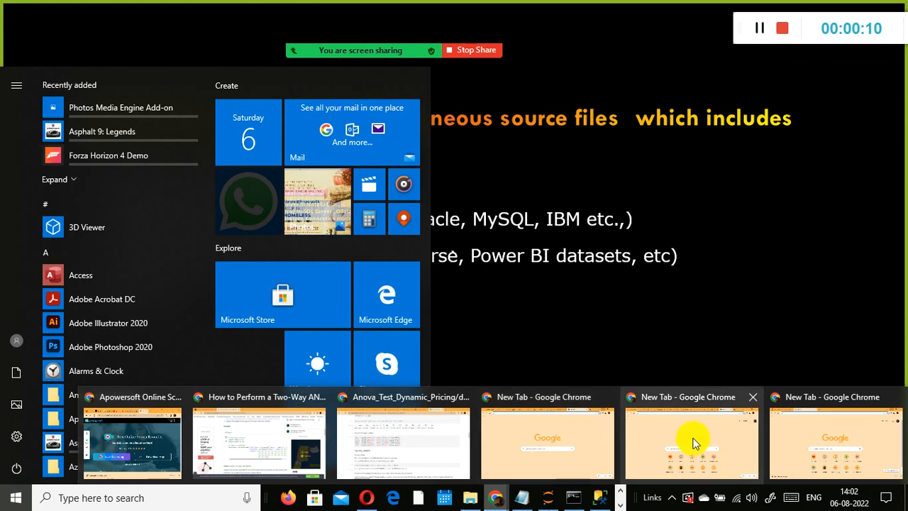
# Close two blank Chrome windows and the Apowersoft and meeting tabs, and minimize the remaining browser window.
pyautogui.click(895, 397)
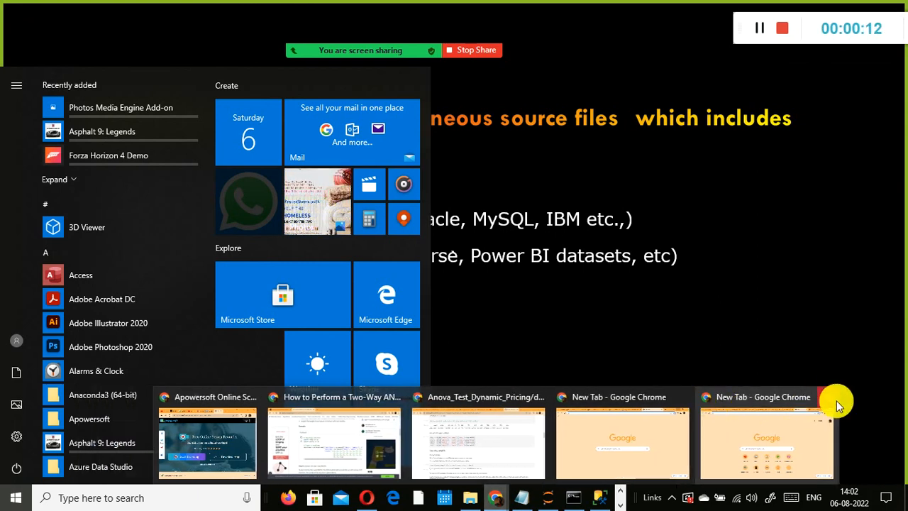
pyautogui.click(680, 397)
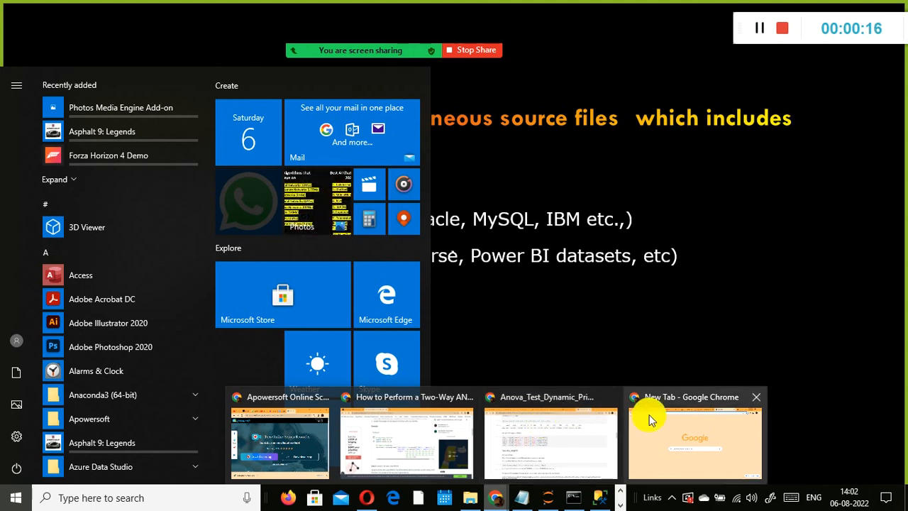
pyautogui.click(309, 442)
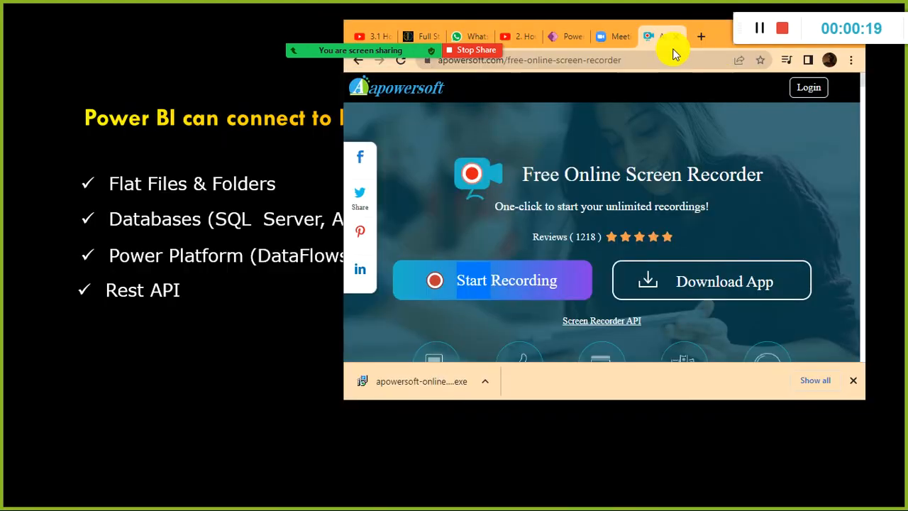
pyautogui.click(675, 36)
pyautogui.click(676, 37)
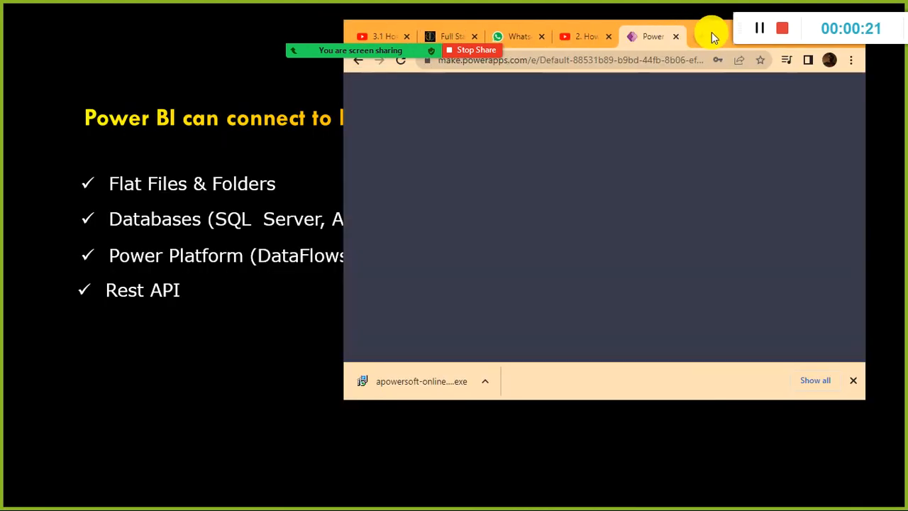
pyautogui.moveTo(709, 32); pyautogui.dragTo(541, 165)
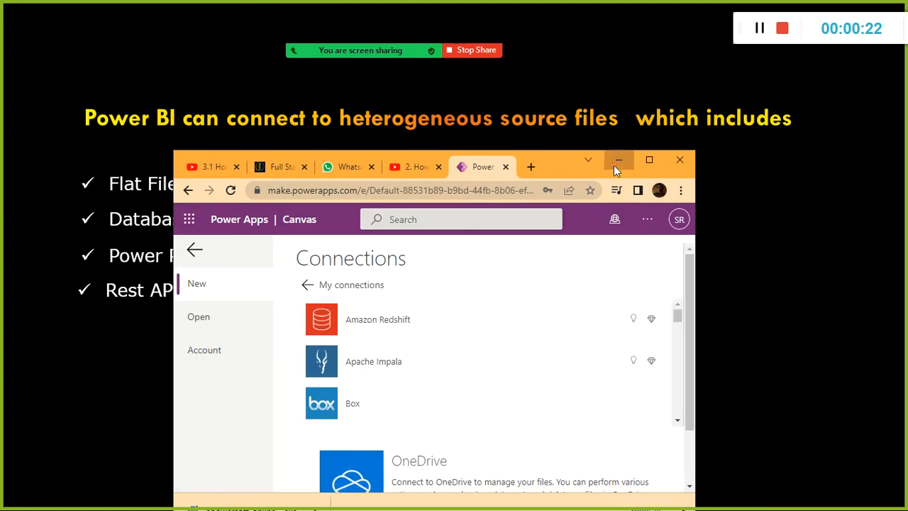
pyautogui.click(616, 162)
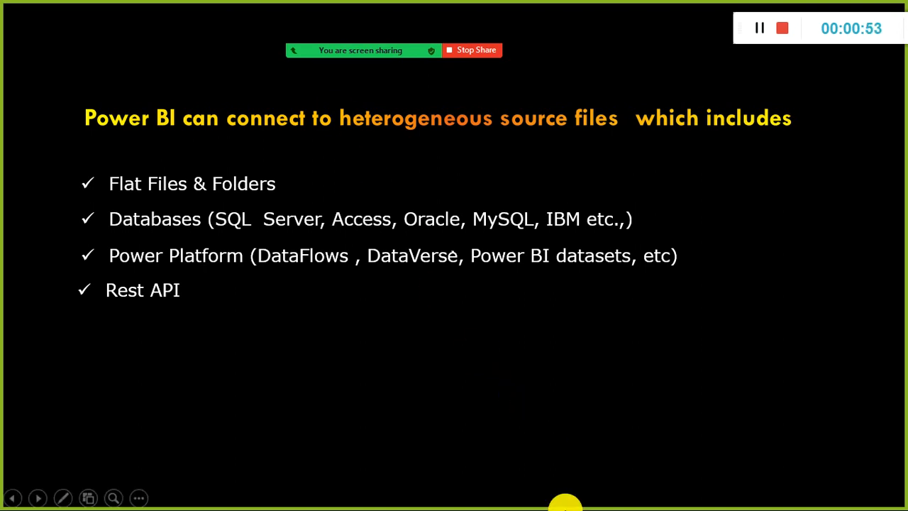
# Switch to SQL Server Management Studio and reposition its window and the screen-sharing toolbar so they do not overlap.
pyautogui.press('super')
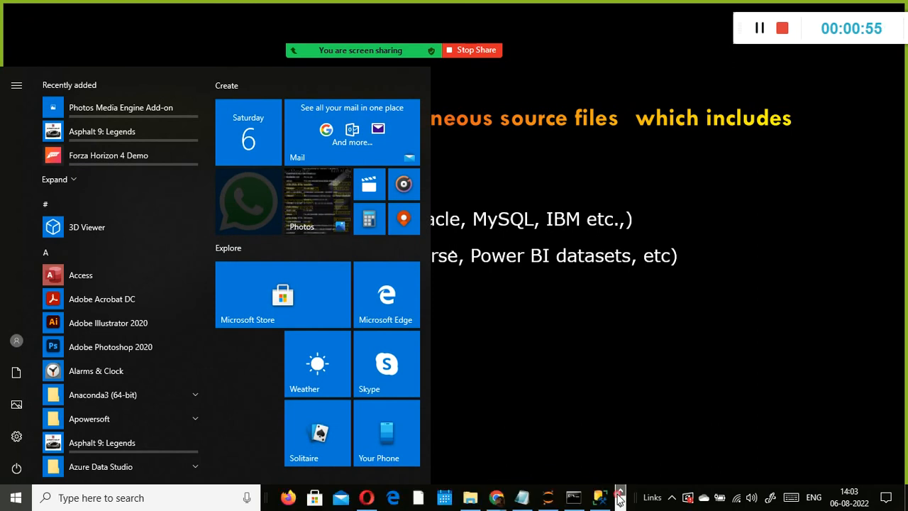
pyautogui.moveTo(599, 502)
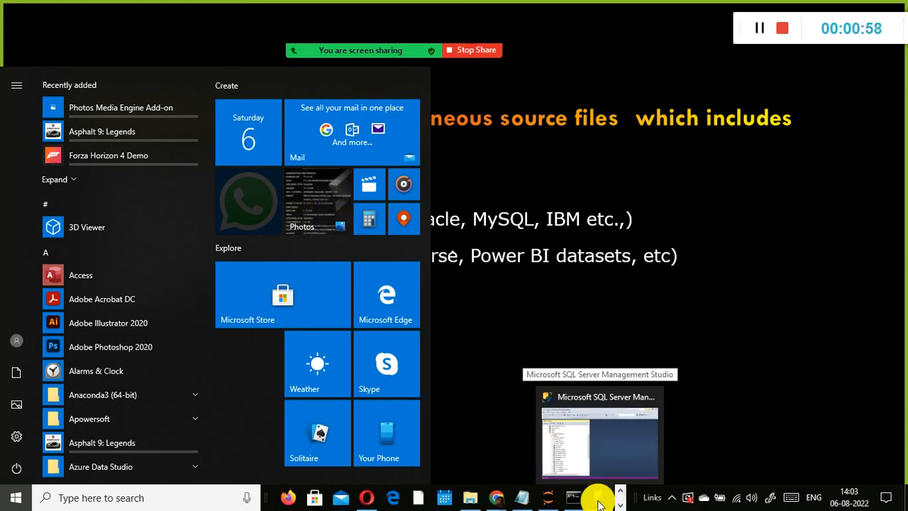
pyautogui.click(596, 500)
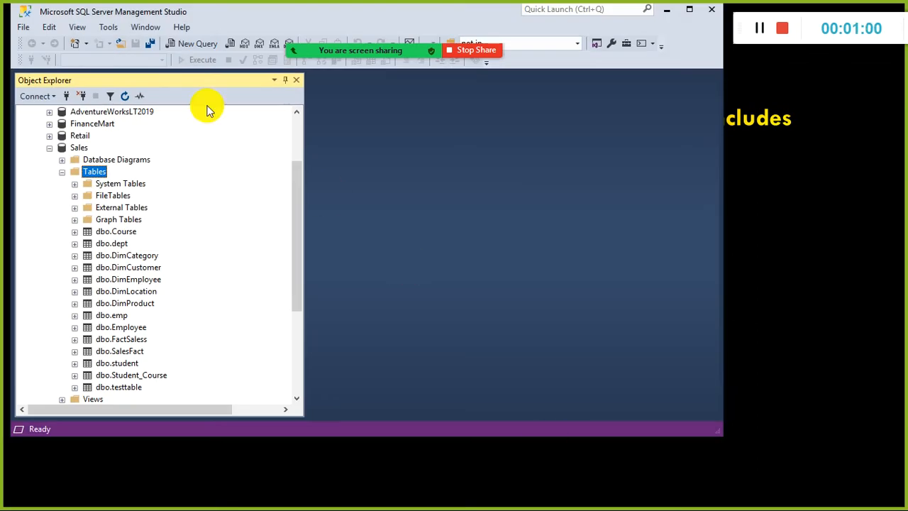
pyautogui.moveTo(266, 5); pyautogui.dragTo(271, 73)
pyautogui.moveTo(223, 21)
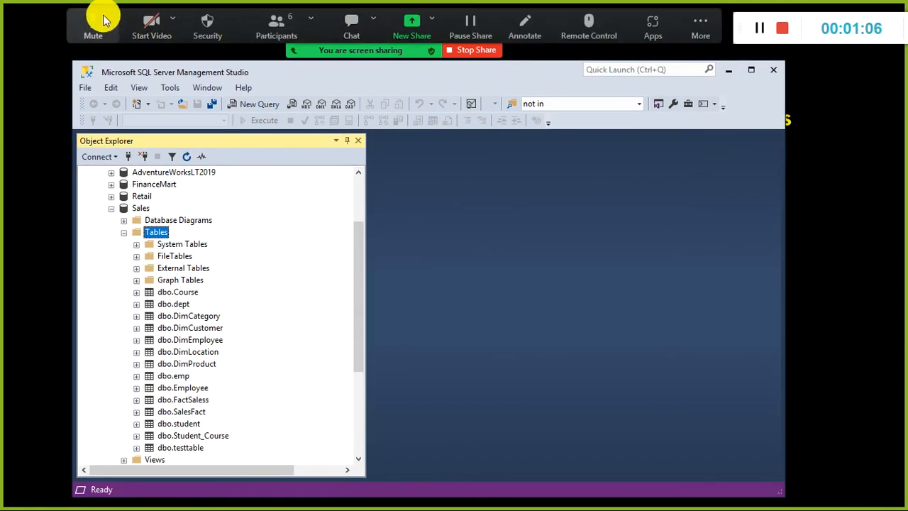
pyautogui.moveTo(71, 19); pyautogui.dragTo(98, 3)
pyautogui.moveTo(333, 77); pyautogui.dragTo(329, 54)
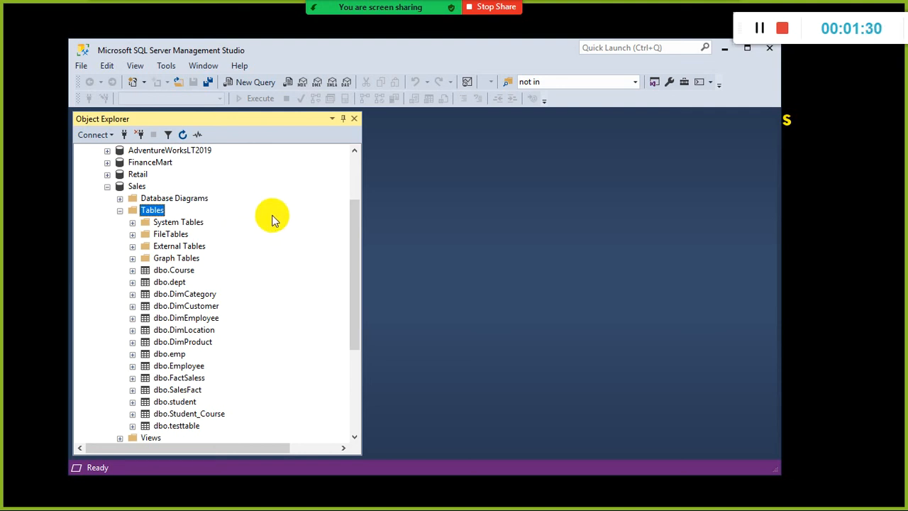
# Collapse the Sales database in the Object Explorer tree.
pyautogui.scroll(3, 291, 204)
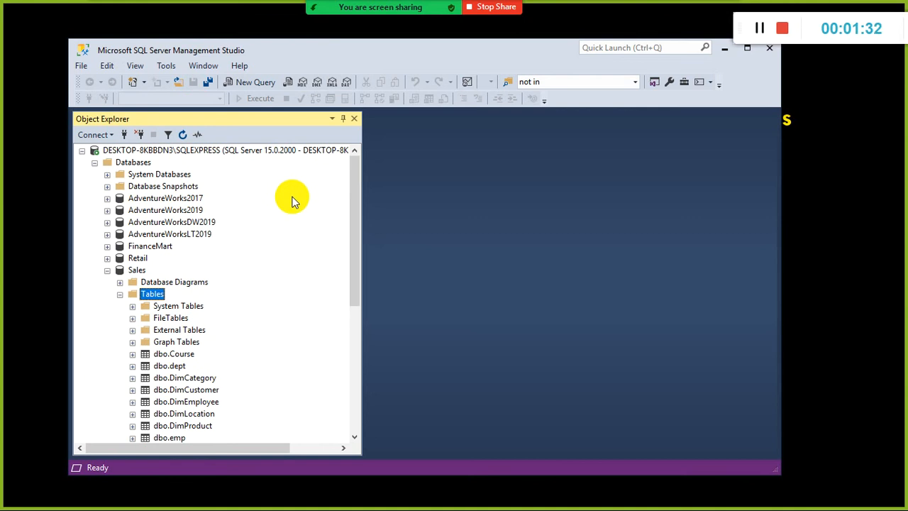
pyautogui.click(107, 270)
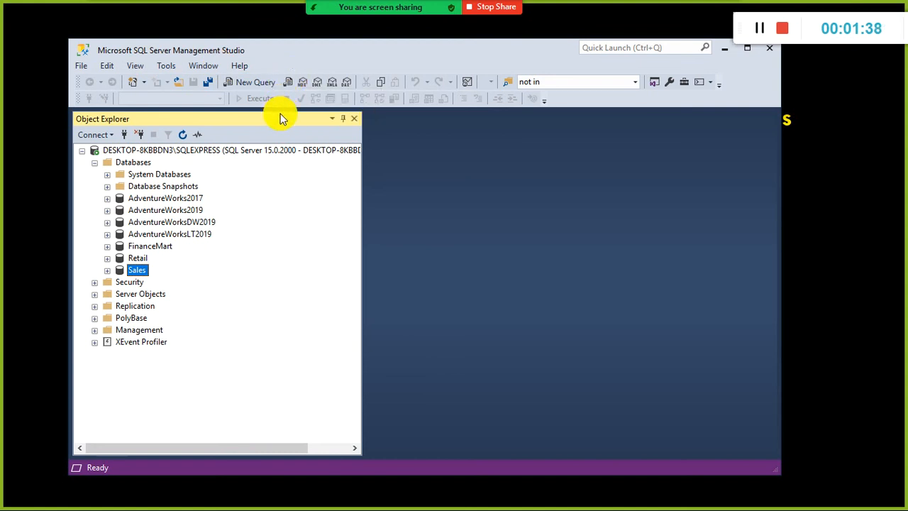
# Check the meeting's participants list and close it.
pyautogui.moveTo(441, 5)
pyautogui.click(297, 9)
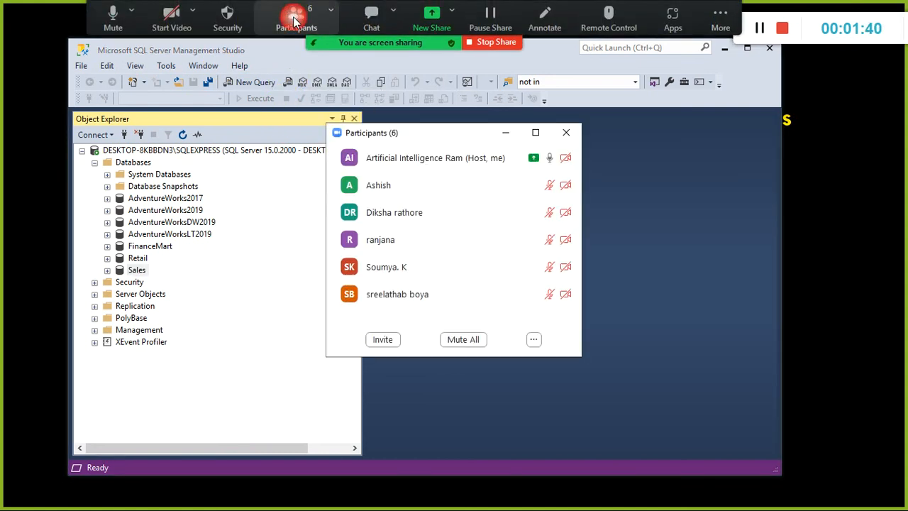
pyautogui.click(569, 138)
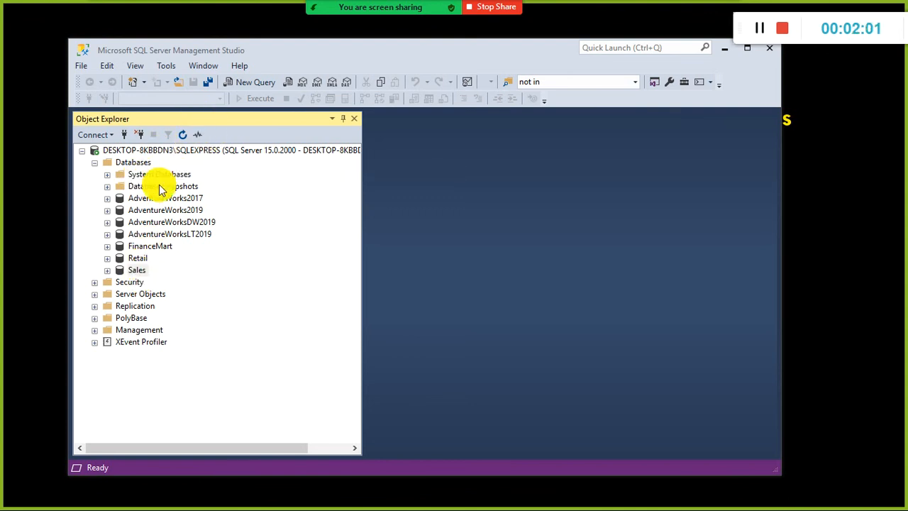
# Open the New Database dialog for the server's Databases folder.
pyautogui.click(142, 162)
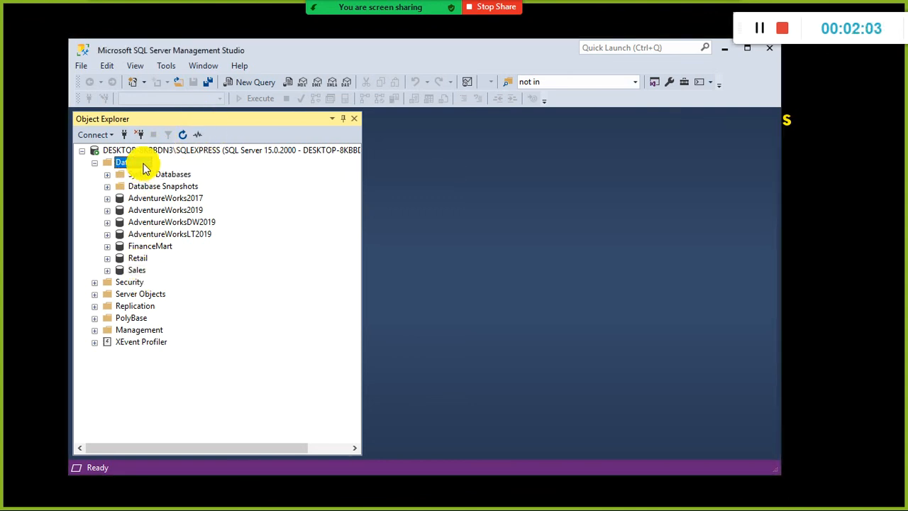
pyautogui.rightClick(144, 168)
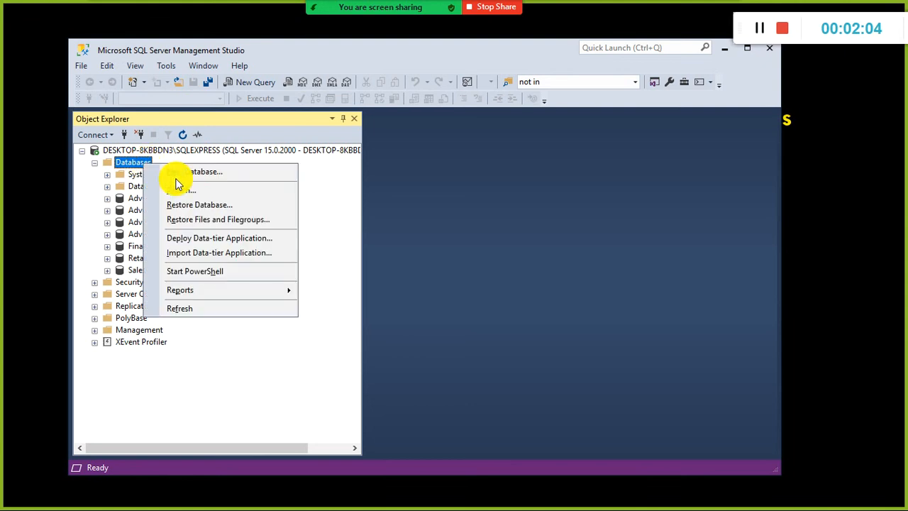
pyautogui.click(190, 173)
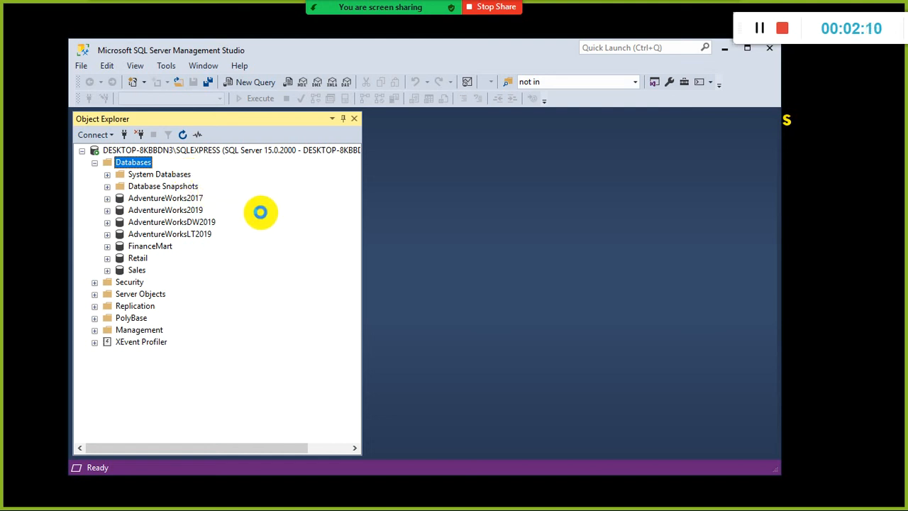
# Show how to find SQL Server Management Studio by searching Windows for "ssms", returning to the open window each time.
pyautogui.press('super')
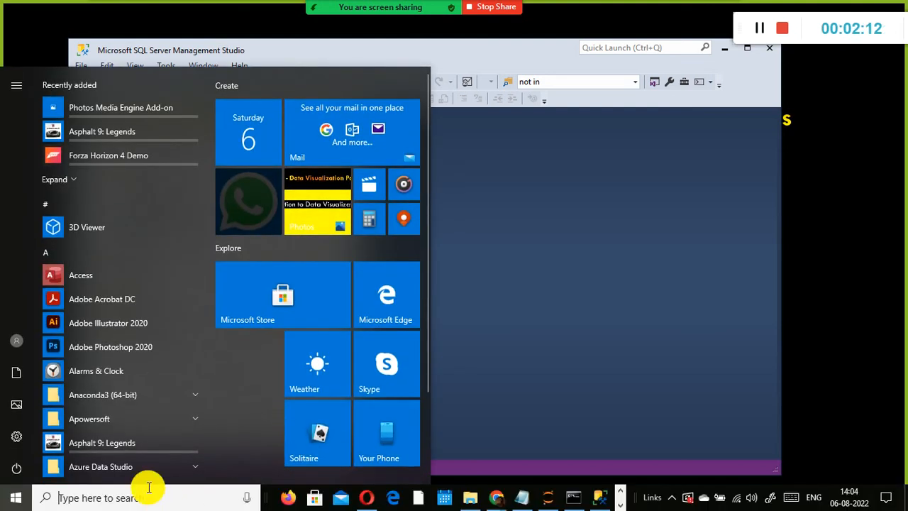
pyautogui.click(90, 497)
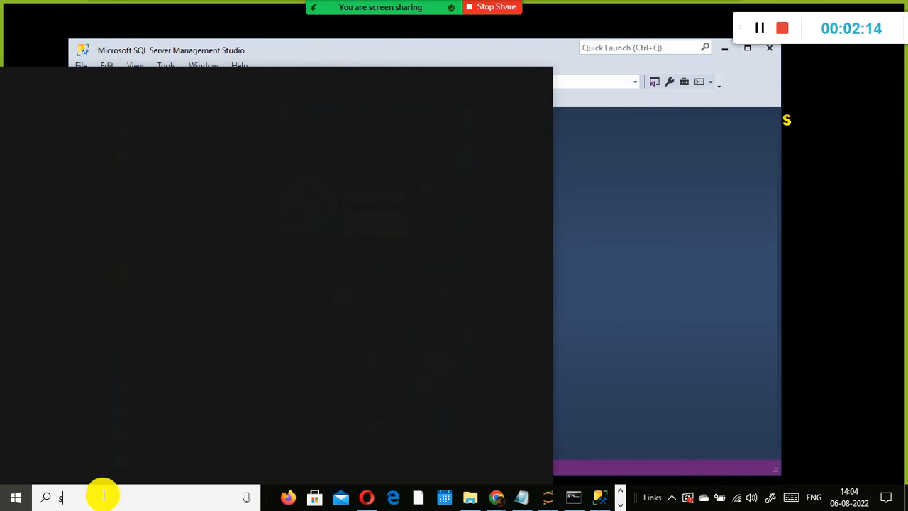
pyautogui.write('ssms')
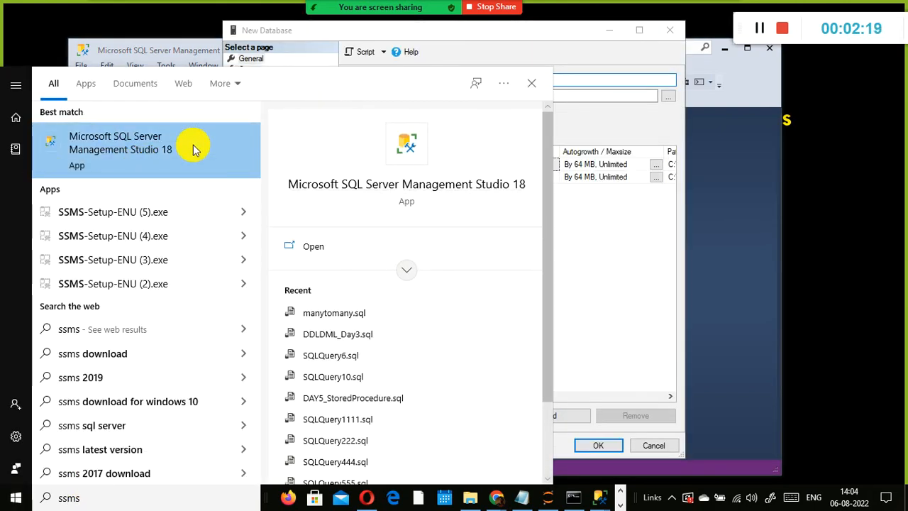
pyautogui.click(618, 122)
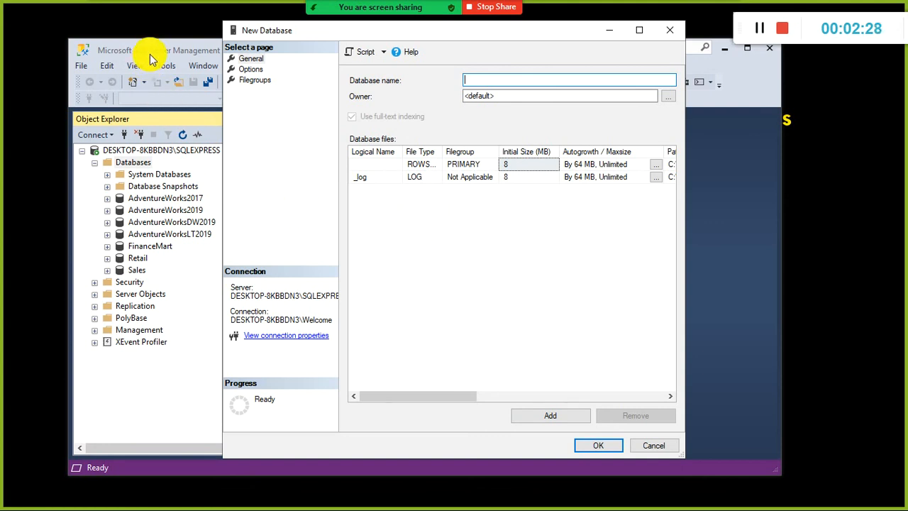
pyautogui.moveTo(345, 31); pyautogui.dragTo(297, 50)
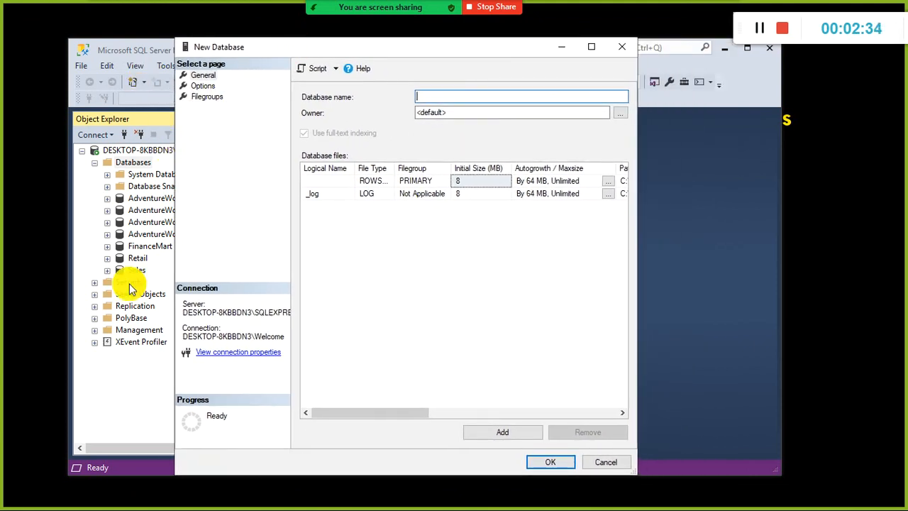
pyautogui.press('super')
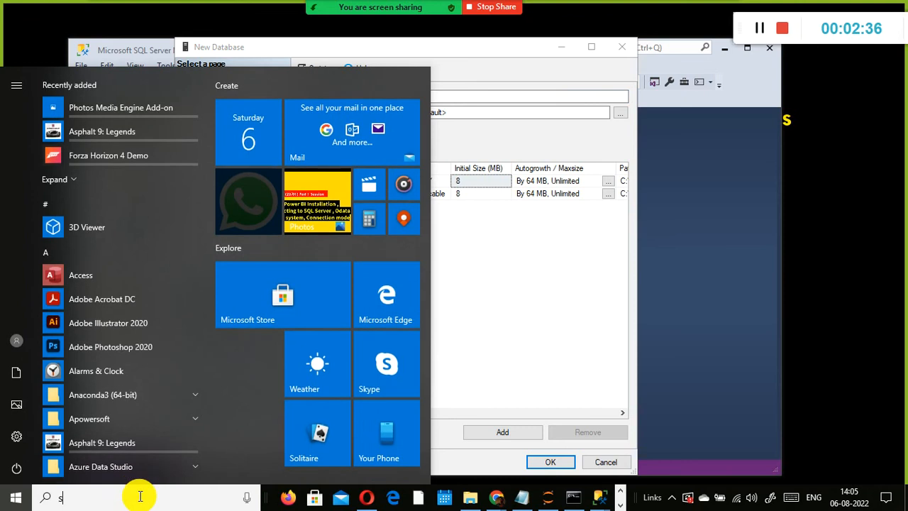
pyautogui.write('ssms')
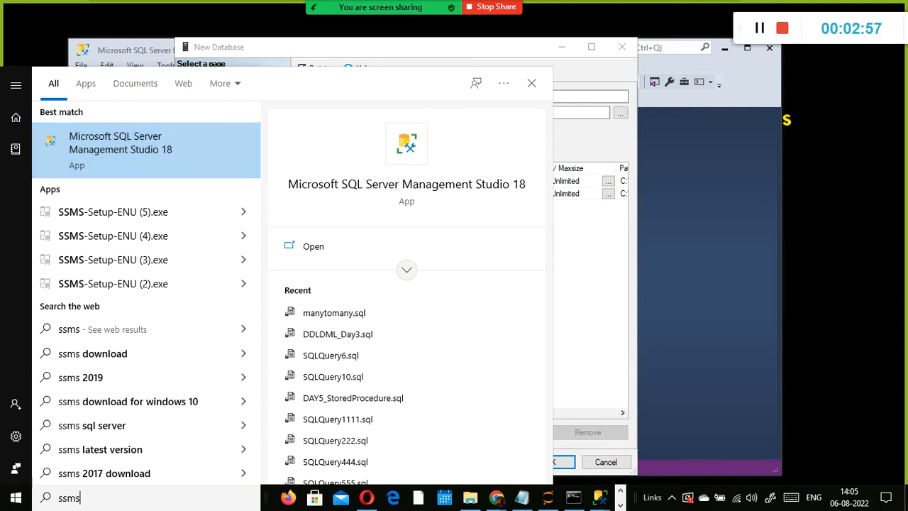
pyautogui.click(124, 51)
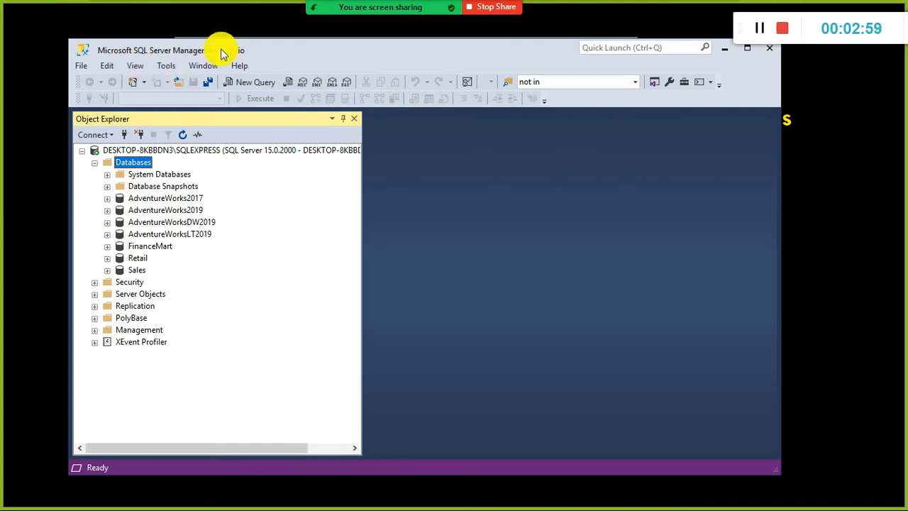
pyautogui.moveTo(297, 53); pyautogui.dragTo(266, 60)
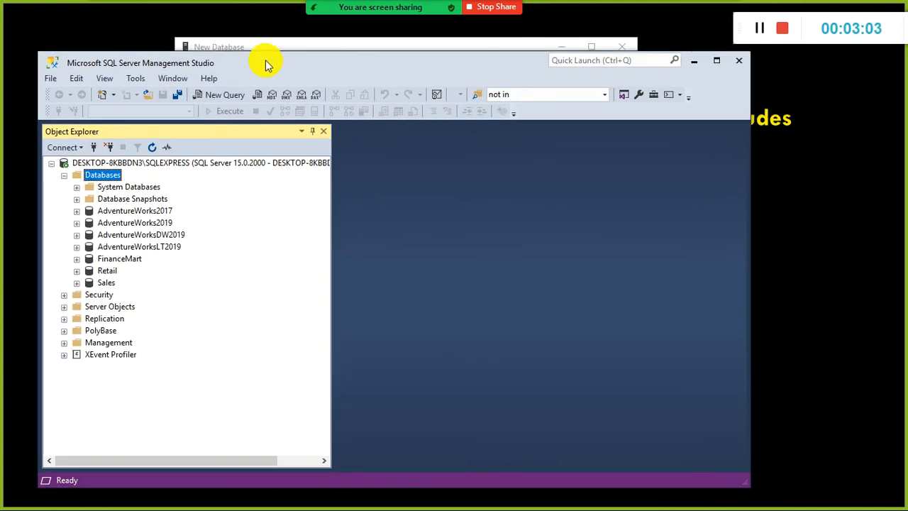
pyautogui.press('super')
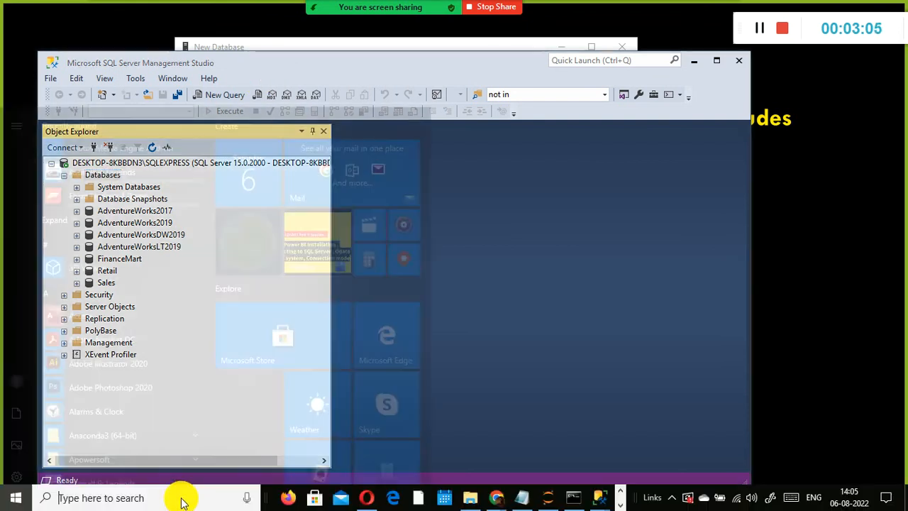
pyautogui.write('ssms')
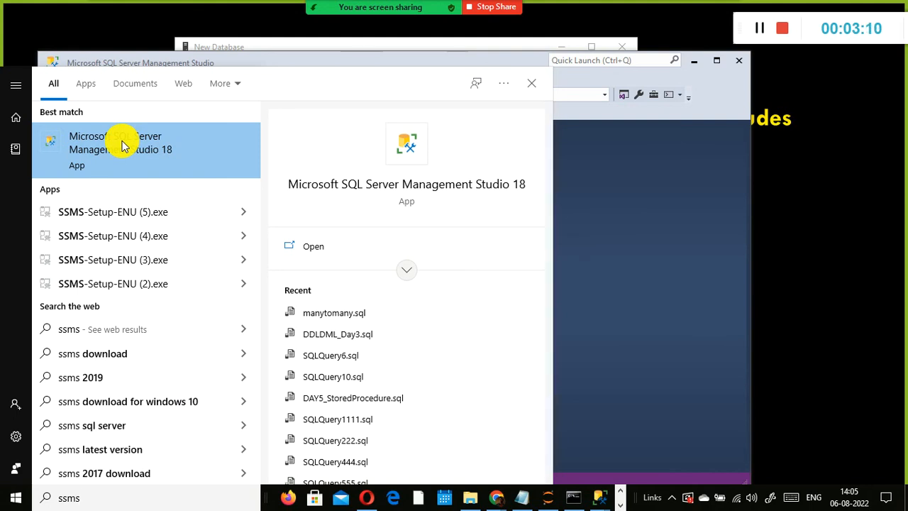
pyautogui.click(593, 195)
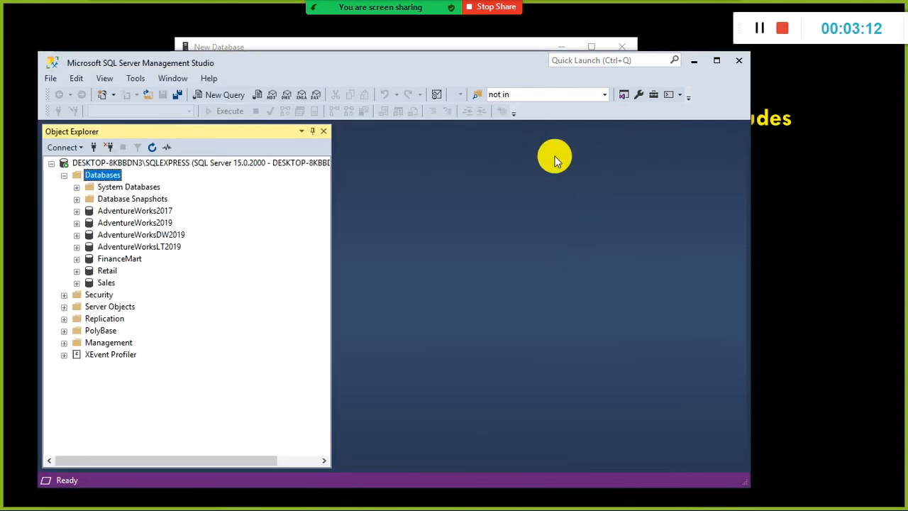
# Uncover the New Database dialog behind the Management Studio window and close it without creating a database.
pyautogui.moveTo(431, 65); pyautogui.dragTo(427, 133)
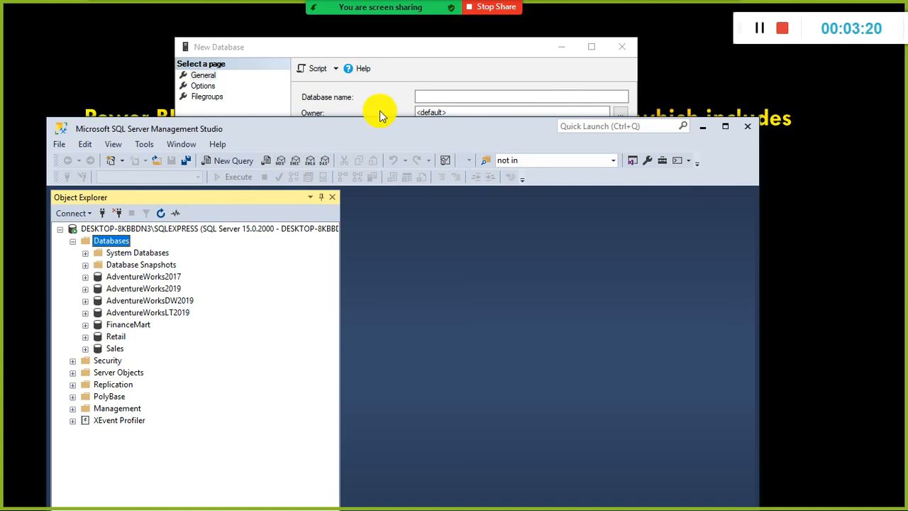
pyautogui.click(412, 71)
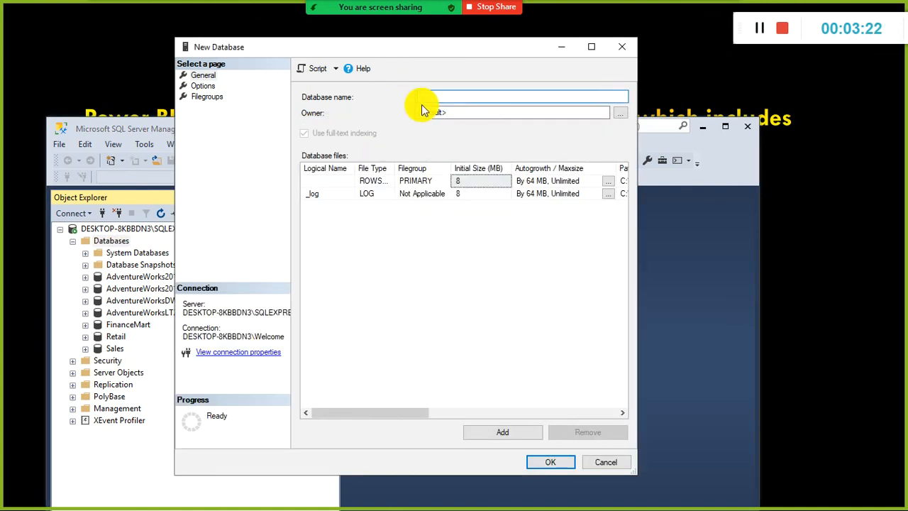
pyautogui.click(622, 46)
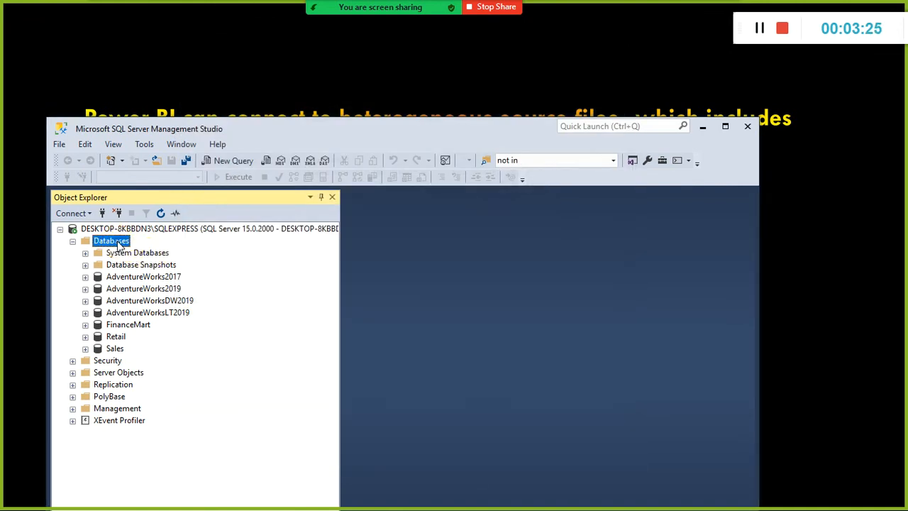
# Bring up the Connect to Server dialog for a Database Engine connection and show the list of available server names.
pyautogui.rightClick(119, 243)
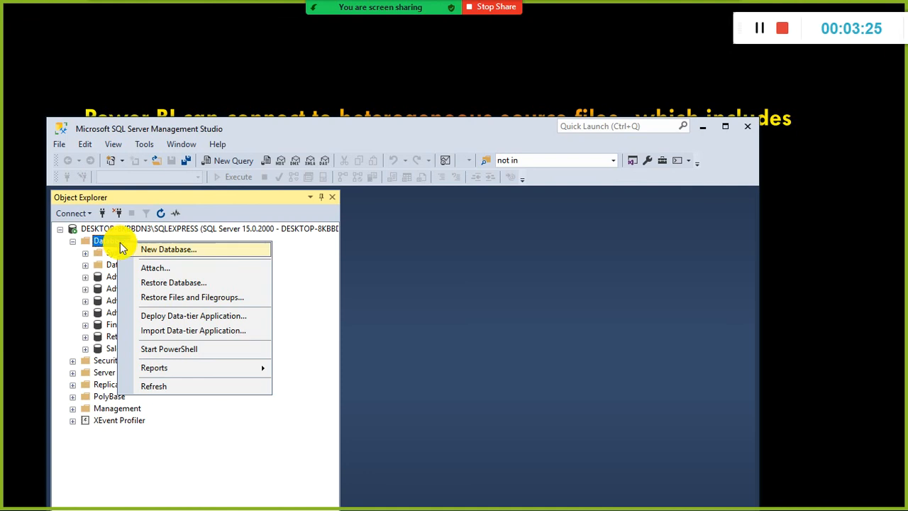
pyautogui.click(99, 213)
pyautogui.click(84, 215)
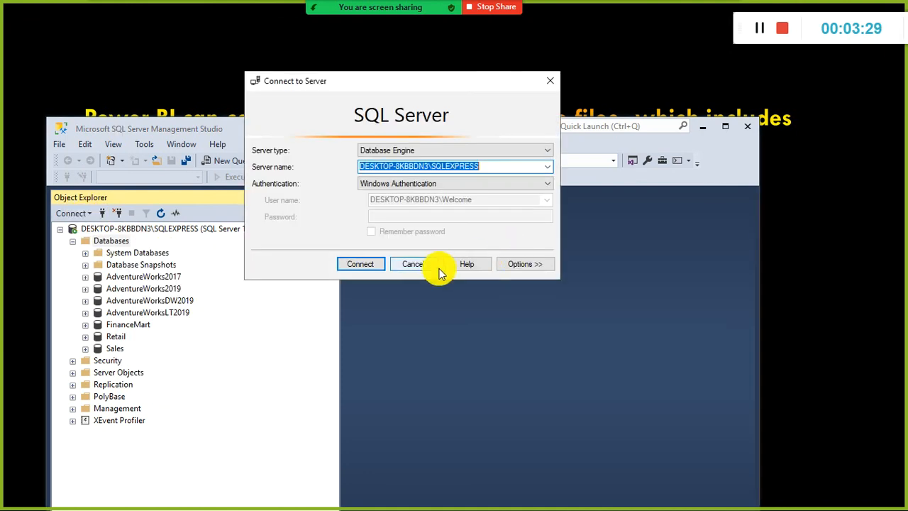
pyautogui.click(416, 264)
pyautogui.click(88, 214)
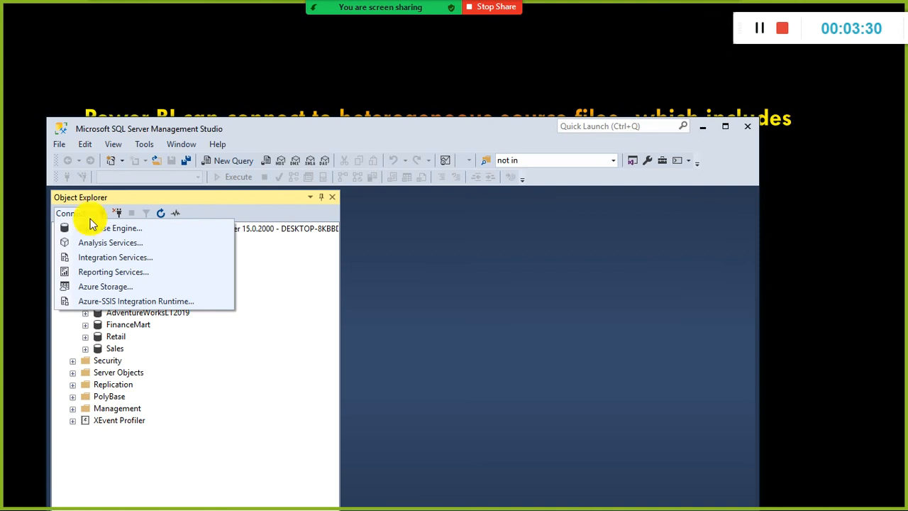
pyautogui.click(149, 208)
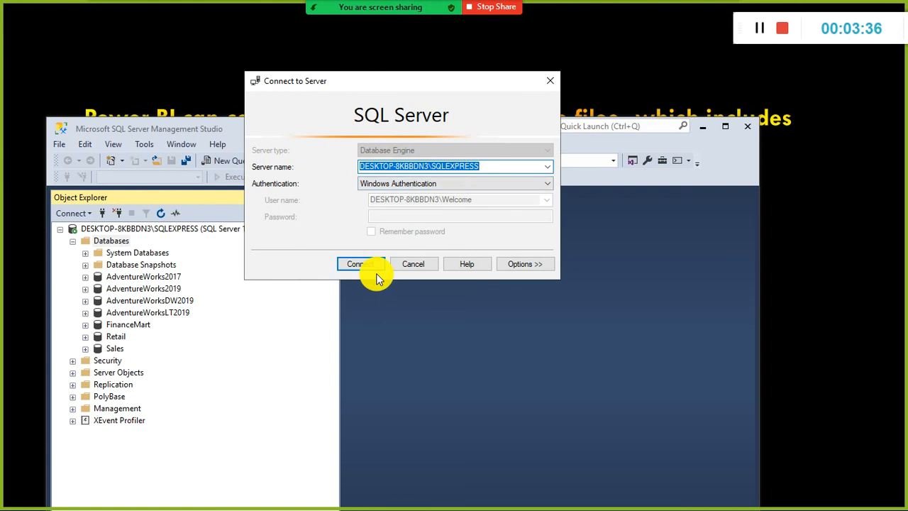
pyautogui.moveTo(430, 166); pyautogui.dragTo(330, 183)
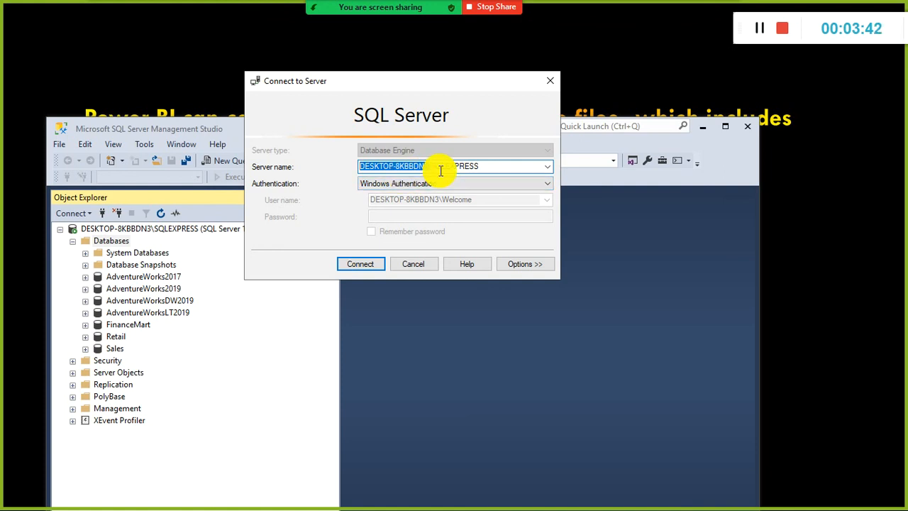
pyautogui.click(555, 167)
pyautogui.click(553, 163)
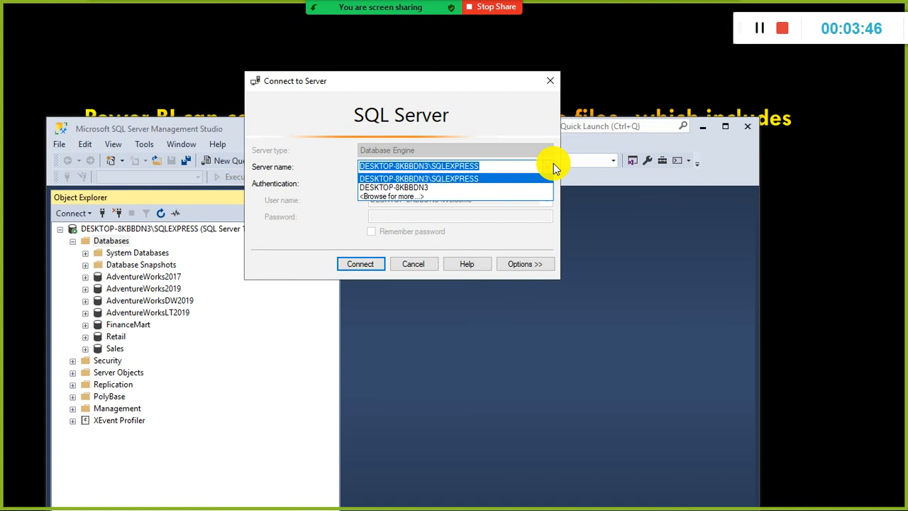
# Try localhost\SQLEXPRESS as the server name in the Connect to Server dialog and cancel the connection.
pyautogui.moveTo(429, 166); pyautogui.dragTo(307, 171)
pyautogui.write('localhost')
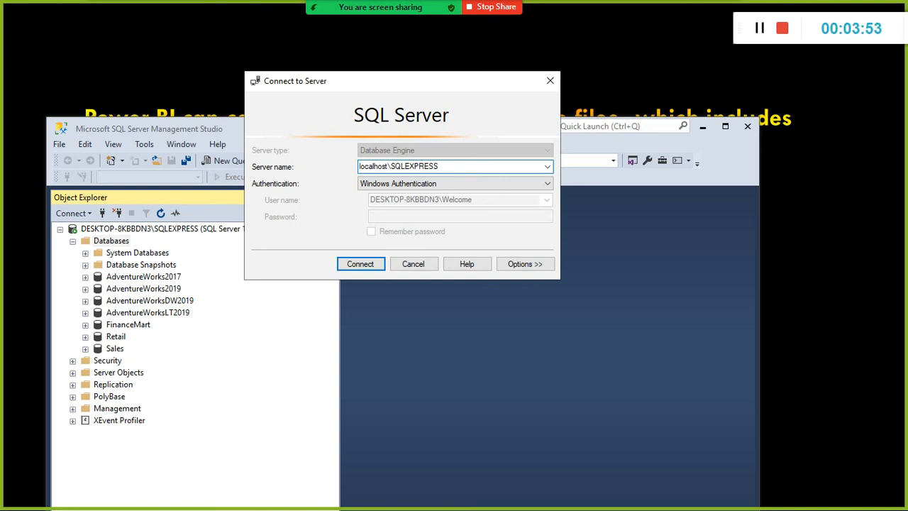
pyautogui.doubleClick(376, 167)
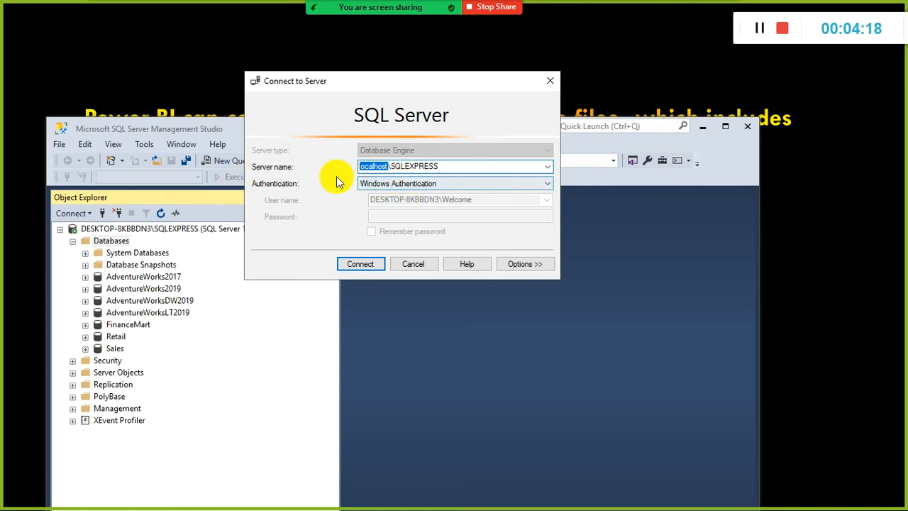
pyautogui.click(417, 264)
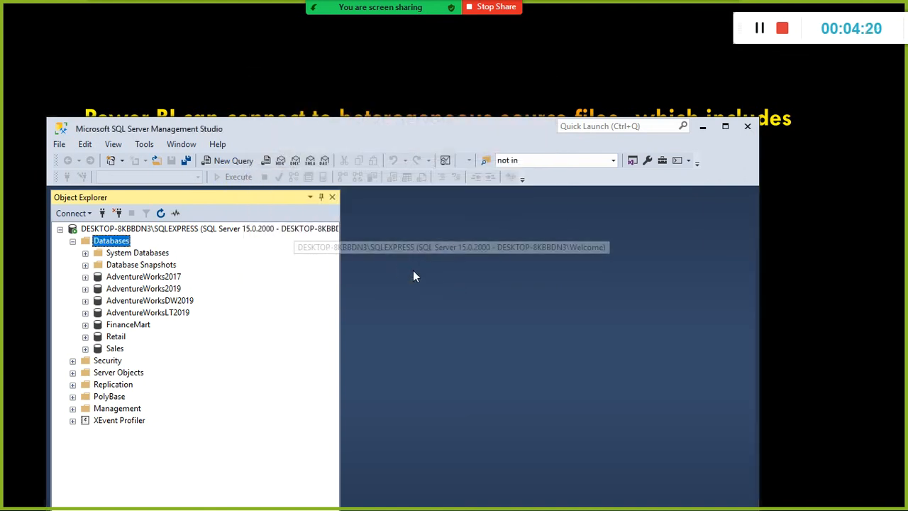
# Move the Management Studio window up the screen and return to the slide on Power BI source files.
pyautogui.moveTo(274, 125); pyautogui.dragTo(266, 49)
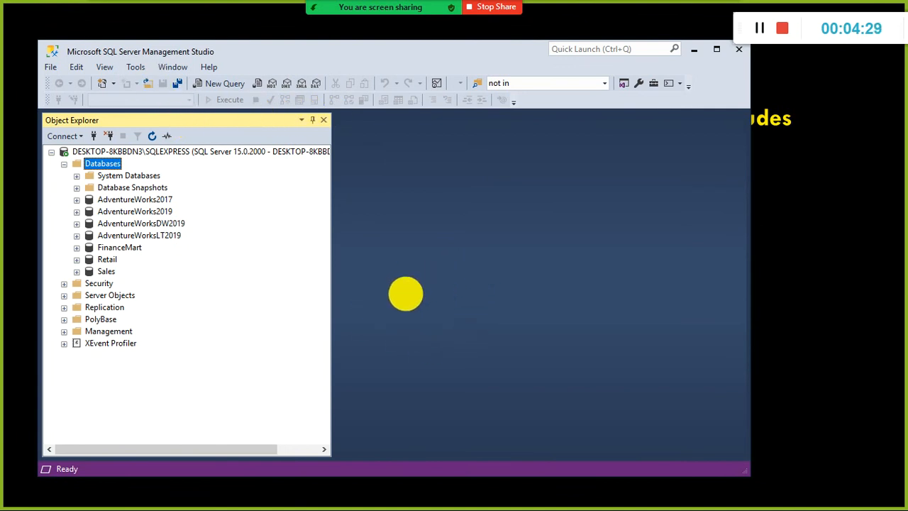
pyautogui.press('Down')
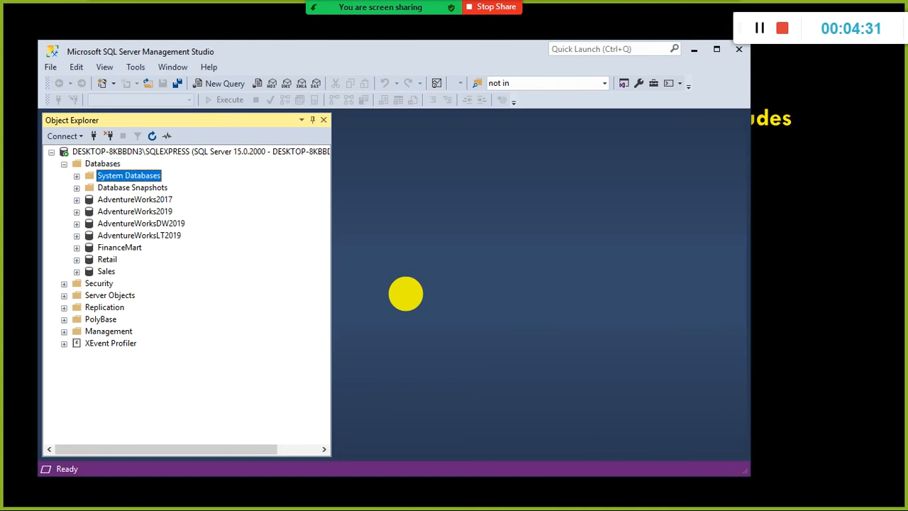
pyautogui.hotkey('alt', 'Tab')
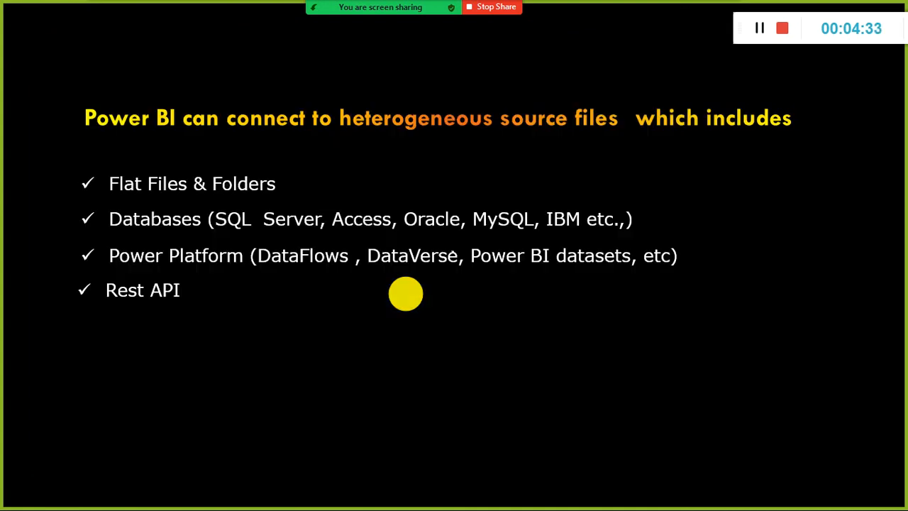
pyautogui.press('super+d')
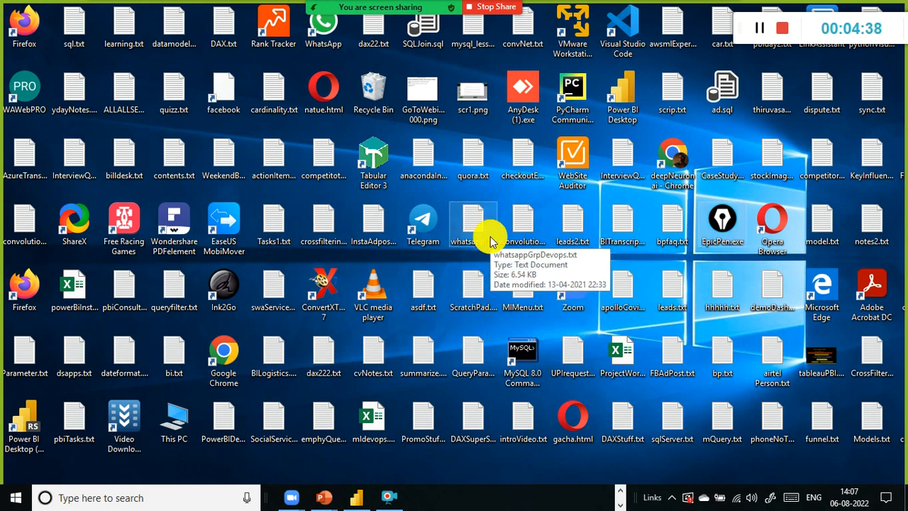
pyautogui.press('super+d')
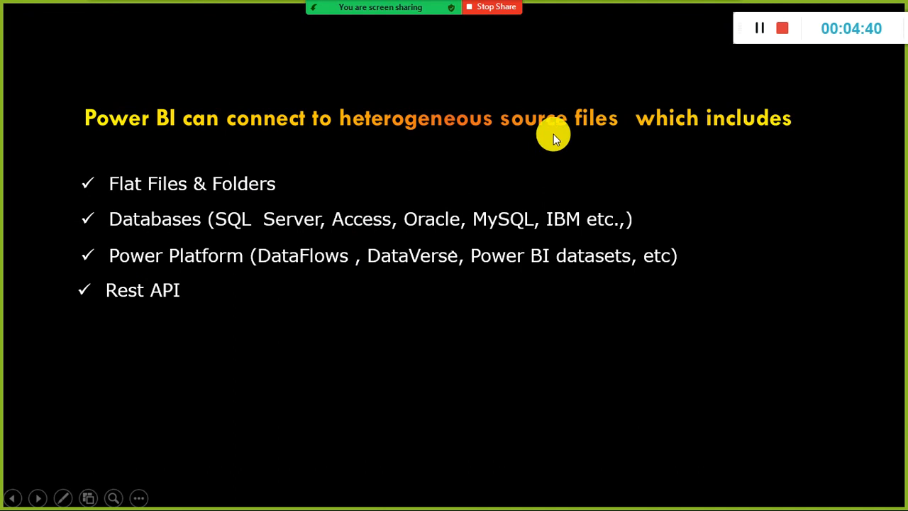
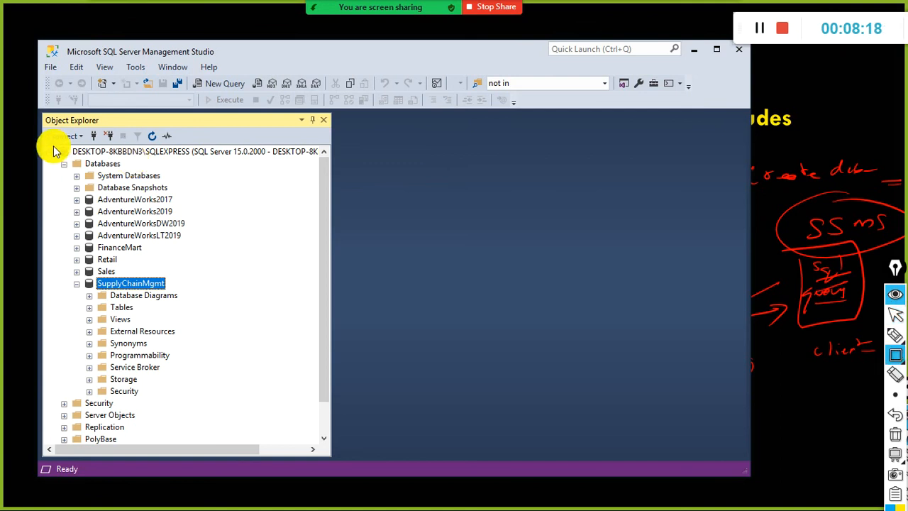
# Annotate the Object Explorer with boxes around the server name, database icons and SupplyChainMgmt's folders, and an arrow pointing to SupplyChainMgmt.
pyautogui.moveTo(50, 145)
pyautogui.mouseDown()
pyautogui.moveTo(142, 172)
pyautogui.moveTo(319, 159)
pyautogui.mouseUp()
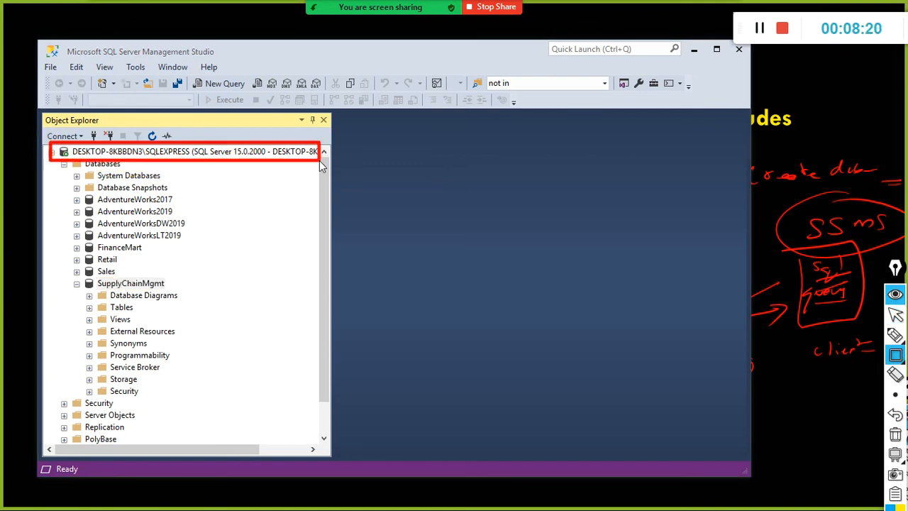
pyautogui.moveTo(79, 192)
pyautogui.mouseDown()
pyautogui.moveTo(91, 215)
pyautogui.moveTo(97, 291)
pyautogui.mouseUp()
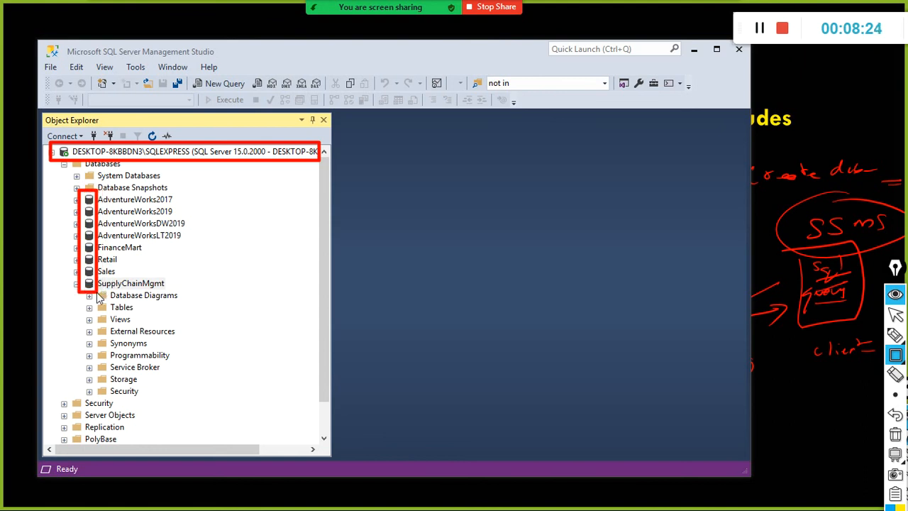
pyautogui.hotkey('ctrl', 'shift', '8')
pyautogui.moveTo(35, 298); pyautogui.dragTo(83, 285)
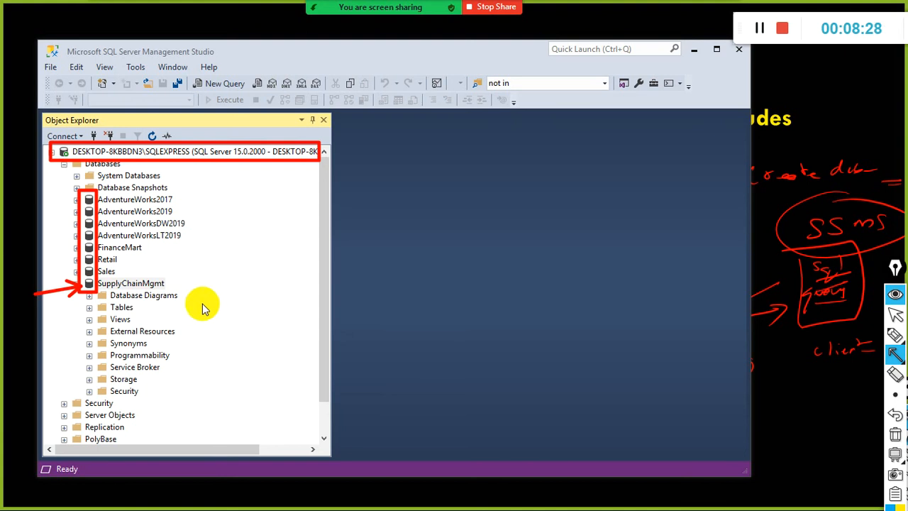
pyautogui.hotkey('ctrl', 'shift', '9')
pyautogui.moveTo(69, 294)
pyautogui.mouseDown()
pyautogui.moveTo(106, 382)
pyautogui.moveTo(199, 405)
pyautogui.mouseUp()
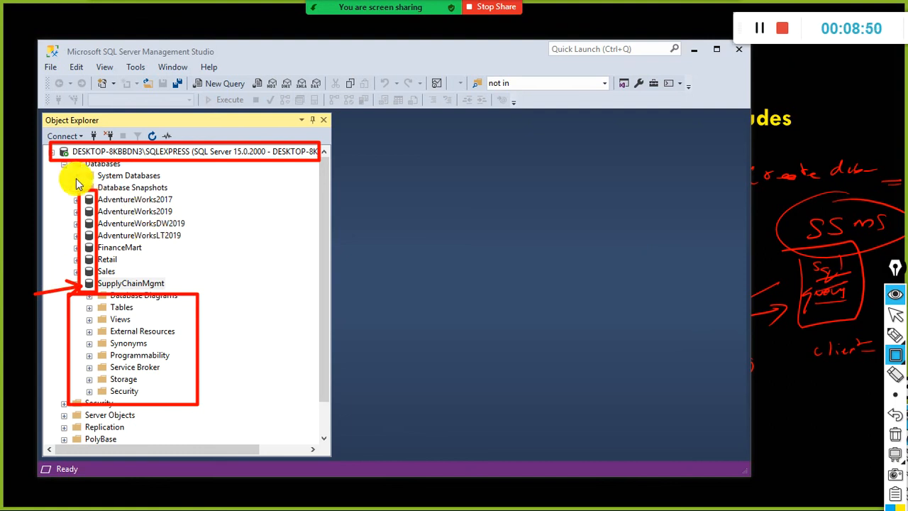
# Draw two small red boxes and two vertical bars in the empty area beside the database list.
pyautogui.moveTo(294, 228)
pyautogui.mouseDown()
pyautogui.moveTo(267, 171)
pyautogui.moveTo(267, 194)
pyautogui.mouseUp()
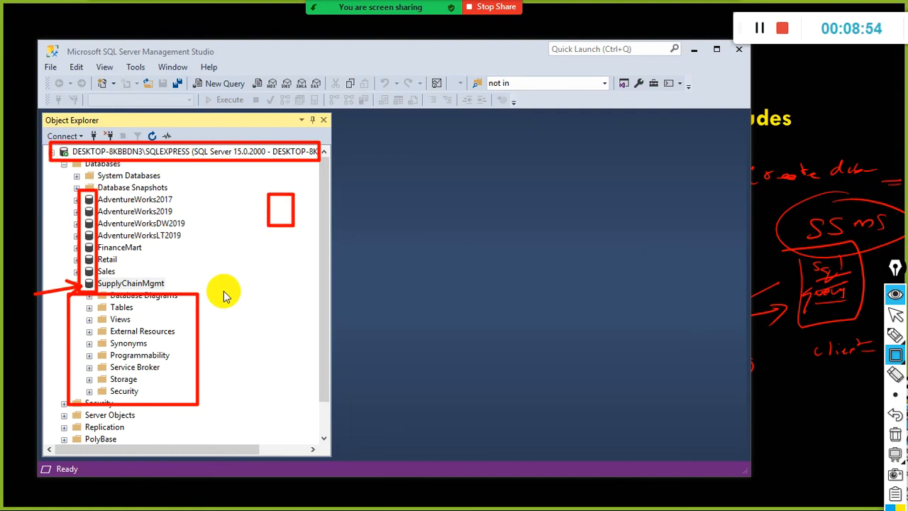
pyautogui.moveTo(221, 278); pyautogui.dragTo(222, 160)
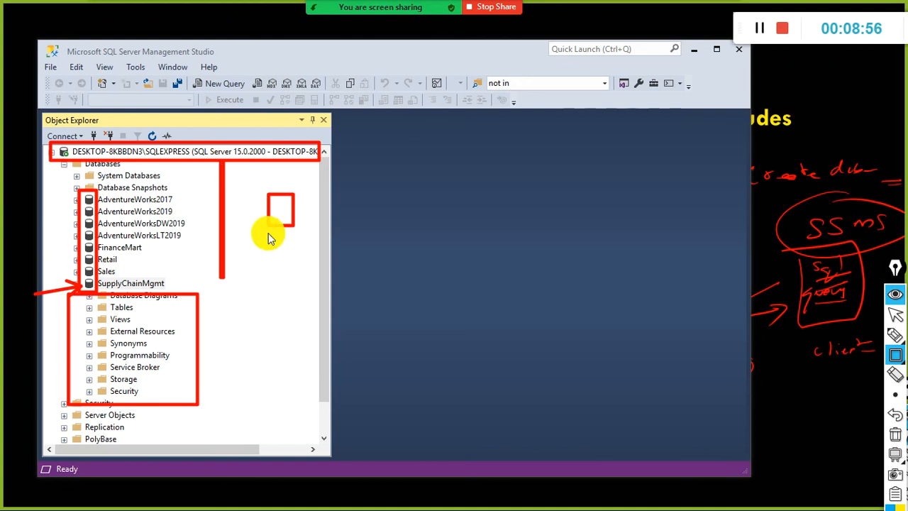
pyautogui.moveTo(256, 248); pyautogui.dragTo(232, 178)
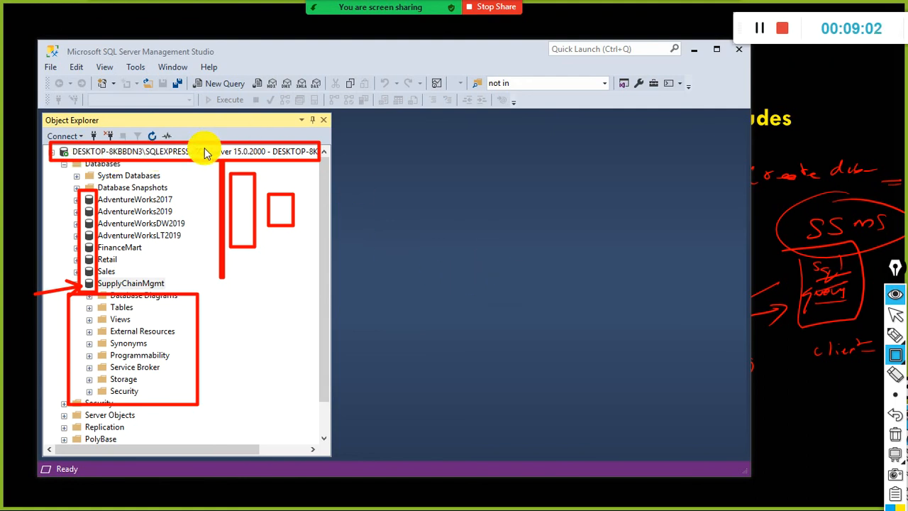
pyautogui.moveTo(202, 159); pyautogui.dragTo(202, 172)
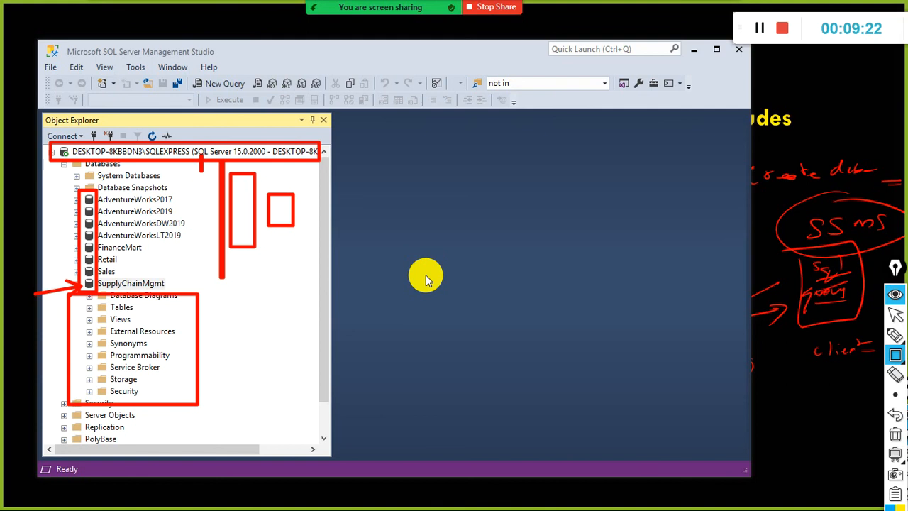
# Clear all annotations over Management Studio and switch the annotation tool back to cursor mode.
pyautogui.click(694, 50)
pyautogui.hotkey('ctrl', 'shift', '7')
pyautogui.click(688, 92)
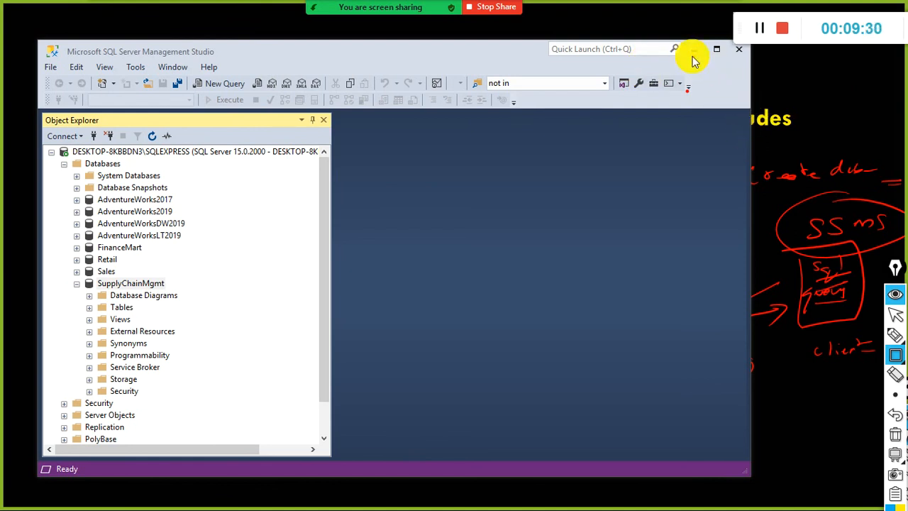
pyautogui.hotkey('ctrl', 'shift', '1')
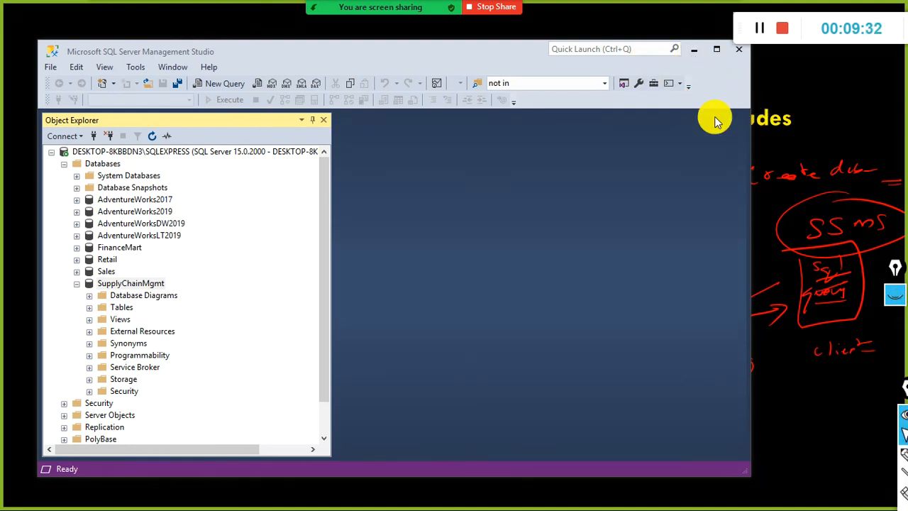
# Collapse the SupplyChainMgmt database and expand the Sales database to show its tables.
pyautogui.click(78, 284)
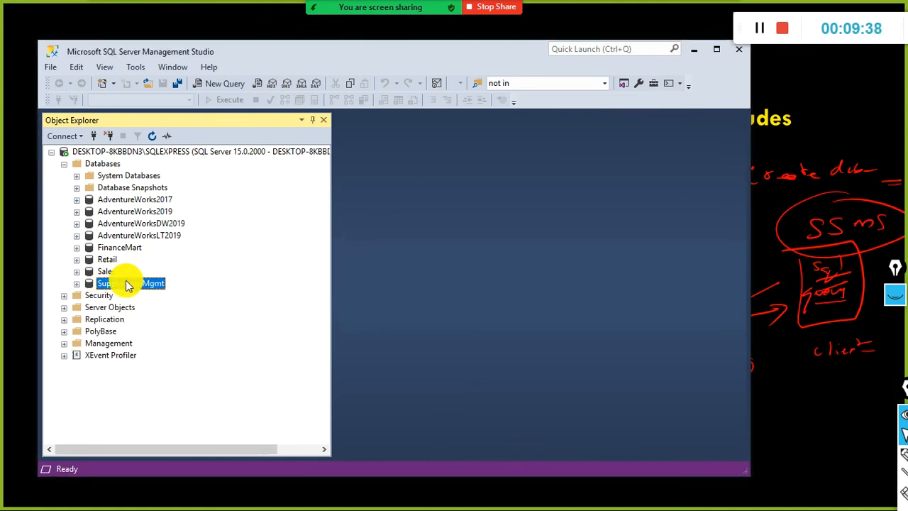
pyautogui.click(103, 272)
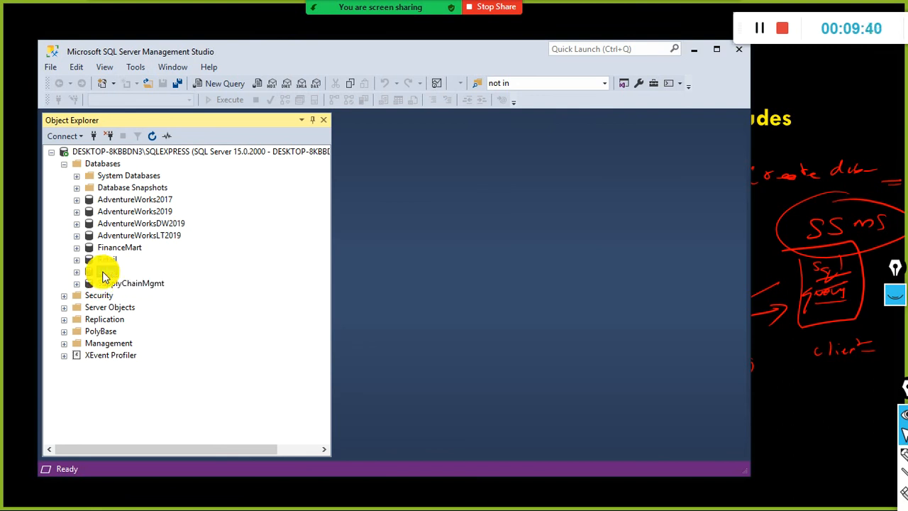
pyautogui.click(78, 272)
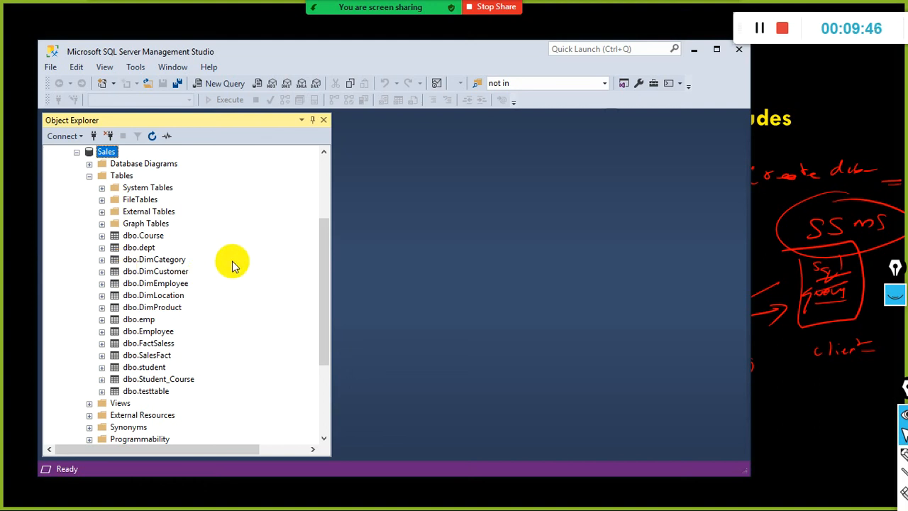
# Start the Import Data task for the Sales database.
pyautogui.rightClick(104, 152)
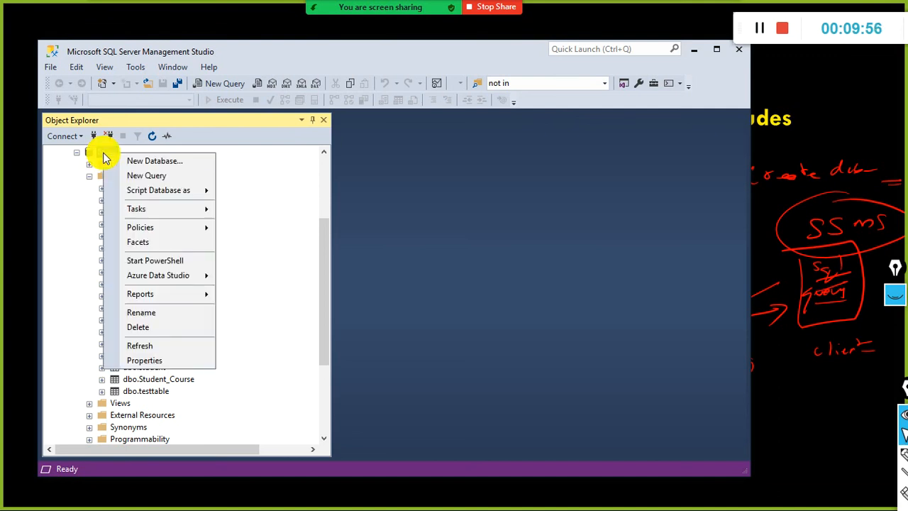
pyautogui.moveTo(134, 193)
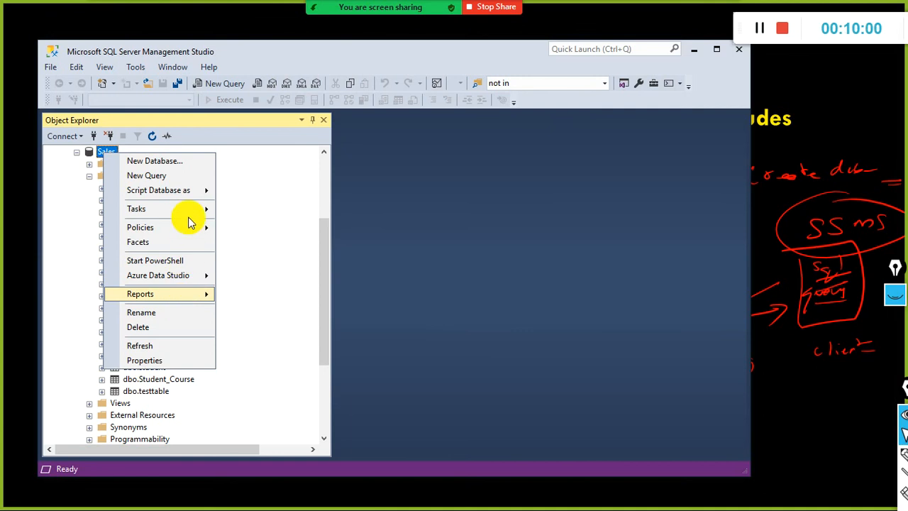
pyautogui.moveTo(180, 208)
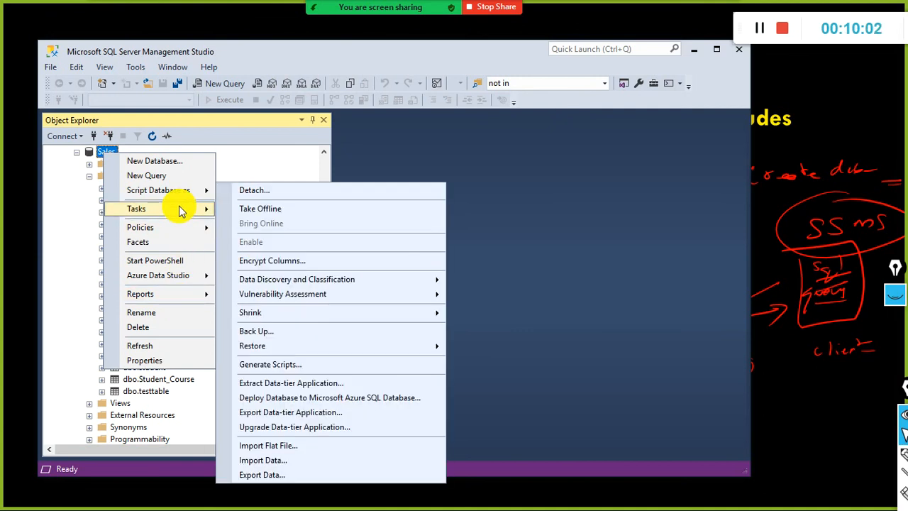
pyautogui.click(278, 461)
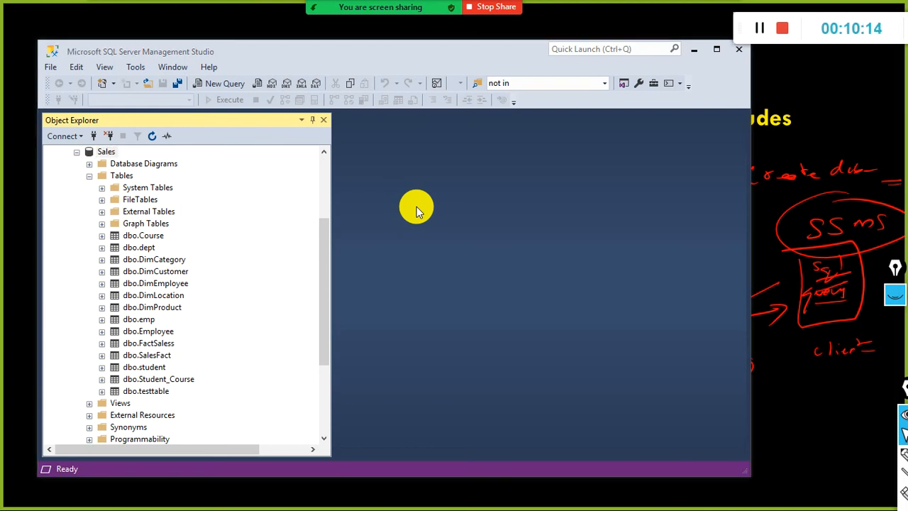
# Start recording the meeting on this computer and move the SQL Server Import and Export Wizard off the Sales table list.
pyautogui.moveTo(439, 6)
pyautogui.click(719, 9)
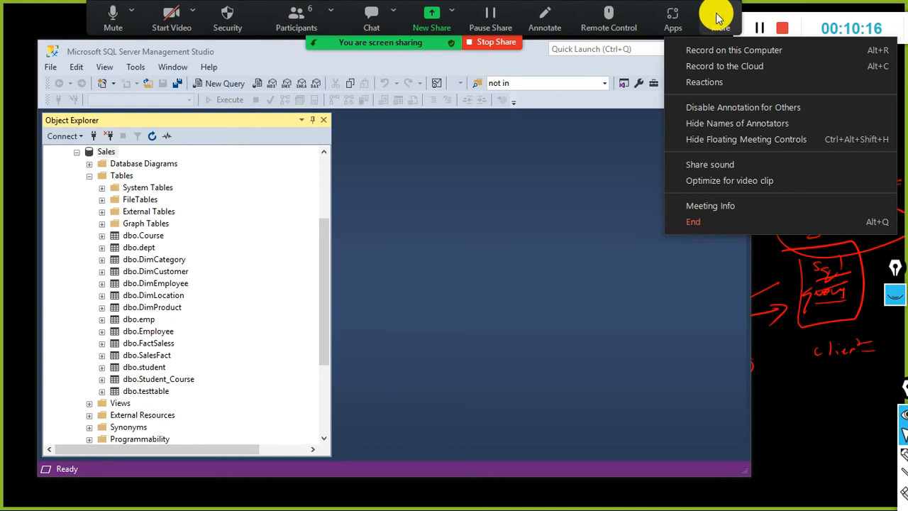
pyautogui.click(714, 44)
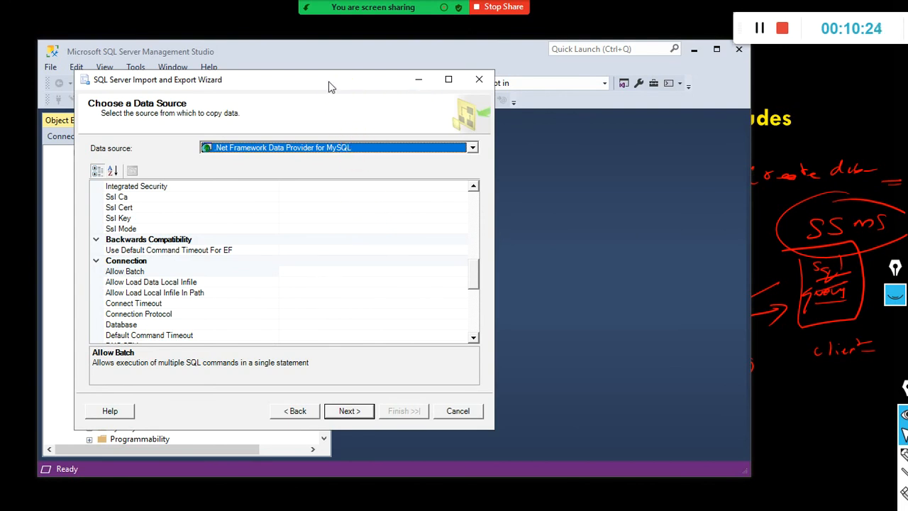
pyautogui.moveTo(329, 87); pyautogui.dragTo(464, 84)
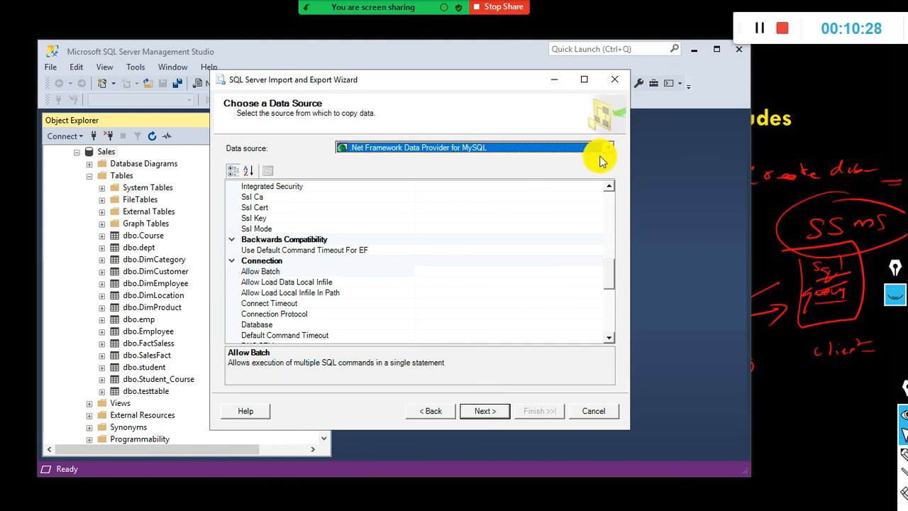
# Choose SQL Server Native Client 11.0 as the data source and check its server name choices.
pyautogui.click(604, 149)
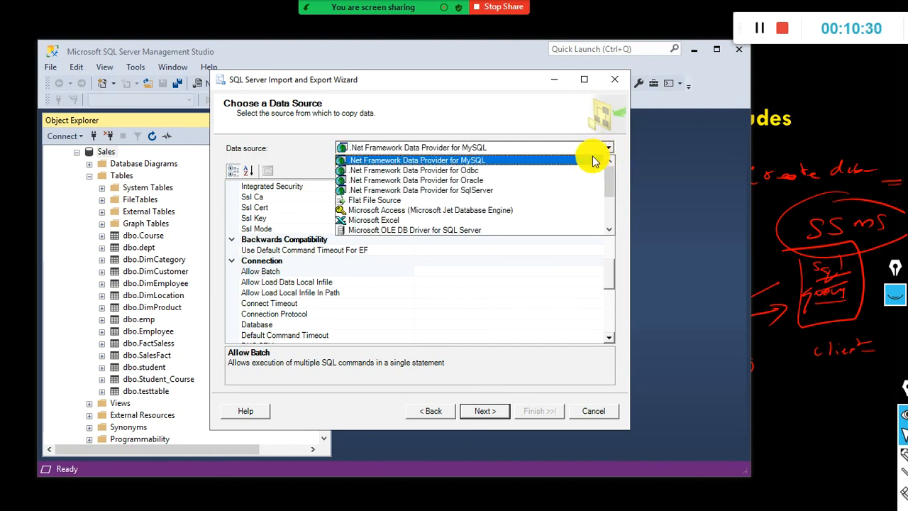
pyautogui.scroll(-3, 544, 188)
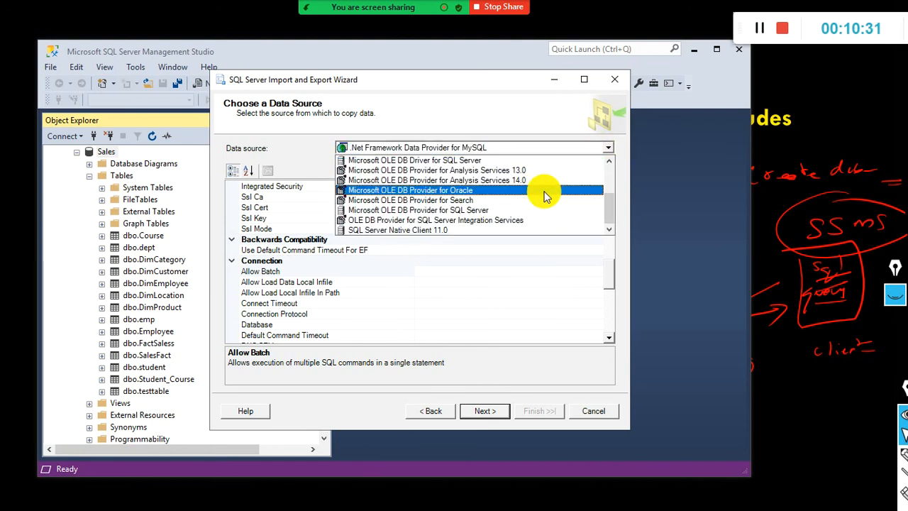
pyautogui.click(472, 231)
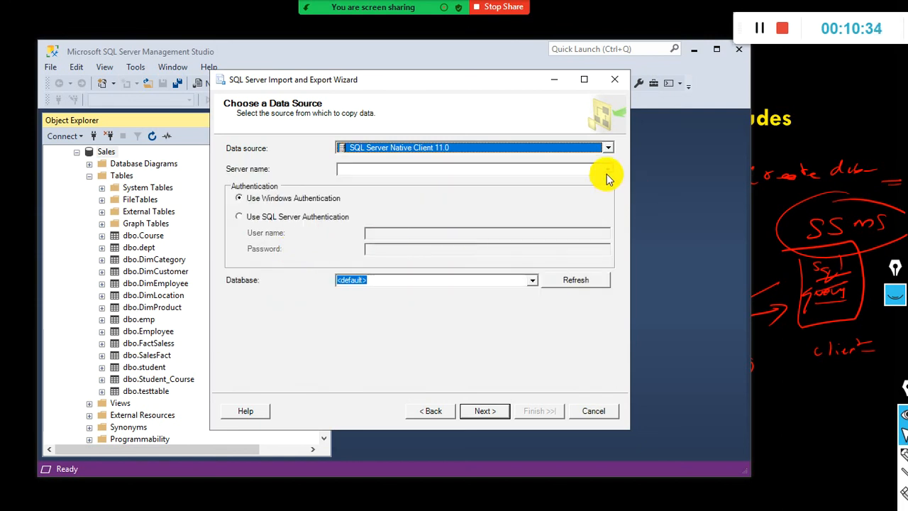
pyautogui.click(606, 174)
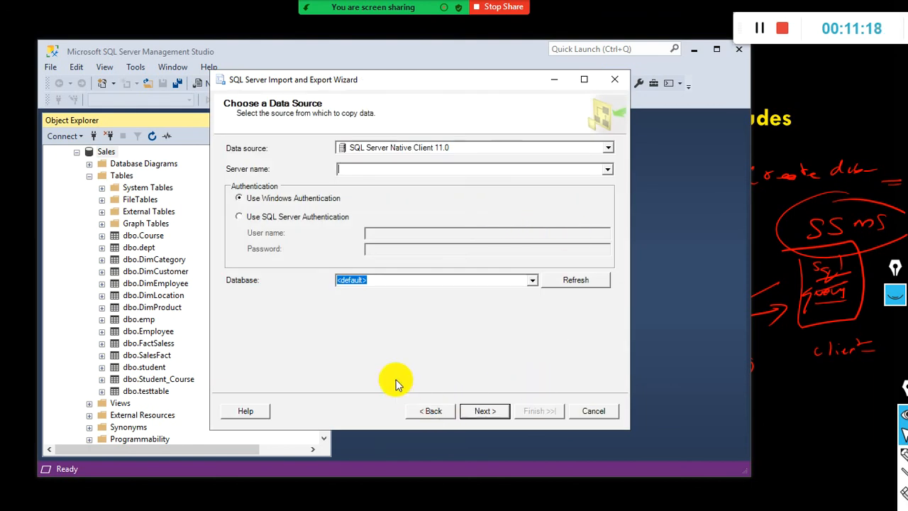
# Set the data source to Microsoft Excel with the file D:\Sales Data\DimLocation.xls and continue to the destination settings.
pyautogui.click(608, 149)
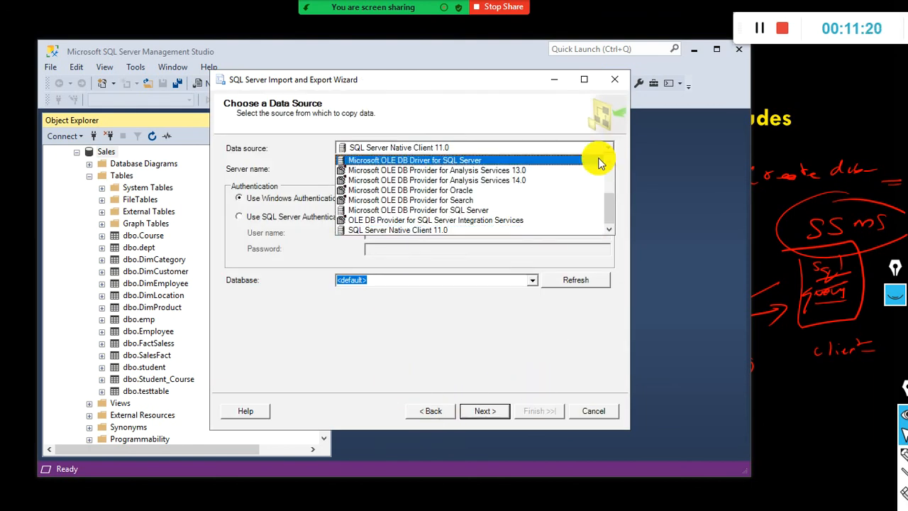
pyautogui.scroll(3, 573, 188)
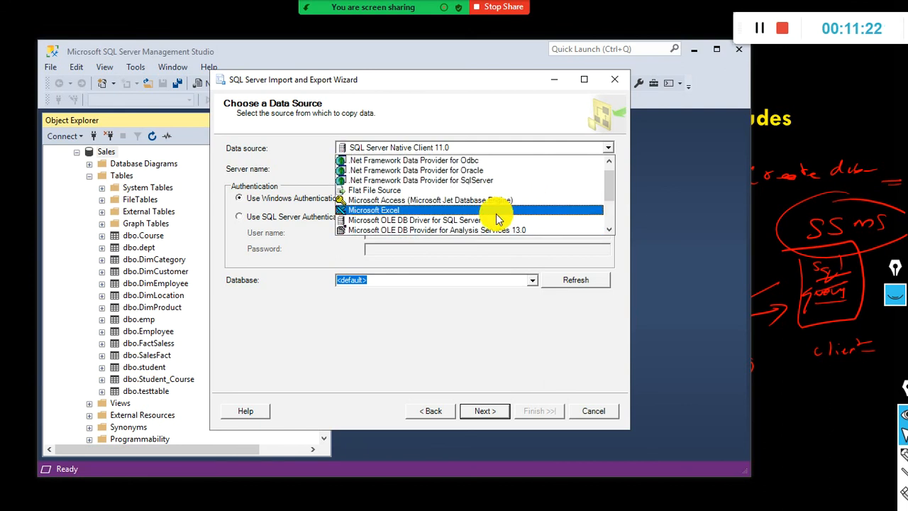
pyautogui.click(496, 213)
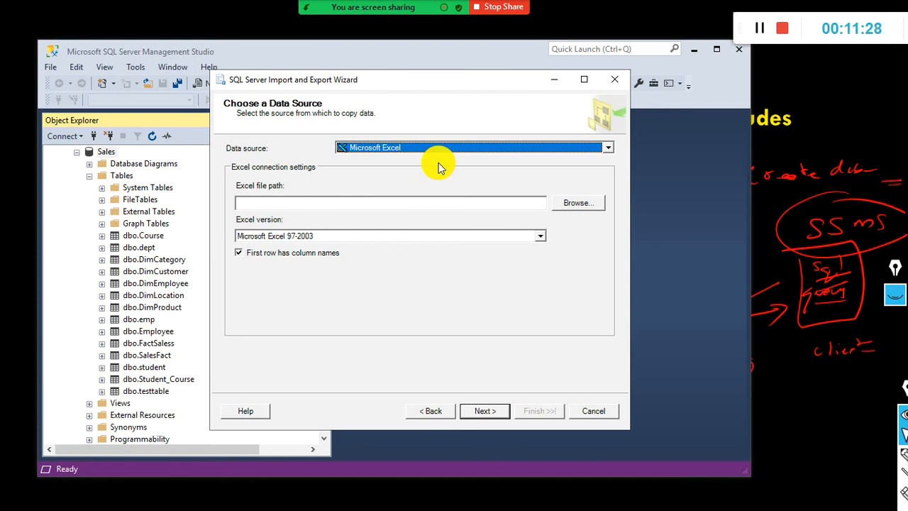
pyautogui.click(561, 211)
pyautogui.click(555, 203)
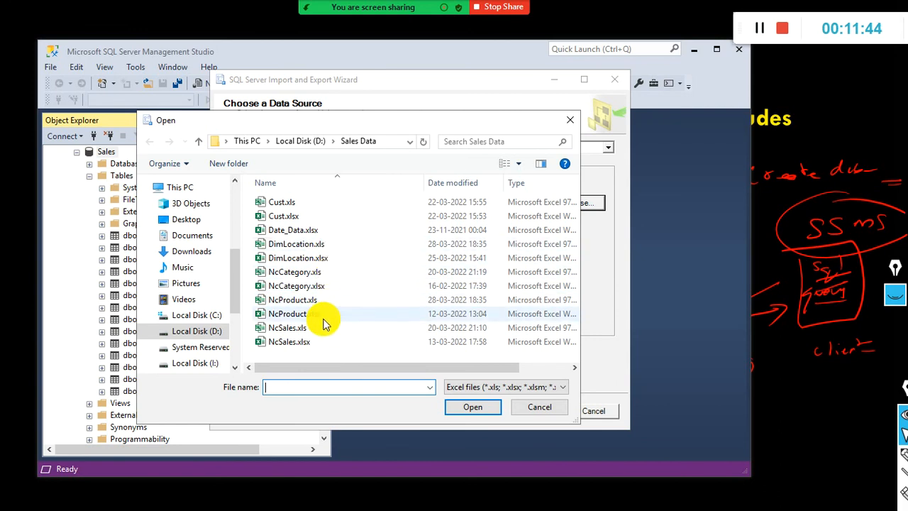
pyautogui.doubleClick(315, 245)
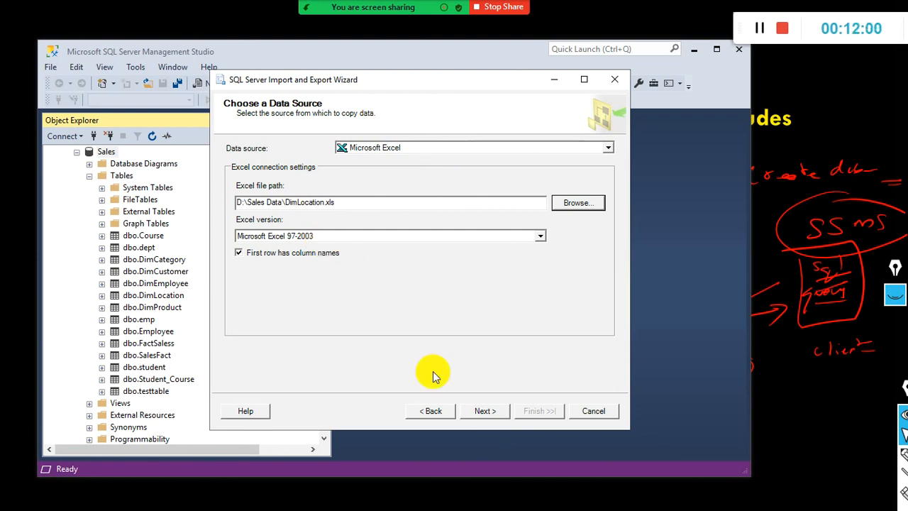
pyautogui.click(483, 411)
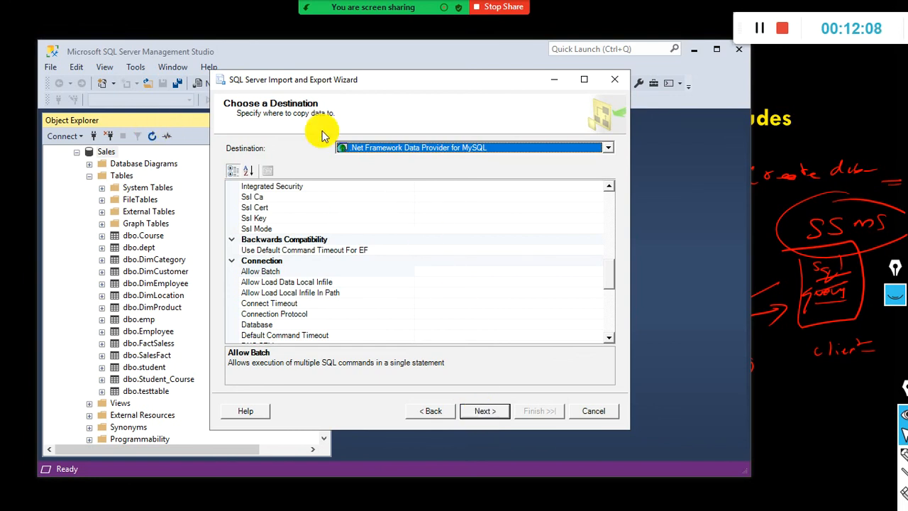
# Set the import destination to SQL Server Native Client 11.0 and check its server name.
pyautogui.hotkey('alt', 'Tab')
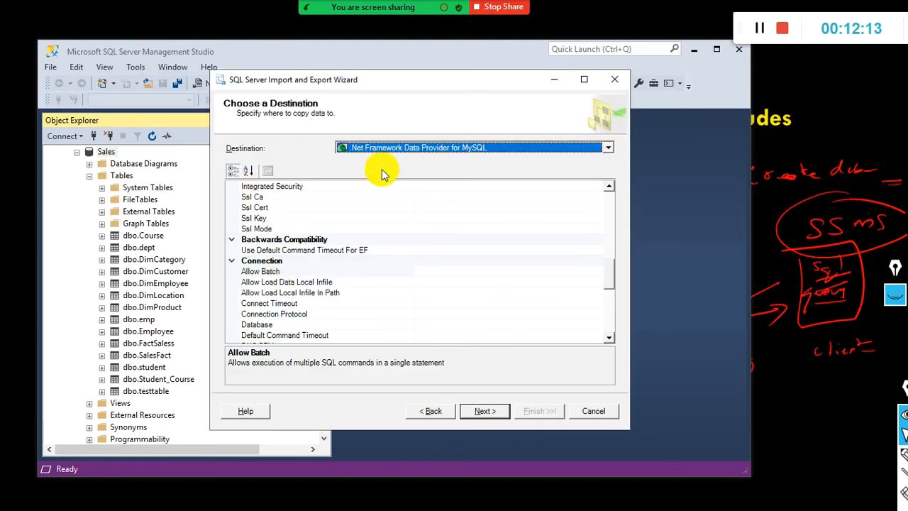
pyautogui.click(608, 148)
pyautogui.scroll(-3, 536, 210)
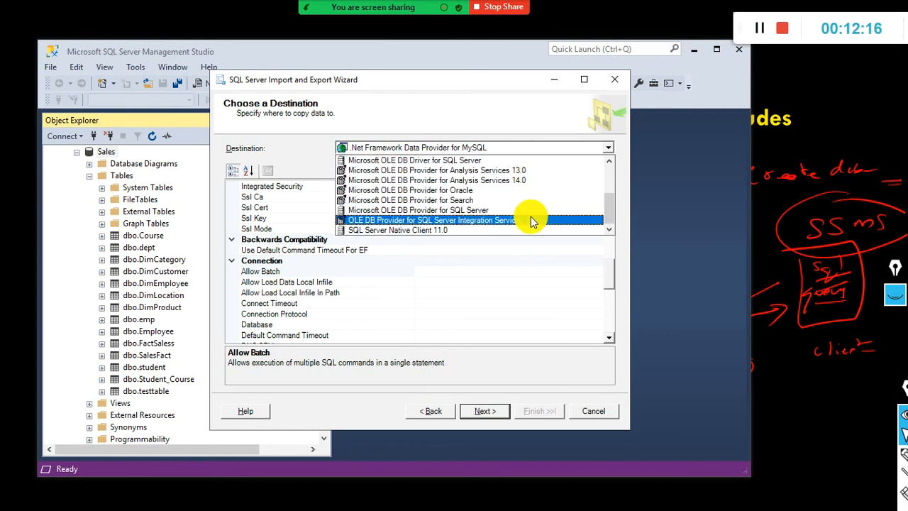
pyautogui.click(528, 229)
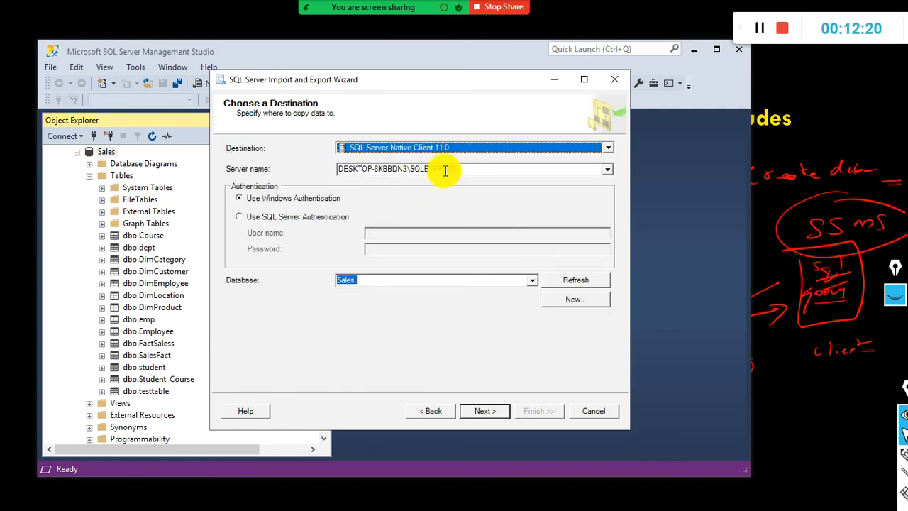
pyautogui.click(445, 170)
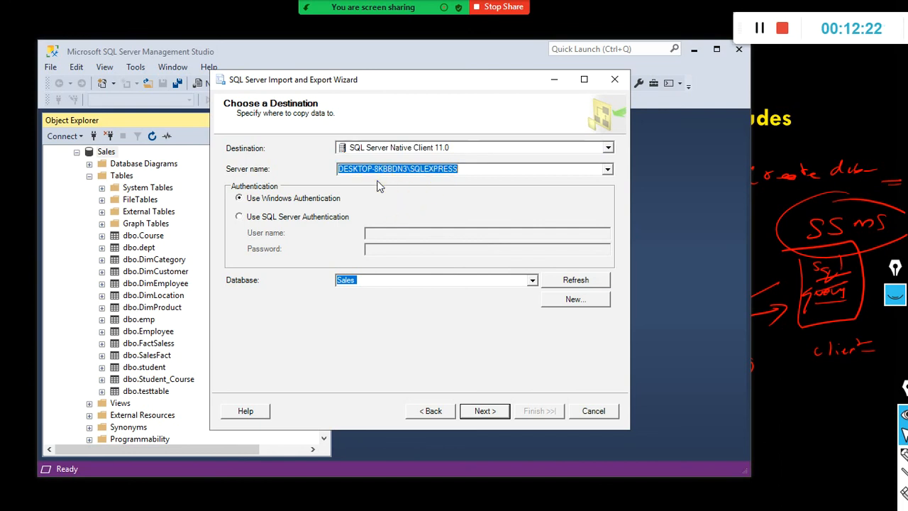
pyautogui.click(607, 171)
pyautogui.moveTo(406, 170); pyautogui.dragTo(309, 172)
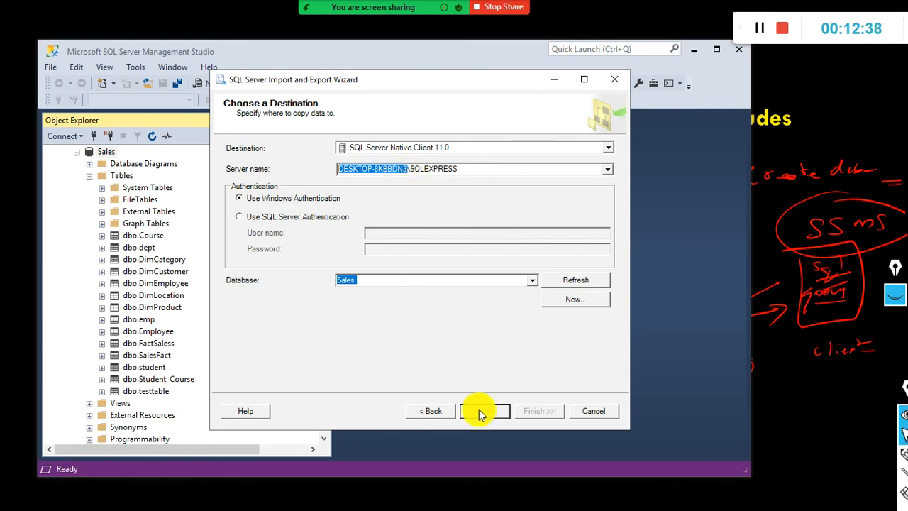
# Pick Sales as the destination database and continue to the table copy options.
pyautogui.click(387, 281)
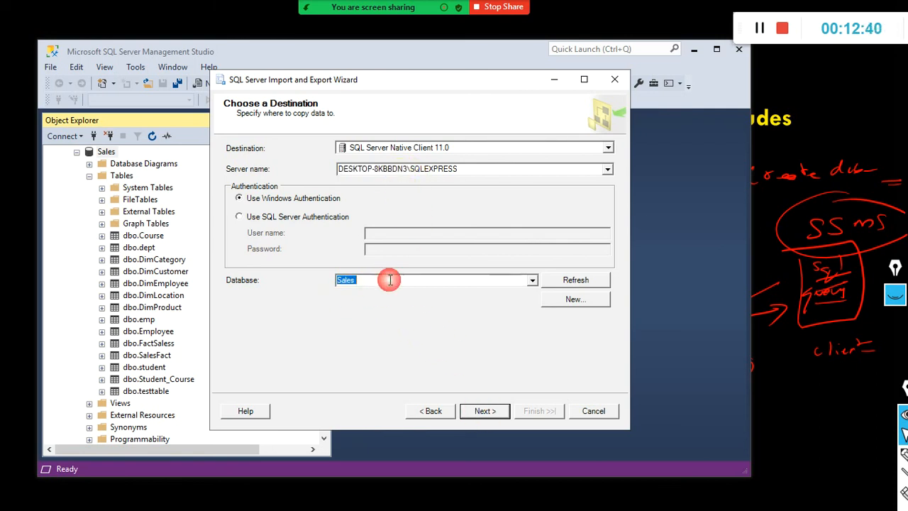
pyautogui.click(532, 281)
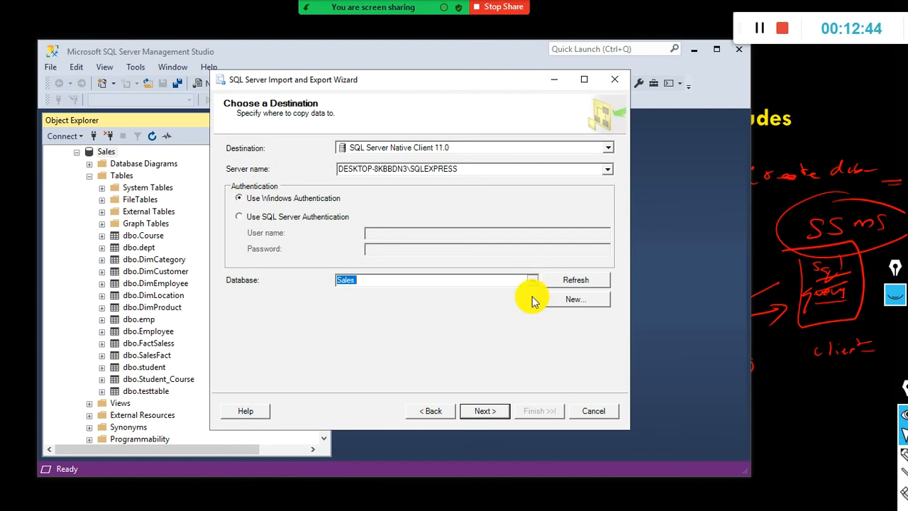
pyautogui.click(532, 281)
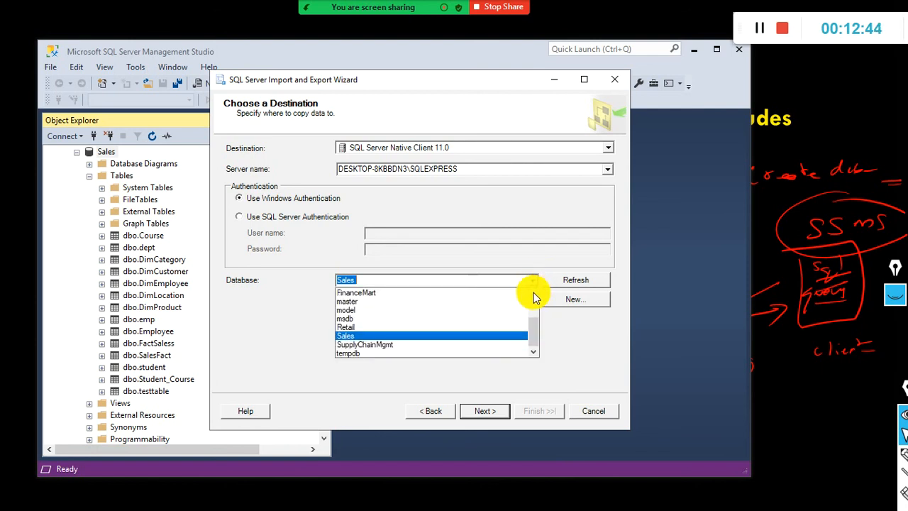
pyautogui.click(474, 337)
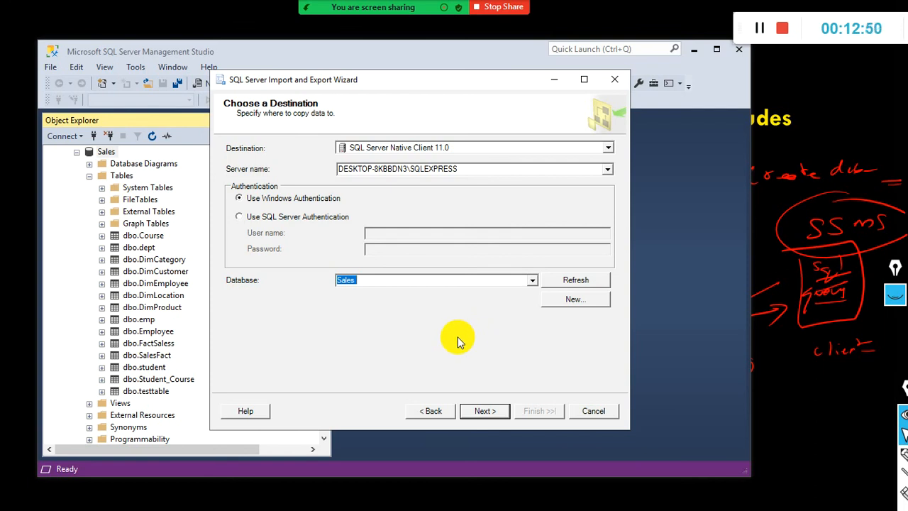
pyautogui.click(487, 414)
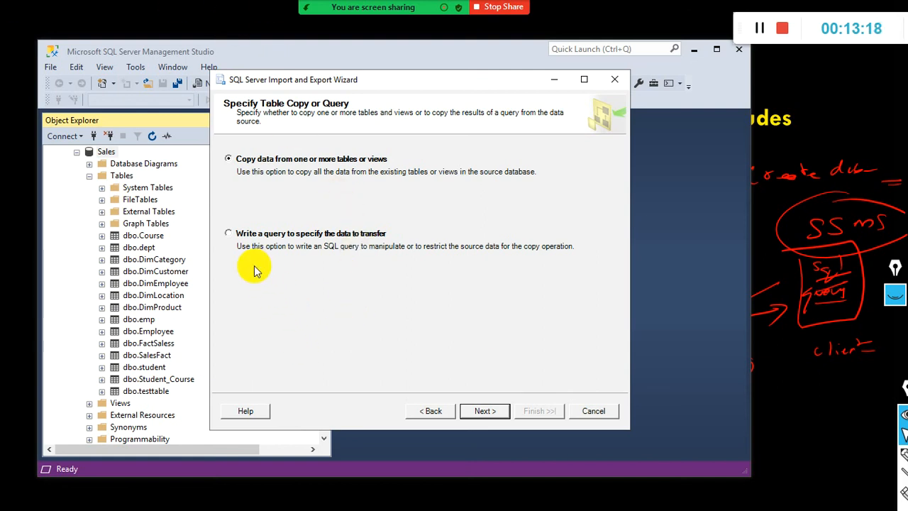
# Accept copying data from one or more tables or views, and review the column mappings for Sheet1$.
pyautogui.click(483, 417)
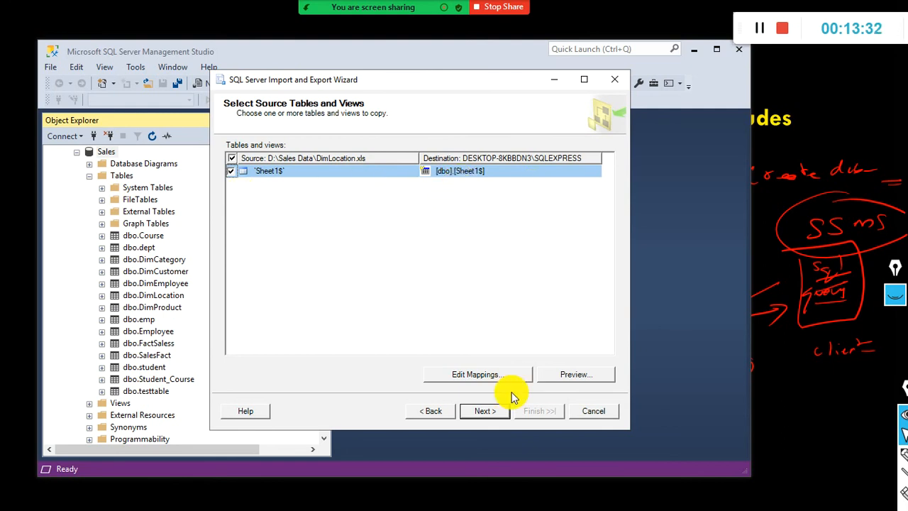
pyautogui.click(493, 375)
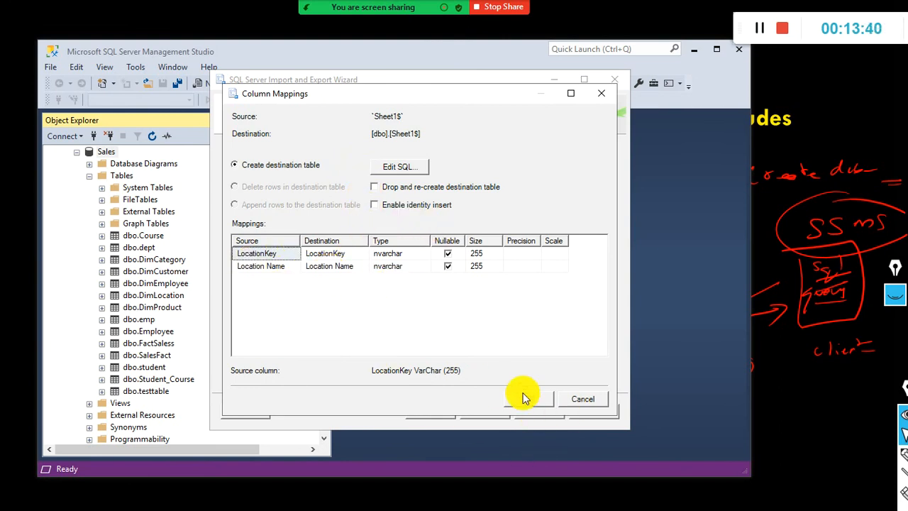
pyautogui.click(562, 404)
pyautogui.click(460, 376)
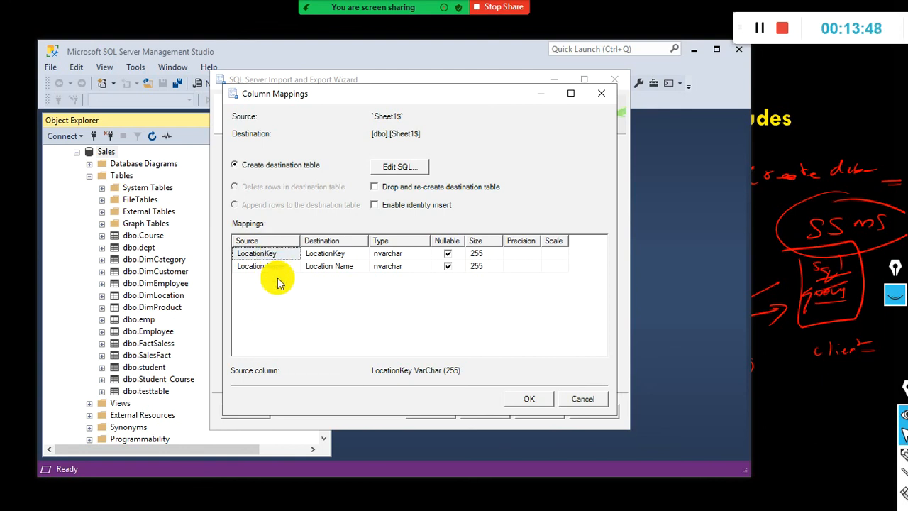
pyautogui.click(531, 401)
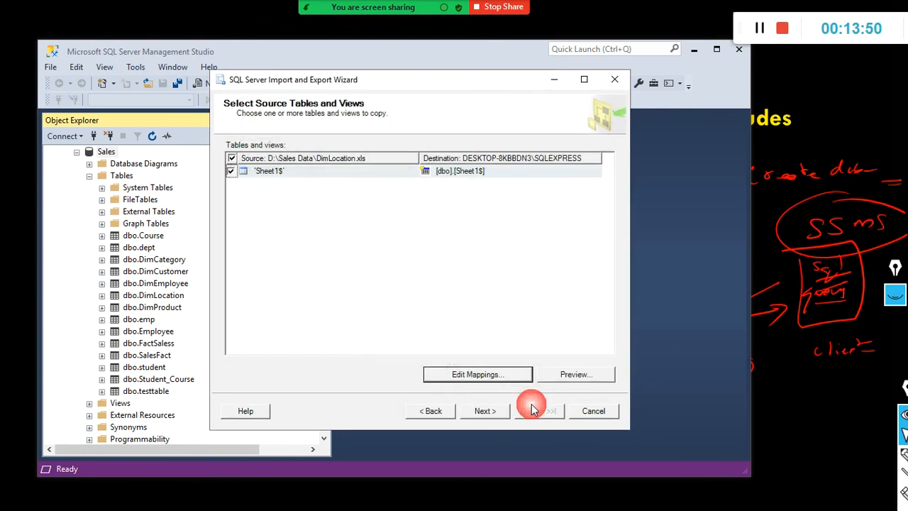
# Run the import immediately without saving an SSIS package, and close the wizard once it has executed.
pyautogui.click(485, 414)
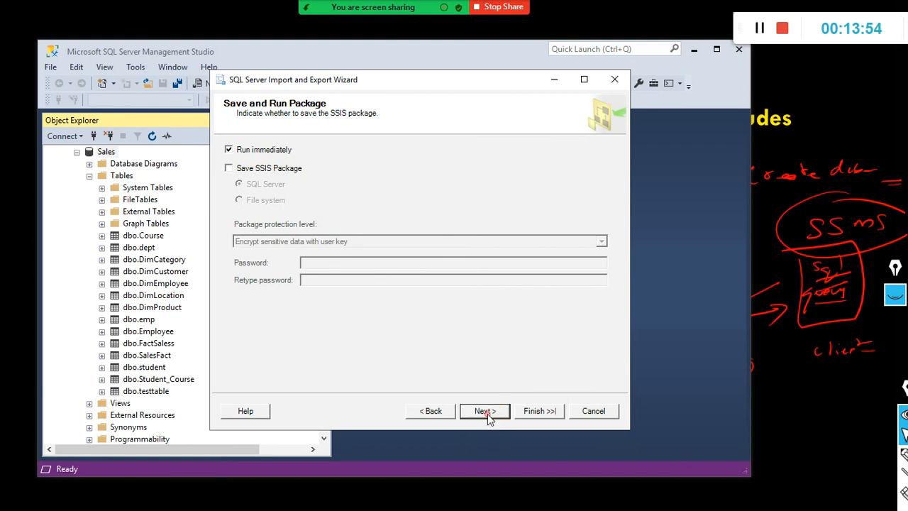
pyautogui.click(488, 413)
pyautogui.click(529, 418)
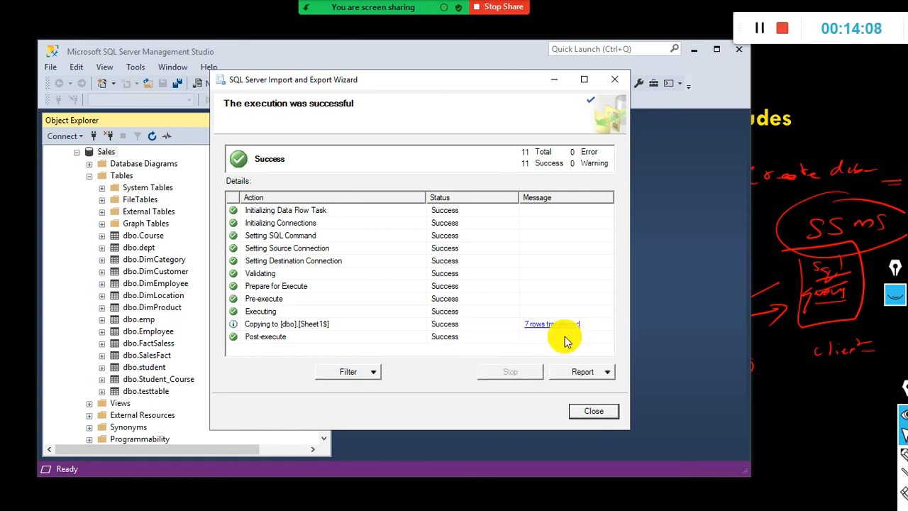
pyautogui.click(589, 411)
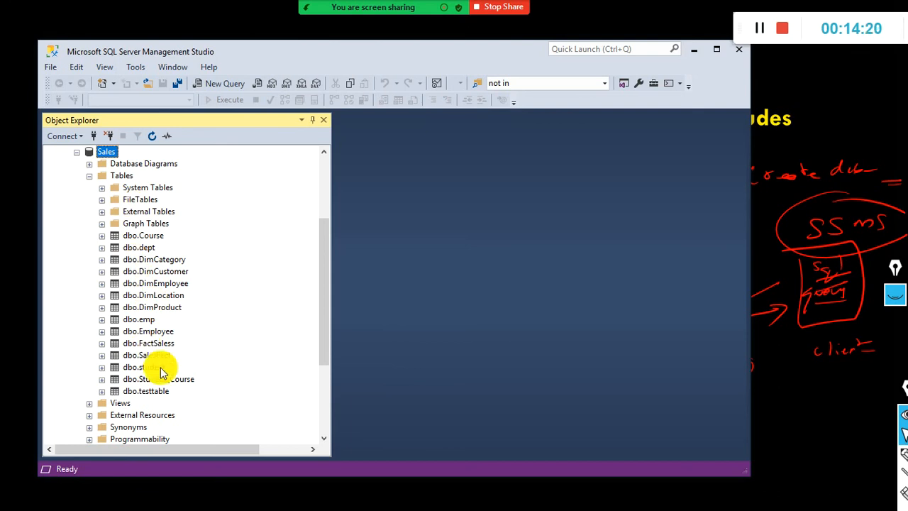
# Refresh Object Explorer, expand the tables of the Sales database and select the imported dbo.Sheet1$ table.
pyautogui.click(151, 136)
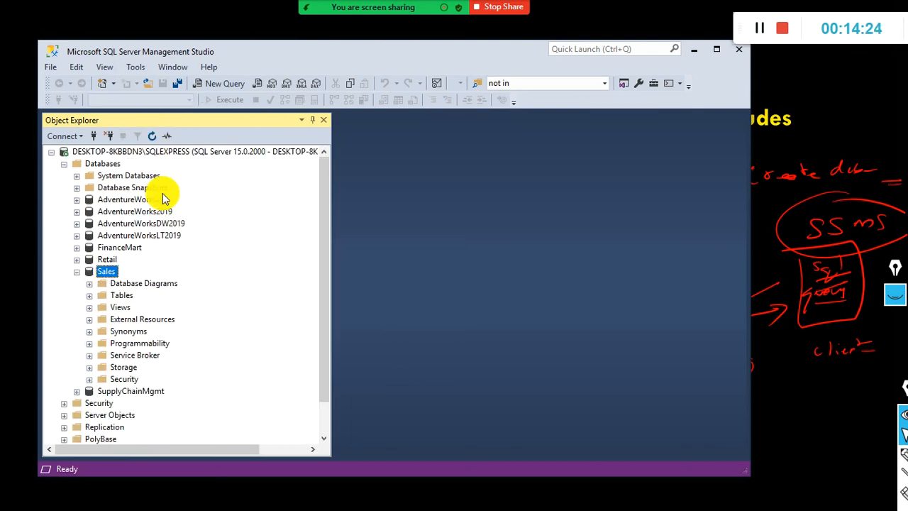
pyautogui.click(89, 295)
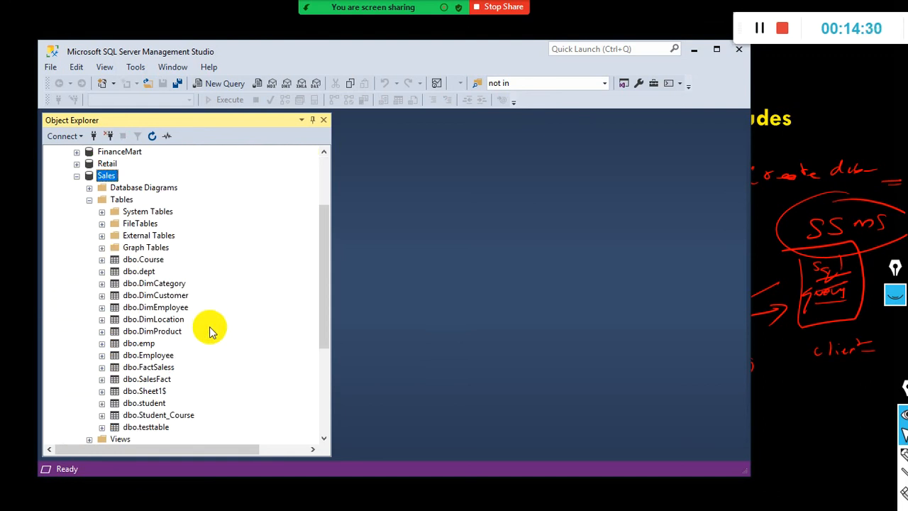
pyautogui.click(134, 391)
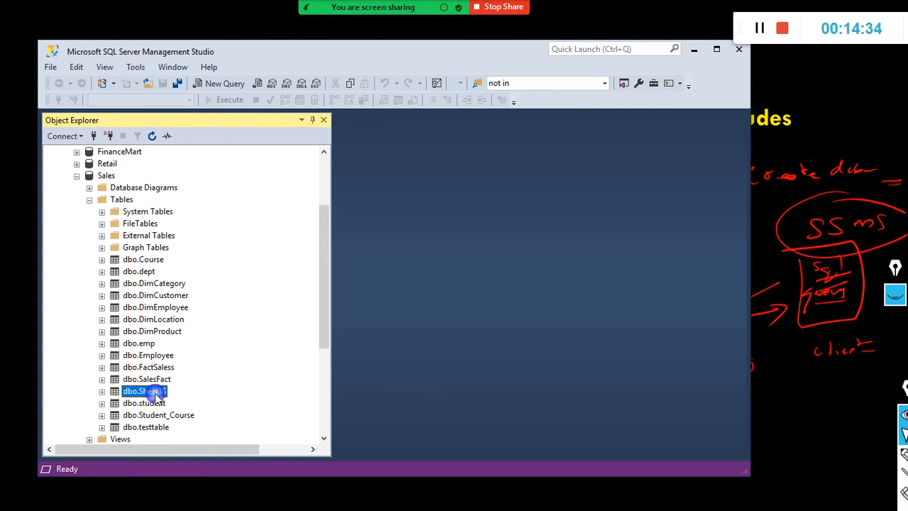
# Query the top 1000 rows of the dbo.Sheet1$ table to show the imported location data.
pyautogui.rightClick(156, 395)
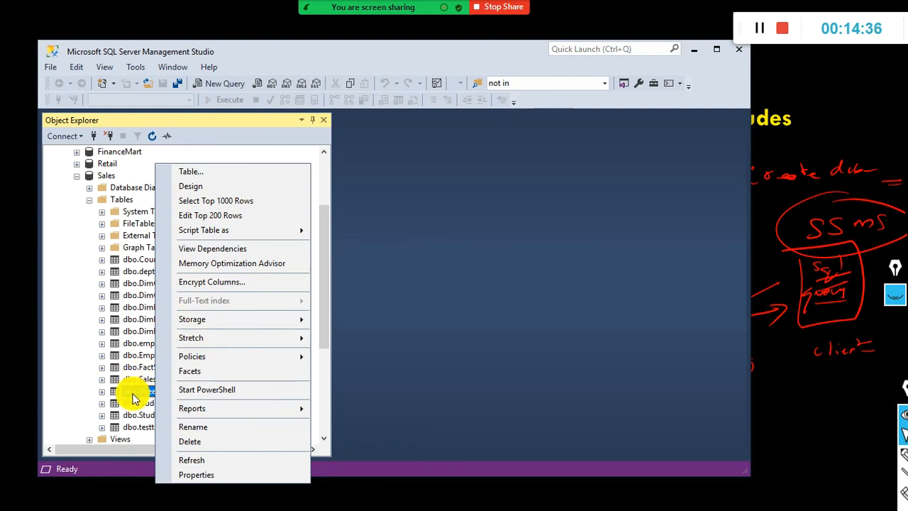
pyautogui.click(133, 393)
pyautogui.click(229, 392)
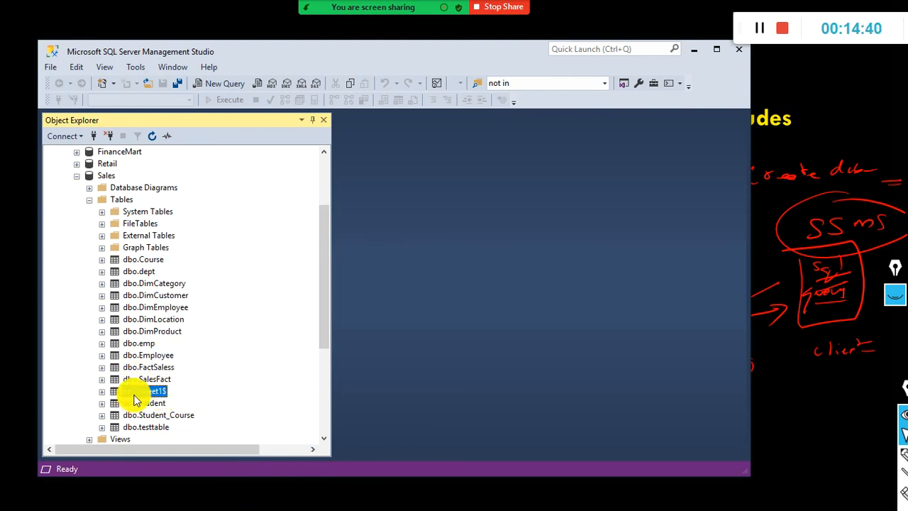
pyautogui.rightClick(164, 397)
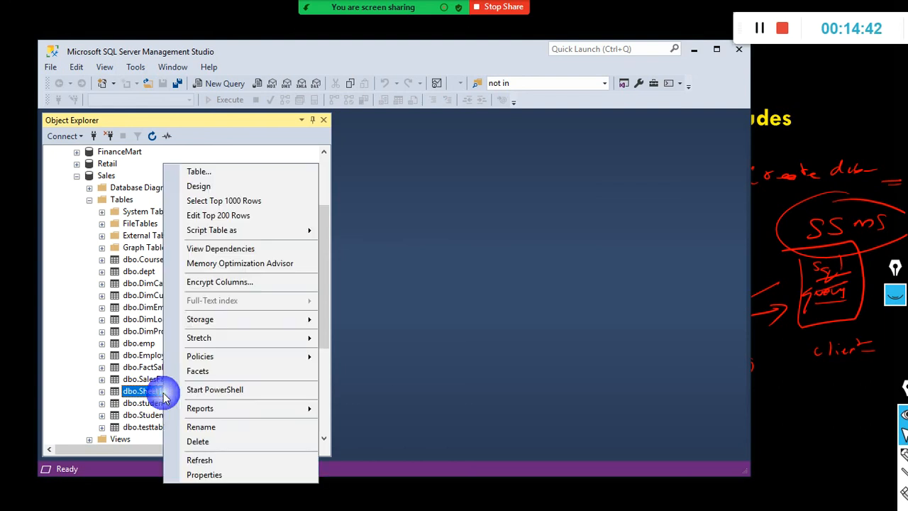
pyautogui.click(248, 207)
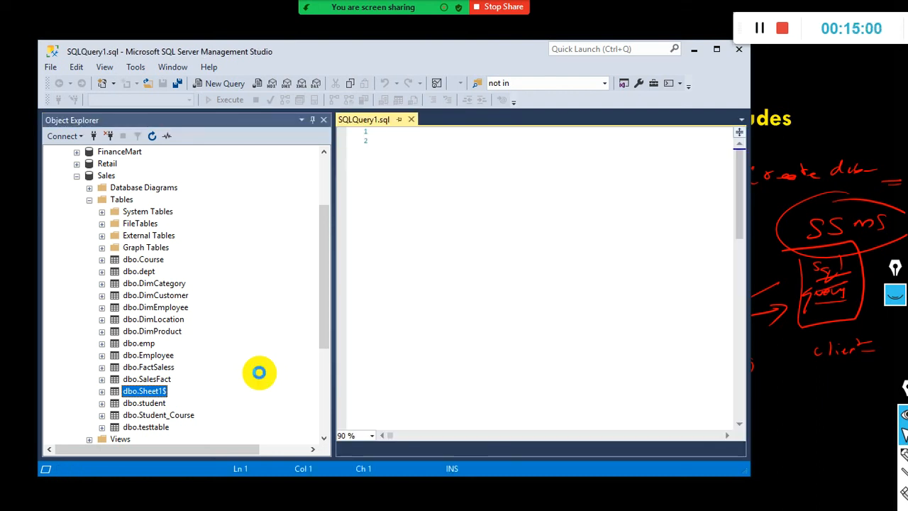
pyautogui.press('F5')
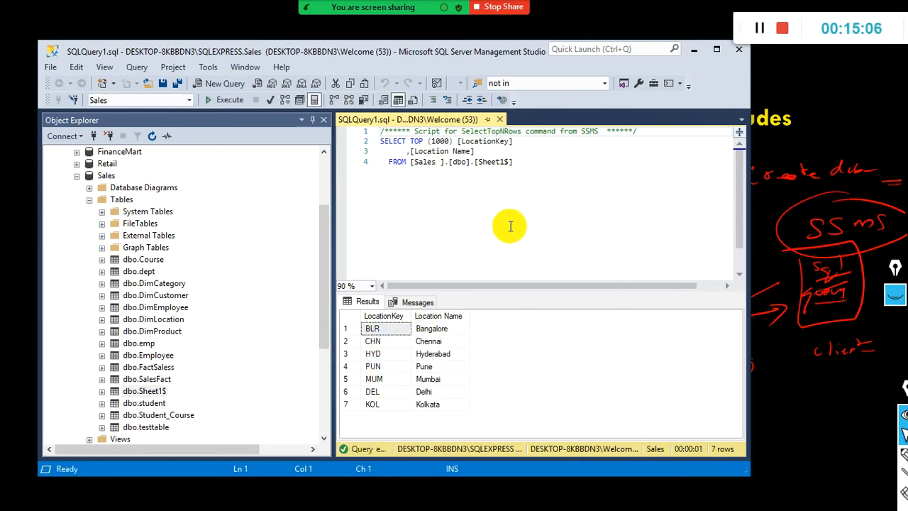
# Highlight the SELECT statement on dbo.Sheet1$ and examine which table command generates it.
pyautogui.click(408, 151)
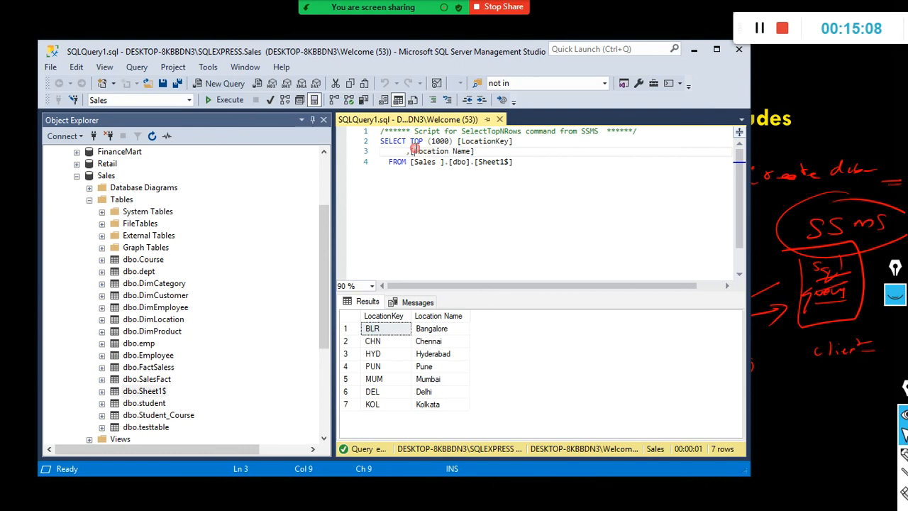
pyautogui.moveTo(380, 141); pyautogui.dragTo(521, 165)
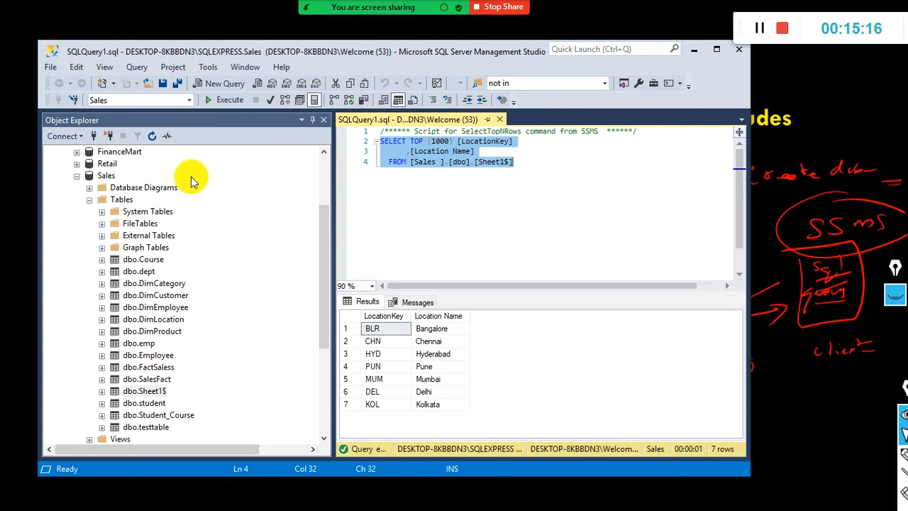
pyautogui.rightClick(158, 390)
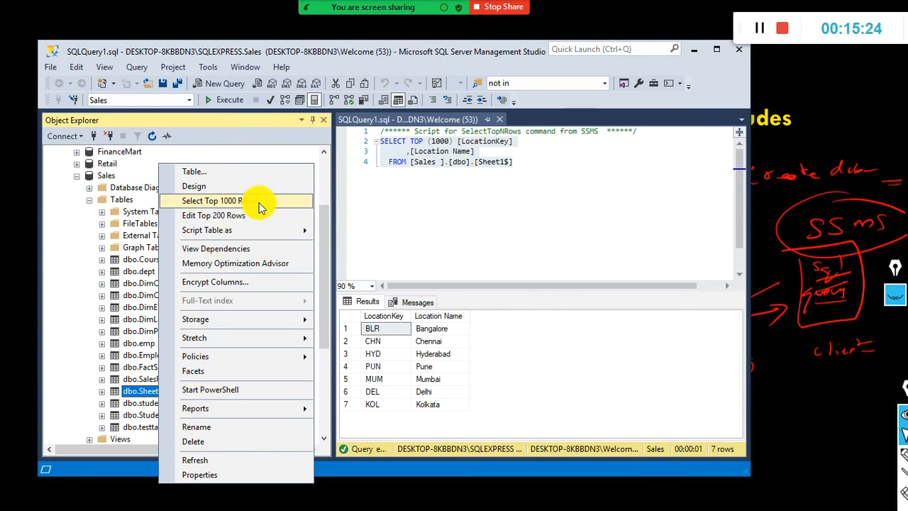
pyautogui.click(434, 219)
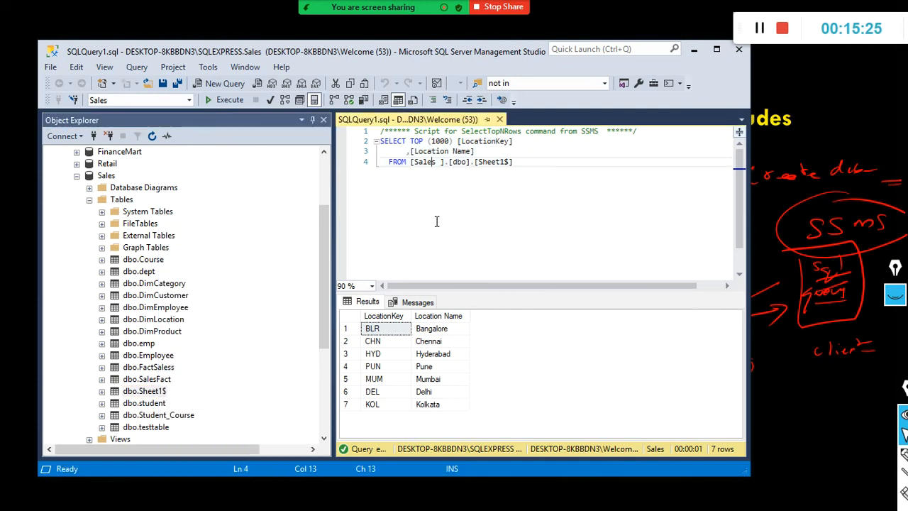
pyautogui.click(695, 54)
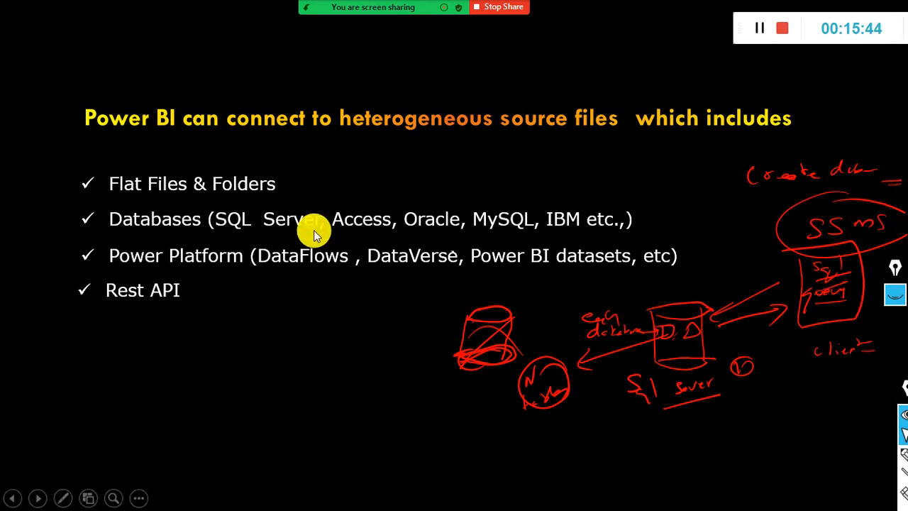
pyautogui.hotkey('alt', 'Tab')
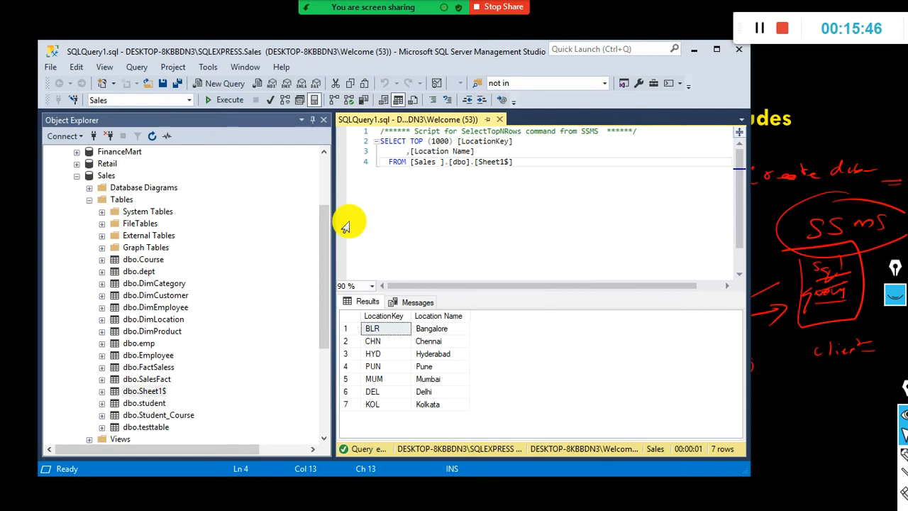
# Add three blank lines below the last line of the SELECT query.
pyautogui.click(567, 178)
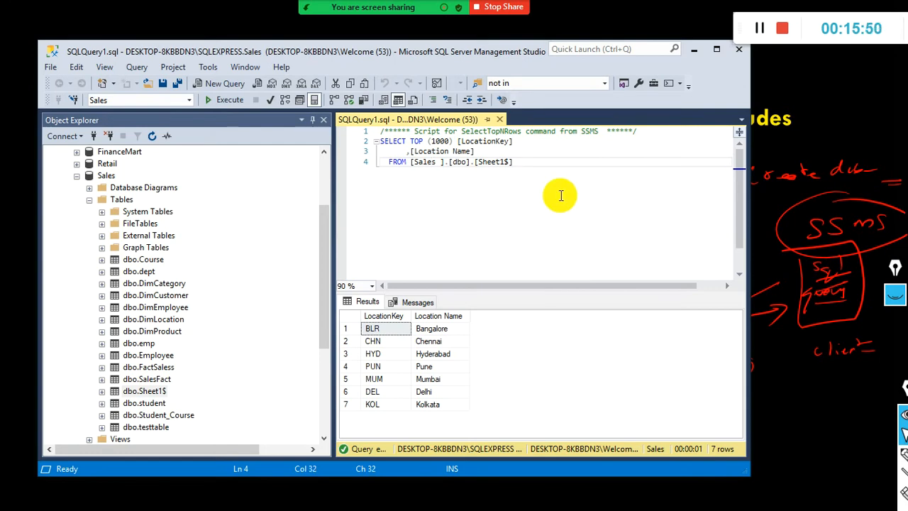
pyautogui.press('Return')
pyautogui.press('Return')
pyautogui.press('Return')
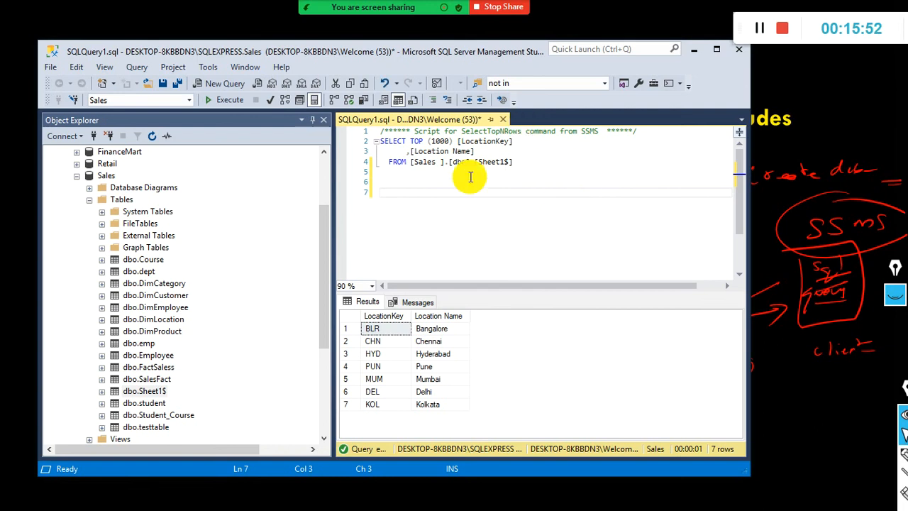
# Compare the SELECT query text with the commands offered for the dbo.Sheet1$ table.
pyautogui.moveTo(524, 161); pyautogui.dragTo(380, 141)
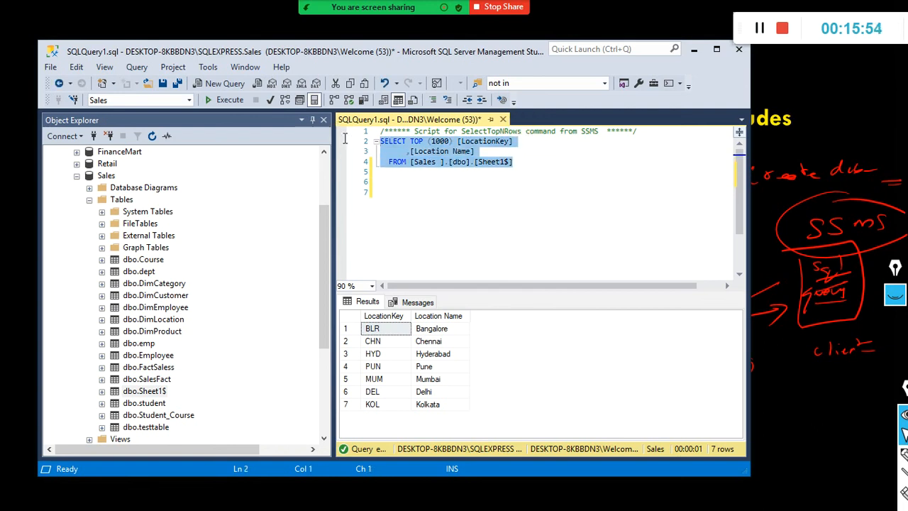
pyautogui.click(508, 183)
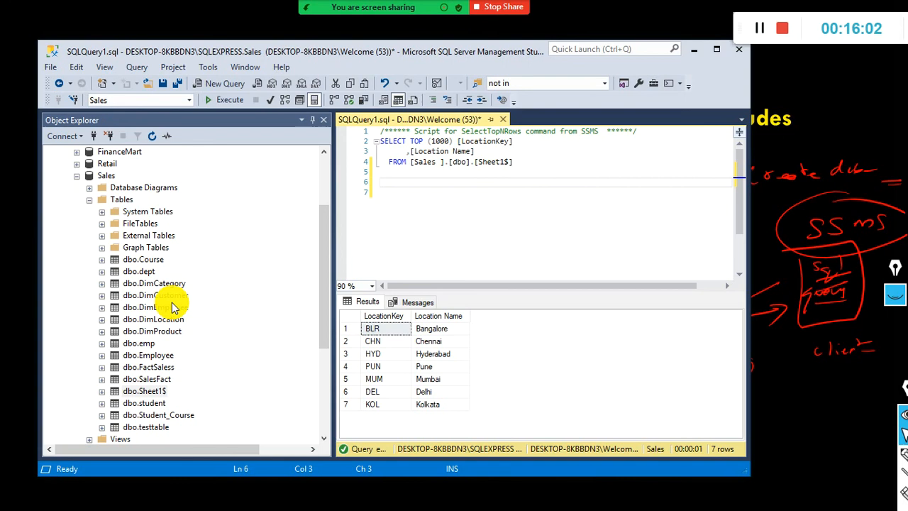
pyautogui.rightClick(156, 392)
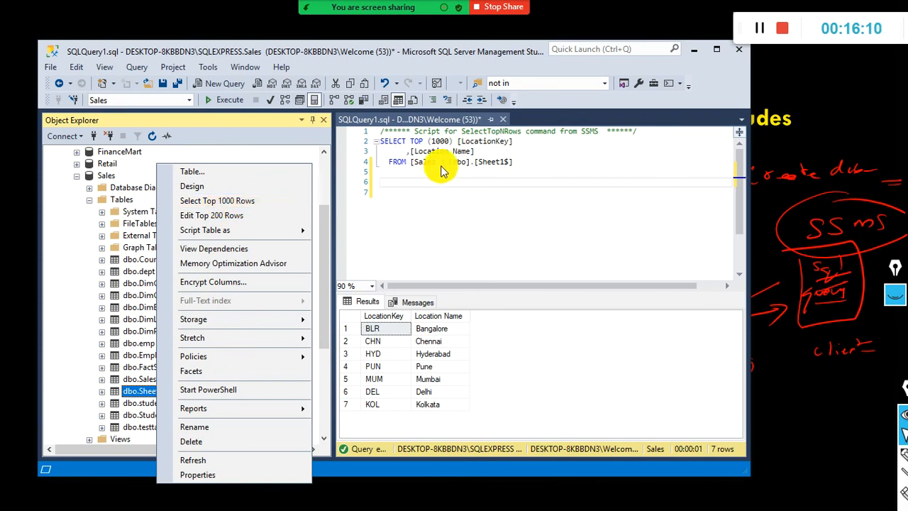
pyautogui.moveTo(462, 178); pyautogui.dragTo(317, 139)
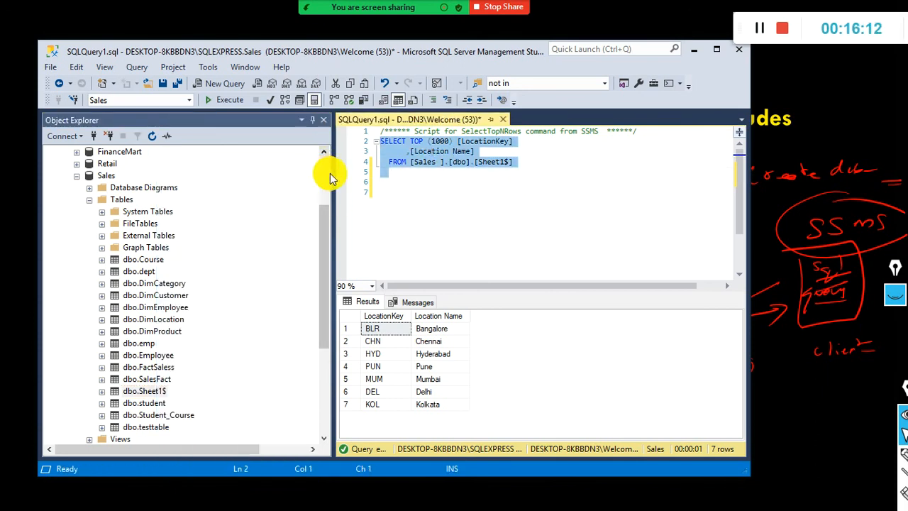
pyautogui.click(475, 203)
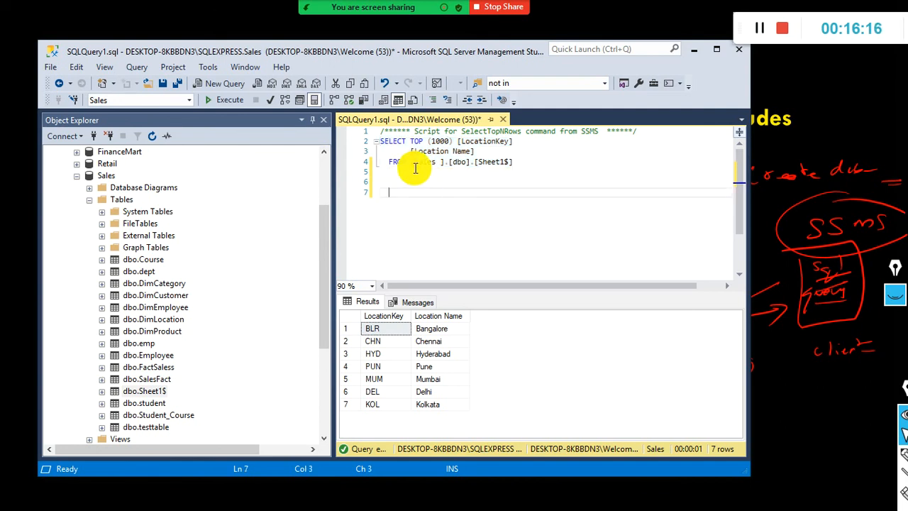
pyautogui.moveTo(380, 142); pyautogui.dragTo(505, 170)
pyautogui.click(474, 212)
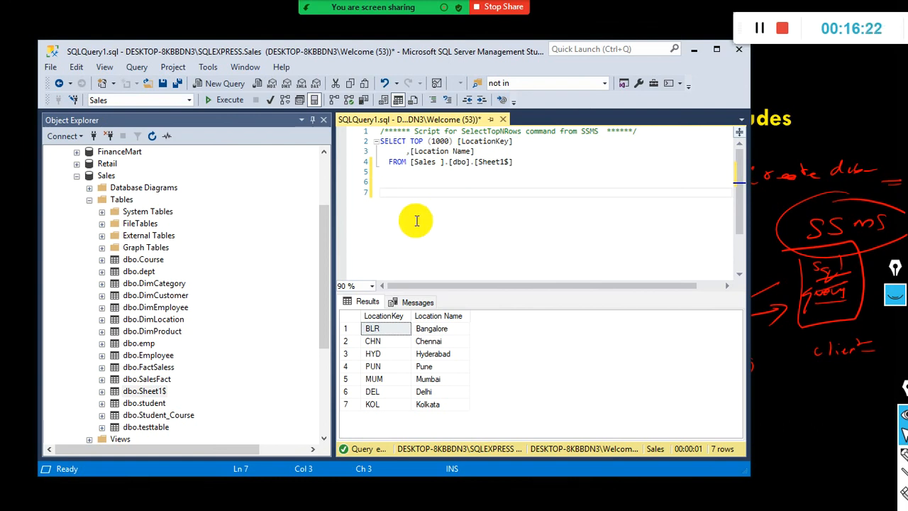
# Switch to the PowerPoint slide show and handwrite note 1, "Load the Excel data", below the Rest API bullet.
pyautogui.click(693, 49)
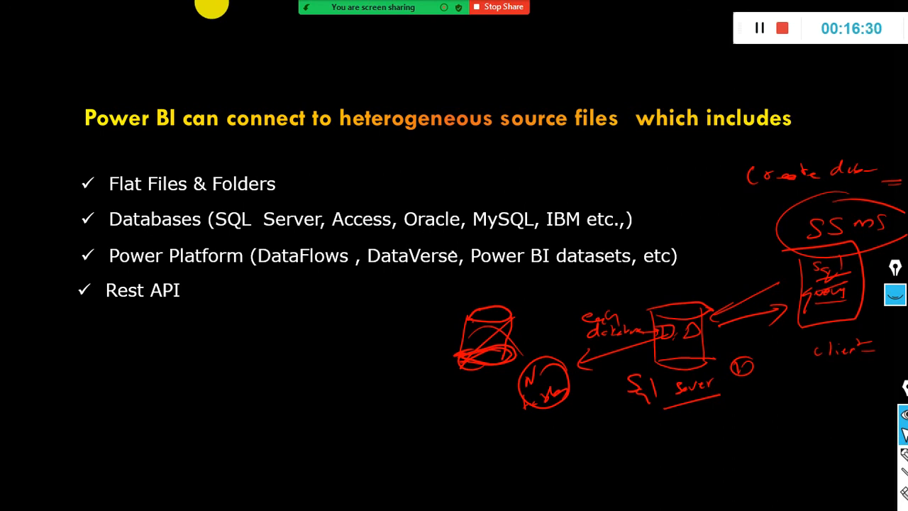
pyautogui.moveTo(71, 359)
pyautogui.mouseDown()
pyautogui.moveTo(73, 351)
pyautogui.moveTo(124, 371)
pyautogui.moveTo(165, 367)
pyautogui.moveTo(161, 344)
pyautogui.mouseUp()
pyautogui.moveTo(208, 367)
pyautogui.mouseDown()
pyautogui.moveTo(251, 361)
pyautogui.moveTo(284, 379)
pyautogui.mouseUp()
pyautogui.moveTo(338, 358)
pyautogui.mouseDown()
pyautogui.moveTo(344, 371)
pyautogui.moveTo(374, 371)
pyautogui.moveTo(383, 381)
pyautogui.mouseUp()
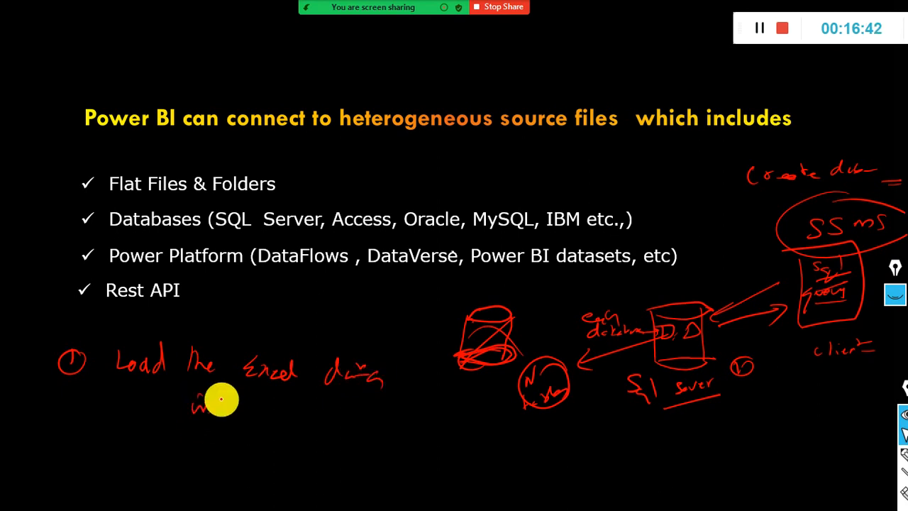
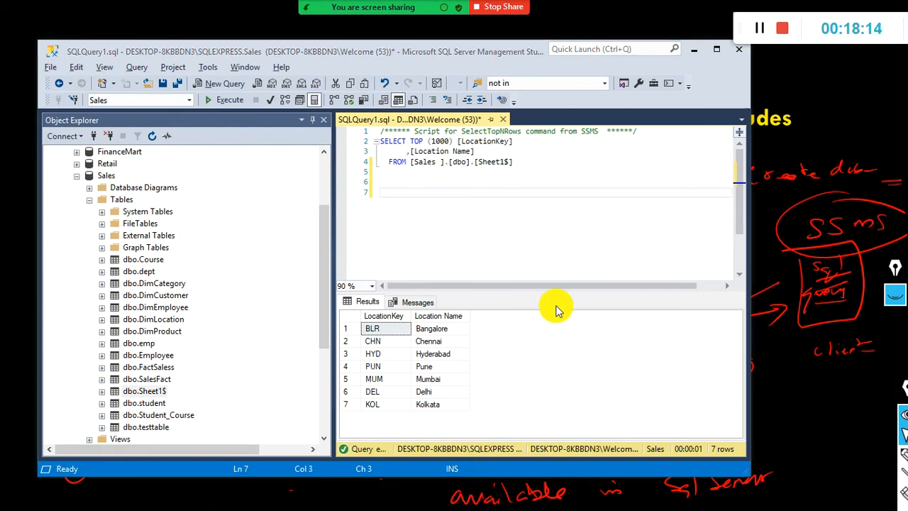
# Switch to Power BI Desktop and dismiss its start screen to reach the blank report.
pyautogui.hotkey('alt', 'Tab')
pyautogui.hotkey('alt', 'Tab')
pyautogui.hotkey('alt', 'Tab')
pyautogui.hotkey('alt', 'Tab')
pyautogui.hotkey('alt', 'Tab')
pyautogui.hotkey('alt', 'Tab')
pyautogui.hotkey('alt', 'Tab')
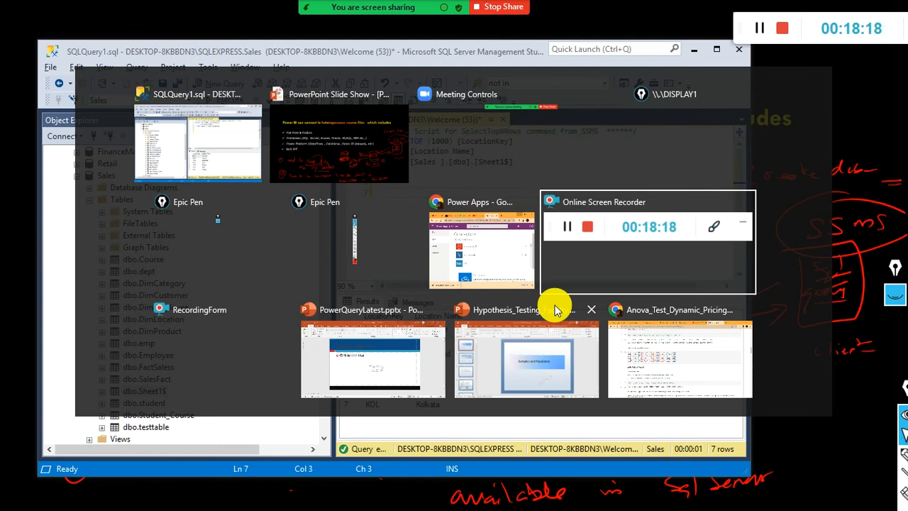
pyautogui.press('super')
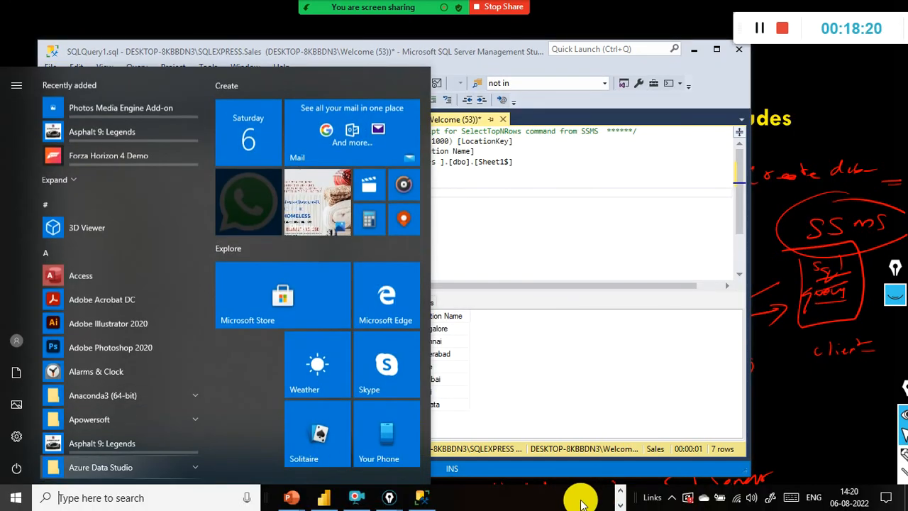
pyautogui.click(323, 498)
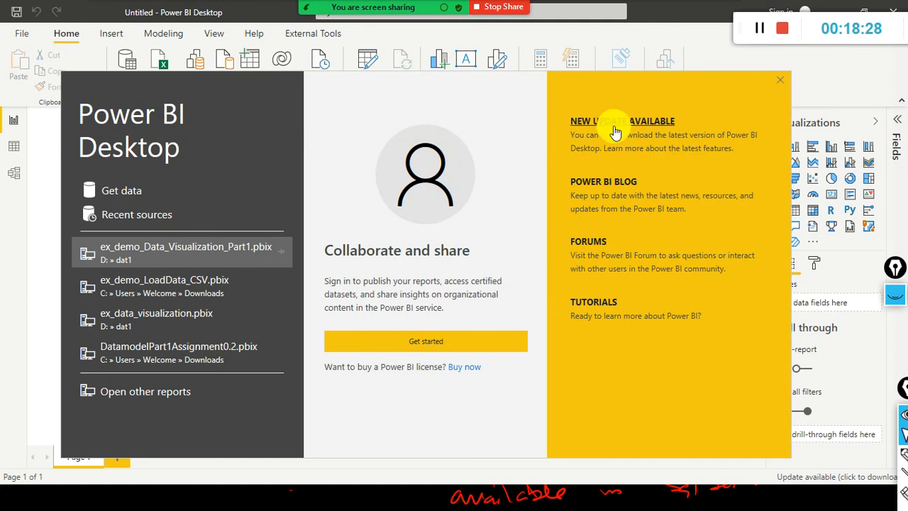
pyautogui.click(779, 82)
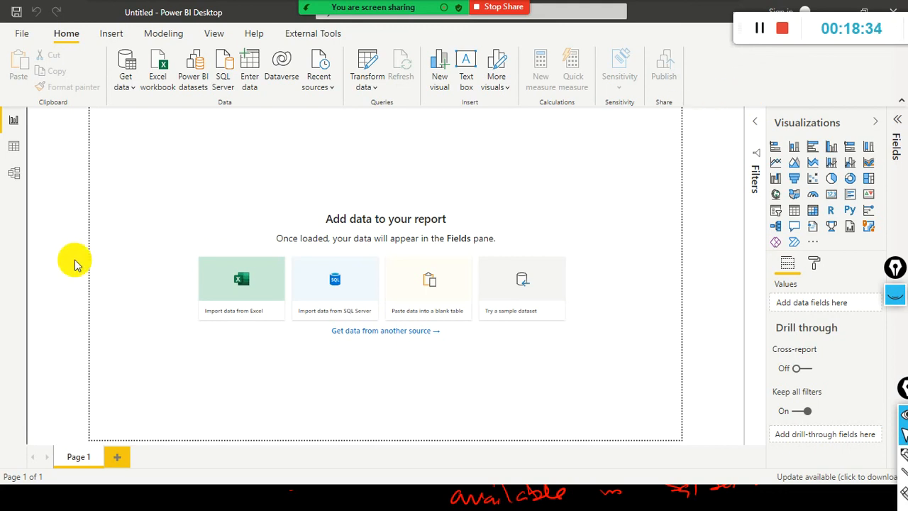
# Start getting data from a SQL Server database and check the input types available for the server name.
pyautogui.click(136, 89)
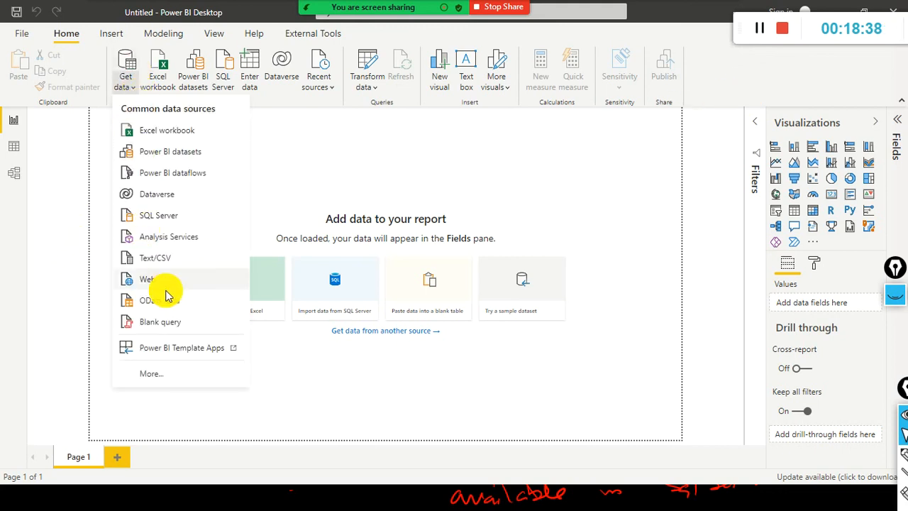
pyautogui.click(168, 214)
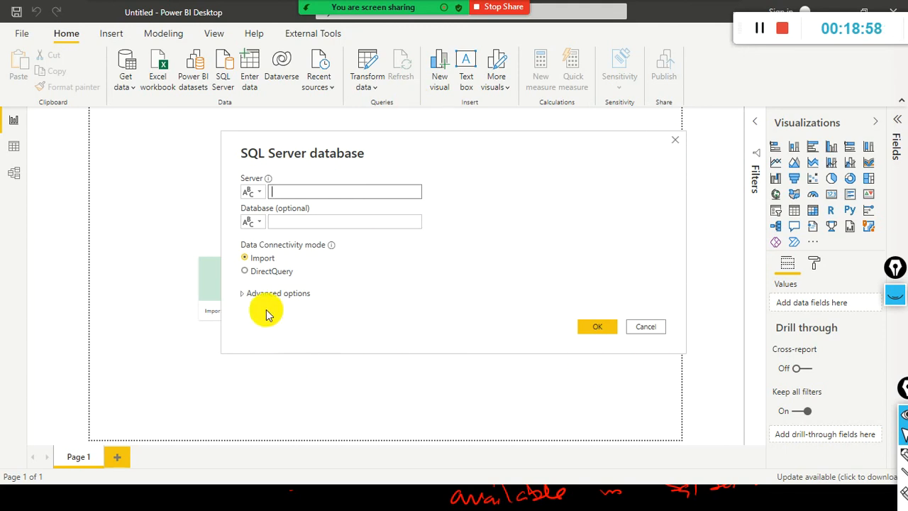
pyautogui.click(264, 197)
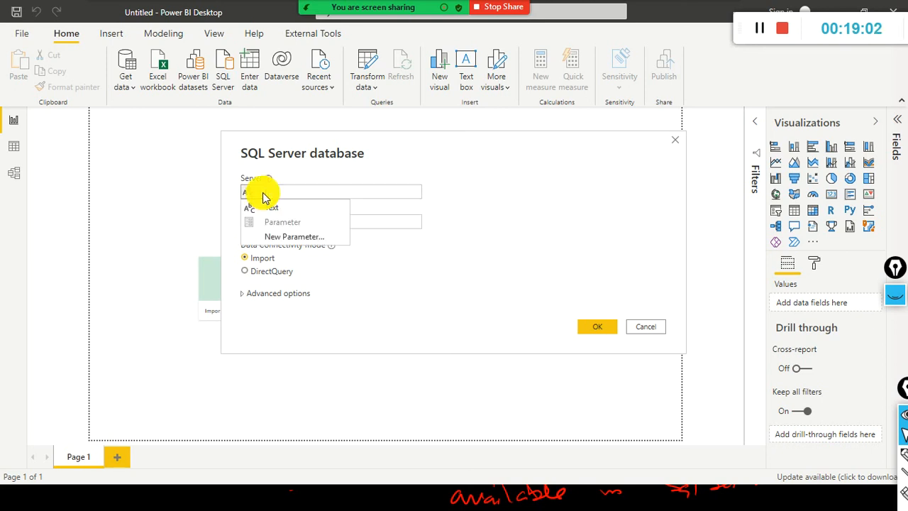
pyautogui.click(263, 196)
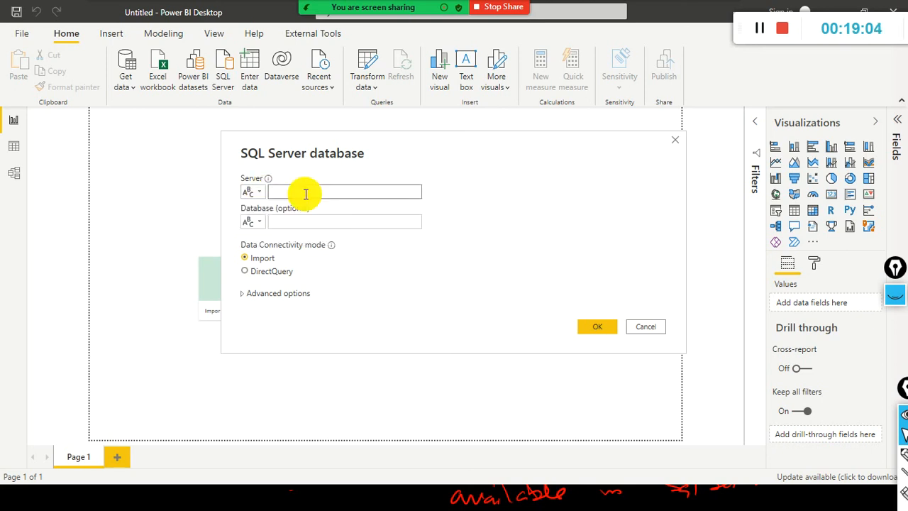
# Switch to SQL Server Management Studio and copy the server name from a new Database Engine connection dialog.
pyautogui.hotkey('alt', 'Tab')
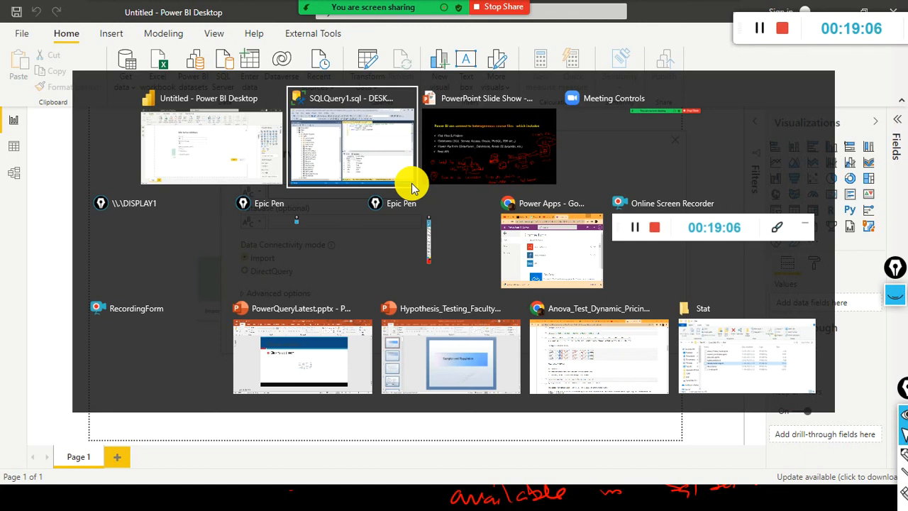
pyautogui.click(411, 183)
pyautogui.scroll(5, 182, 174)
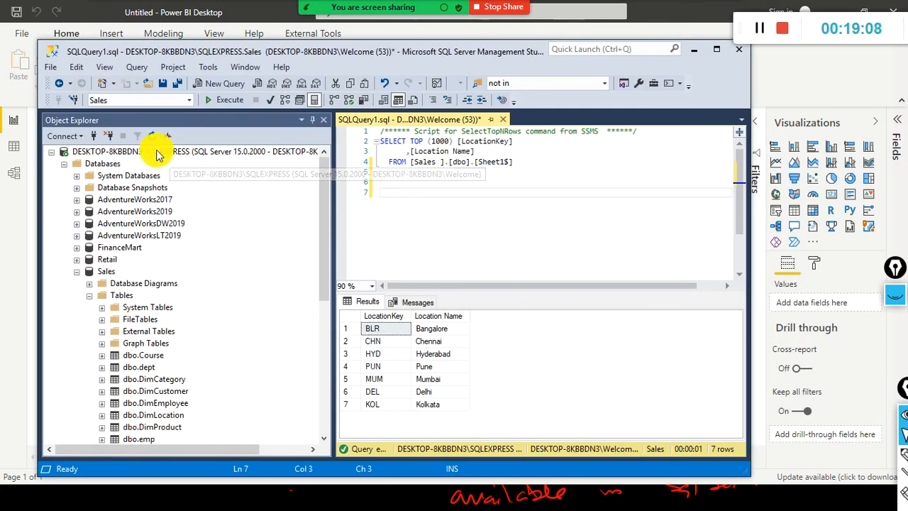
pyautogui.click(68, 135)
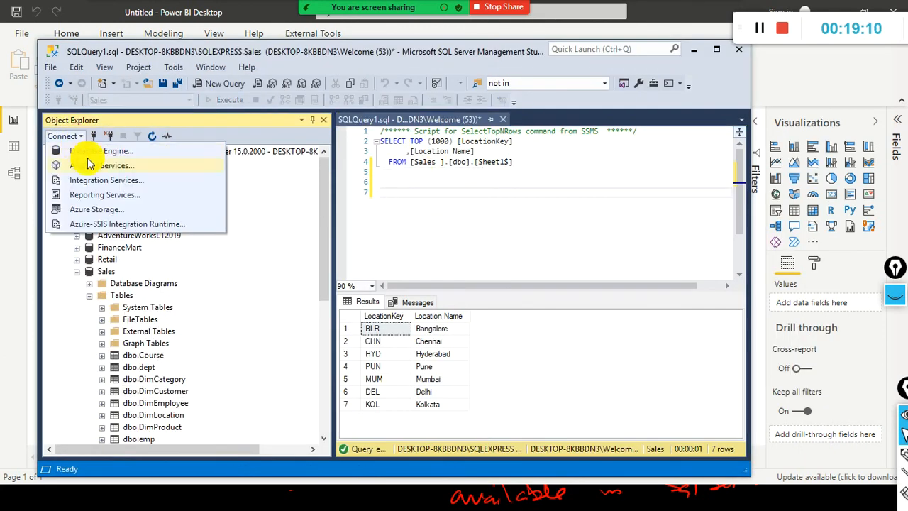
pyautogui.click(91, 150)
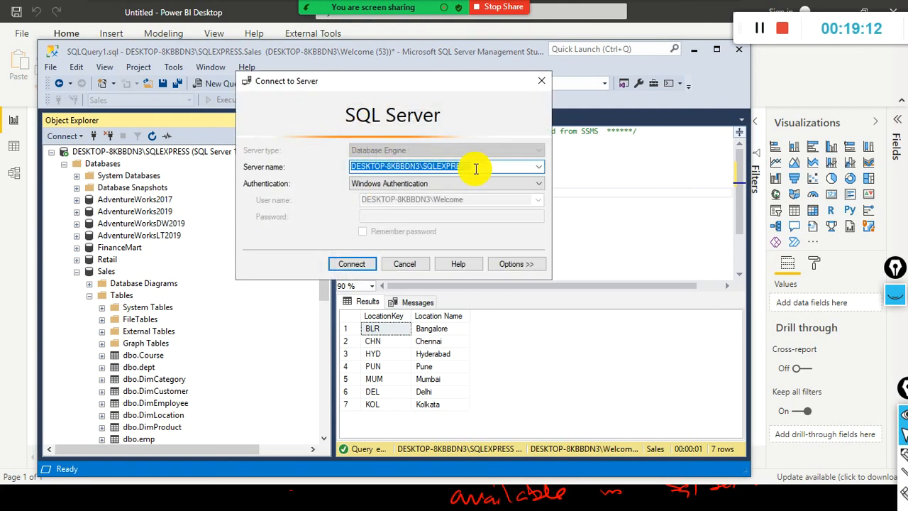
pyautogui.rightClick(470, 168)
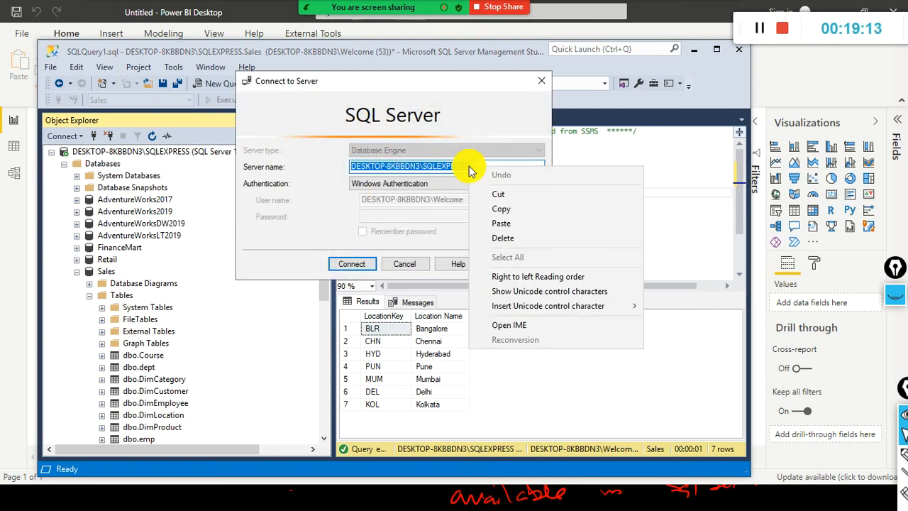
pyautogui.click(505, 208)
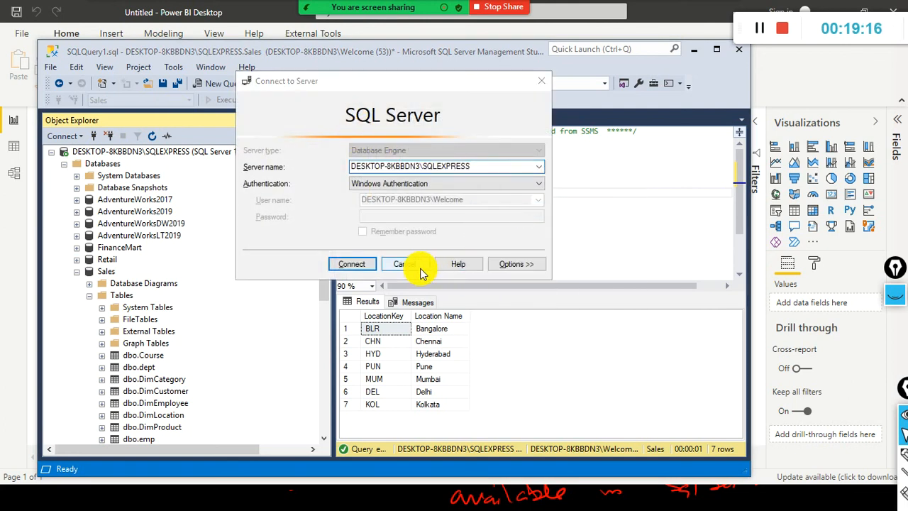
# Switch back to Power BI Desktop and set the server to DESKTOP-8KBBDN3\SQLEXPRESS.
pyautogui.hotkey('alt', 'Tab')
pyautogui.click(332, 193)
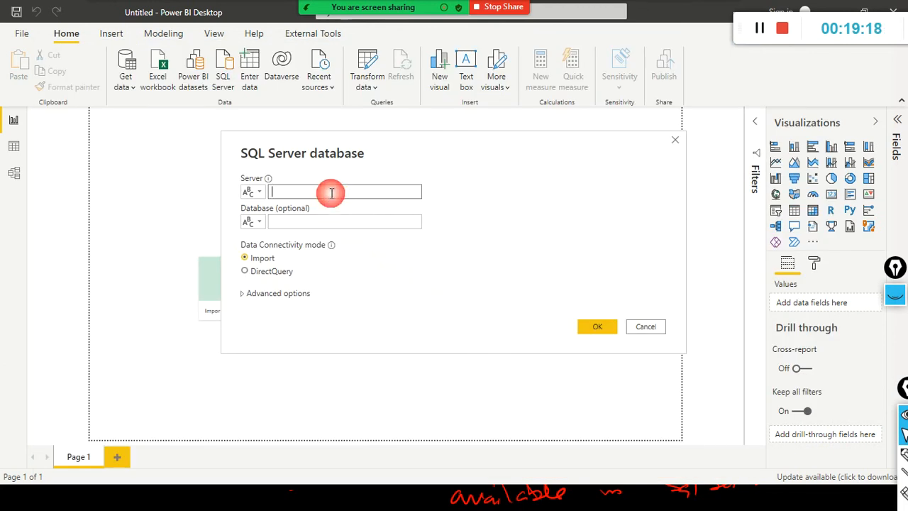
pyautogui.hotkey('ctrl', 'v')
pyautogui.click(359, 225)
pyautogui.click(360, 225)
pyautogui.tripleClick(401, 190)
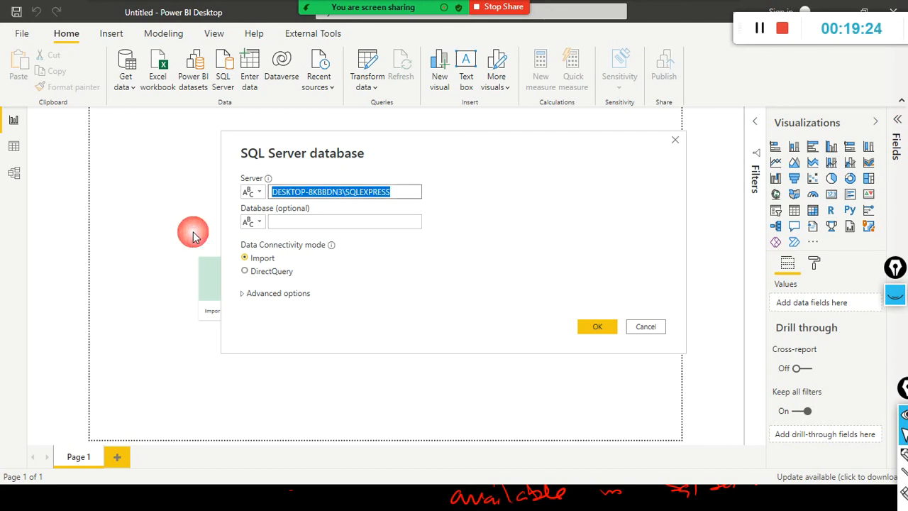
# Switch to SQL Server Management Studio, cancel the server connection dialog, and review the Sales database's tables.
pyautogui.click(372, 223)
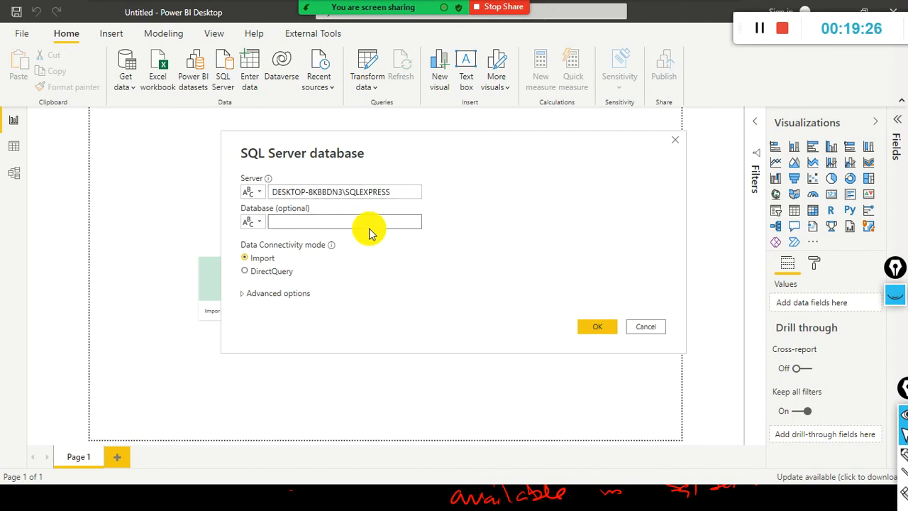
pyautogui.hotkey('alt', 'Tab')
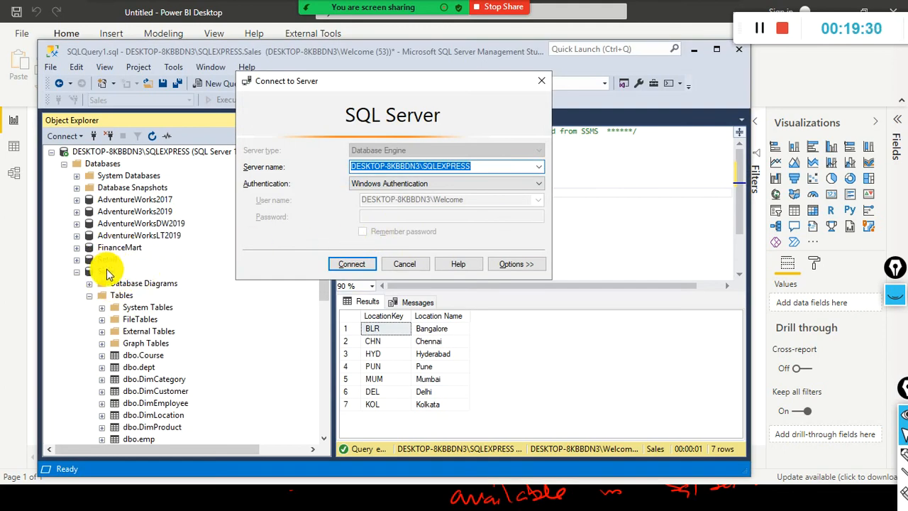
pyautogui.click(410, 263)
pyautogui.scroll(-2, 187, 291)
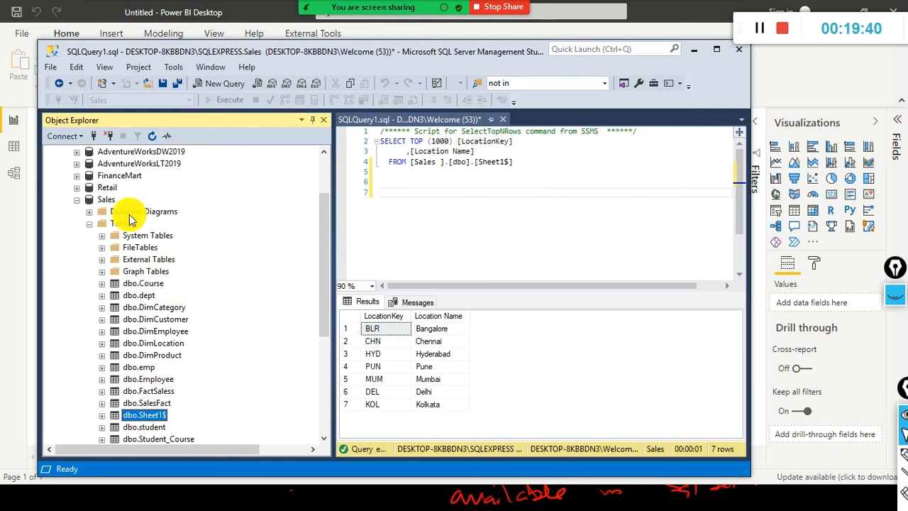
pyautogui.scroll(-3, 207, 280)
pyautogui.scroll(2, 210, 268)
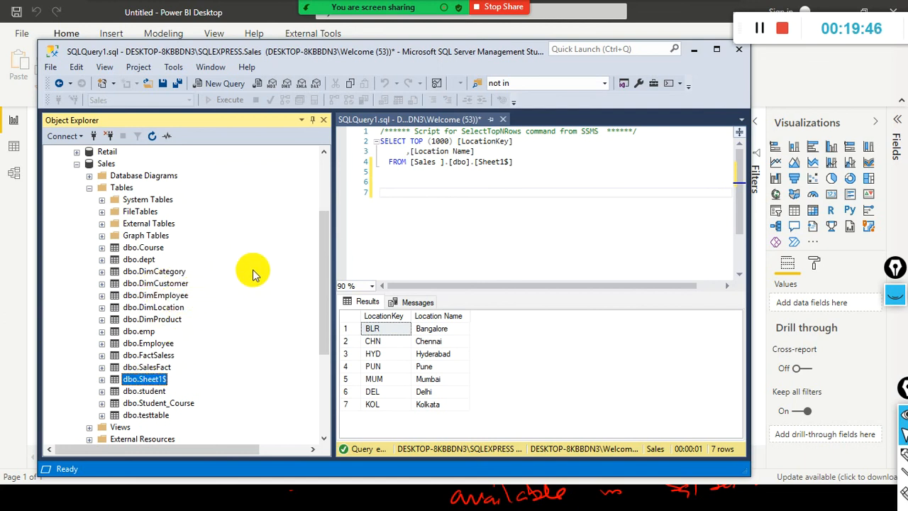
# Switch back to Power BI Desktop and set the database for the SQL Server connection to Sales.
pyautogui.hotkey('alt', 'Tab')
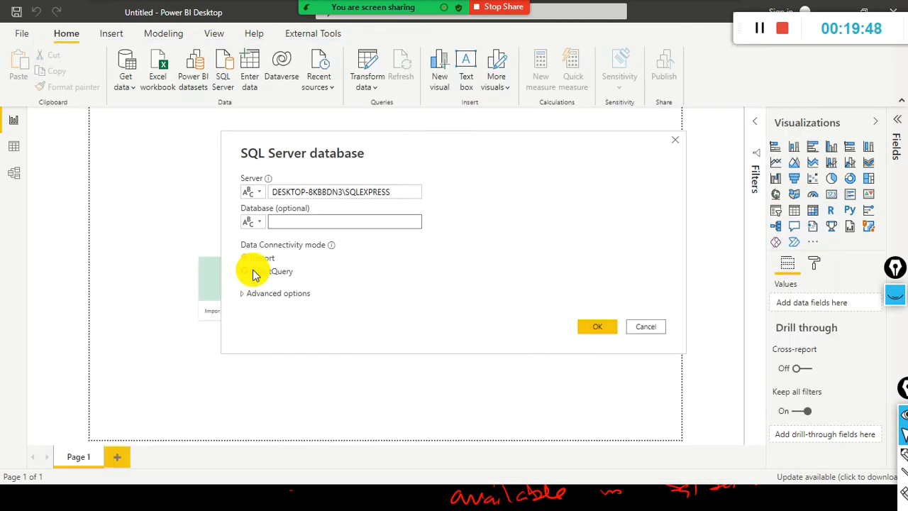
pyautogui.click(337, 225)
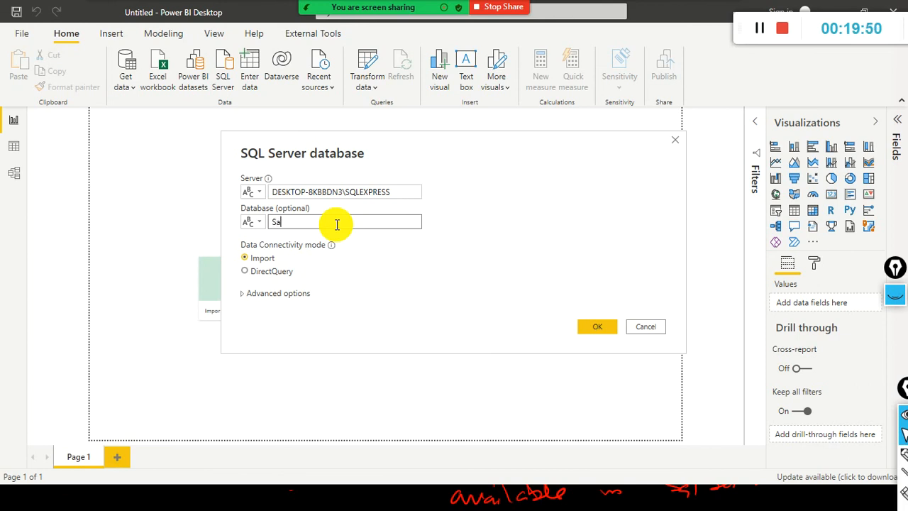
pyautogui.click(288, 218)
pyautogui.click(297, 221)
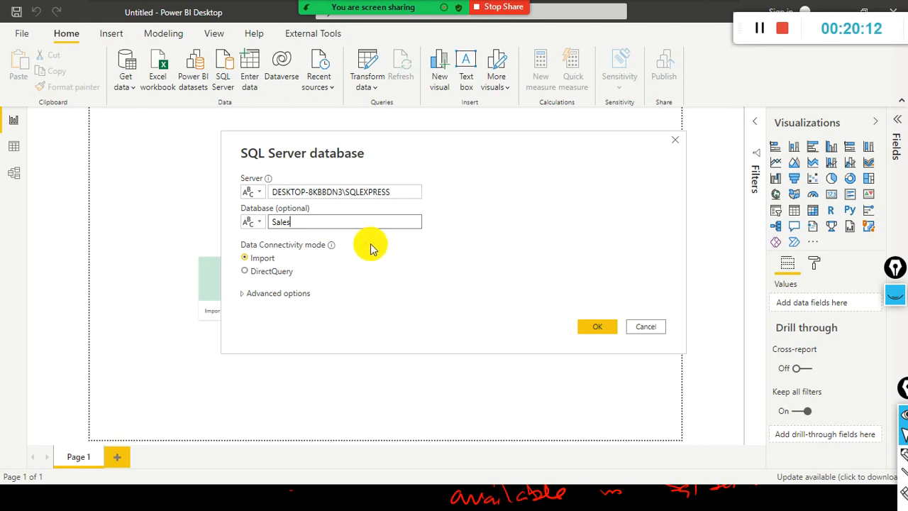
pyautogui.click(509, 248)
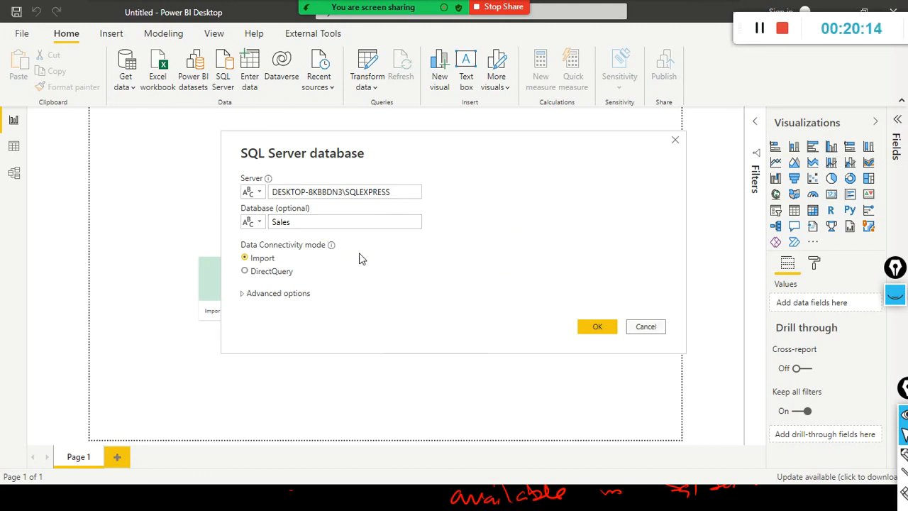
# Point out the Import connectivity mode with a red arrow annotation and undo the arrow.
pyautogui.click(790, 257)
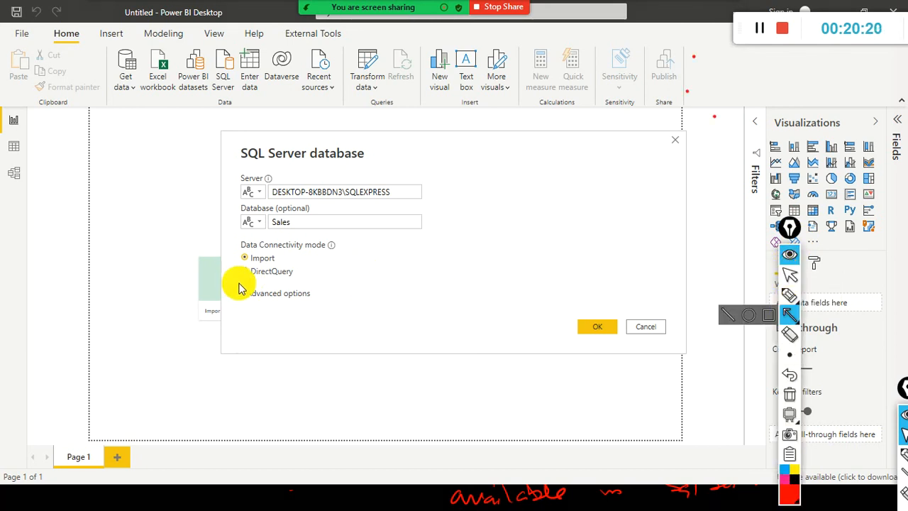
pyautogui.moveTo(521, 246)
pyautogui.mouseDown()
pyautogui.moveTo(284, 263)
pyautogui.moveTo(298, 261)
pyautogui.mouseUp()
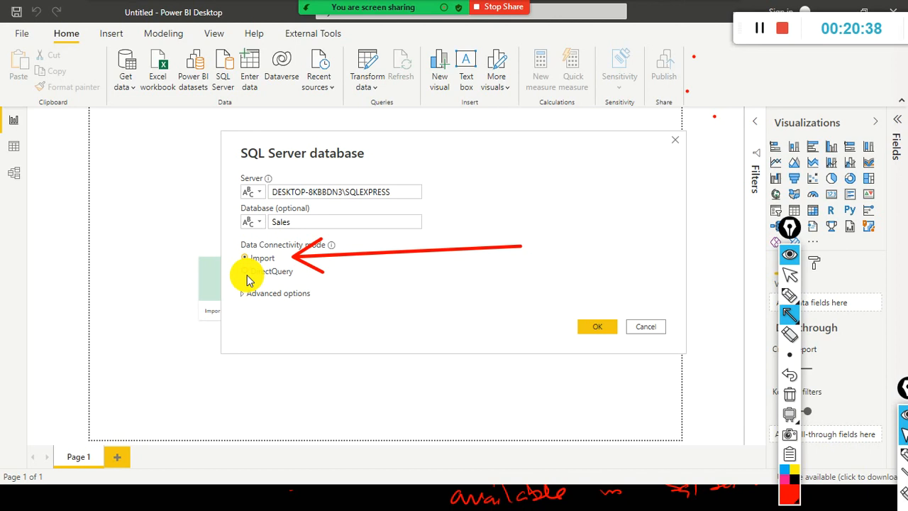
pyautogui.hotkey('ctrl', 'z')
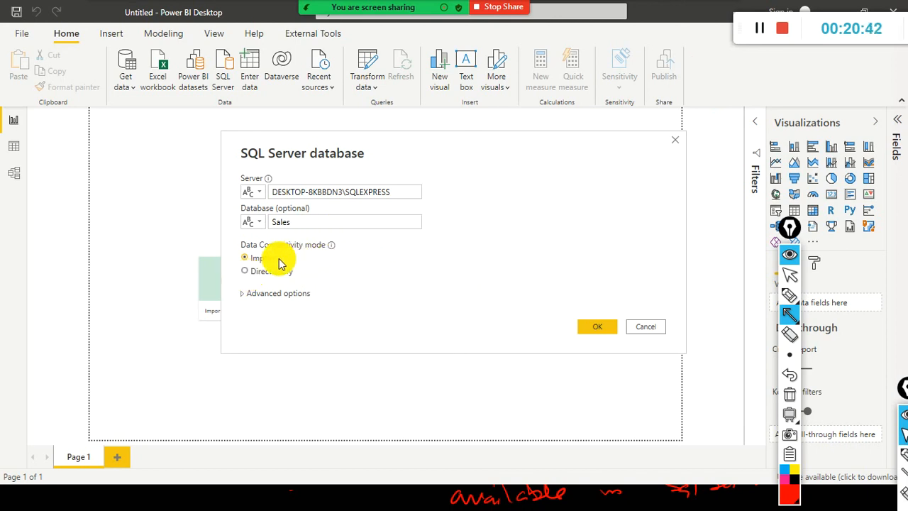
# Connect to the Sales database in Import mode and expand its list of tables in the Navigator.
pyautogui.click(600, 332)
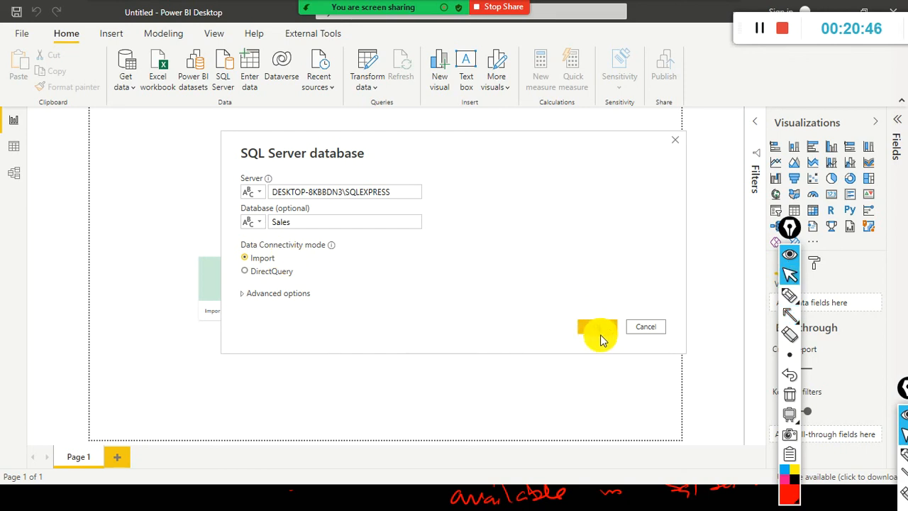
pyautogui.click(600, 332)
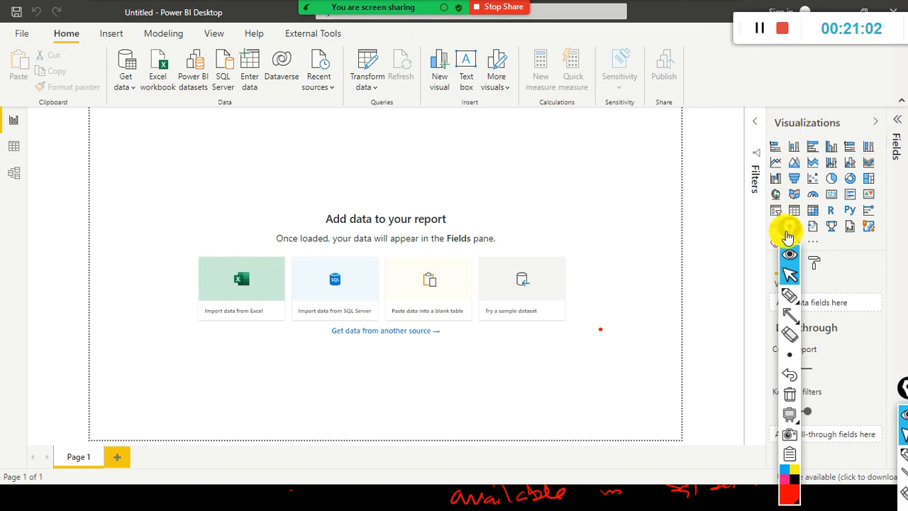
pyautogui.moveTo(789, 226)
pyautogui.mouseDown()
pyautogui.moveTo(778, 278)
pyautogui.moveTo(840, 431)
pyautogui.moveTo(883, 430)
pyautogui.mouseUp()
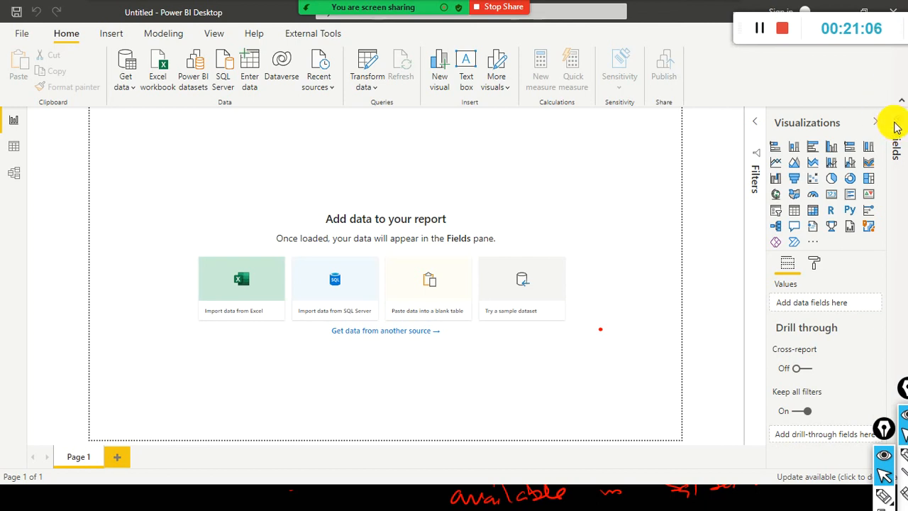
pyautogui.click(232, 129)
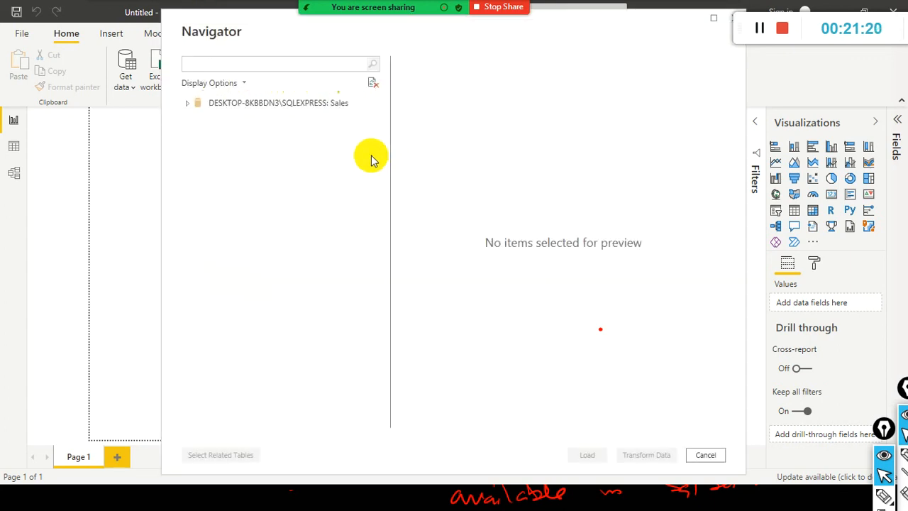
pyautogui.click(188, 112)
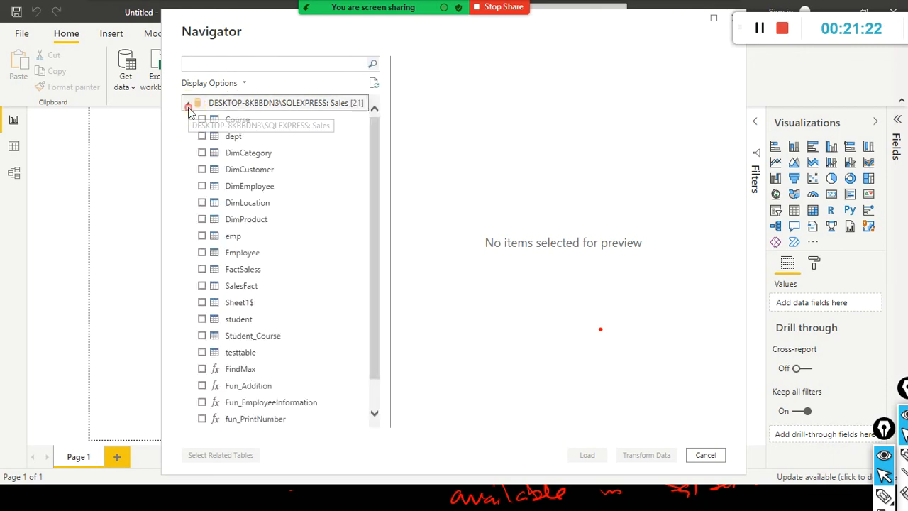
pyautogui.click(187, 103)
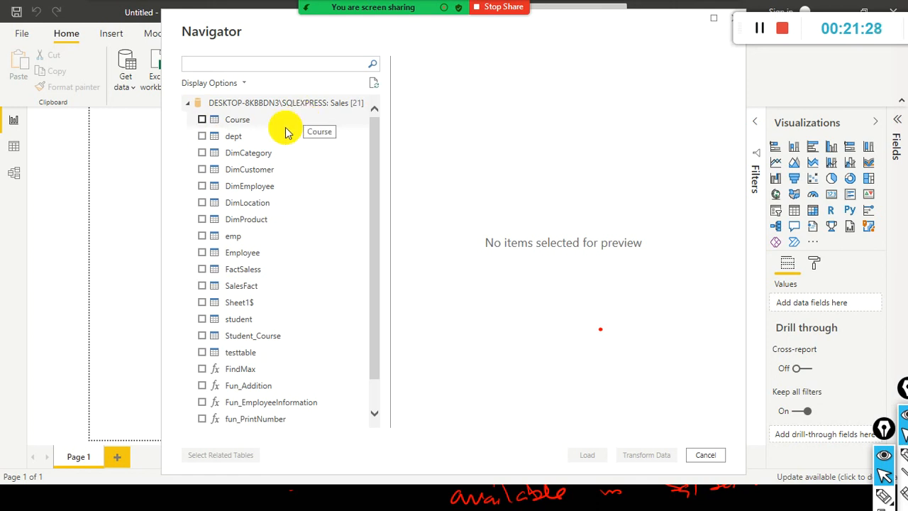
# Switch to SQL Server Management Studio and annotate the Sales database with an arrow and its table list with a rectangle.
pyautogui.hotkey('alt', 'Tab')
pyautogui.hotkey('alt', 'Tab')
pyautogui.hotkey('alt', 'Tab')
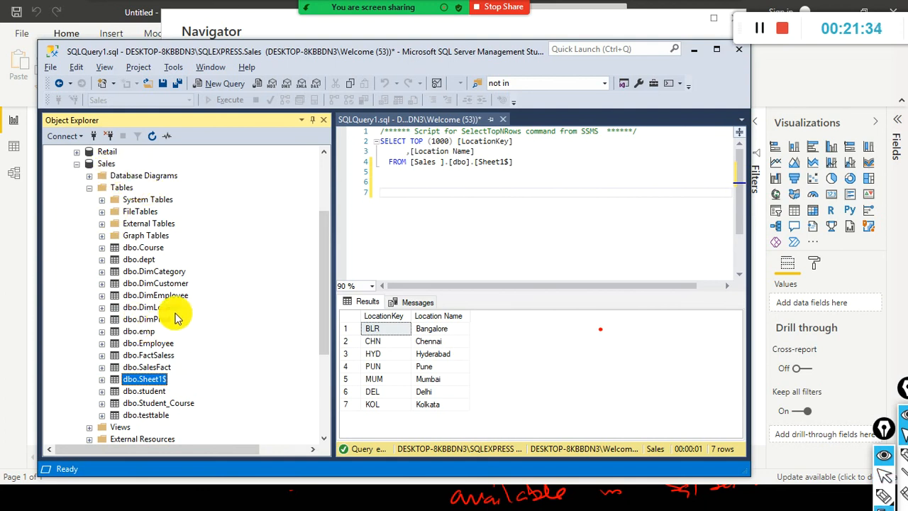
pyautogui.moveTo(76, 239); pyautogui.dragTo(231, 425)
pyautogui.moveTo(269, 158); pyautogui.dragTo(130, 165)
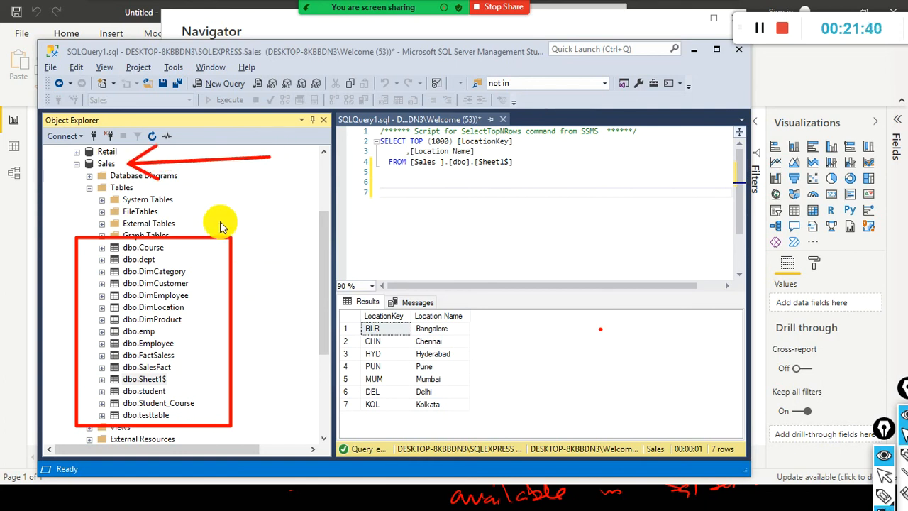
# Compare the Navigator's table list with the Sales tables in SQL Server Management Studio, ending in Power BI Desktop with the annotations cleared.
pyautogui.hotkey('alt', 'Tab')
pyautogui.hotkey('alt', 'Tab')
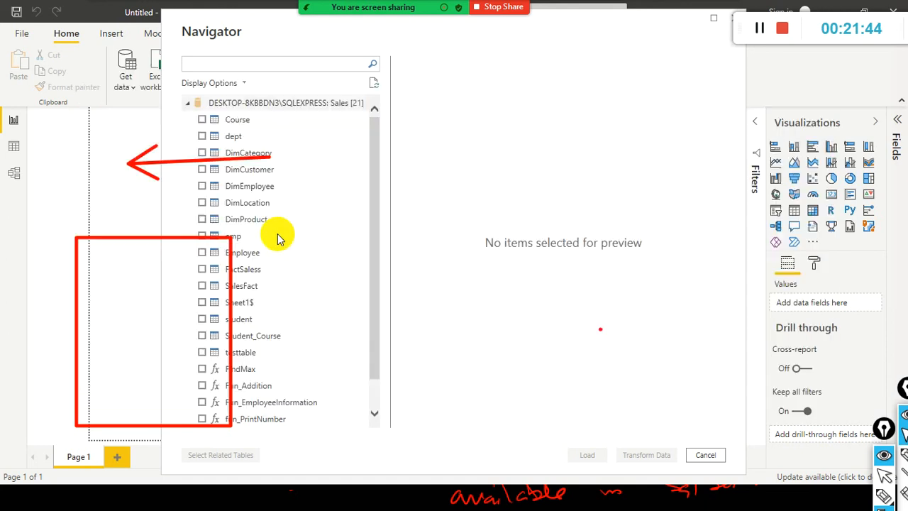
pyautogui.hotkey('alt', 'Tab')
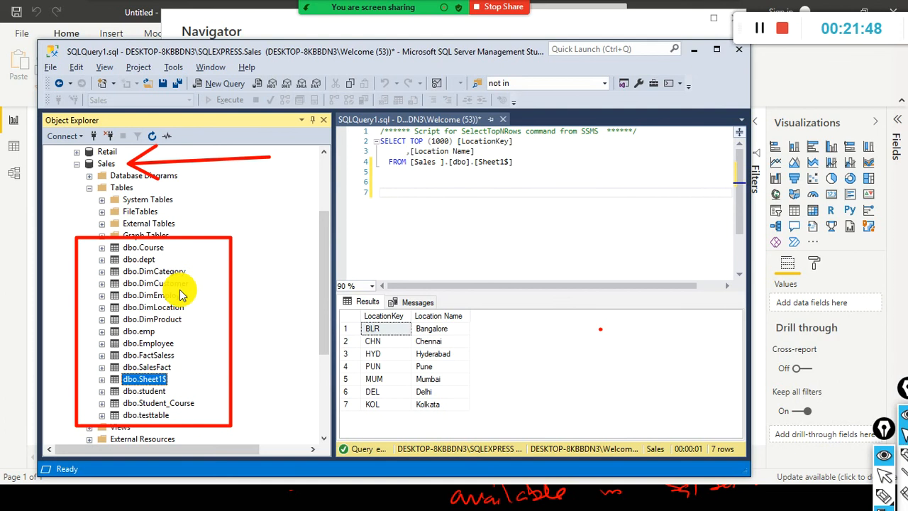
pyautogui.click(420, 183)
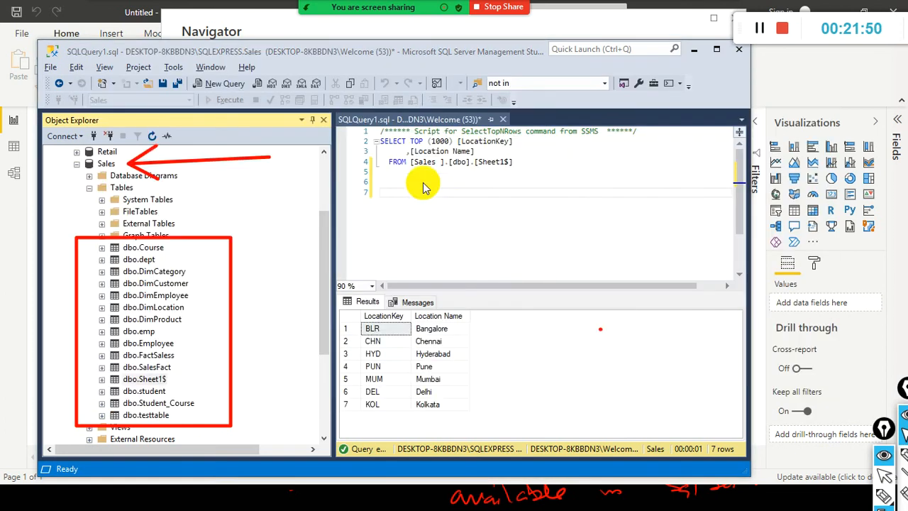
pyautogui.hotkey('alt', 'Tab')
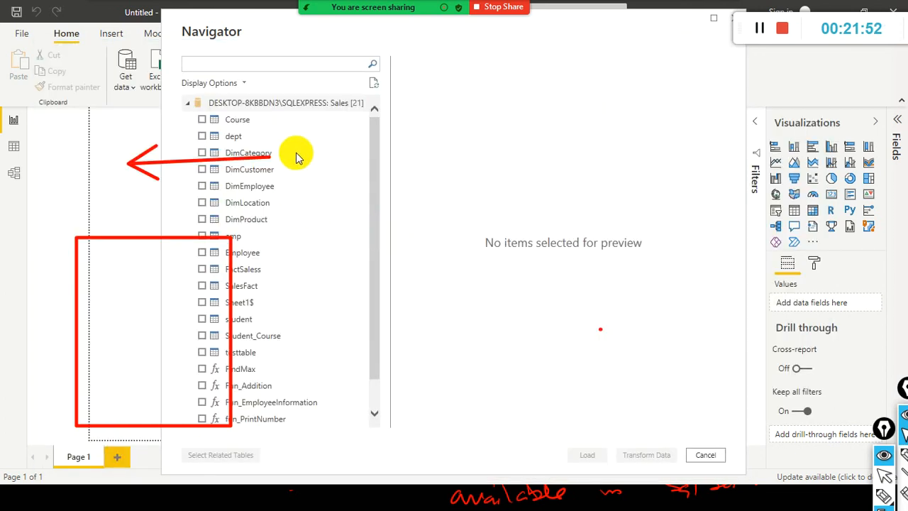
pyautogui.hotkey('ctrl', 'shift', '7')
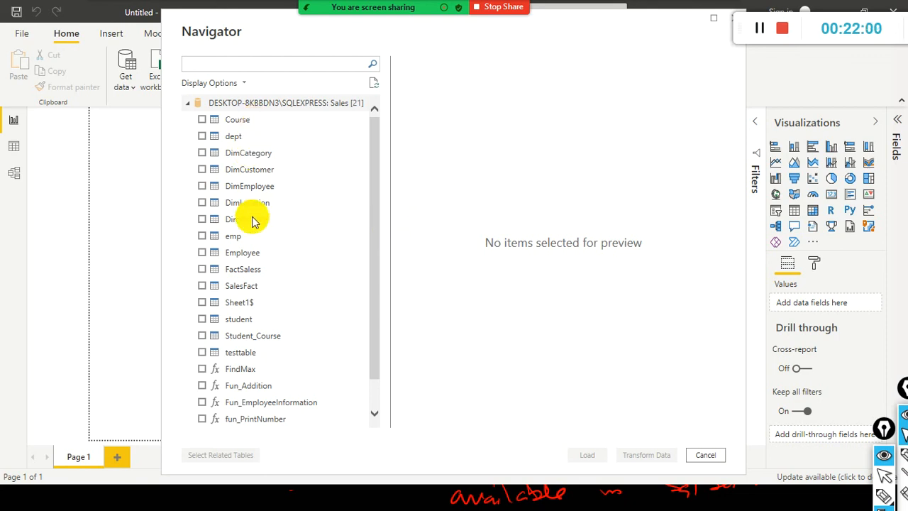
# Select the DimCustomer, DimCategory, DimProduct and DimLocation tables for import from the Sales database.
pyautogui.click(202, 170)
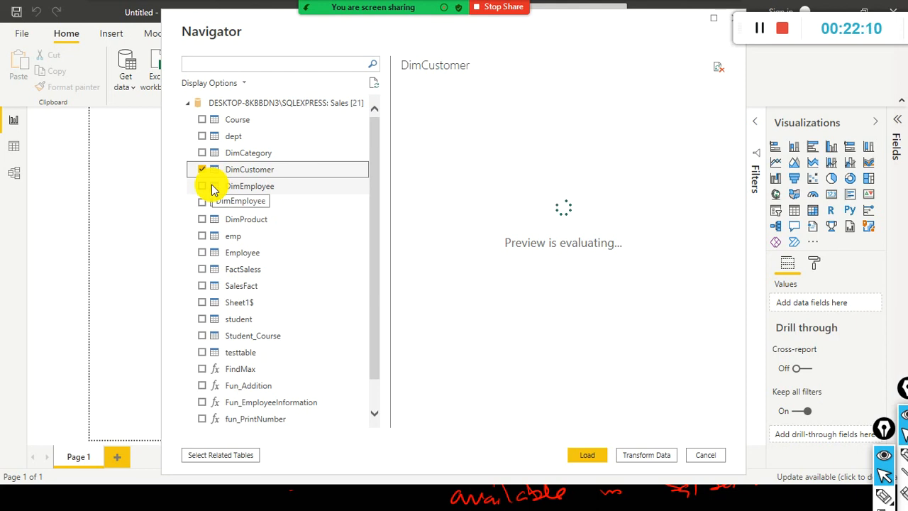
pyautogui.click(202, 153)
pyautogui.click(202, 153)
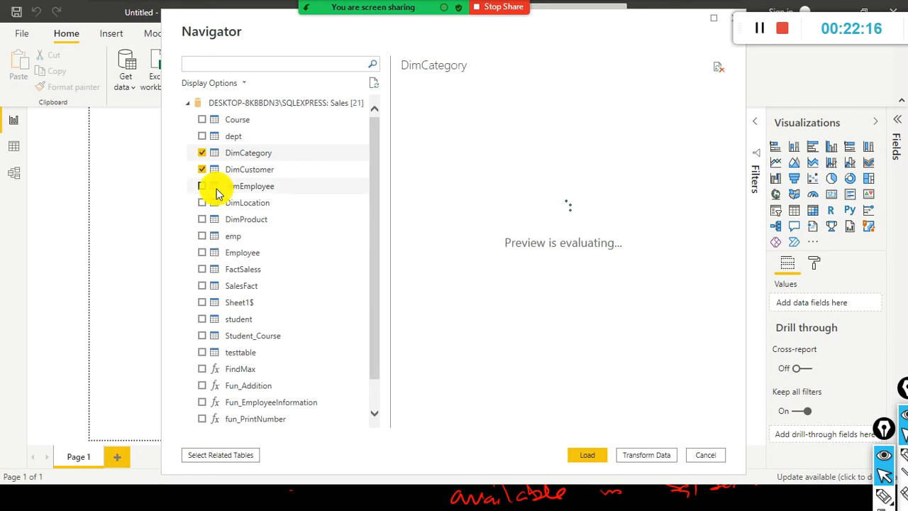
pyautogui.click(205, 223)
pyautogui.click(202, 202)
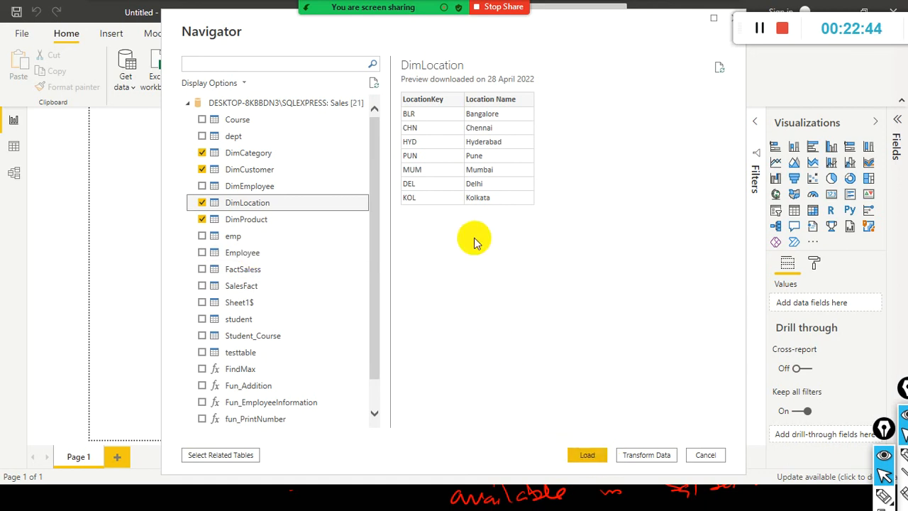
# Preview the data of the DimCategory, DimCustomer, DimLocation and DimProduct tables and load all four into the report.
pyautogui.click(248, 158)
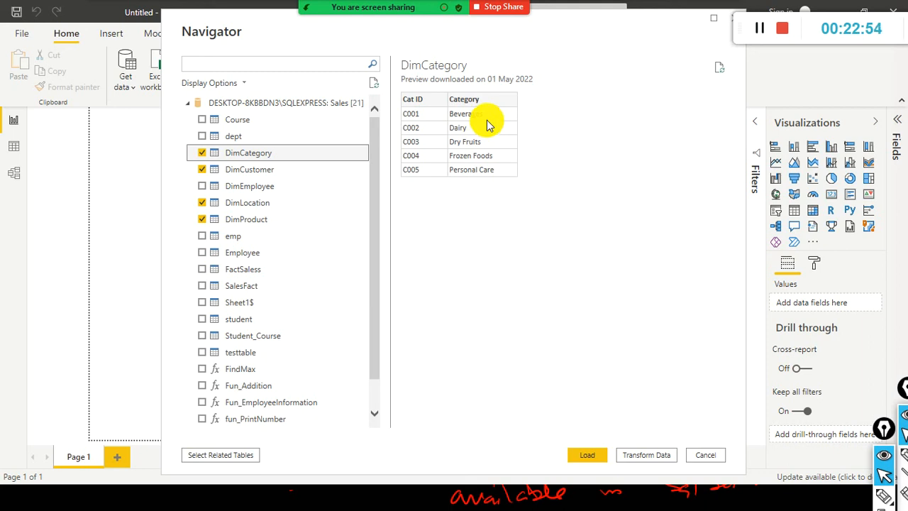
pyautogui.click(277, 173)
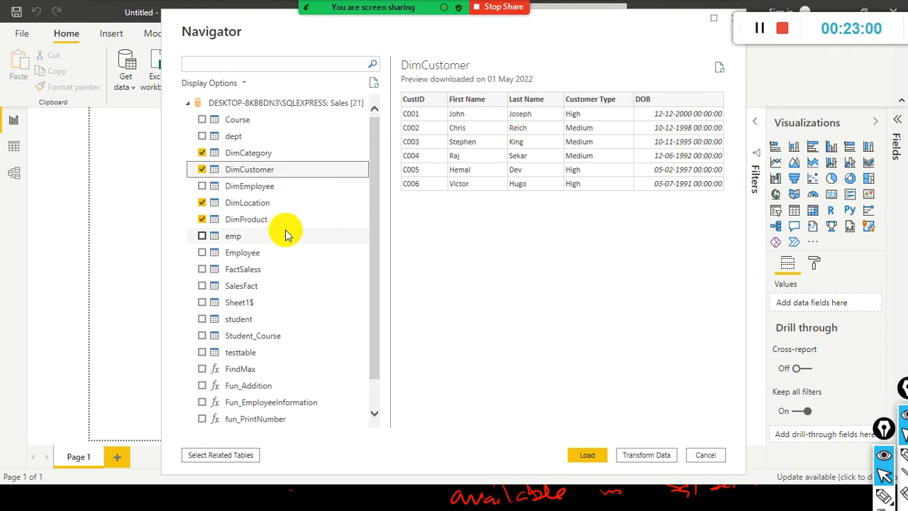
pyautogui.click(266, 204)
pyautogui.click(265, 221)
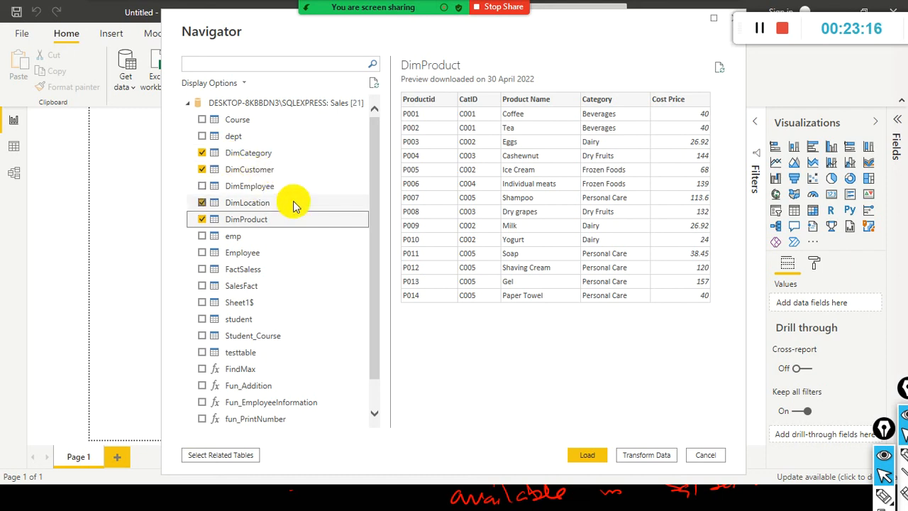
pyautogui.click(220, 220)
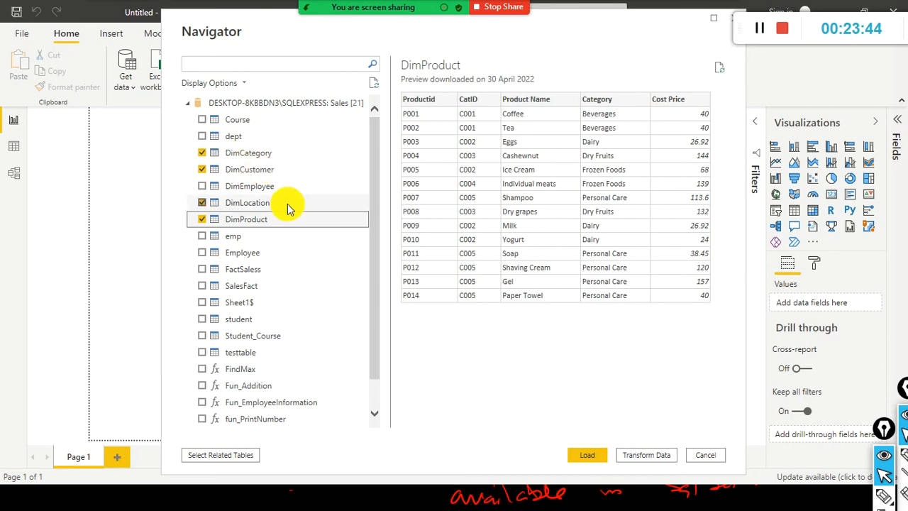
pyautogui.click(580, 457)
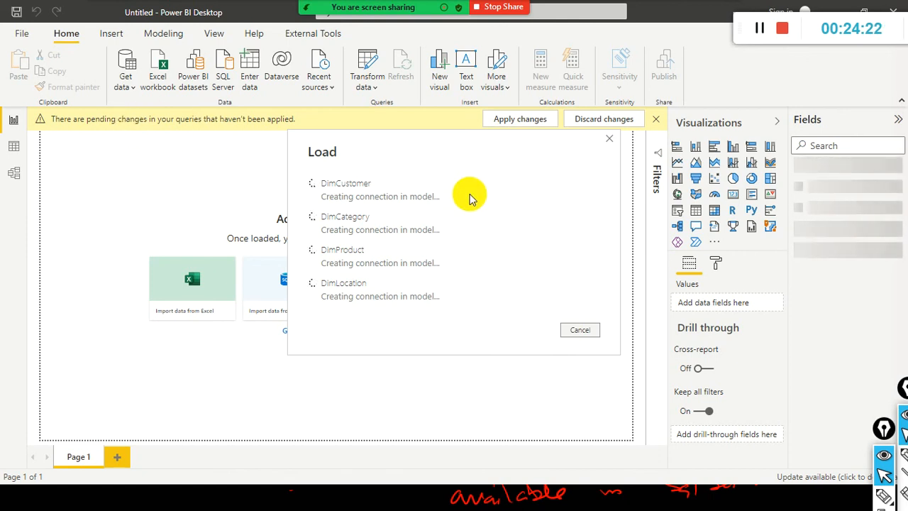
# Switch to SQL Server Management Studio to view the Sales database's tables while the selected tables load.
pyautogui.hotkey('alt', 'Tab')
pyautogui.hotkey('alt', 'Tab')
pyautogui.hotkey('alt', 'Tab')
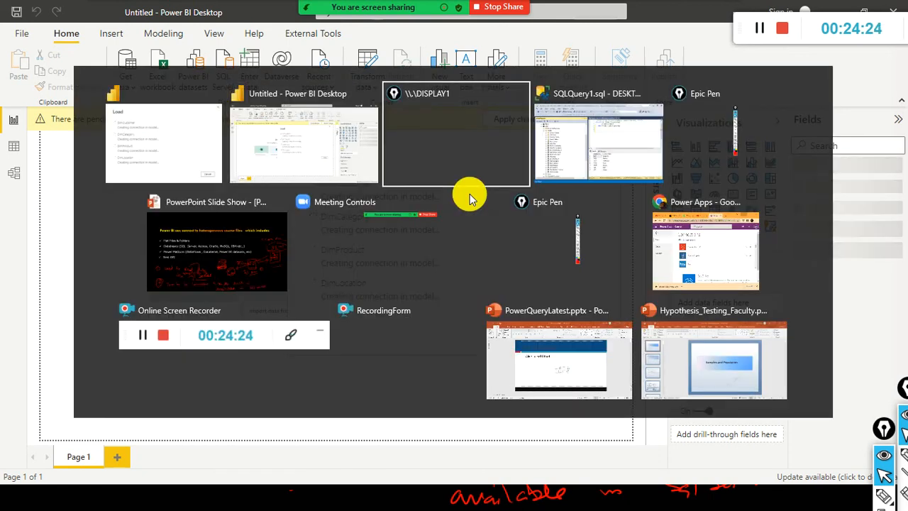
pyautogui.hotkey('alt', 'Tab')
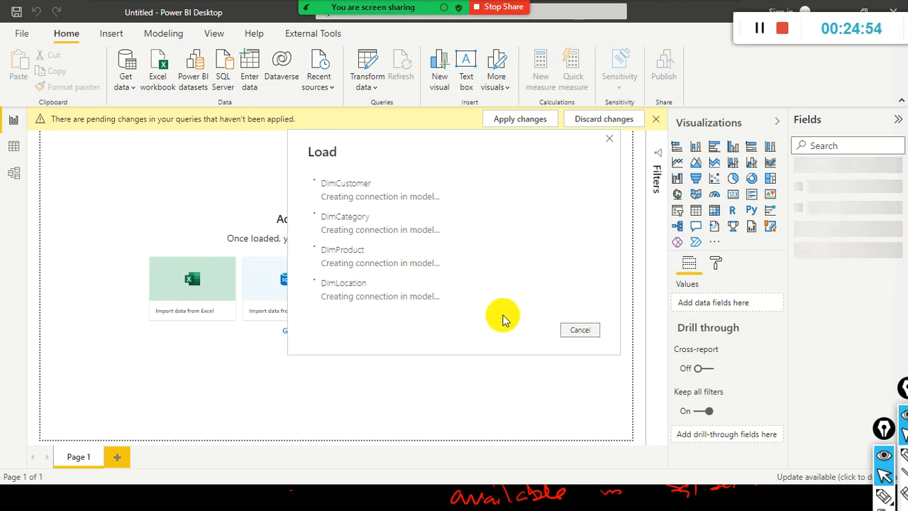
pyautogui.hotkey('alt', 'Tab')
pyautogui.hotkey('alt', 'Tab')
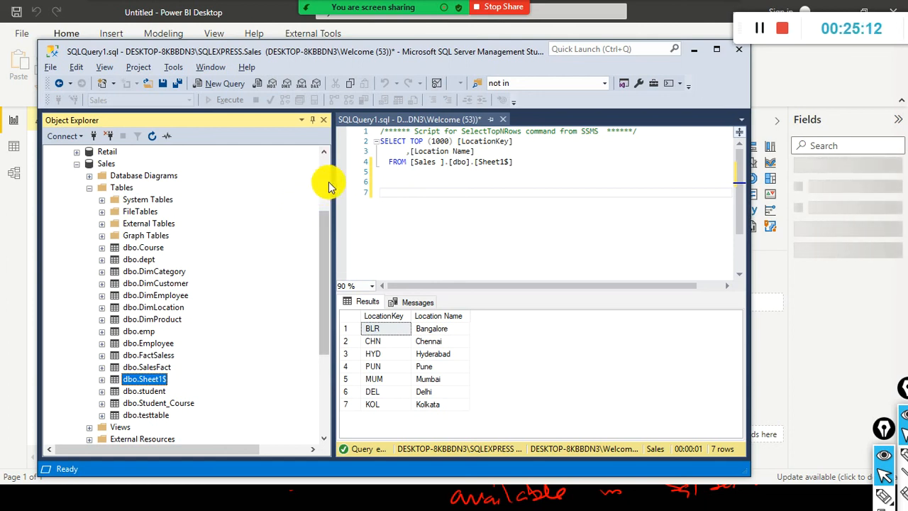
# Switch back to Power BI Desktop and mark the four loaded tables in the Fields list with a red rectangle.
pyautogui.click(693, 49)
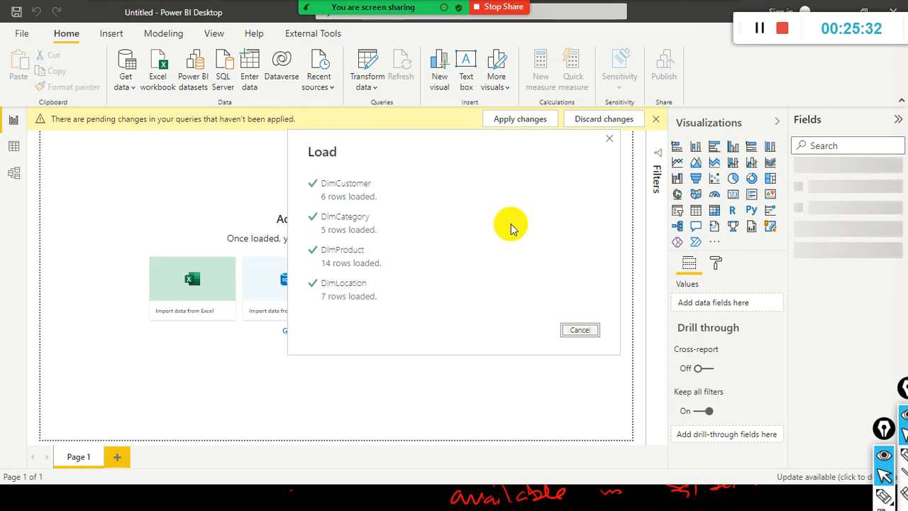
pyautogui.click(584, 330)
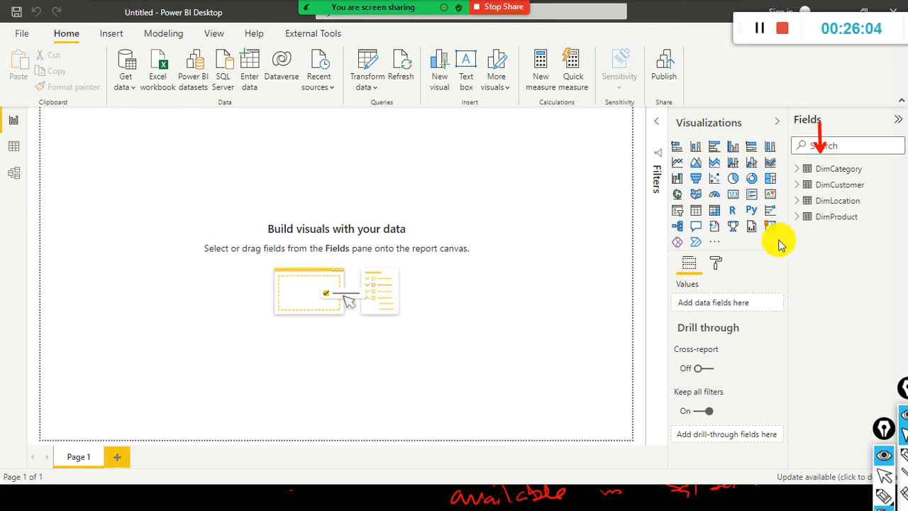
pyautogui.moveTo(775, 154)
pyautogui.mouseDown()
pyautogui.moveTo(800, 240)
pyautogui.moveTo(887, 244)
pyautogui.mouseUp()
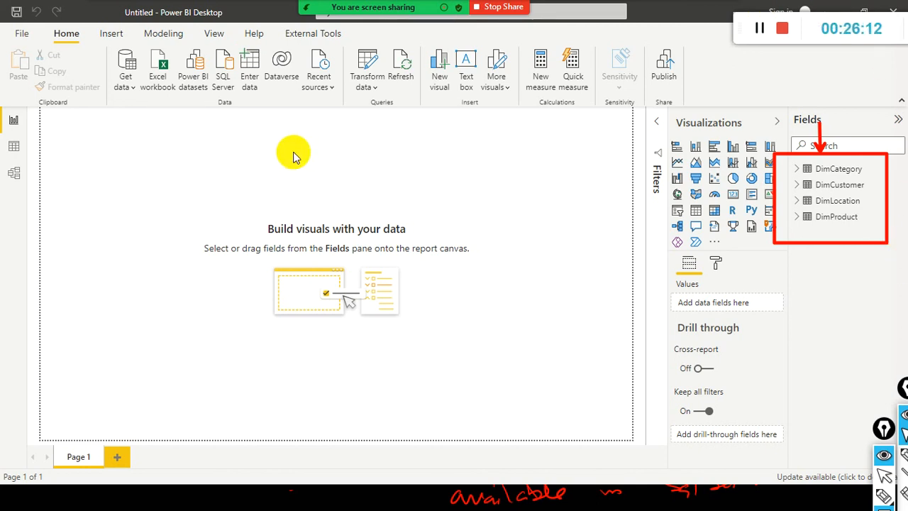
# Expand the DimCategory, DimCustomer, DimLocation and DimProduct tables to view their fields.
pyautogui.click(797, 170)
pyautogui.click(796, 217)
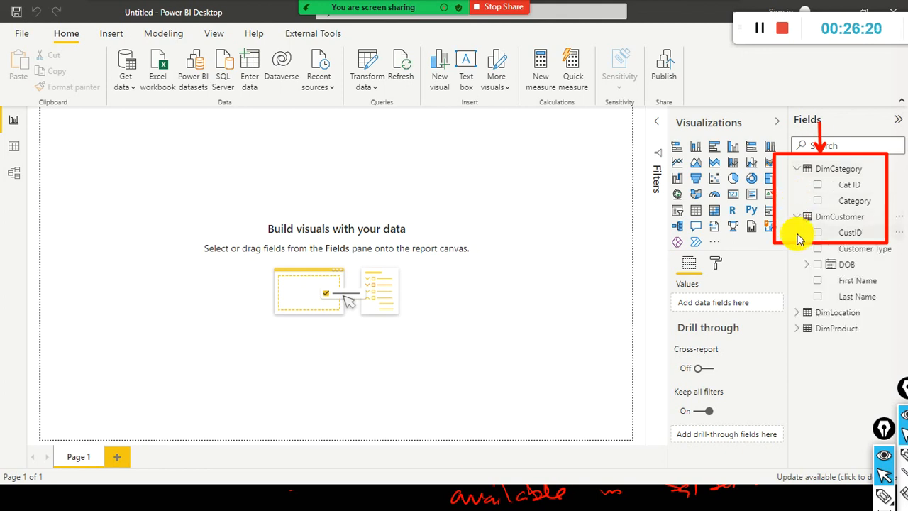
pyautogui.click(797, 312)
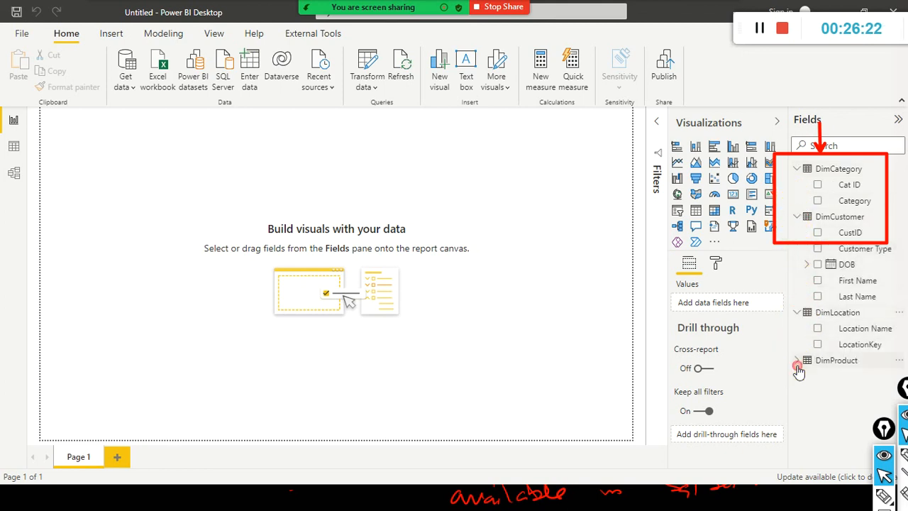
pyautogui.click(792, 362)
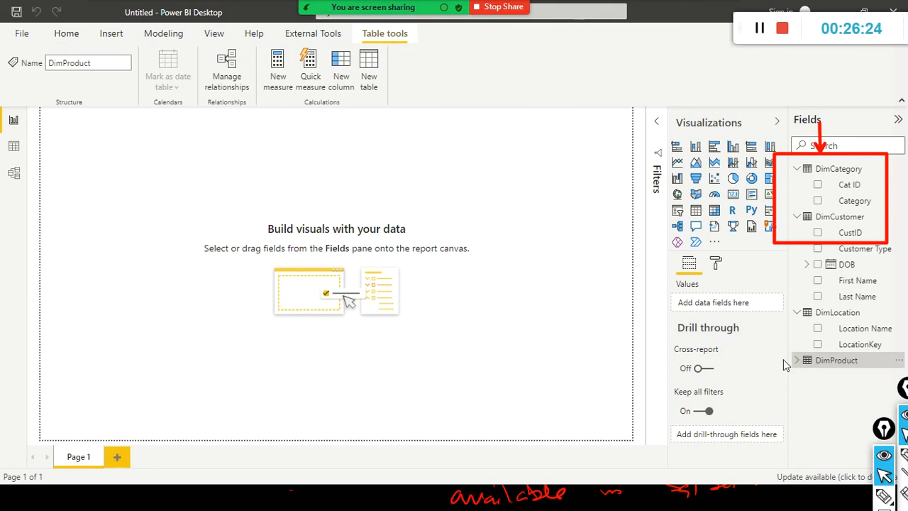
pyautogui.click(797, 360)
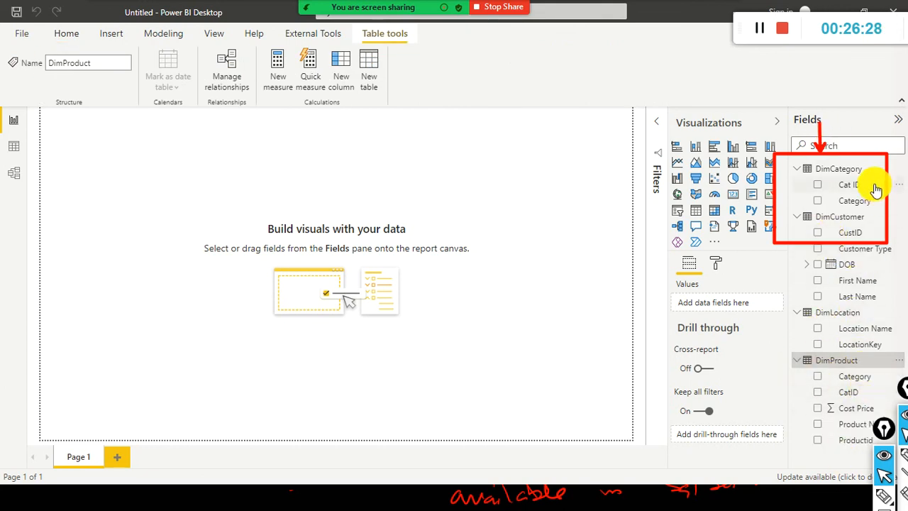
# Point out the Data view with an arrow and examine the rows of DimCategory, DimCustomer, DimLocation and DimProduct there.
pyautogui.click(14, 146)
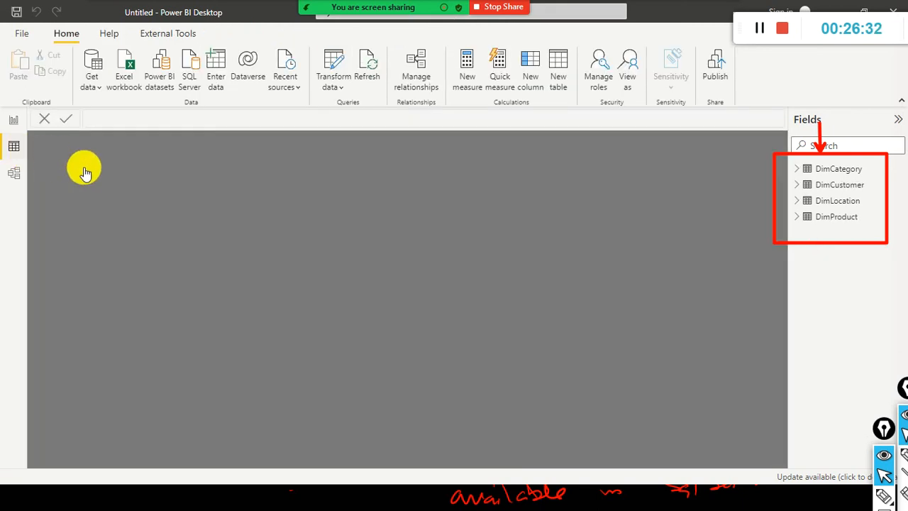
pyautogui.moveTo(84, 167); pyautogui.dragTo(30, 150)
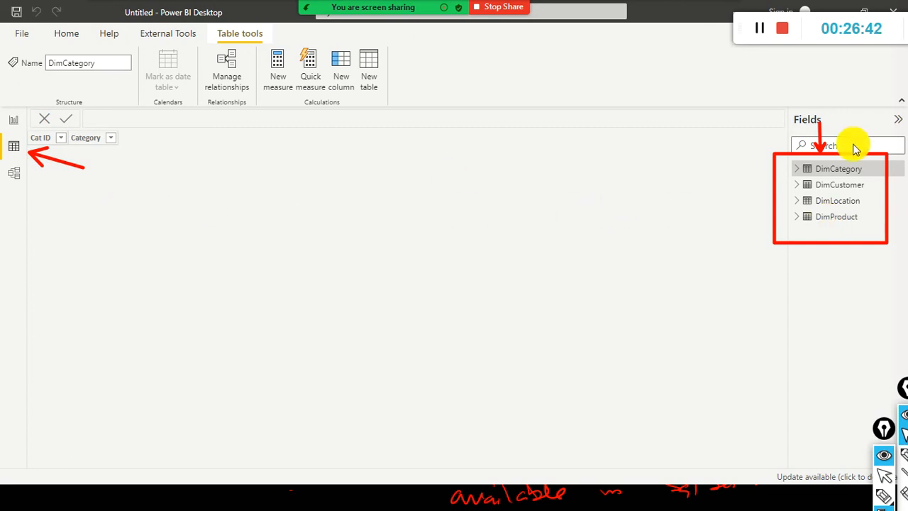
pyautogui.click(826, 173)
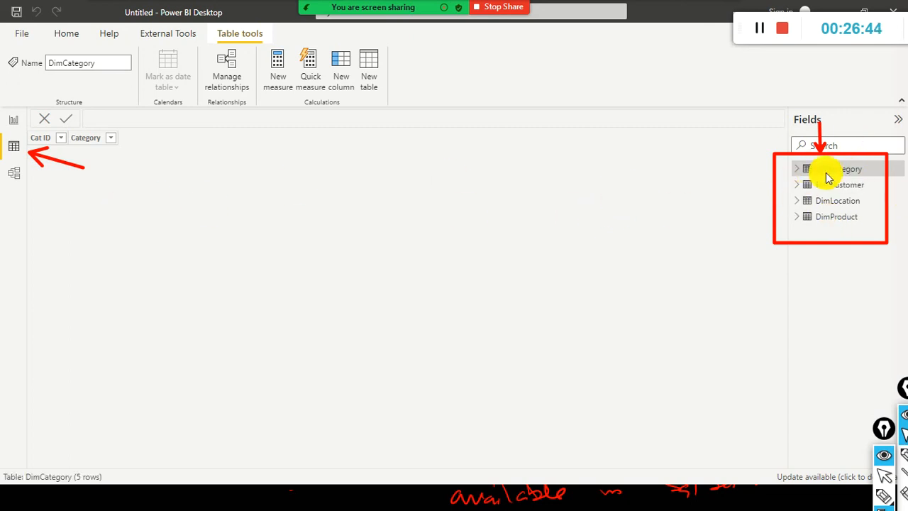
pyautogui.doubleClick(828, 170)
pyautogui.click(820, 185)
pyautogui.doubleClick(817, 186)
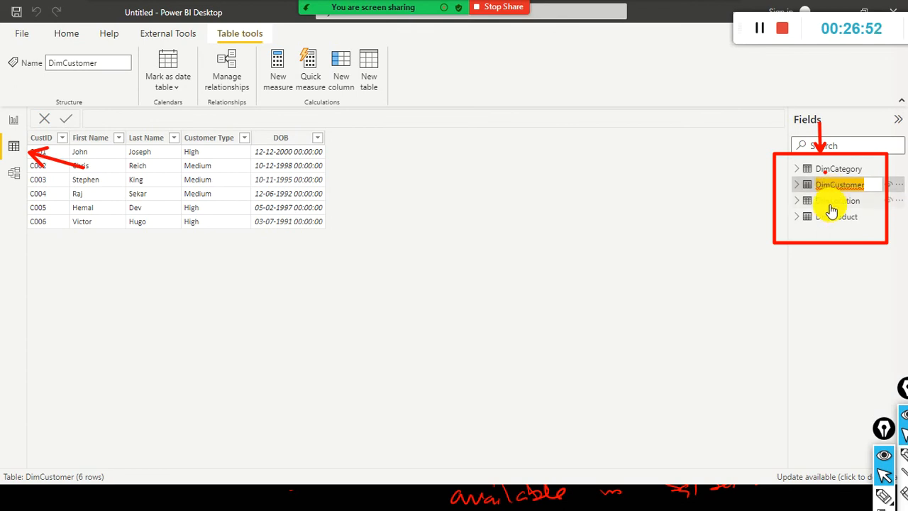
pyautogui.doubleClick(829, 202)
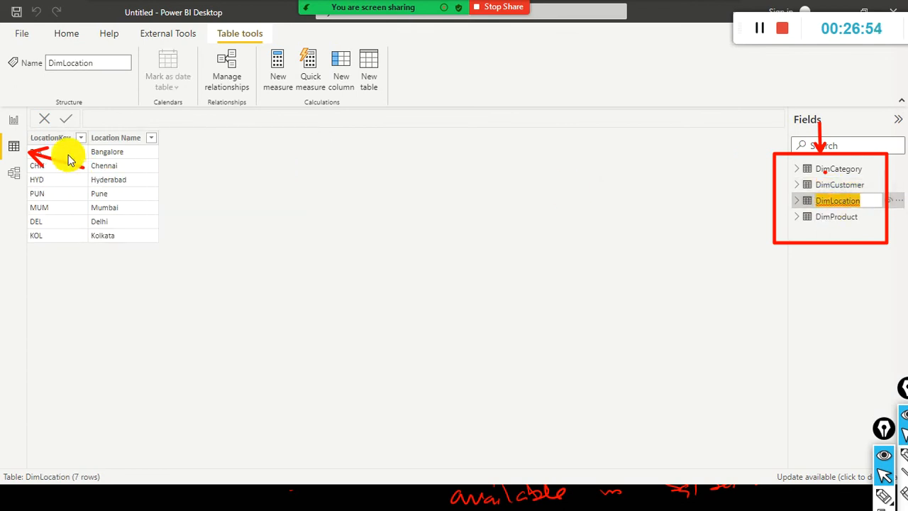
pyautogui.click(193, 166)
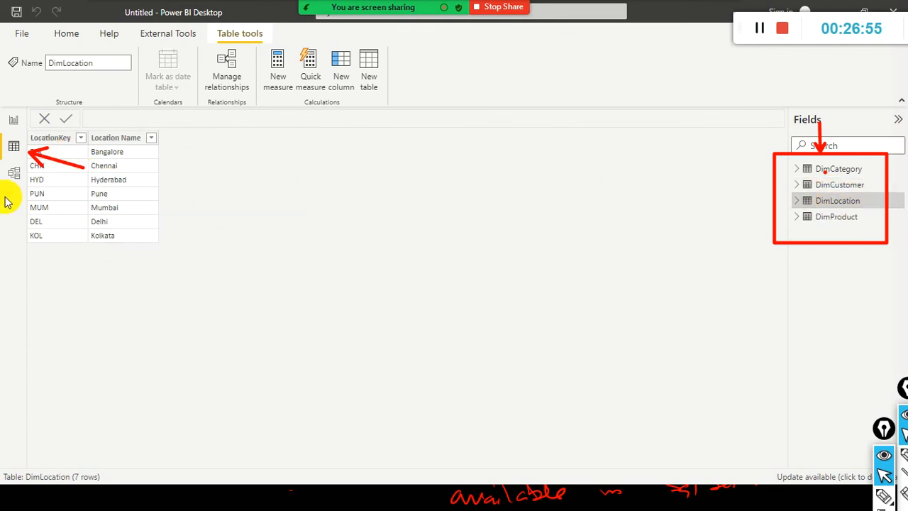
pyautogui.click(834, 217)
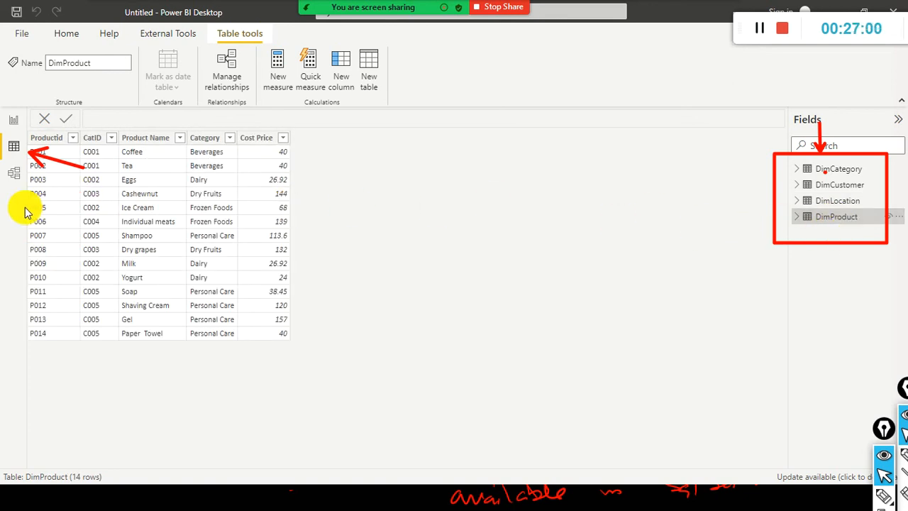
pyautogui.click(816, 173)
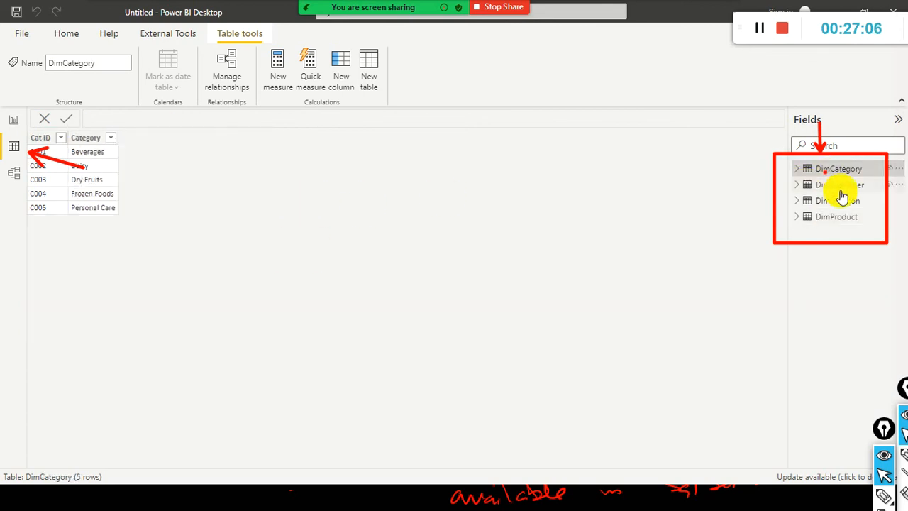
pyautogui.click(826, 185)
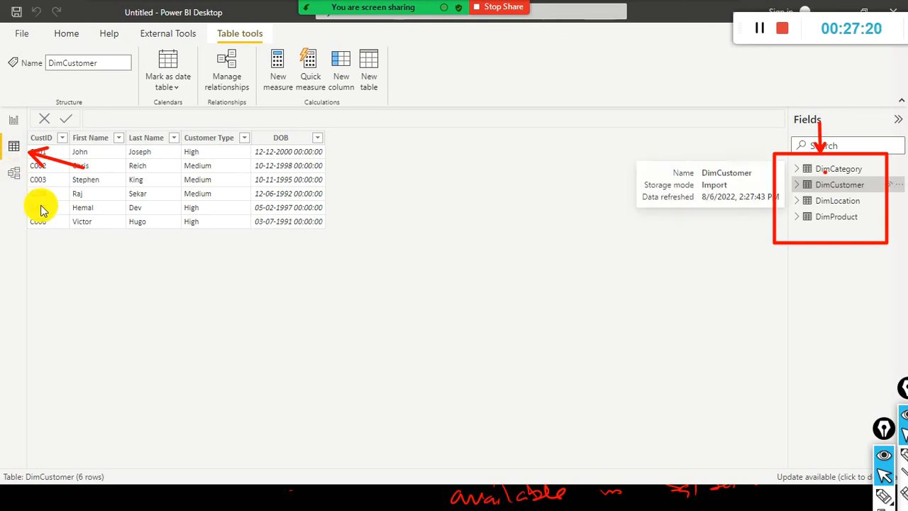
# Point out the Model view with an arrow, open it and collapse the Properties pane.
pyautogui.moveTo(83, 247)
pyautogui.mouseDown()
pyautogui.moveTo(17, 178)
pyautogui.moveTo(27, 188)
pyautogui.mouseUp()
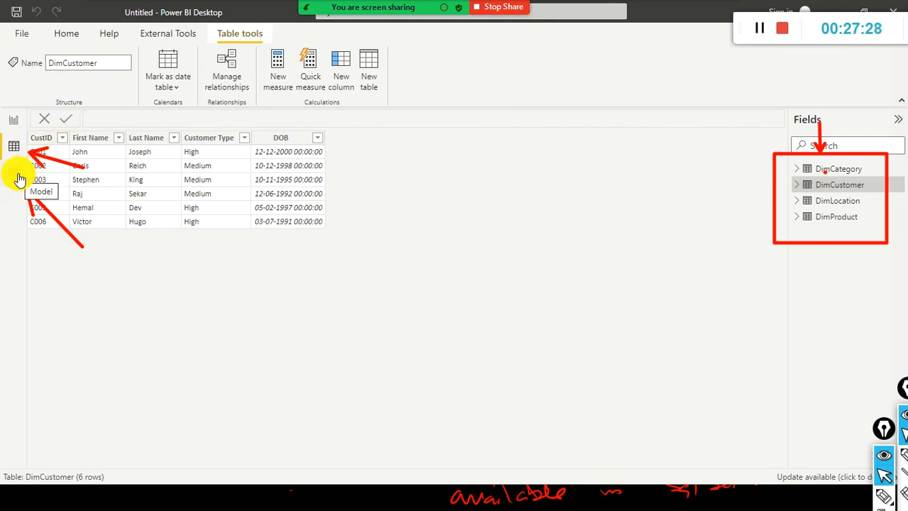
pyautogui.click(20, 179)
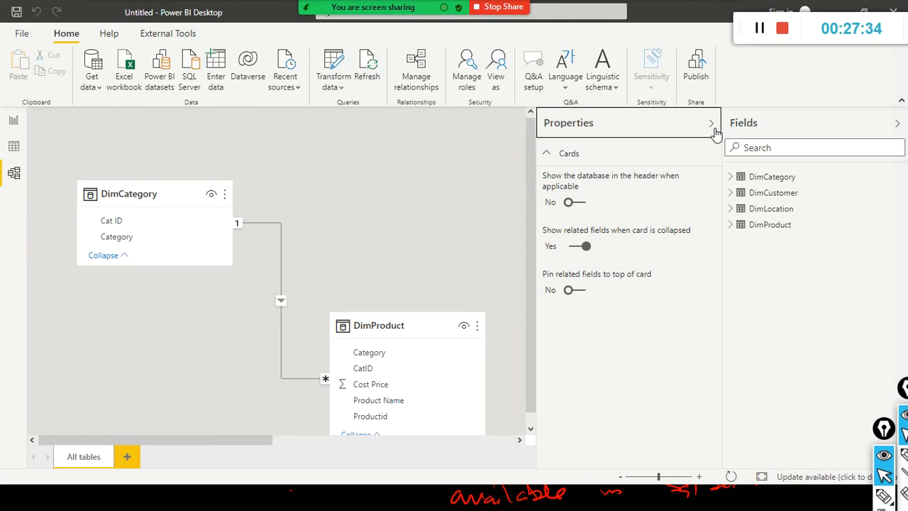
pyautogui.click(712, 124)
# Arrange the table cards in one row in the order DimCategory, DimProduct, DimCustomer, DimLocation.
pyautogui.click(187, 197)
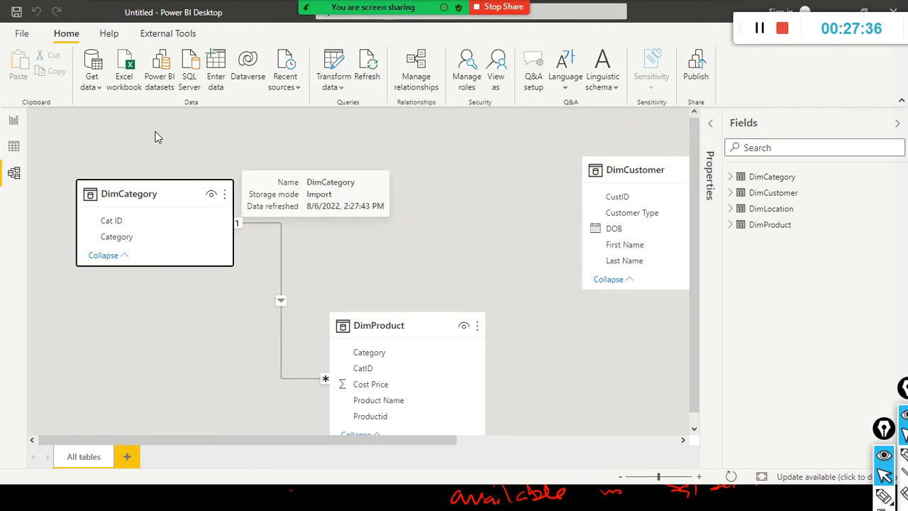
pyautogui.moveTo(423, 328); pyautogui.dragTo(394, 146)
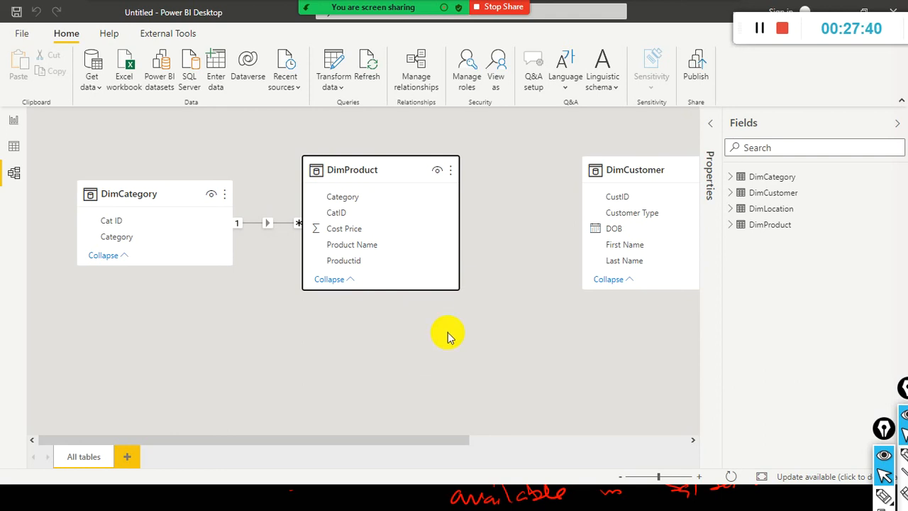
pyautogui.moveTo(596, 170); pyautogui.dragTo(602, 126)
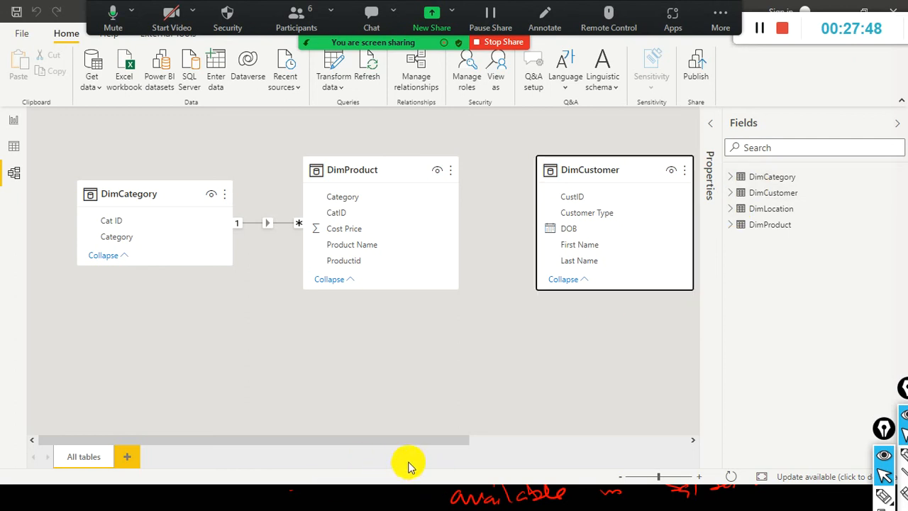
pyautogui.moveTo(415, 440); pyautogui.dragTo(646, 426)
pyautogui.moveTo(588, 201); pyautogui.dragTo(633, 327)
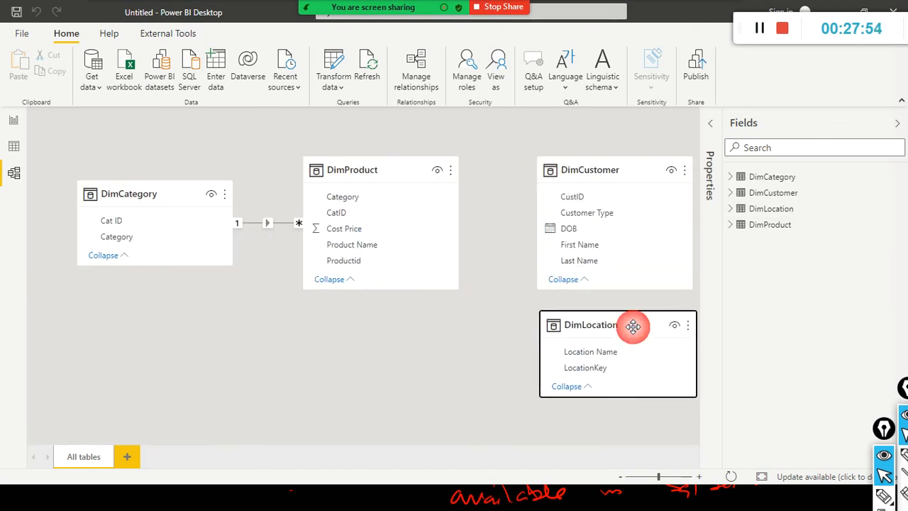
pyautogui.moveTo(160, 205); pyautogui.dragTo(23, 165)
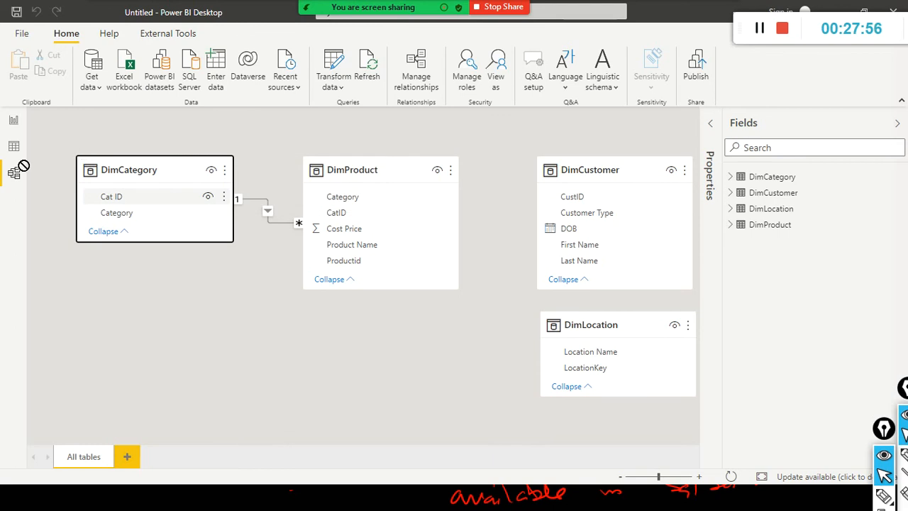
pyautogui.moveTo(411, 175); pyautogui.dragTo(387, 160)
pyautogui.moveTo(603, 176); pyautogui.dragTo(514, 160)
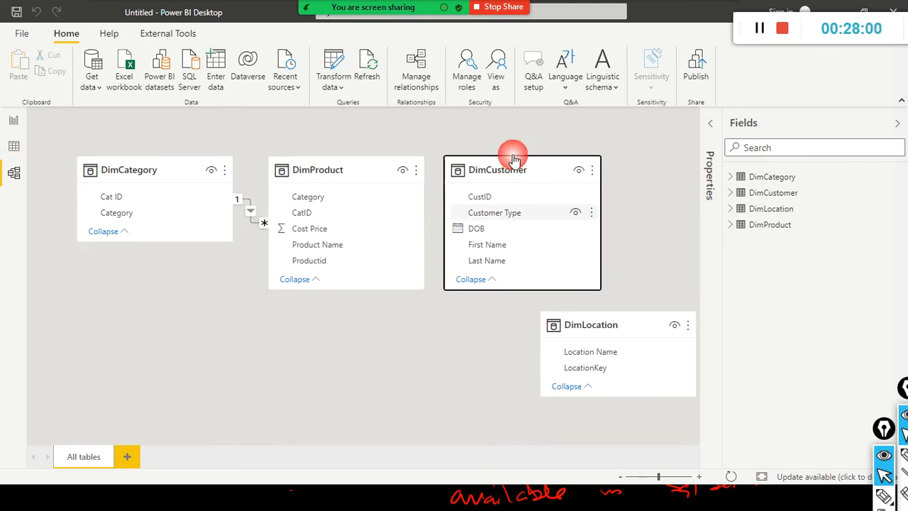
pyautogui.moveTo(639, 324); pyautogui.dragTo(707, 151)
# Collapse the Fields pane and move the DimProduct card slightly closer to DimCategory.
pyautogui.click(897, 125)
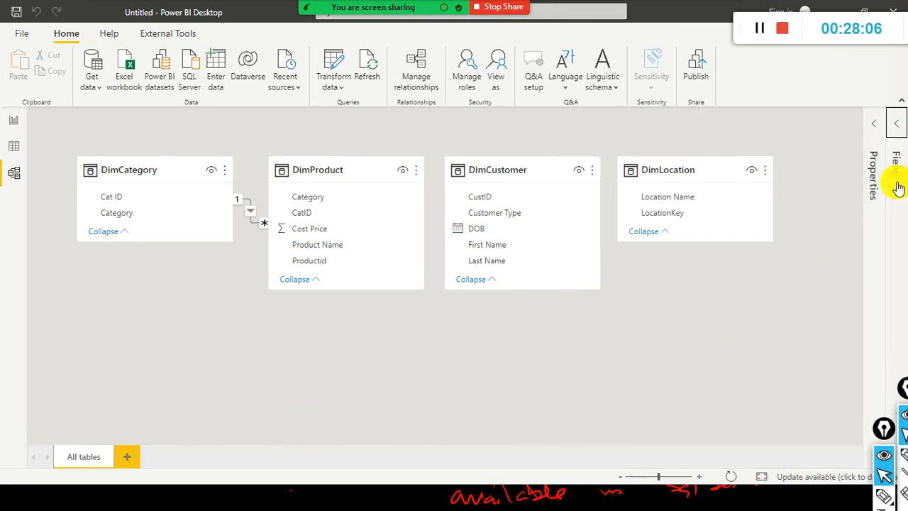
pyautogui.click(897, 125)
pyautogui.click(898, 124)
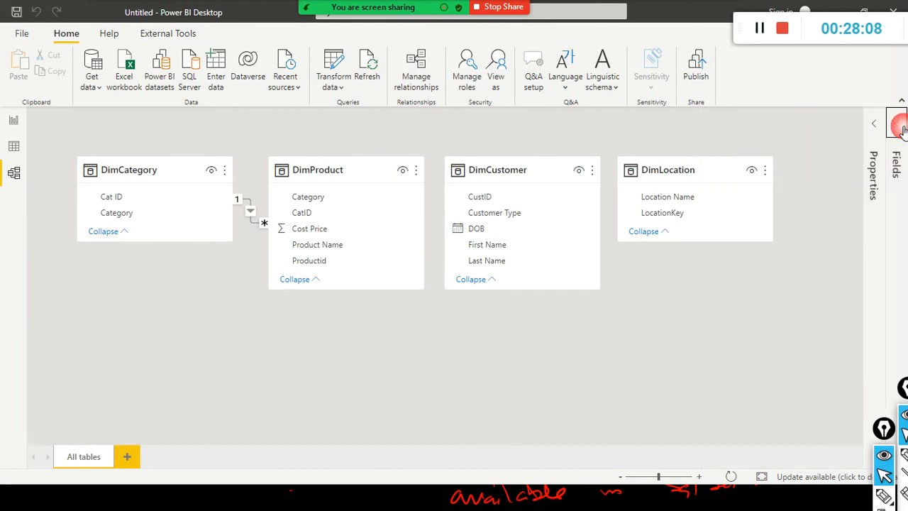
pyautogui.click(898, 125)
pyautogui.click(898, 126)
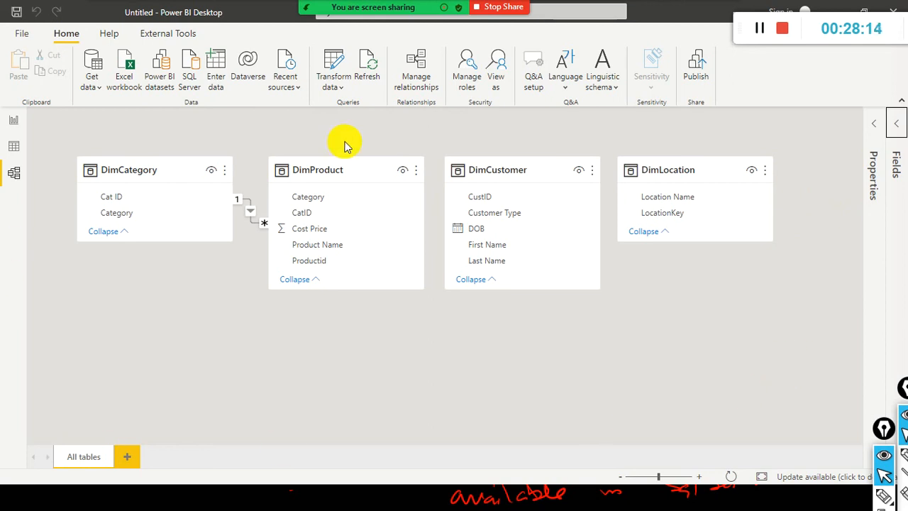
pyautogui.click(148, 157)
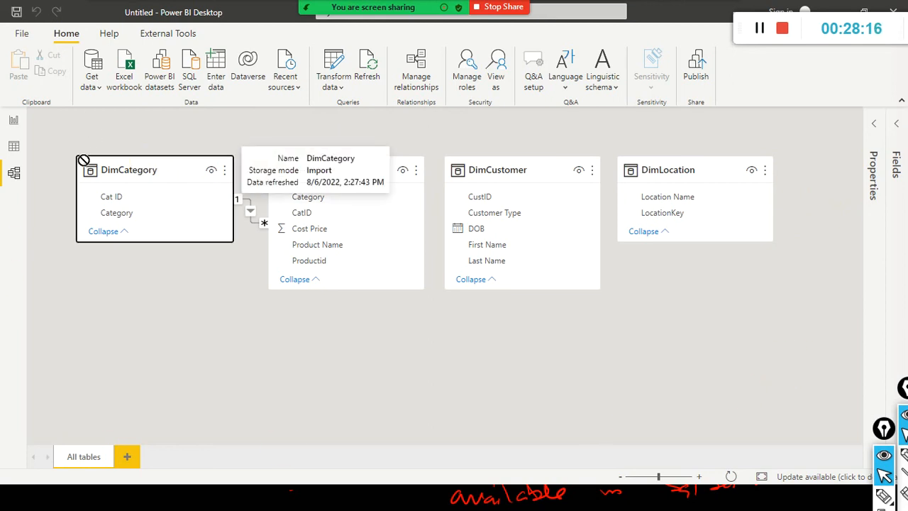
pyautogui.moveTo(345, 170); pyautogui.dragTo(330, 143)
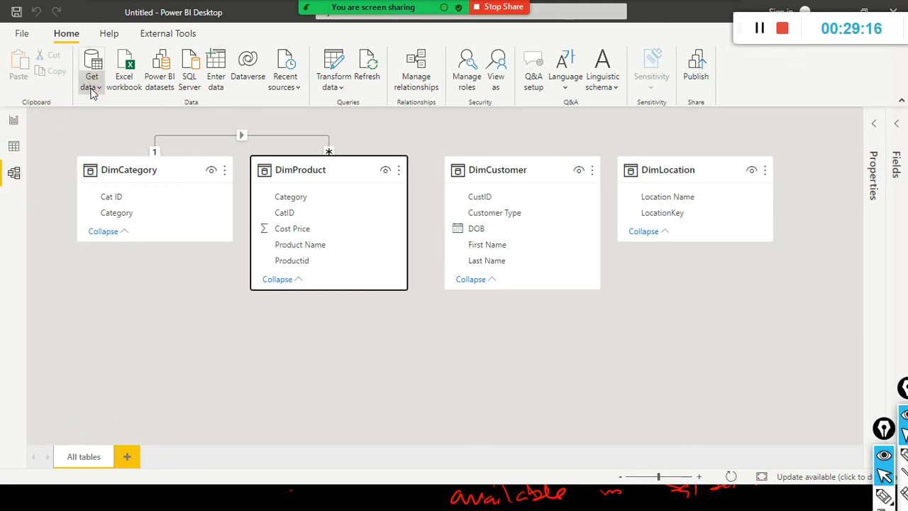
# Start a new SQL Server connection with server DESKTOP-8KBBDN3\SQLEXPRESS and database Sales.
pyautogui.click(92, 83)
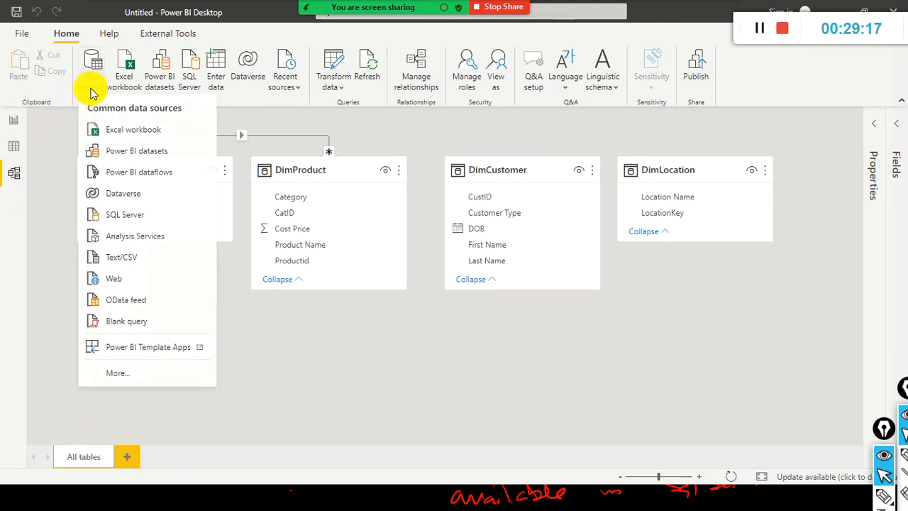
pyautogui.click(128, 223)
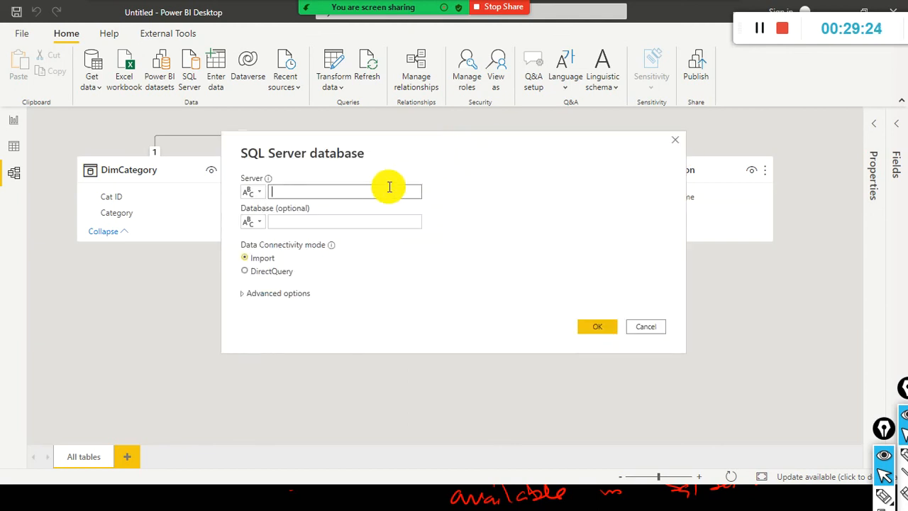
pyautogui.click(381, 187)
pyautogui.write('DESKTOP-8KBBDN3\\SQLEXPRESS')
pyautogui.click(383, 219)
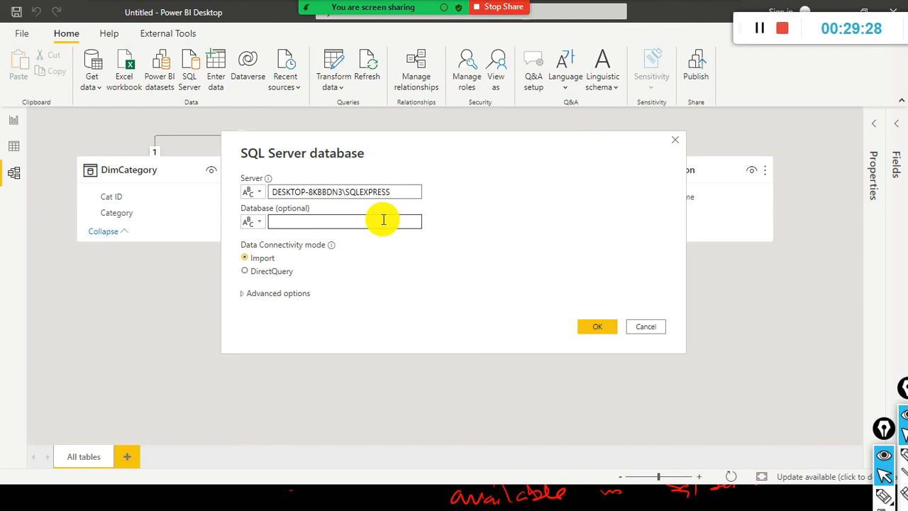
pyautogui.click(403, 192)
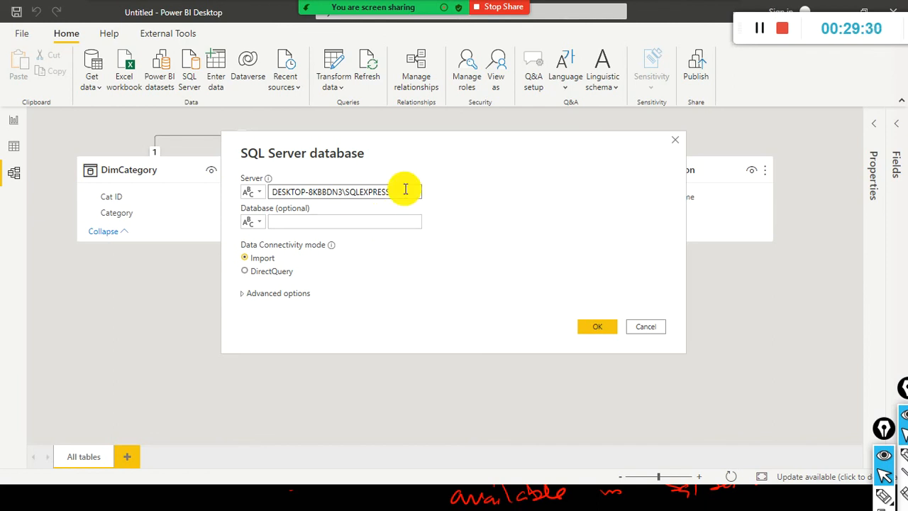
pyautogui.tripleClick(405, 189)
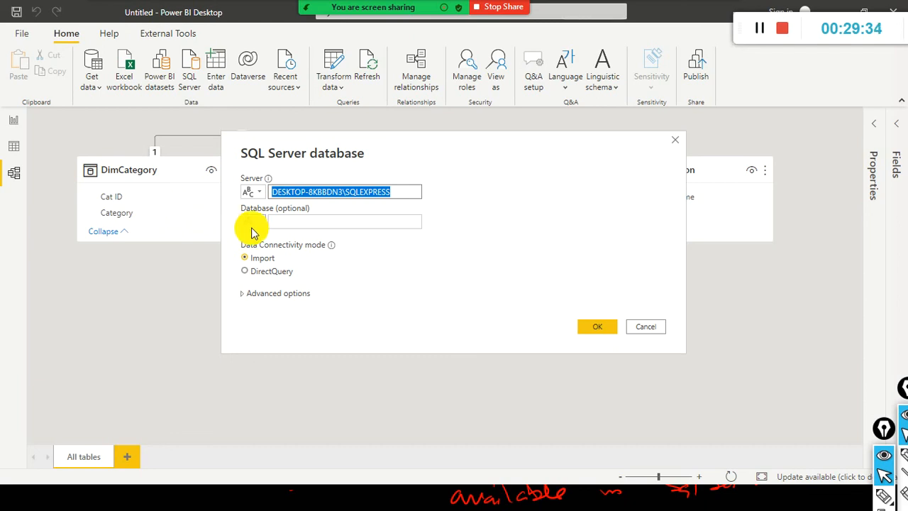
pyautogui.click(378, 222)
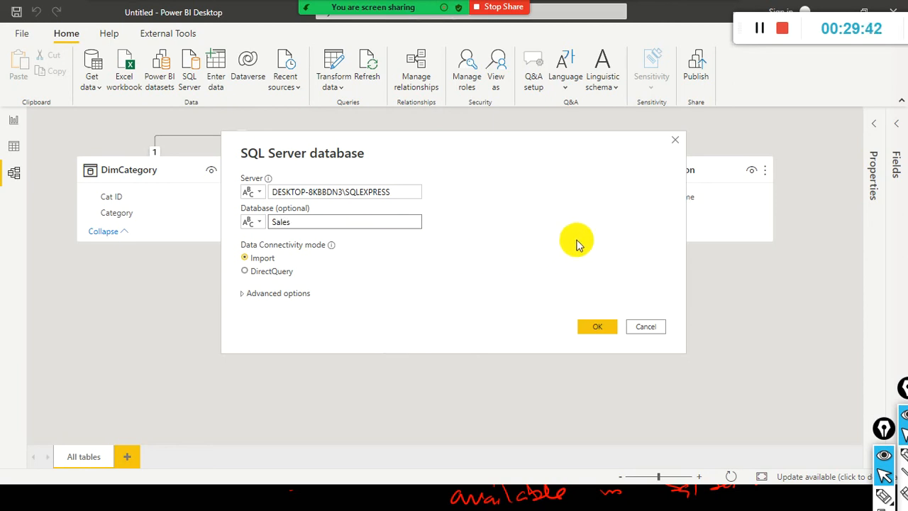
# Mark the database name and the DirectQuery option with red arrows, and connect in DirectQuery mode.
pyautogui.moveTo(621, 227)
pyautogui.mouseDown()
pyautogui.moveTo(389, 254)
pyautogui.moveTo(426, 229)
pyautogui.mouseUp()
pyautogui.moveTo(456, 276)
pyautogui.mouseDown()
pyautogui.moveTo(306, 297)
pyautogui.moveTo(301, 282)
pyautogui.mouseUp()
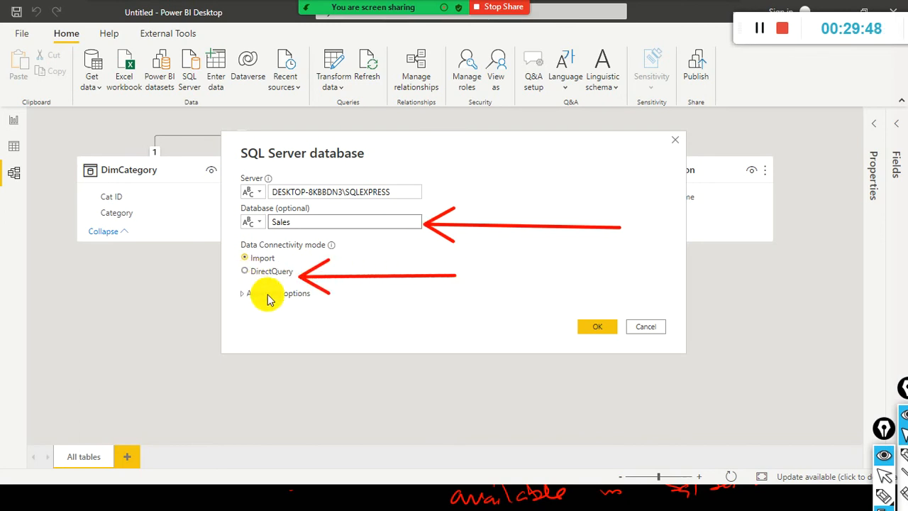
pyautogui.hotkey('ctrl', 'shift', '2')
pyautogui.click(244, 271)
pyautogui.click(605, 329)
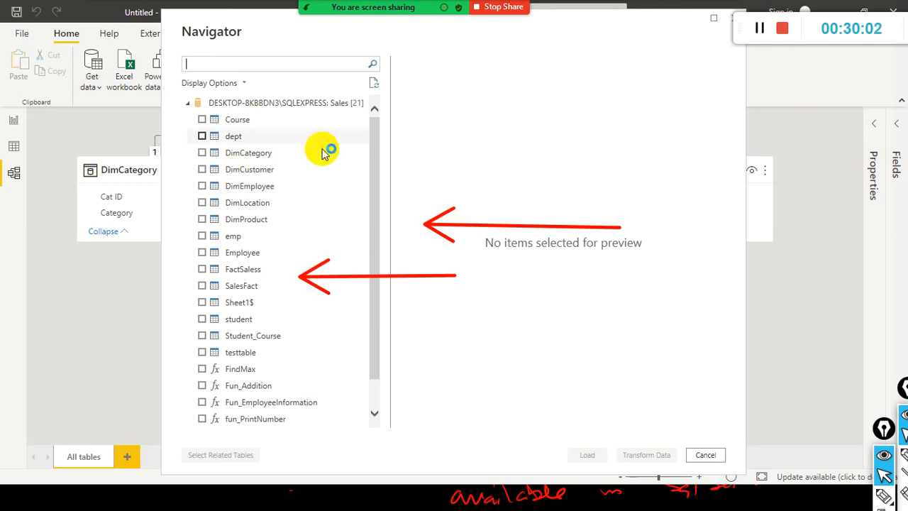
# Select the SalesFact table, review its preview rows, load it and accept the potential security risk.
pyautogui.click(201, 287)
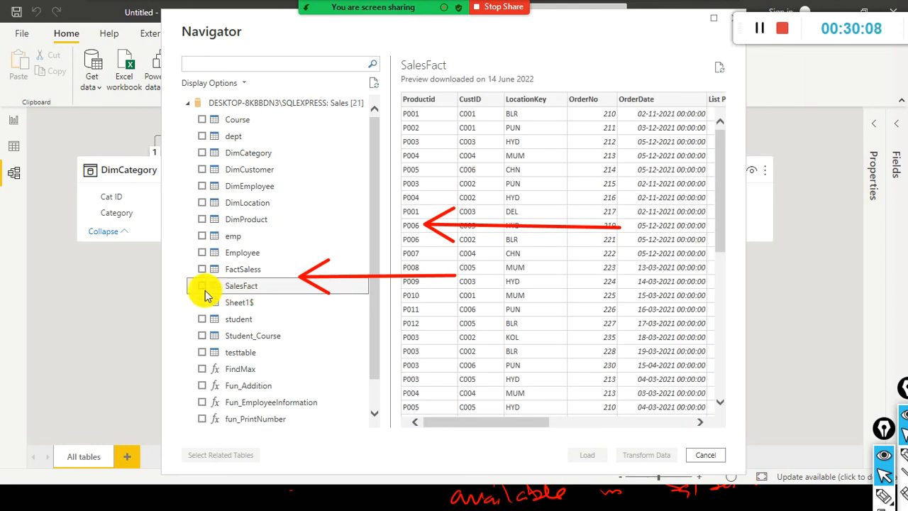
pyautogui.click(202, 286)
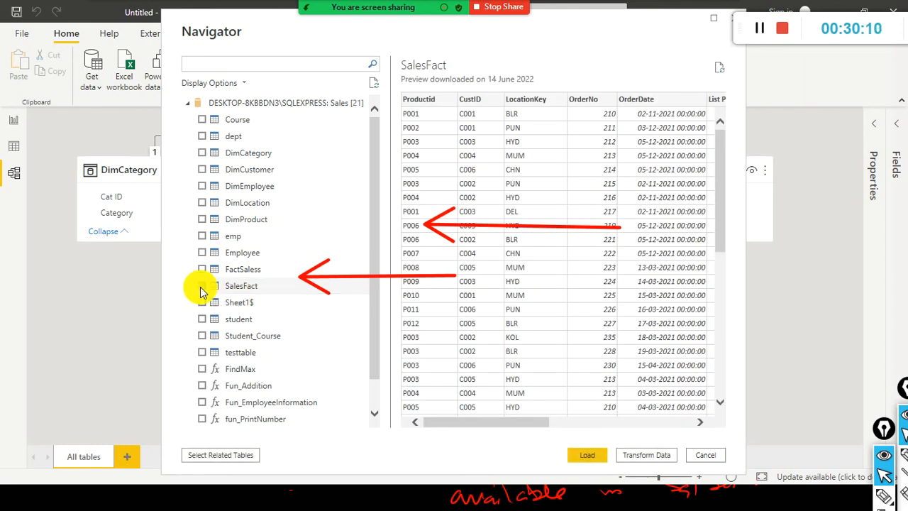
pyautogui.moveTo(454, 426); pyautogui.dragTo(406, 424)
pyautogui.scroll(-8, 624, 309)
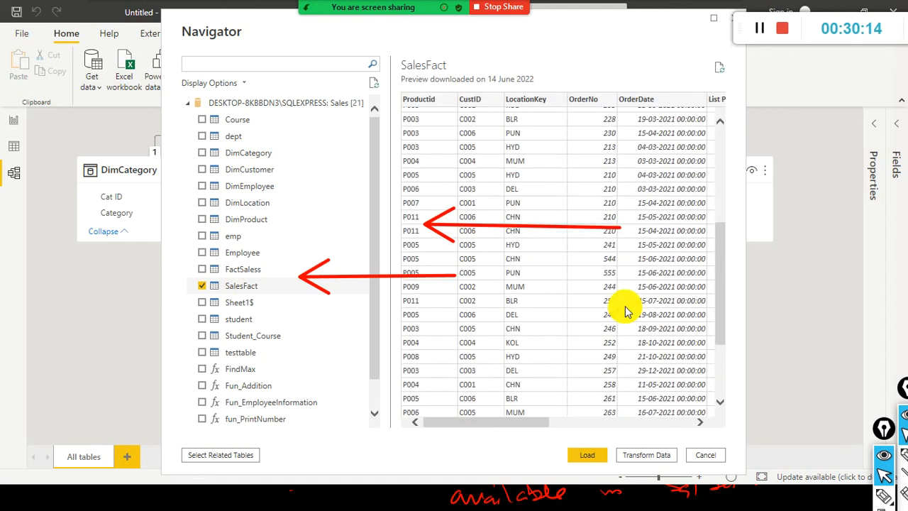
pyautogui.scroll(10, 614, 322)
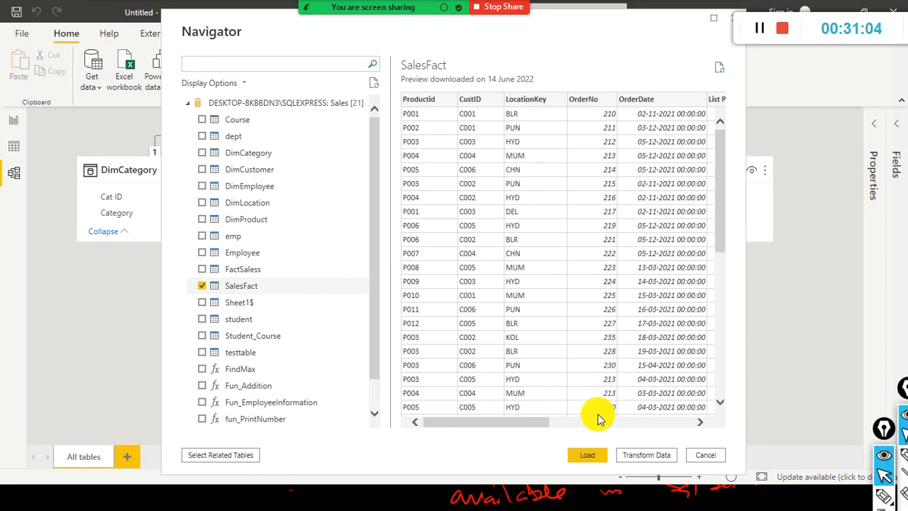
pyautogui.click(588, 461)
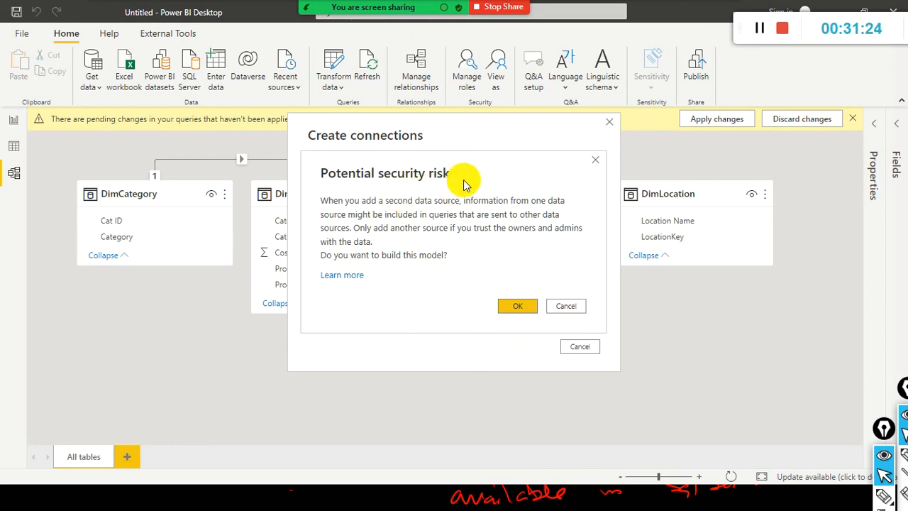
pyautogui.click(519, 309)
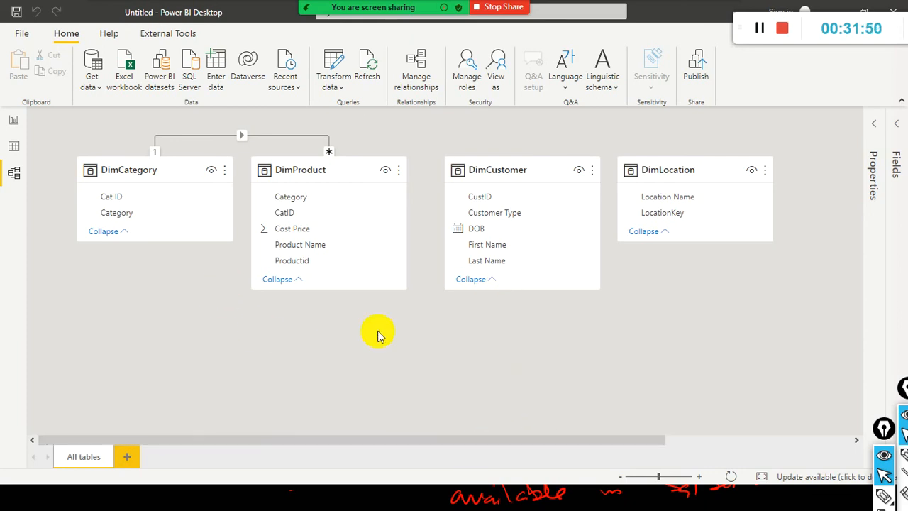
# Examine the SalesFact fields in the Fields pane, and collapse the table and the pane again.
pyautogui.click(897, 133)
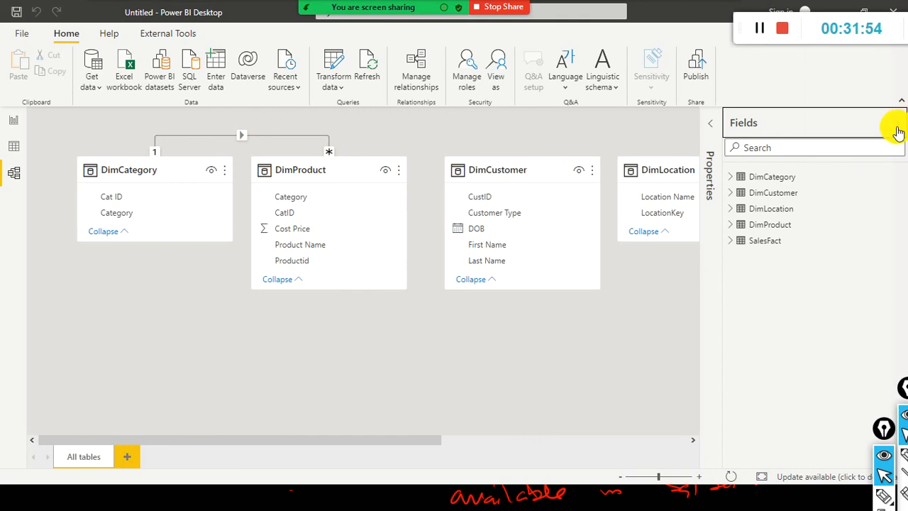
pyautogui.click(731, 245)
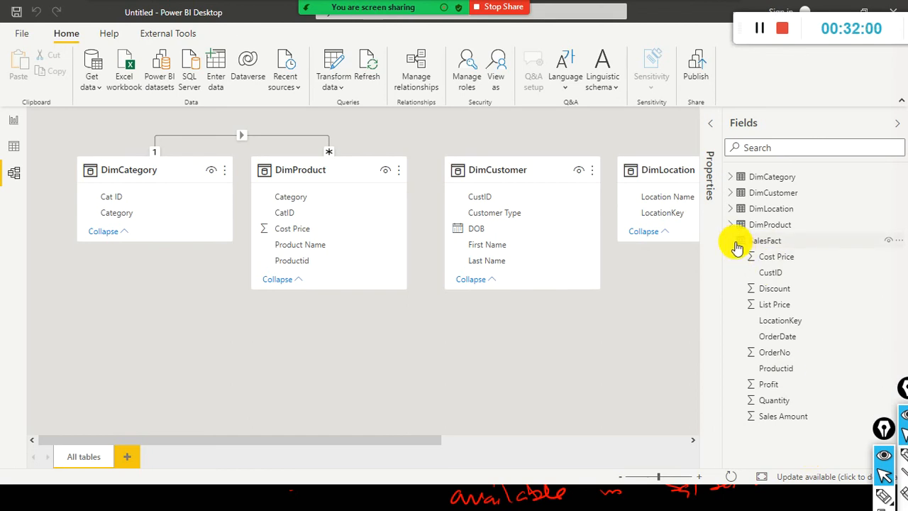
pyautogui.click(732, 240)
pyautogui.click(897, 122)
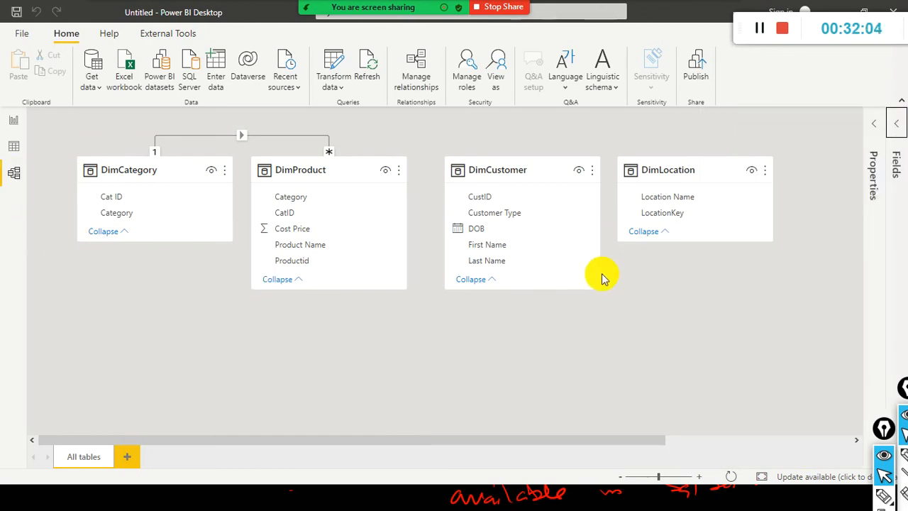
# Move the SalesFact card below the DimProduct card and point out its blue header line with a red arrow.
pyautogui.moveTo(595, 439); pyautogui.dragTo(816, 441)
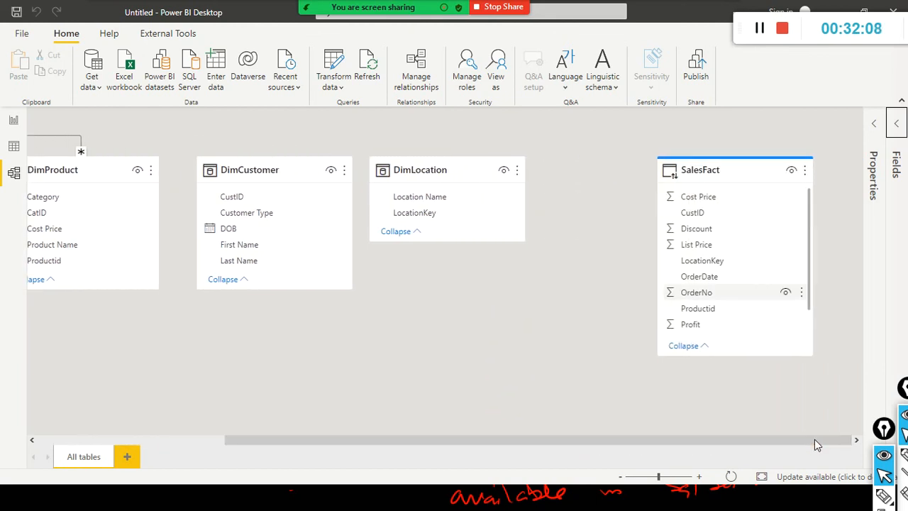
pyautogui.moveTo(740, 170); pyautogui.dragTo(290, 324)
pyautogui.scroll(-2, 502, 327)
pyautogui.scroll(3, 500, 323)
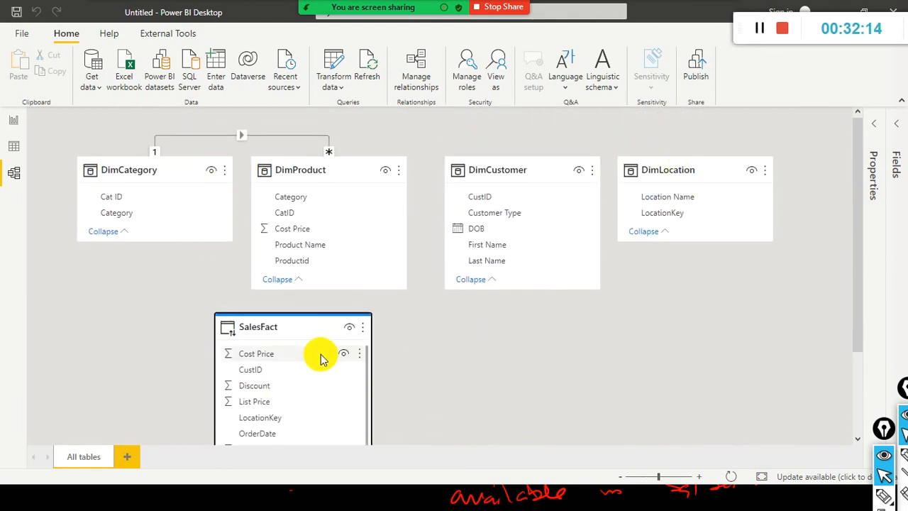
pyautogui.moveTo(313, 332)
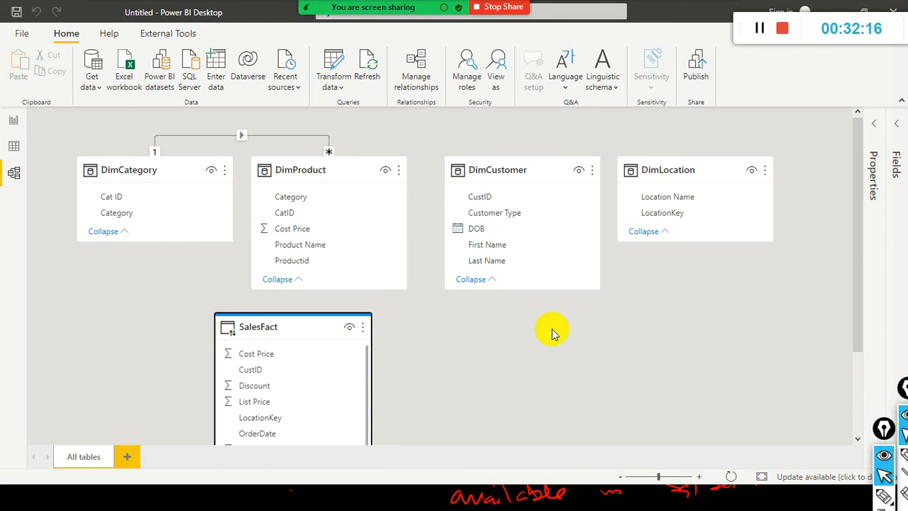
pyautogui.moveTo(497, 310); pyautogui.dragTo(376, 320)
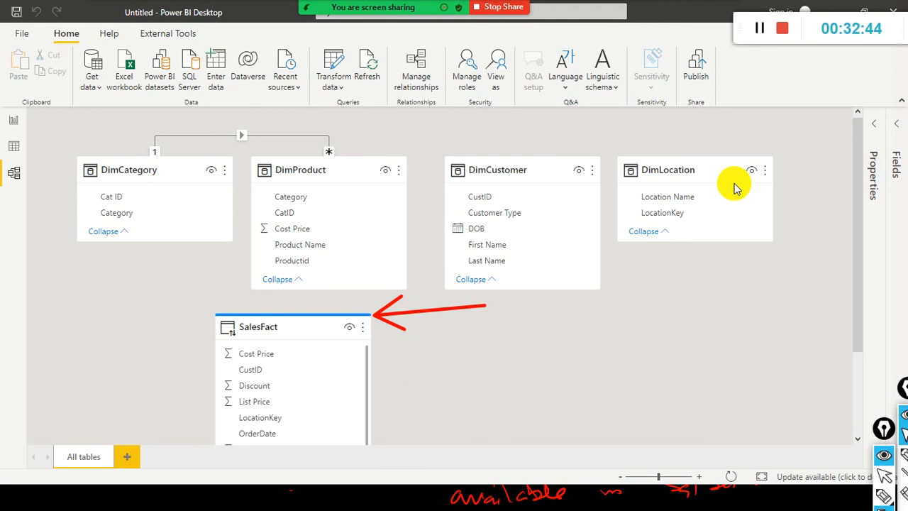
# Show the DirectQuery option in a new SQL Server connection, cancel it, and view the SalesFact card's storage mode and source details.
pyautogui.click(89, 85)
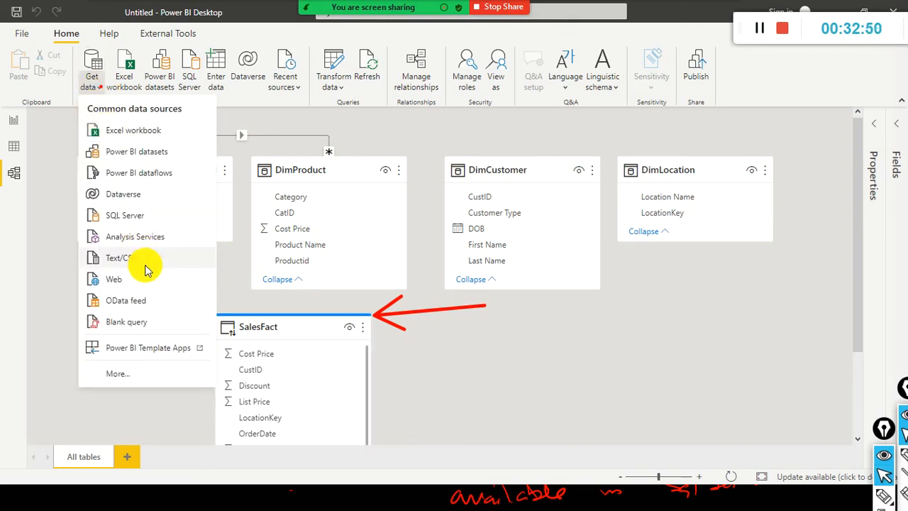
pyautogui.click(146, 215)
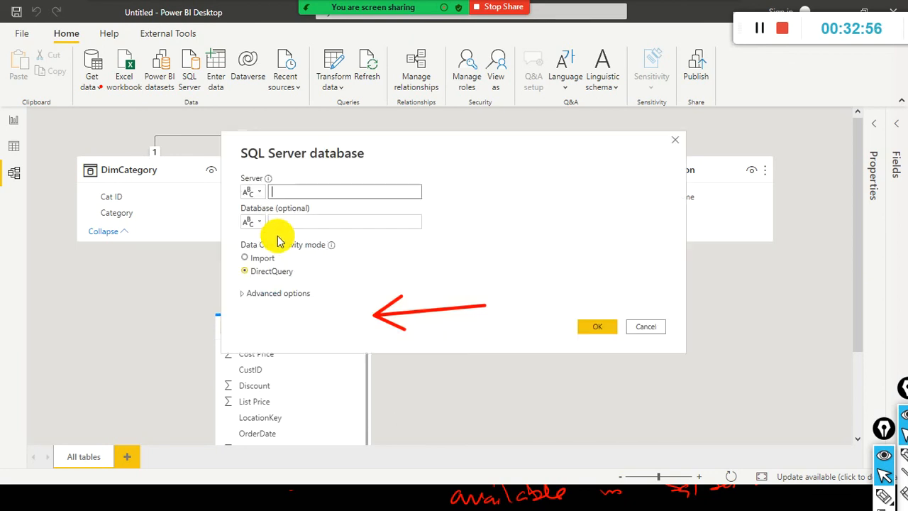
pyautogui.click(264, 270)
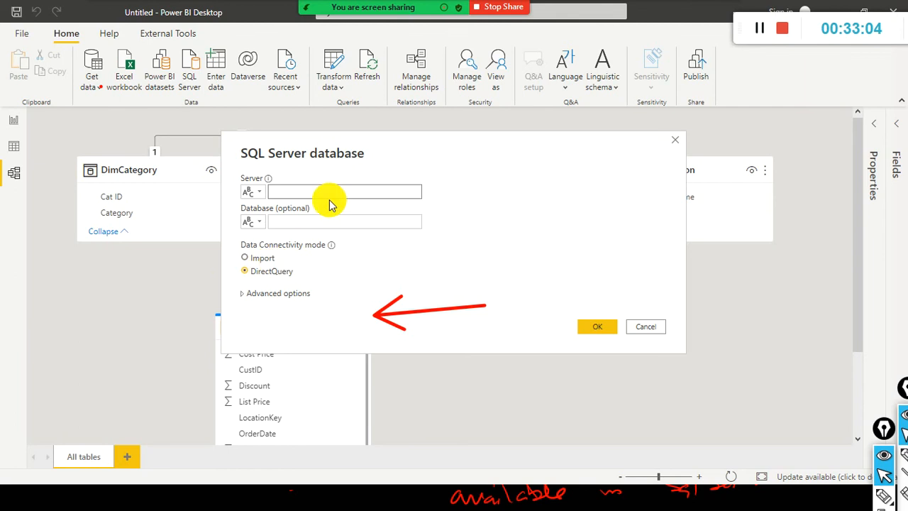
pyautogui.moveTo(362, 146); pyautogui.dragTo(450, 307)
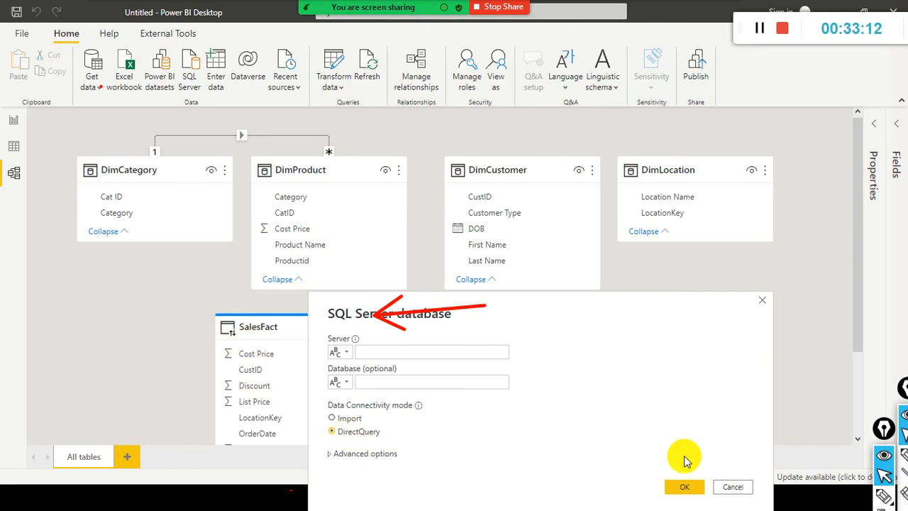
pyautogui.click(723, 488)
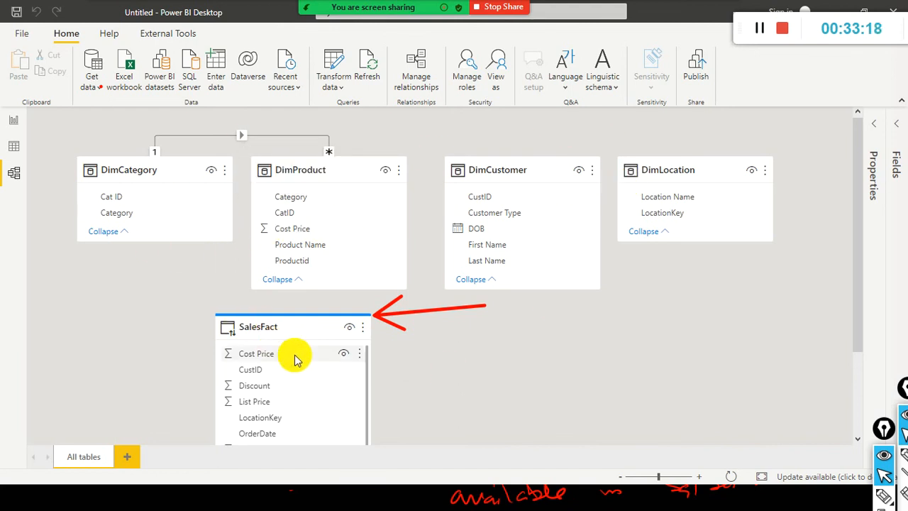
pyautogui.moveTo(290, 326)
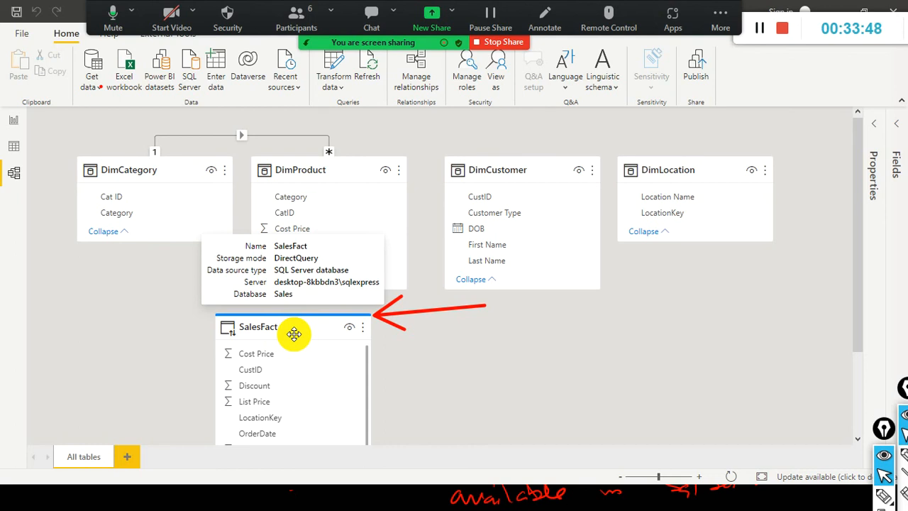
# Open SalesFact in the Data view, box the four dimension tables in red and expand SalesFact's field list.
pyautogui.click(16, 148)
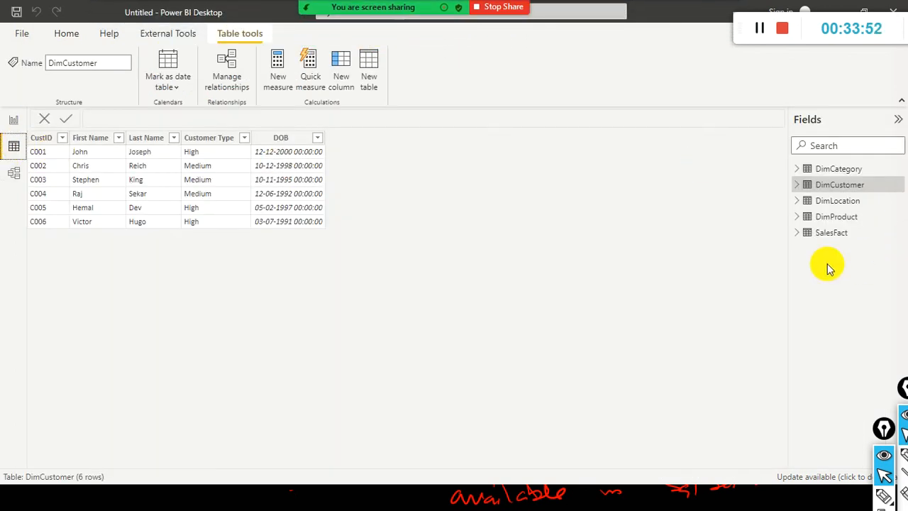
pyautogui.click(833, 238)
pyautogui.click(834, 241)
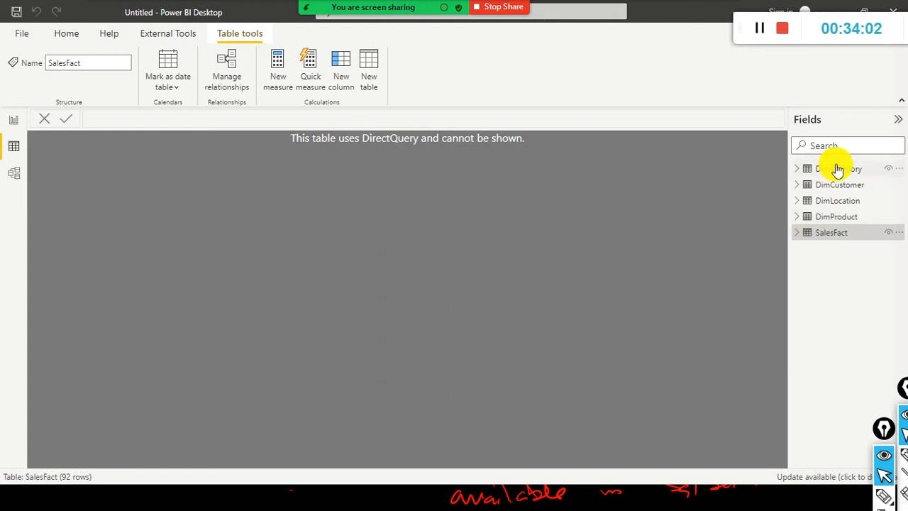
pyautogui.moveTo(883, 170)
pyautogui.moveTo(879, 158)
pyautogui.mouseDown()
pyautogui.moveTo(875, 211)
pyautogui.moveTo(799, 226)
pyautogui.mouseUp()
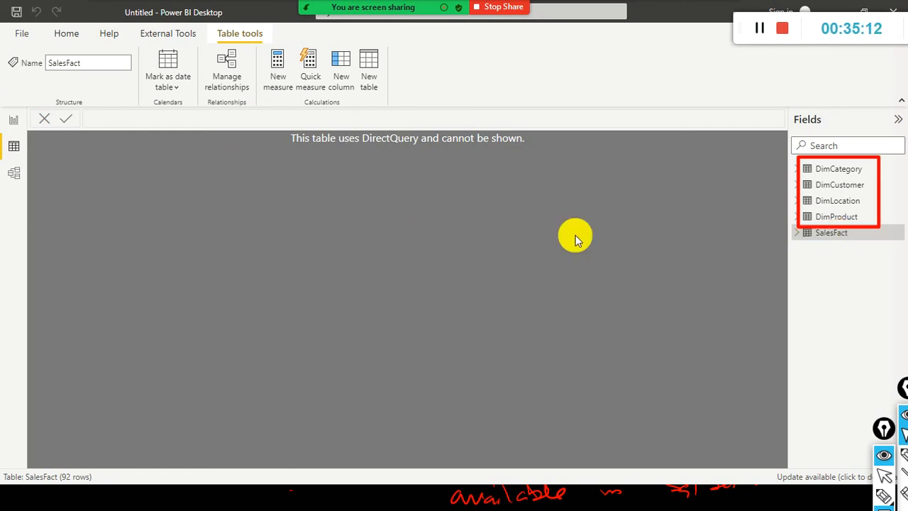
pyautogui.click(797, 234)
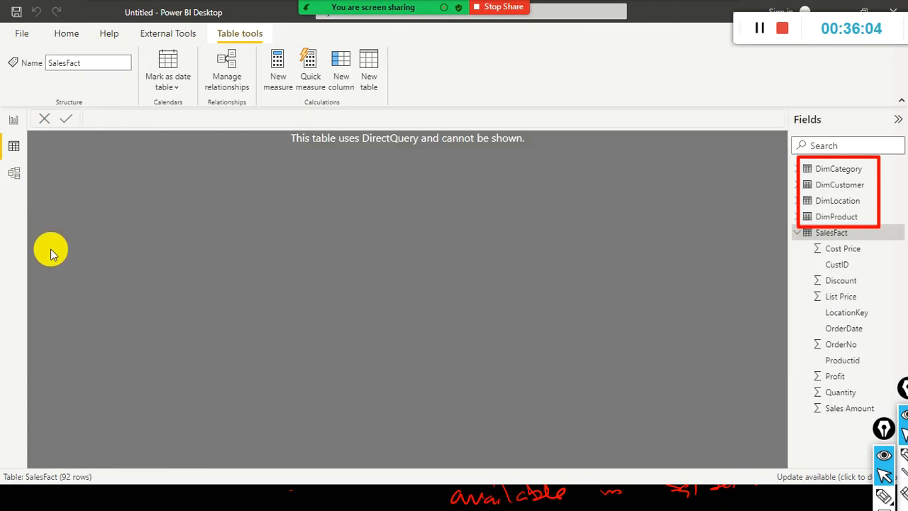
# Switch to the PowerPoint slideshow and show the Types of Connection mode slide.
pyautogui.hotkey('alt', 'Tab')
pyautogui.press('Tab')
pyautogui.press('Tab')
pyautogui.hotkey('alt', 'Tab')
pyautogui.click(131, 304)
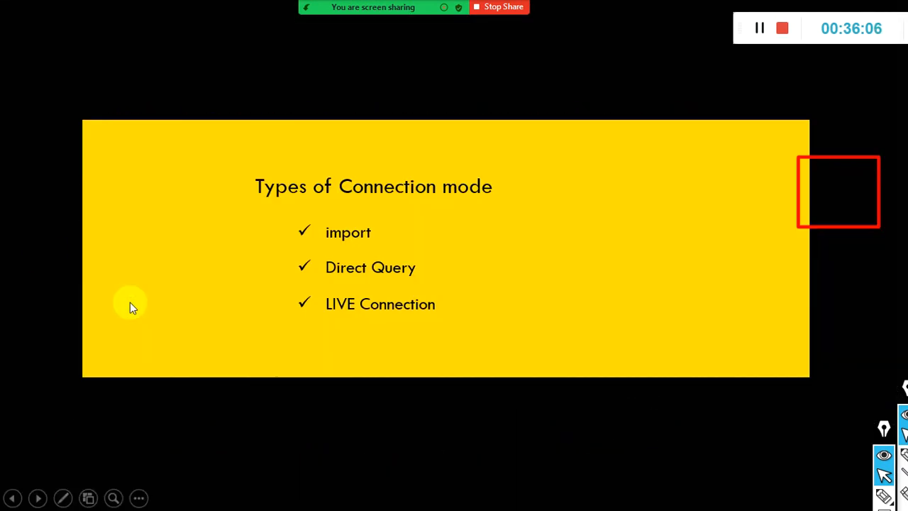
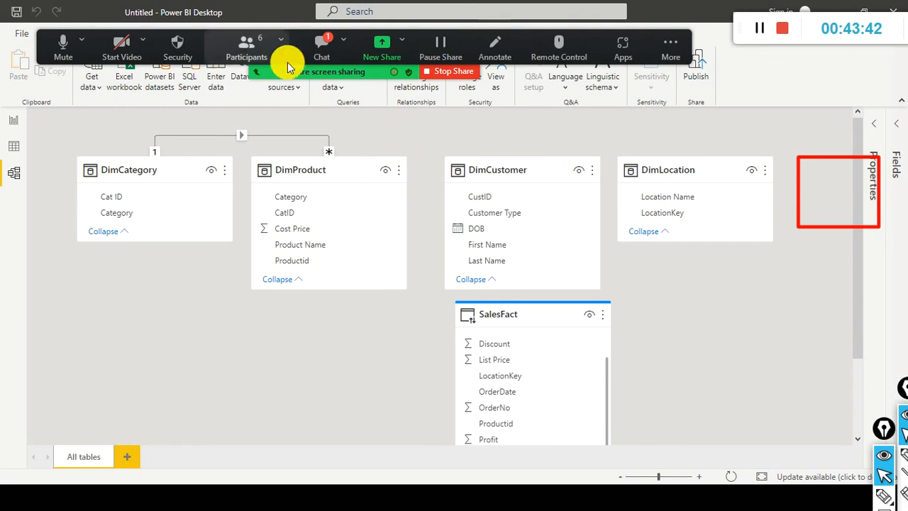
# Read the new messages in the meeting chat and close the chat window.
pyautogui.click(321, 44)
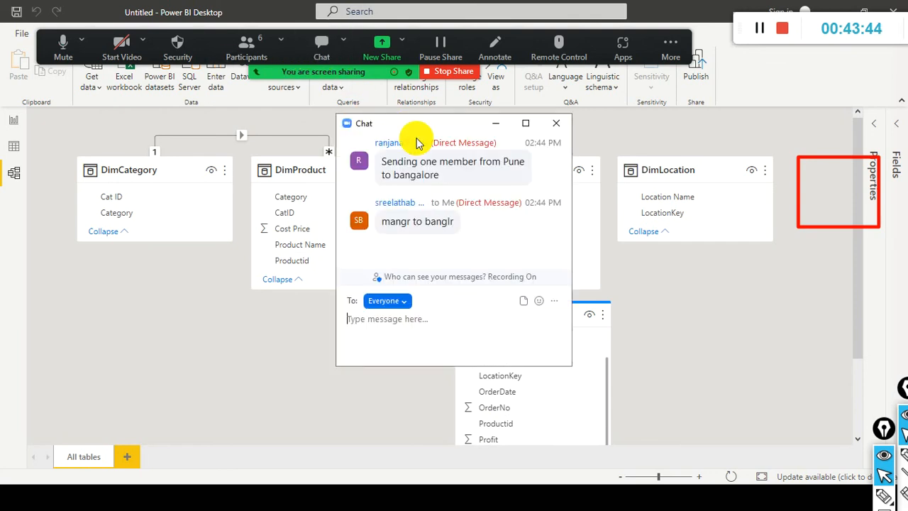
pyautogui.click(550, 125)
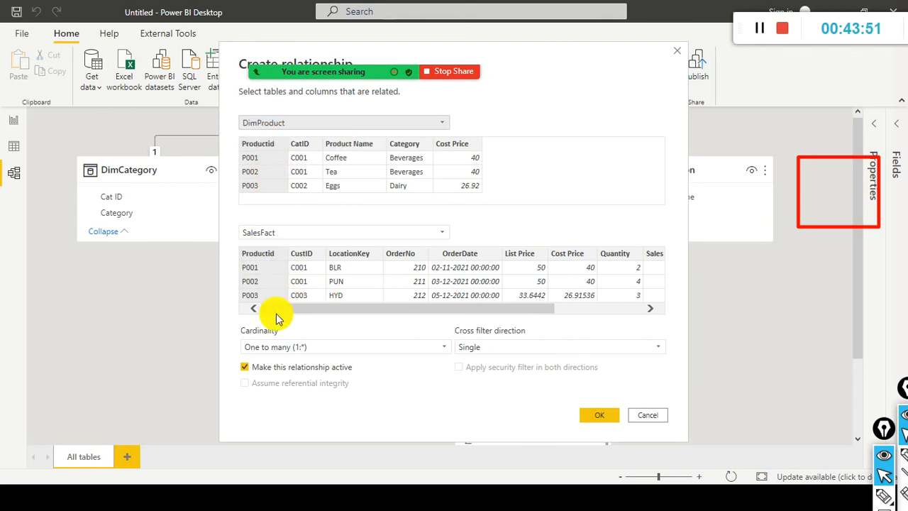
# Confirm the one-to-many Productid relationship between DimProduct and SalesFact, and create a one-to-many relationship from DimCustomer to SalesFact on CustID.
pyautogui.click(605, 417)
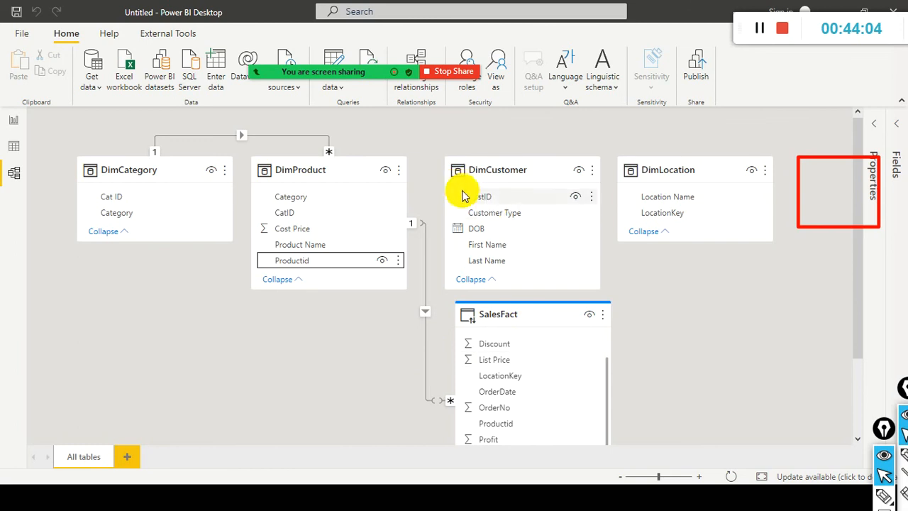
pyautogui.scroll(2, 506, 381)
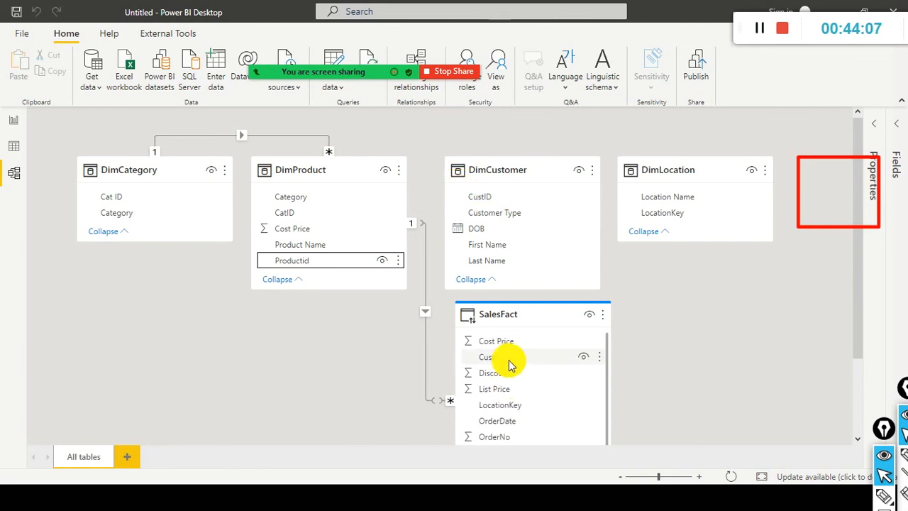
pyautogui.moveTo(488, 198); pyautogui.dragTo(509, 360)
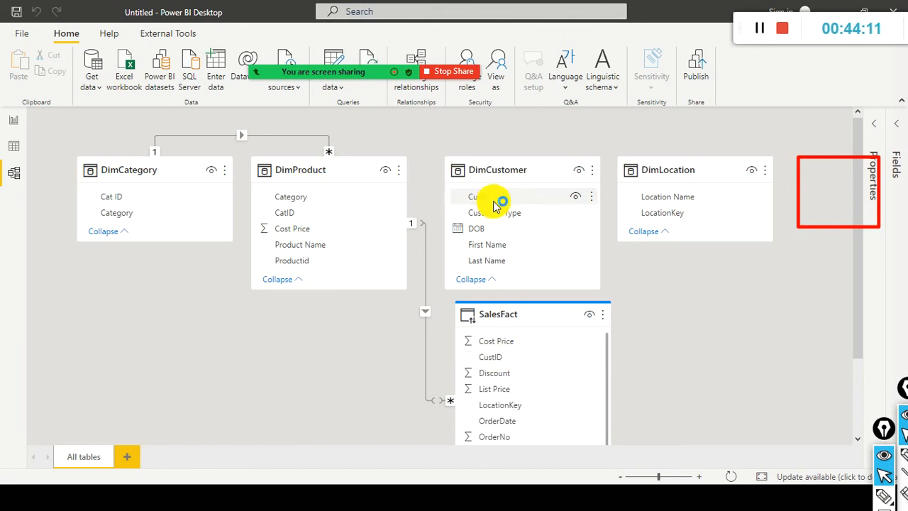
pyautogui.moveTo(495, 206); pyautogui.dragTo(497, 324)
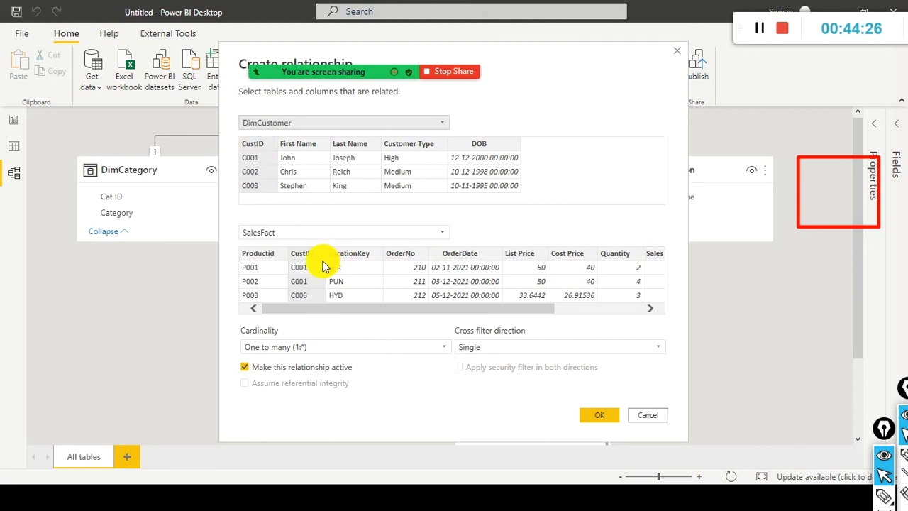
pyautogui.click(600, 414)
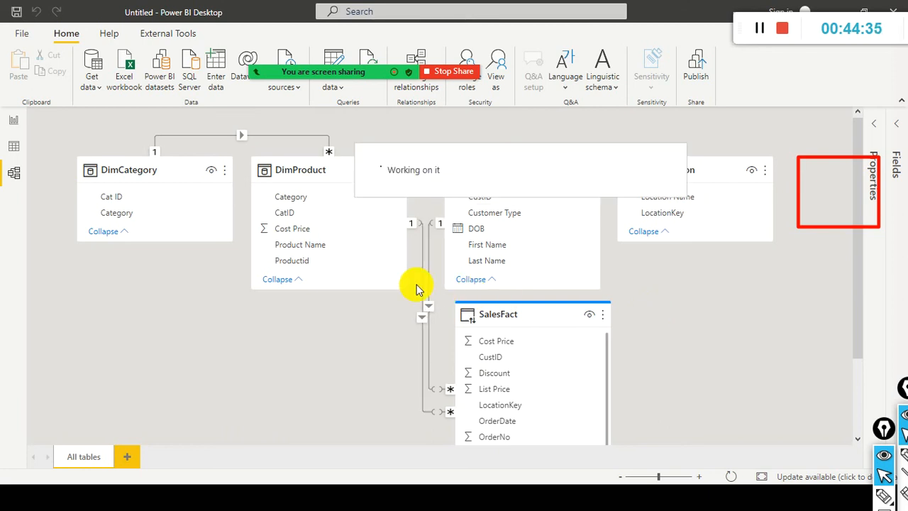
# Nudge the DimProduct card slightly closer to DimCategory and relate SalesFact to DimLocation on LocationKey.
pyautogui.moveTo(300, 158); pyautogui.dragTo(310, 156)
pyautogui.moveTo(169, 170); pyautogui.dragTo(137, 164)
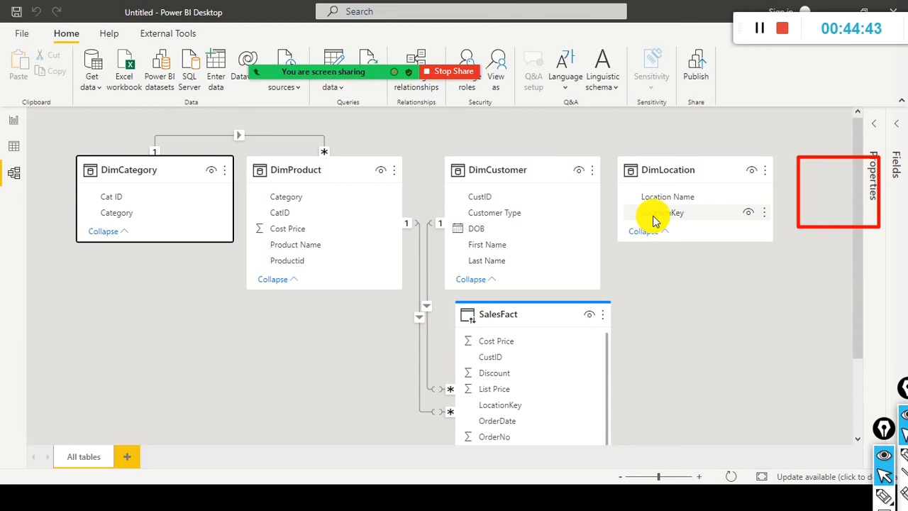
pyautogui.moveTo(502, 407); pyautogui.dragTo(660, 219)
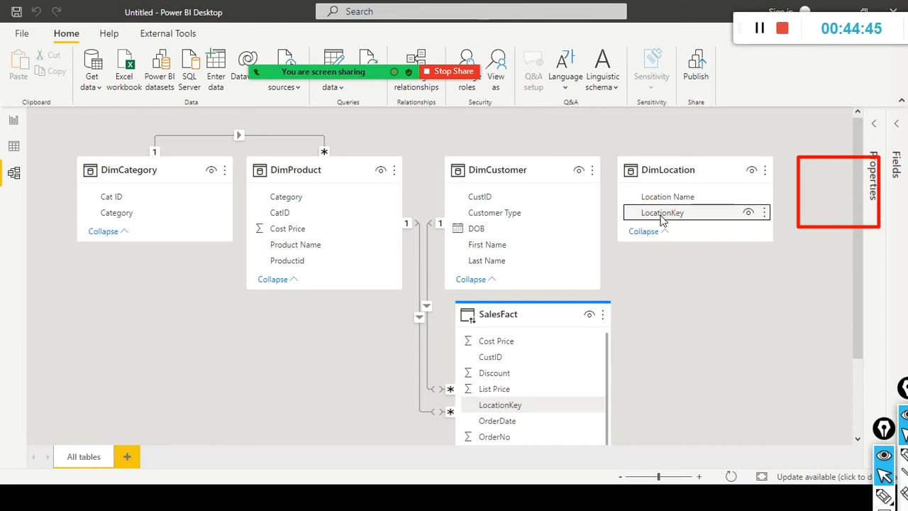
# Create an active one-to-many relationship from DimLocation to SalesFact on the LocationKey columns, with single cross-filter direction.
pyautogui.click(507, 405)
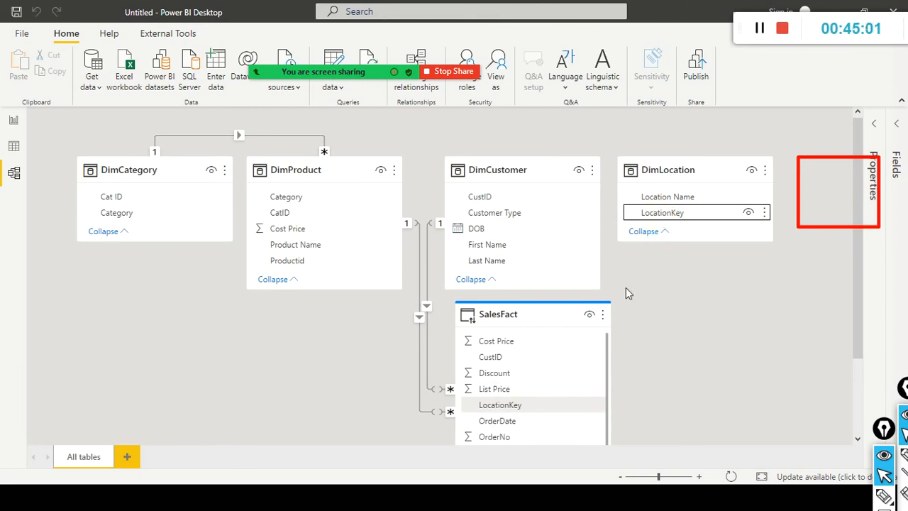
pyautogui.click(426, 83)
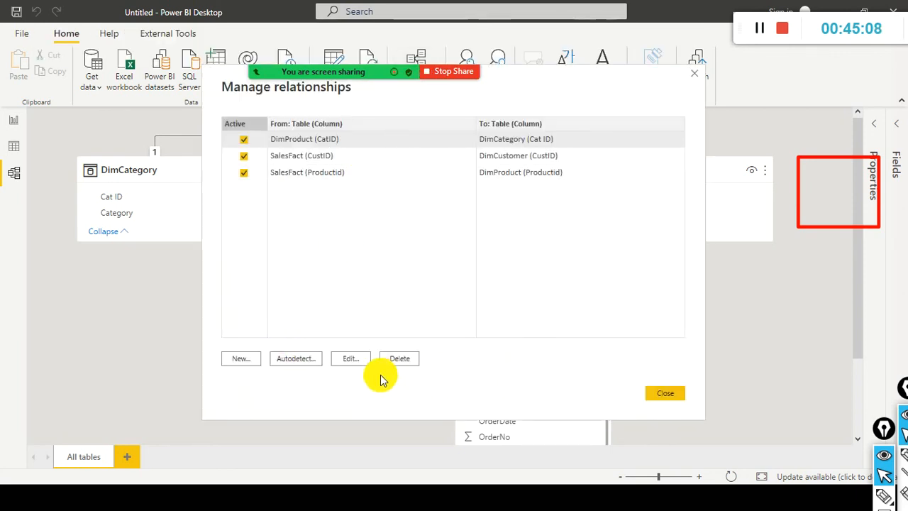
pyautogui.click(241, 358)
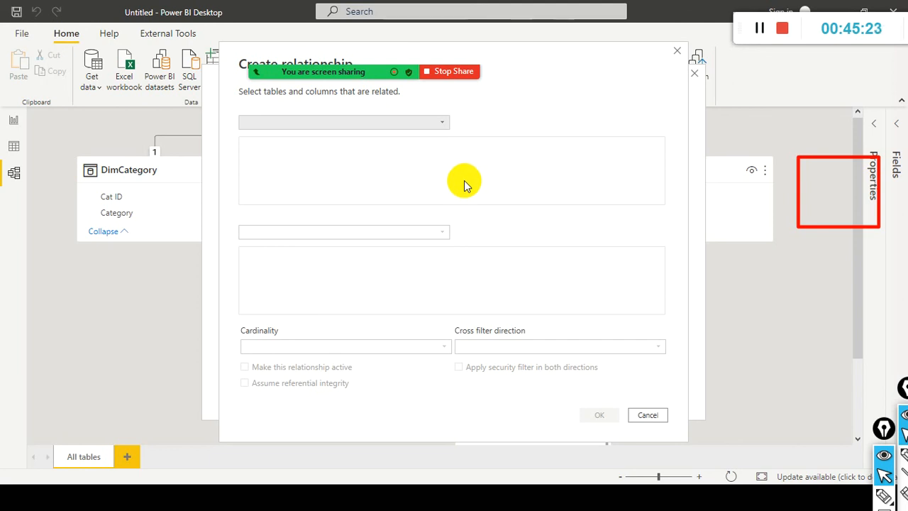
pyautogui.moveTo(575, 59); pyautogui.dragTo(701, 88)
pyautogui.click(592, 147)
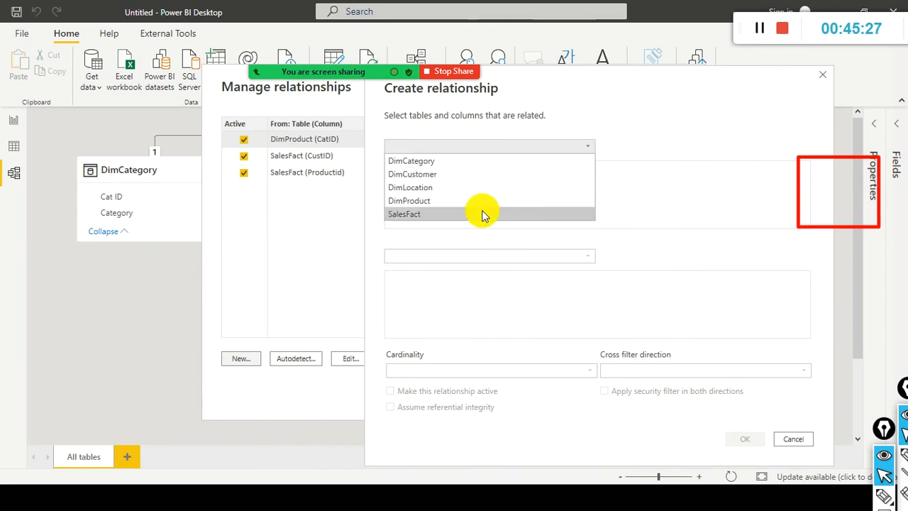
pyautogui.click(494, 188)
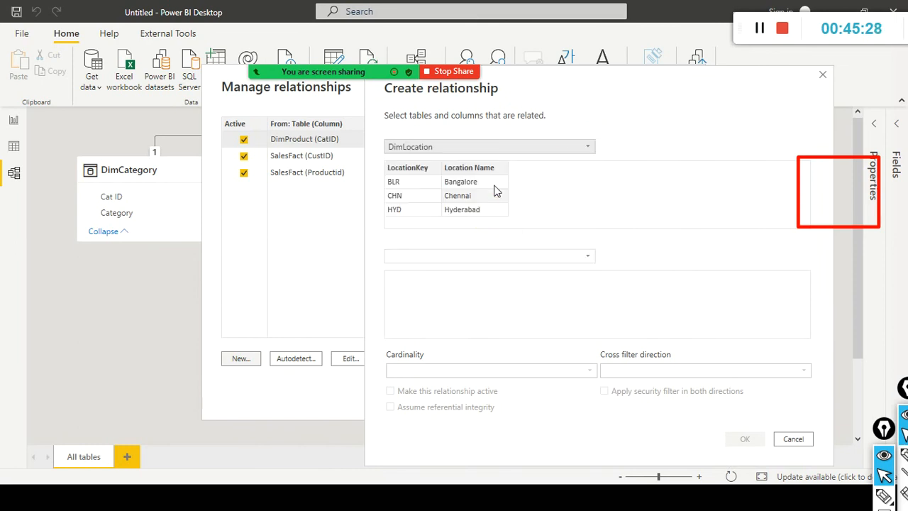
pyautogui.click(590, 261)
pyautogui.click(462, 312)
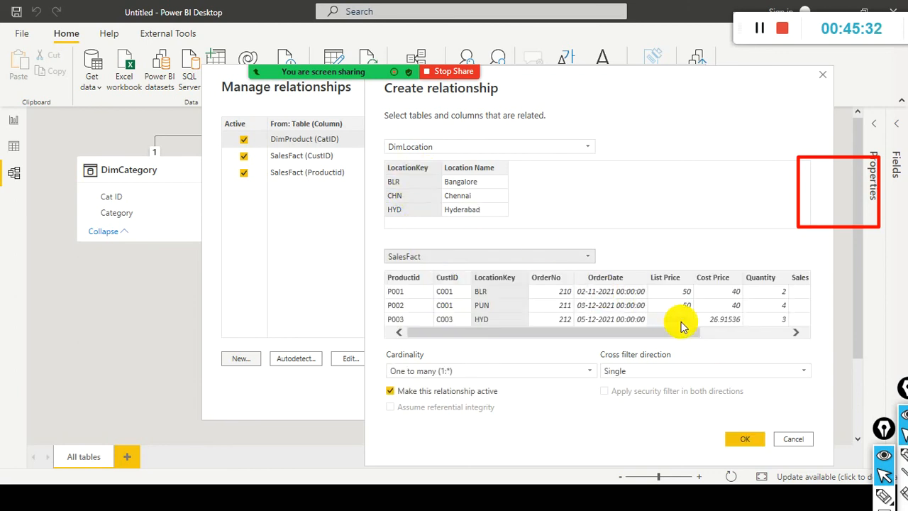
pyautogui.click(483, 282)
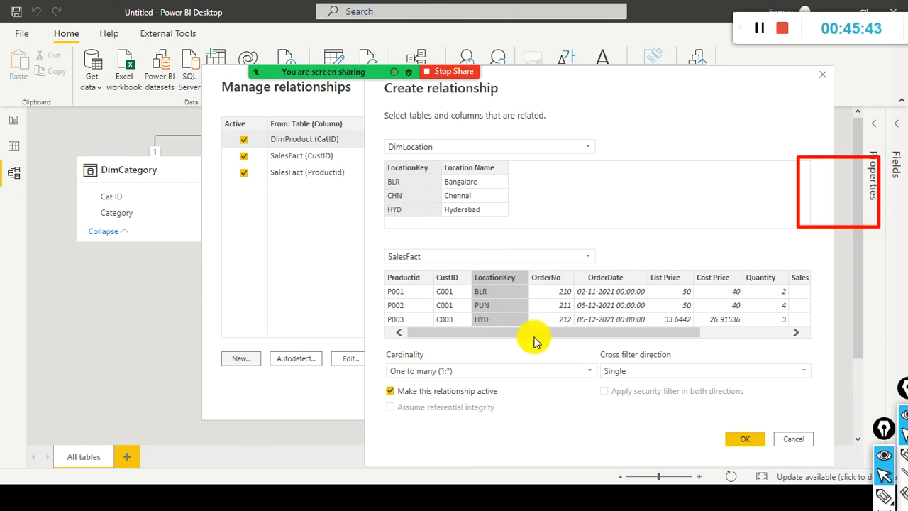
pyautogui.click(745, 439)
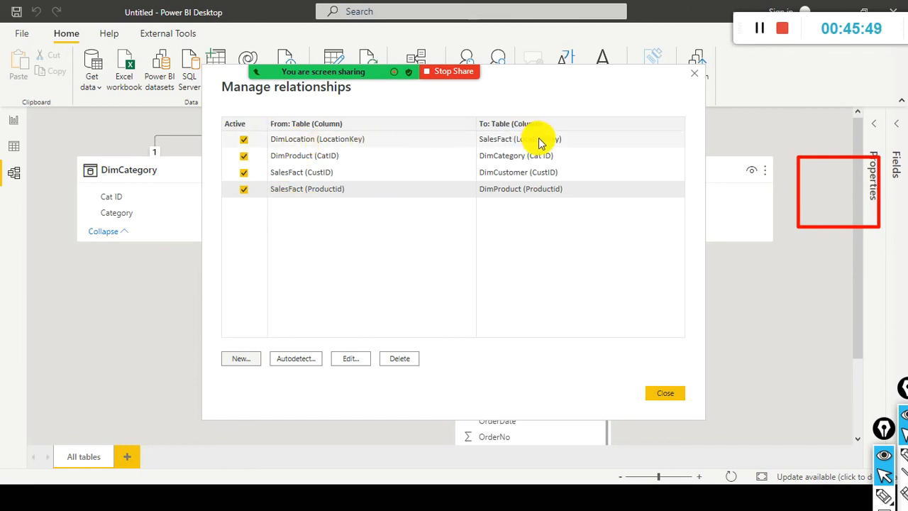
pyautogui.click(656, 396)
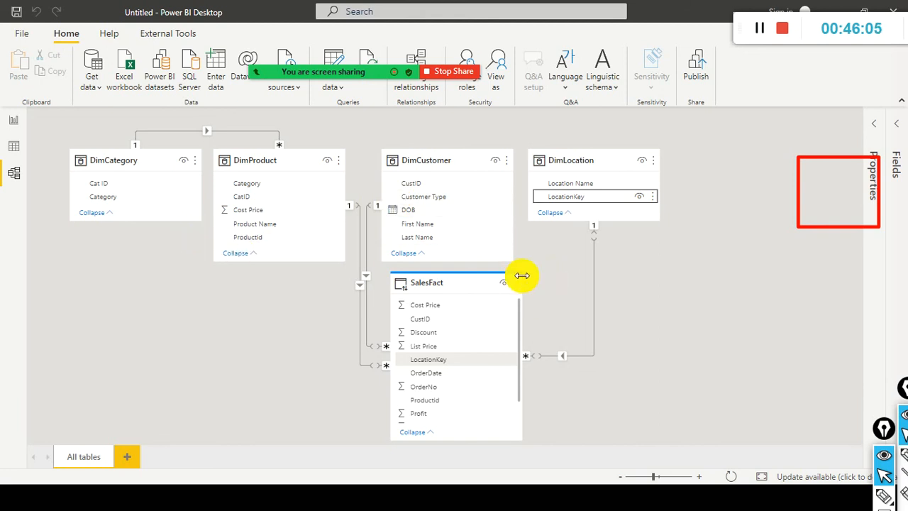
# Rearrange the model diagram by spreading the DimProduct, DimCustomer and DimLocation tables apart and placing SalesFact further below them.
pyautogui.moveTo(522, 276)
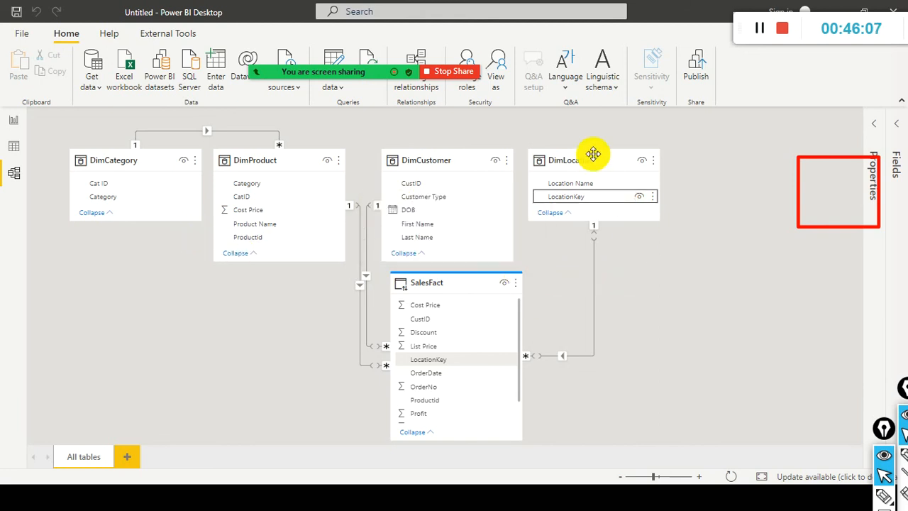
pyautogui.moveTo(595, 151); pyautogui.dragTo(634, 146)
pyautogui.moveTo(438, 166); pyautogui.dragTo(475, 113)
pyautogui.moveTo(434, 283); pyautogui.dragTo(334, 347)
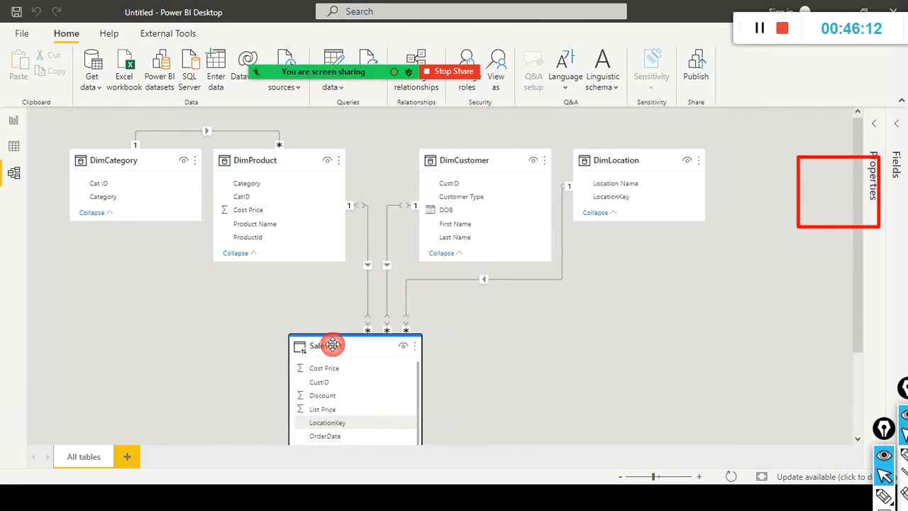
pyautogui.moveTo(265, 164); pyautogui.dragTo(266, 213)
pyautogui.click(174, 168)
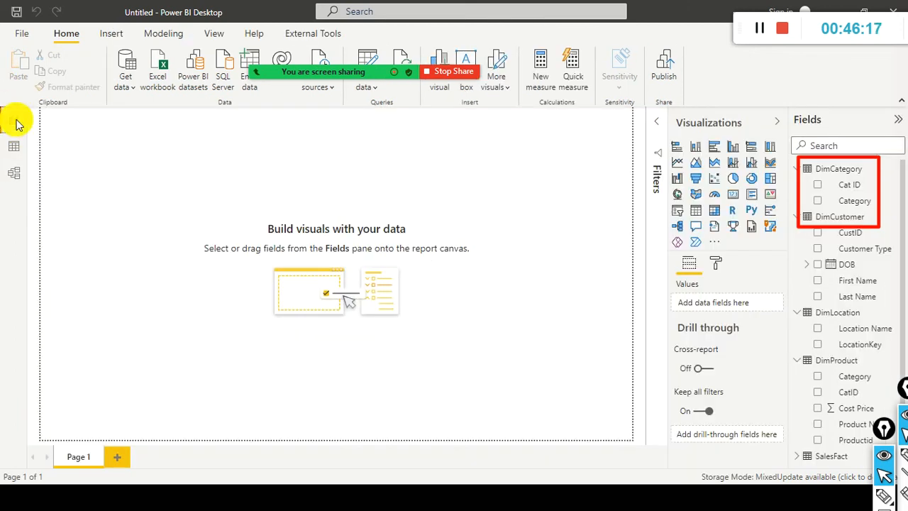
# Add a clustered column chart to the report page and move it towards the middle of the canvas.
pyautogui.click(14, 120)
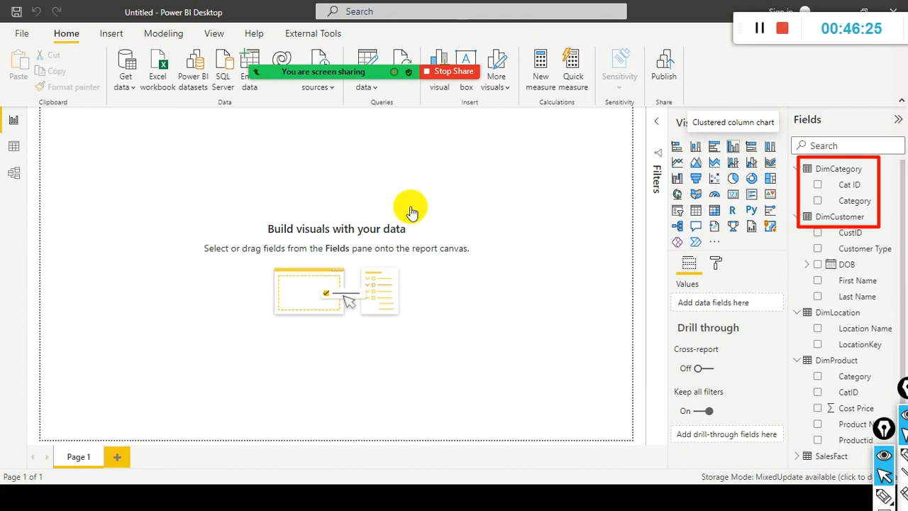
pyautogui.click(732, 145)
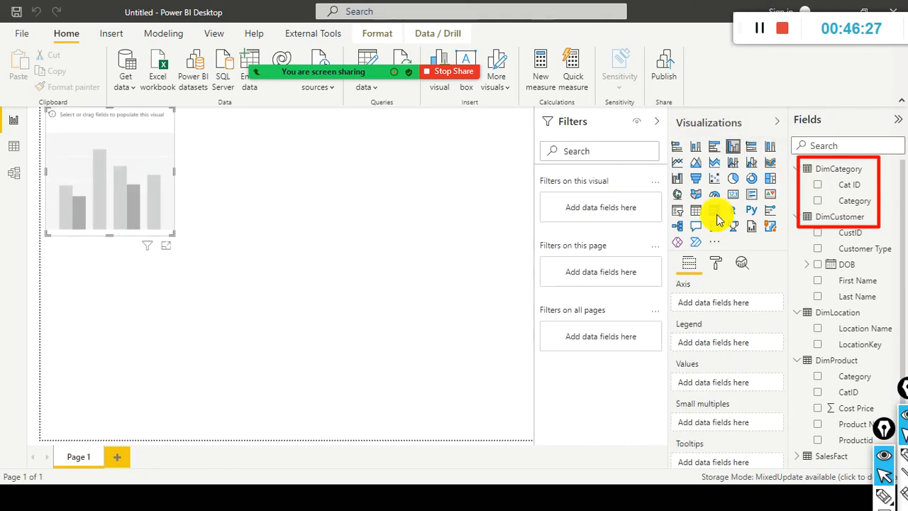
pyautogui.moveTo(123, 126); pyautogui.dragTo(303, 192)
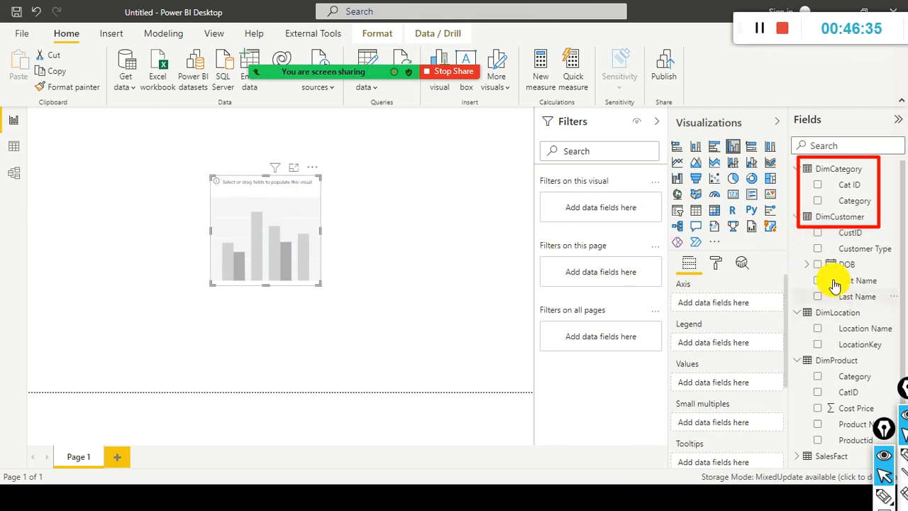
# Use Category from DimCategory as the chart's axis and Sales Amount from SalesFact as its values.
pyautogui.moveTo(857, 201); pyautogui.dragTo(303, 233)
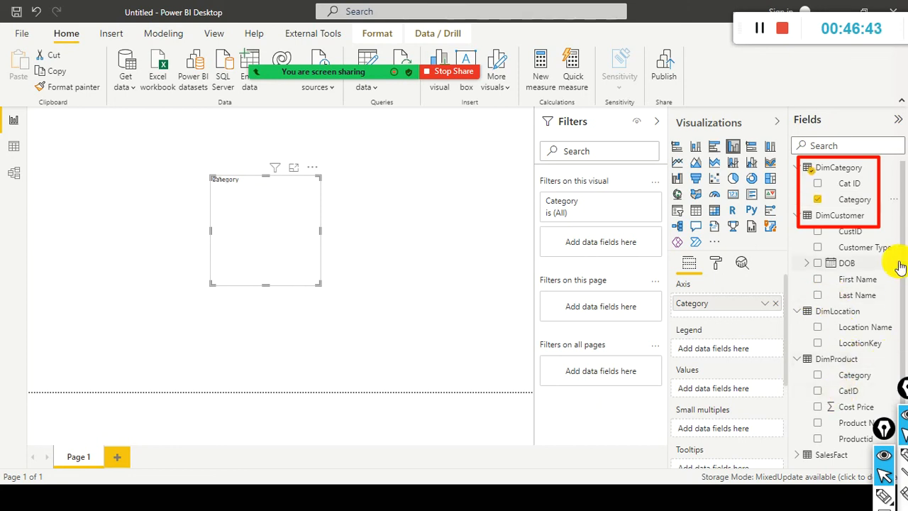
pyautogui.moveTo(902, 322); pyautogui.dragTo(902, 325)
pyautogui.moveTo(904, 366); pyautogui.dragTo(724, 491)
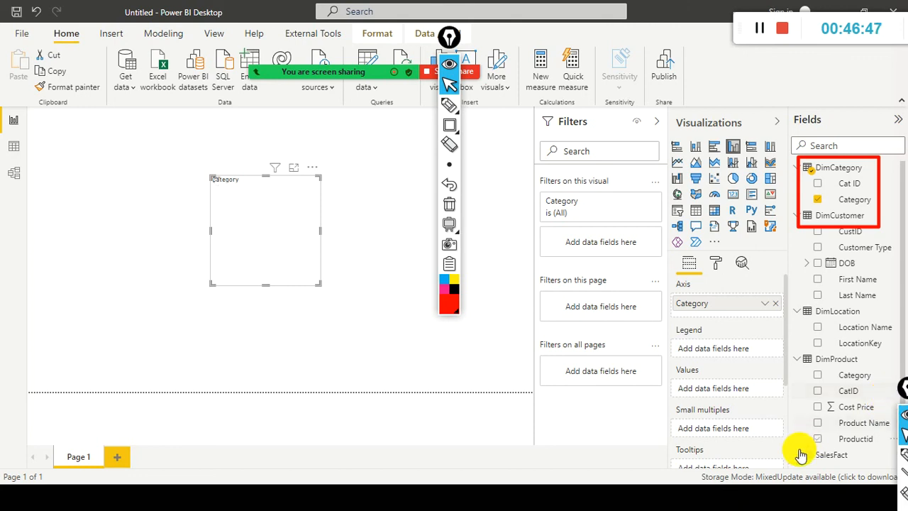
pyautogui.scroll(-3, 821, 364)
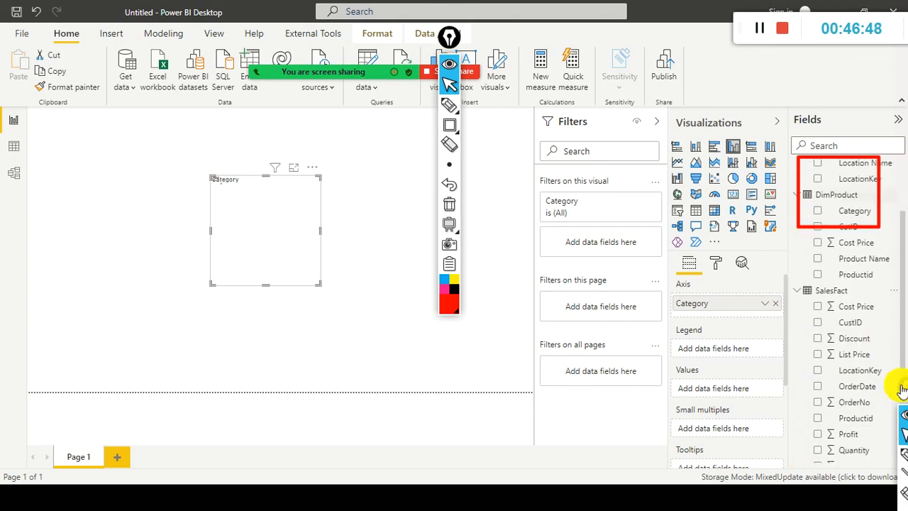
pyautogui.moveTo(852, 456); pyautogui.dragTo(745, 419)
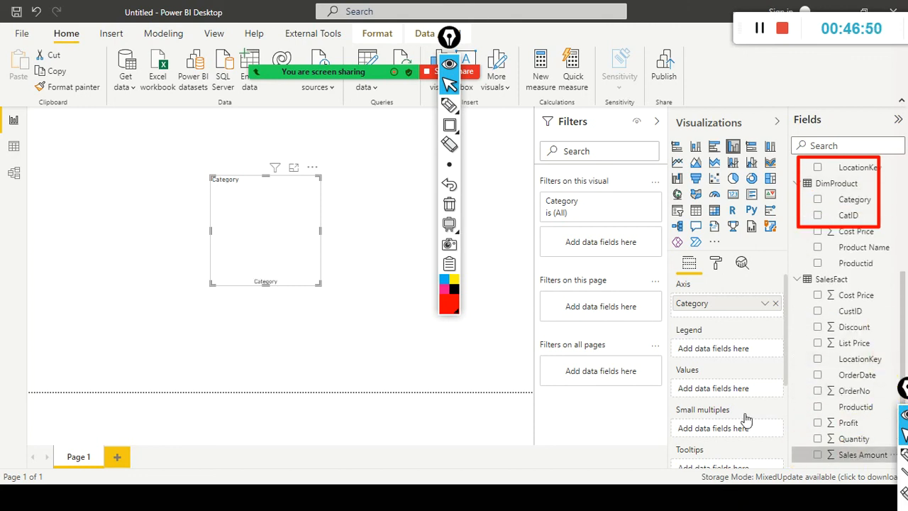
# Widen the Sales Amount by Category chart to about twice its width and reposition it on the canvas.
pyautogui.moveTo(278, 229); pyautogui.dragTo(262, 214)
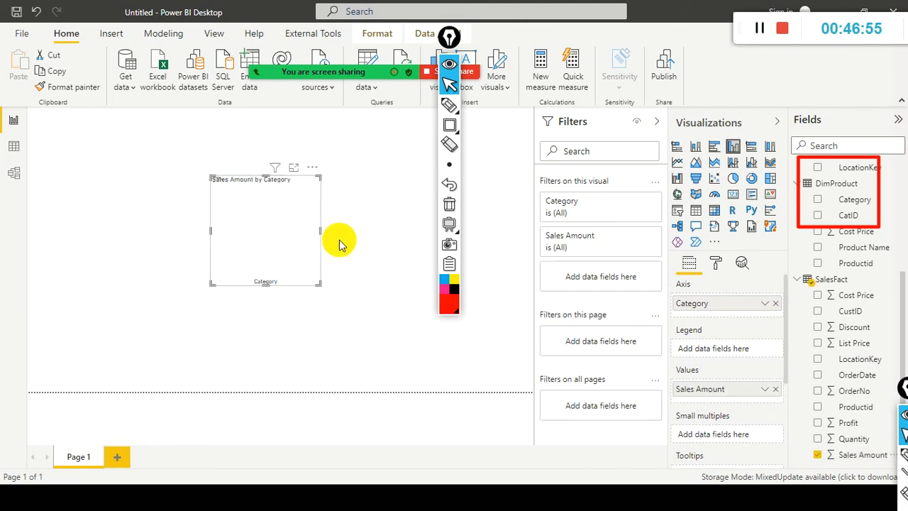
pyautogui.moveTo(321, 230); pyautogui.dragTo(428, 229)
pyautogui.moveTo(362, 212); pyautogui.dragTo(305, 208)
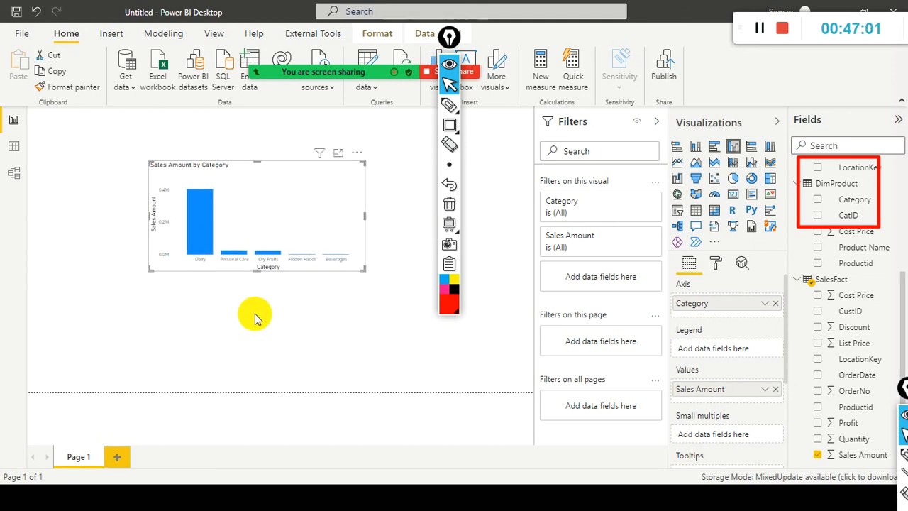
# Annotate the screen with red arrows to the chart's Category and Sales Amount axes and a red rectangle around the Axis, Legend and Values fields.
pyautogui.hotkey('ctrl', 'shift', 'a')
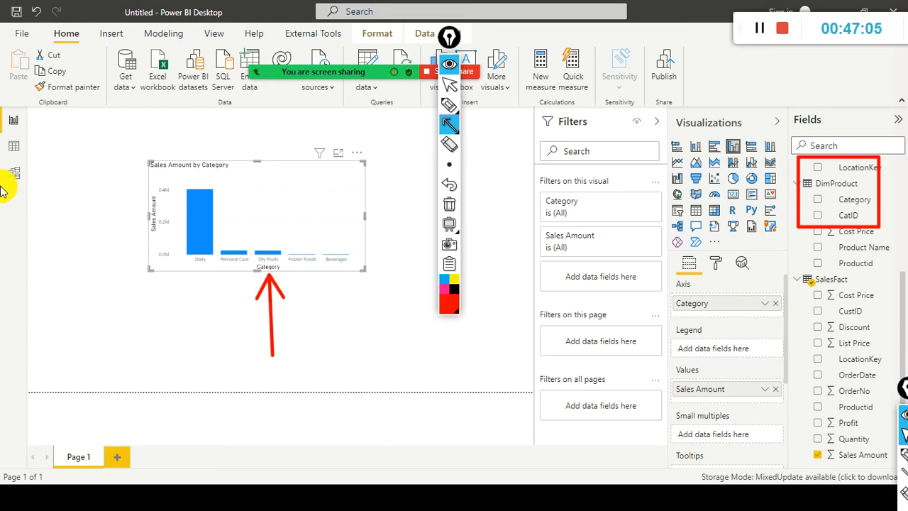
pyautogui.moveTo(45, 206); pyautogui.dragTo(145, 206)
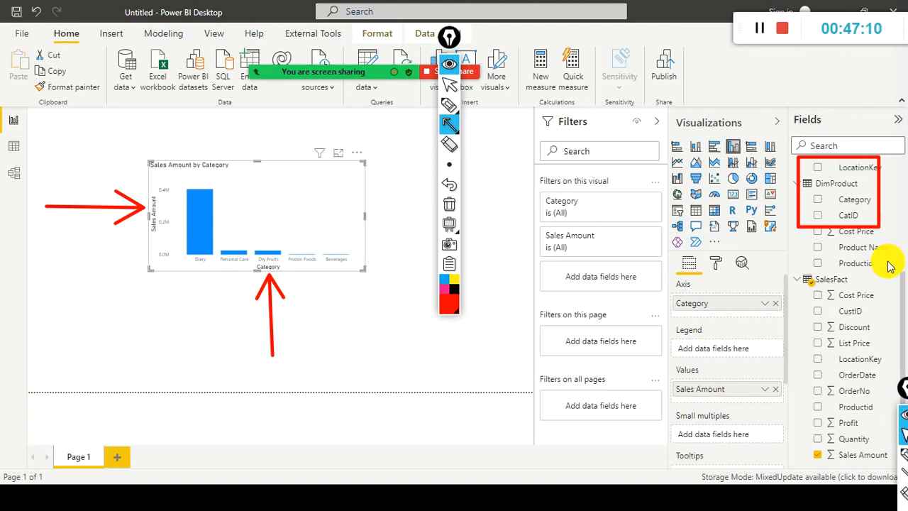
pyautogui.press('Escape')
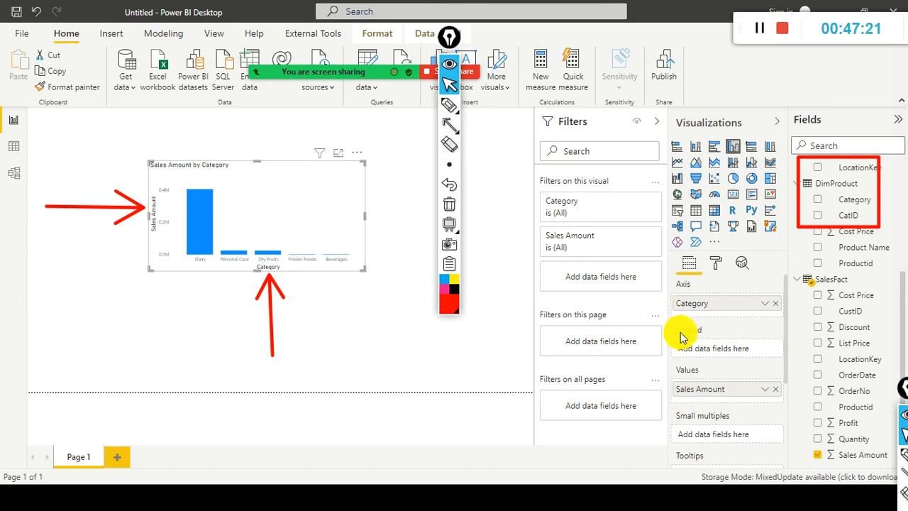
pyautogui.hotkey('ctrl', 'shift', 'r')
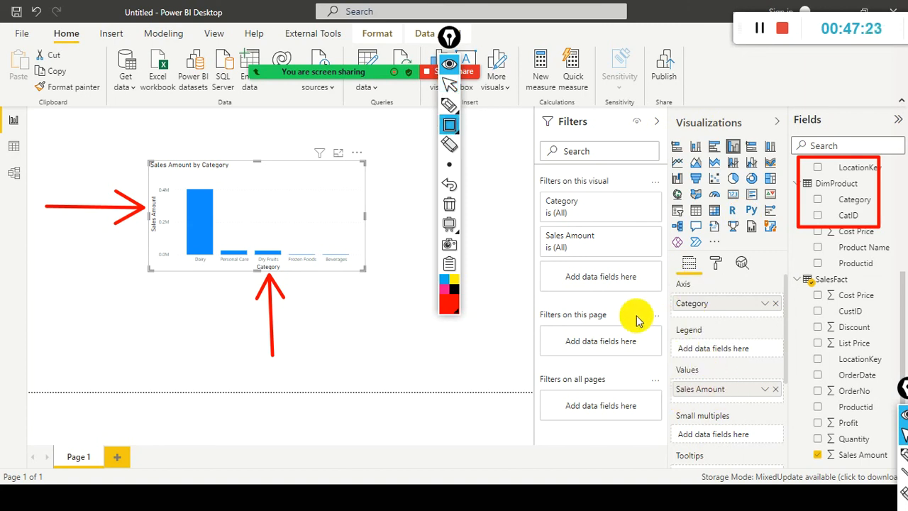
pyautogui.moveTo(657, 275)
pyautogui.mouseDown()
pyautogui.moveTo(707, 404)
pyautogui.moveTo(792, 412)
pyautogui.mouseUp()
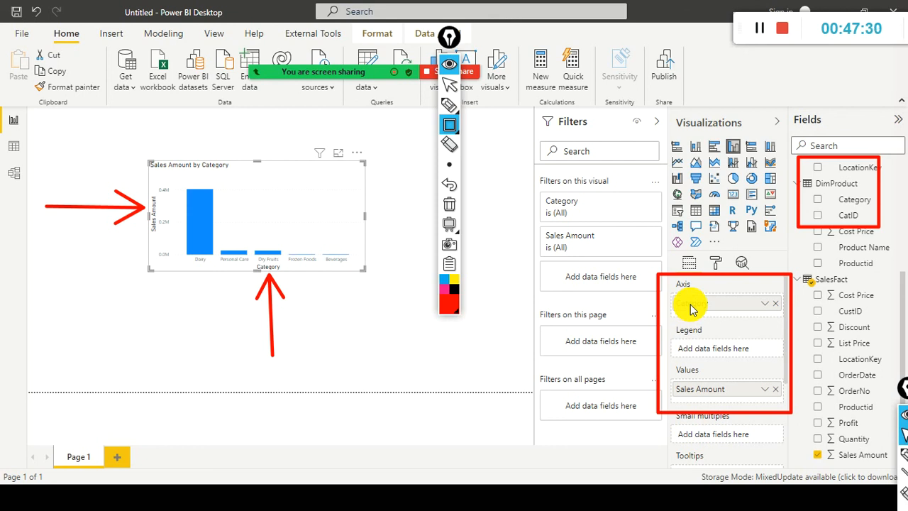
pyautogui.press('Escape')
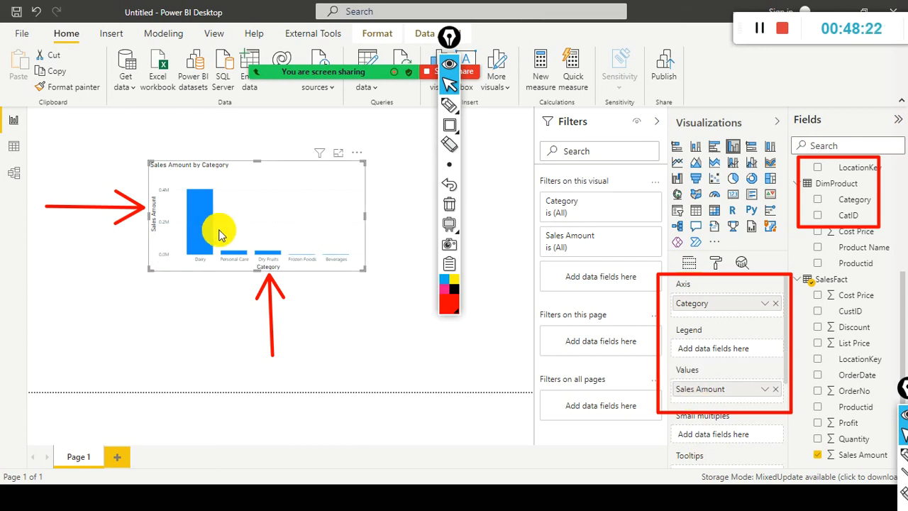
# Switch to SQL Server Management Studio and select the top 1000 rows of the dbo.SalesFact table in the Sales database.
pyautogui.hotkey('alt', 'Tab')
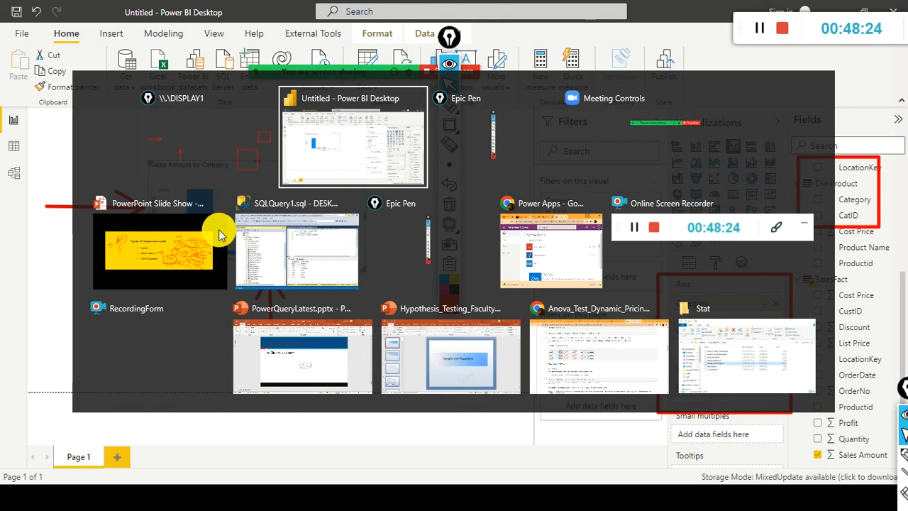
pyautogui.hotkey('alt', 'Tab')
pyautogui.hotkey('alt', 'Tab')
pyautogui.hotkey('alt', 'Tab')
pyautogui.hotkey('alt', 'Tab')
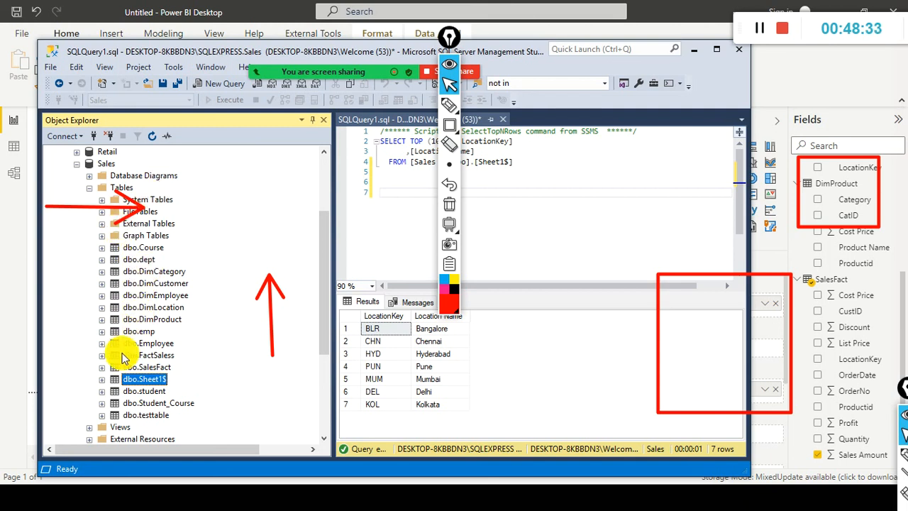
pyautogui.click(102, 367)
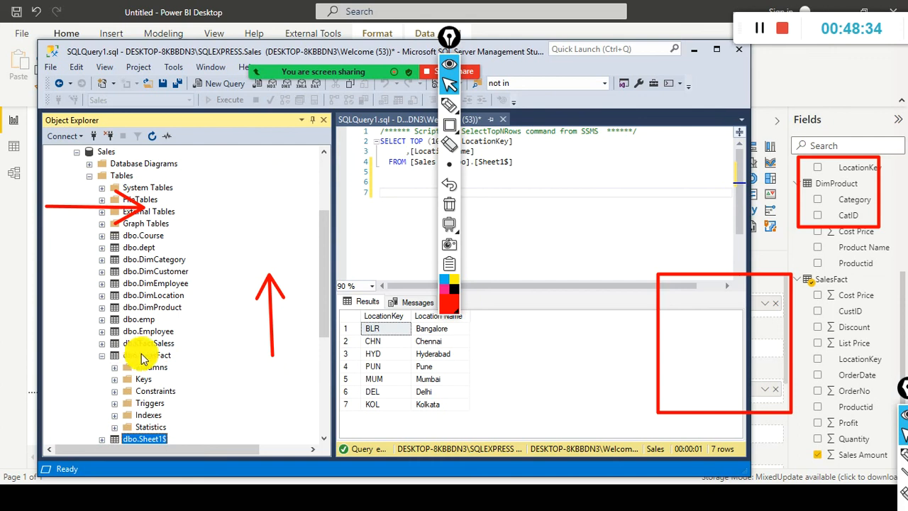
pyautogui.click(147, 354)
pyautogui.rightClick(147, 356)
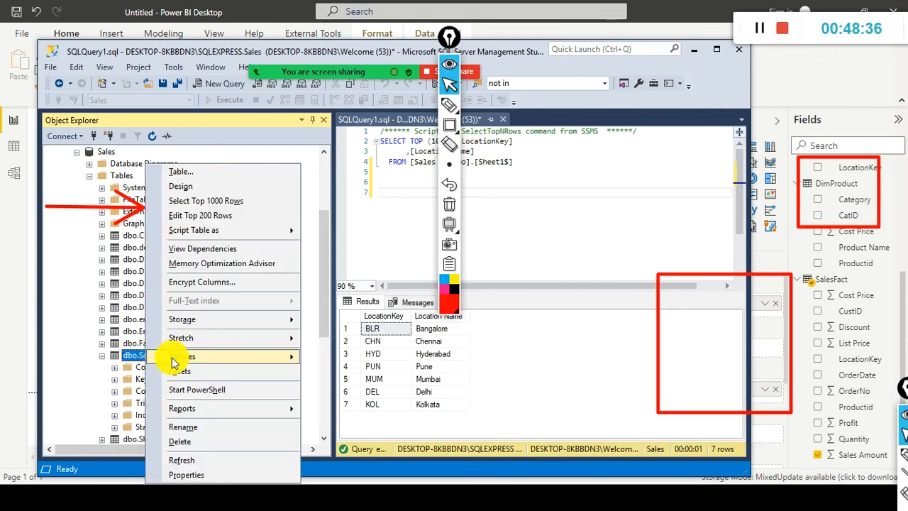
pyautogui.click(224, 202)
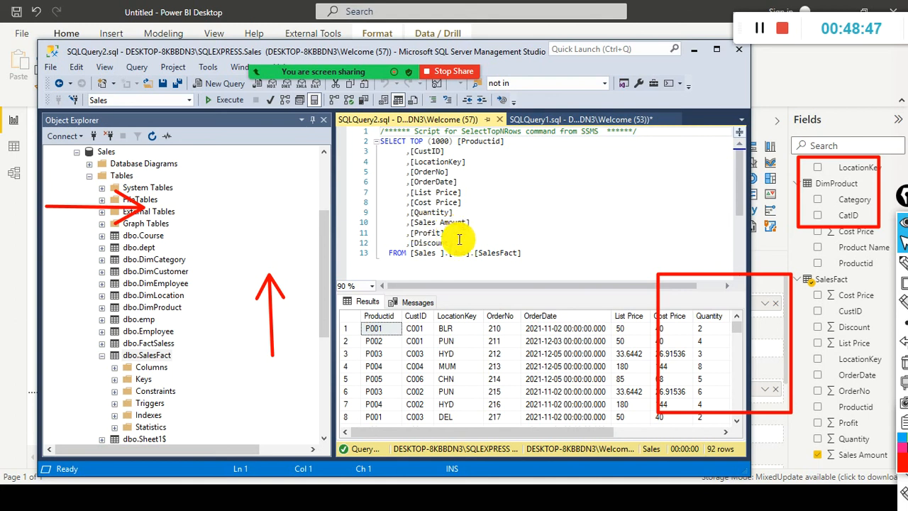
# Remove every column except Sales Amount from the SELECT list of the SalesFact query.
pyautogui.moveTo(459, 239); pyautogui.dragTo(394, 232)
pyautogui.press('Delete')
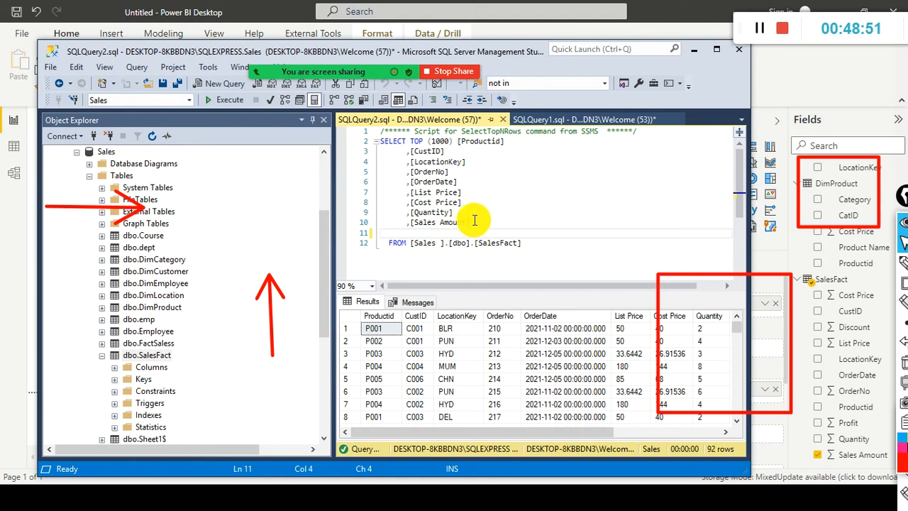
pyautogui.moveTo(454, 213); pyautogui.dragTo(385, 150)
pyautogui.press('Delete')
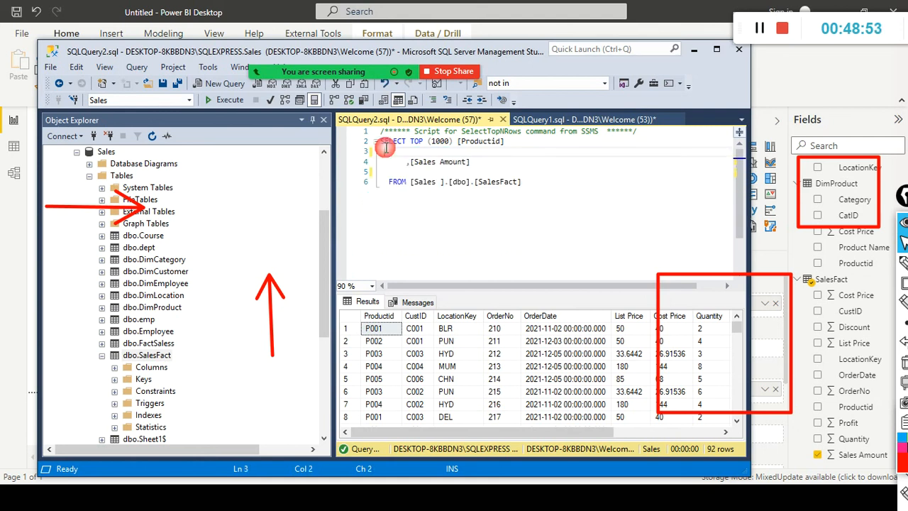
pyautogui.click(461, 140)
pyautogui.press('Delete')
pyautogui.press('Delete')
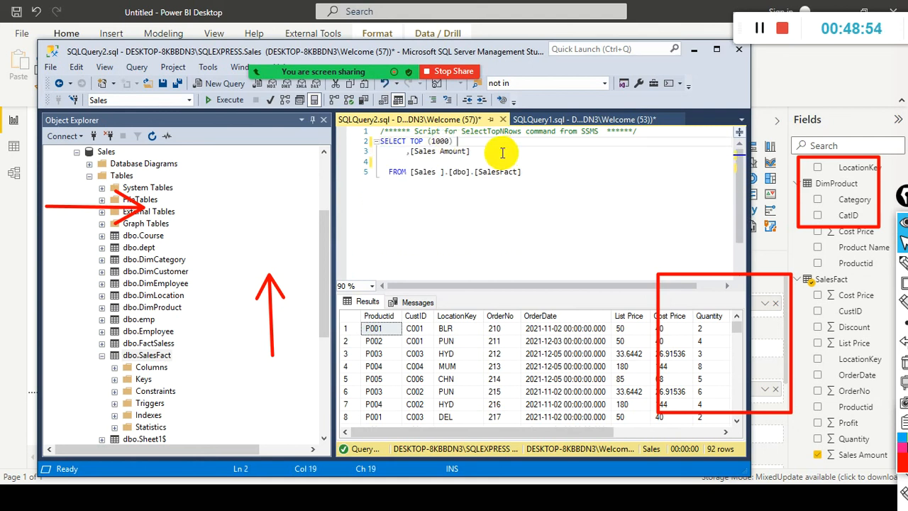
# Delete the leading comma and the blank line from the SalesFact query, and execute it.
pyautogui.click(407, 151)
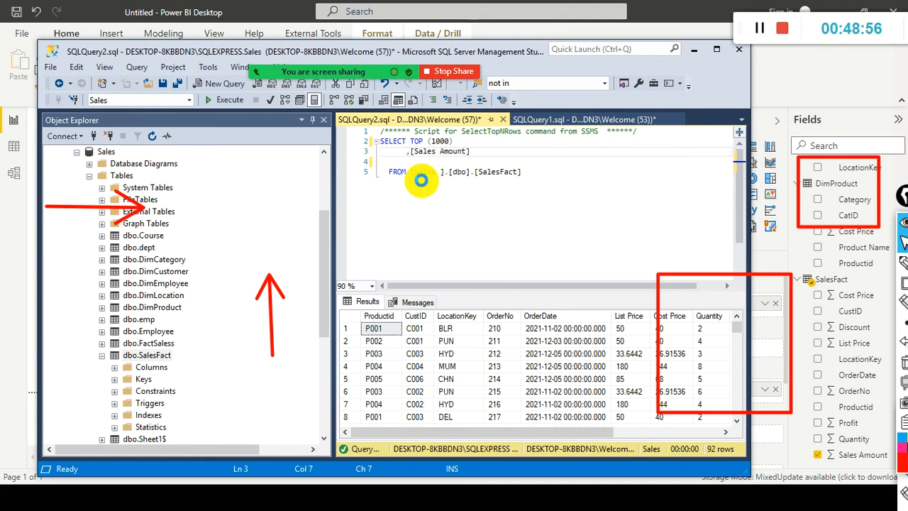
pyautogui.press('Delete')
pyautogui.click(496, 161)
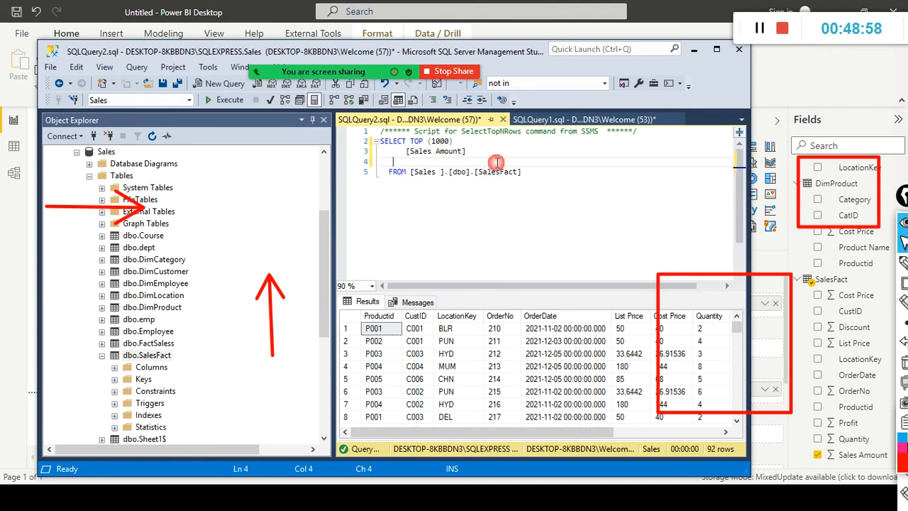
pyautogui.press('Delete')
pyautogui.moveTo(547, 177); pyautogui.dragTo(312, 129)
pyautogui.click(224, 100)
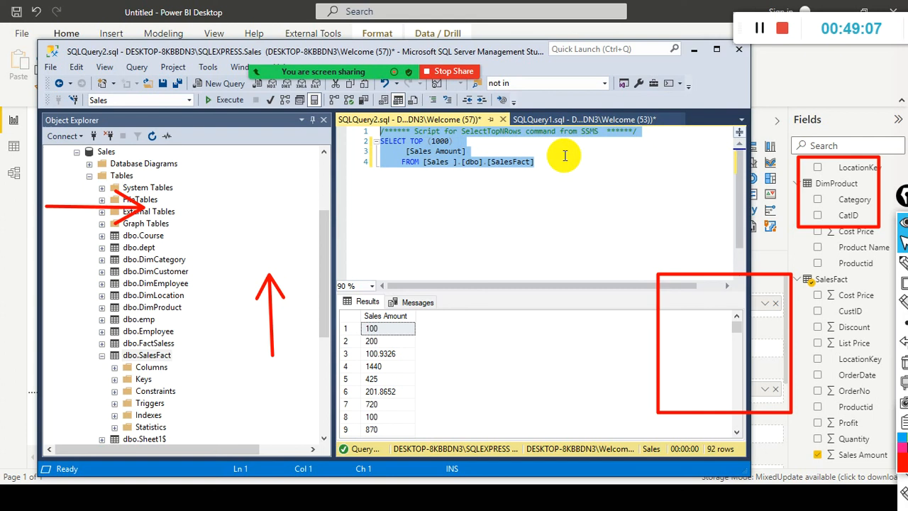
pyautogui.click(475, 181)
pyautogui.hotkey('ctrl', 'a')
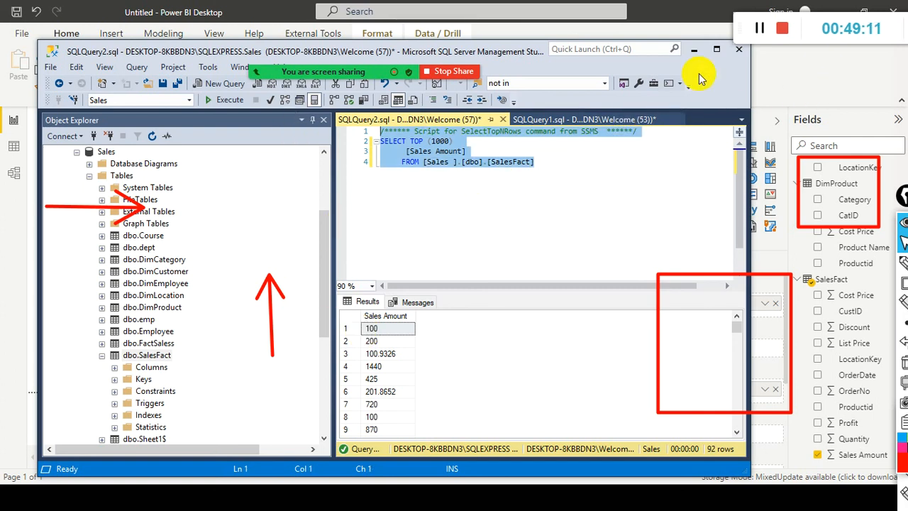
# Switch to Power BI Desktop, move the screen-sharing bar off the ribbon and open the Power Query Editor.
pyautogui.click(799, 71)
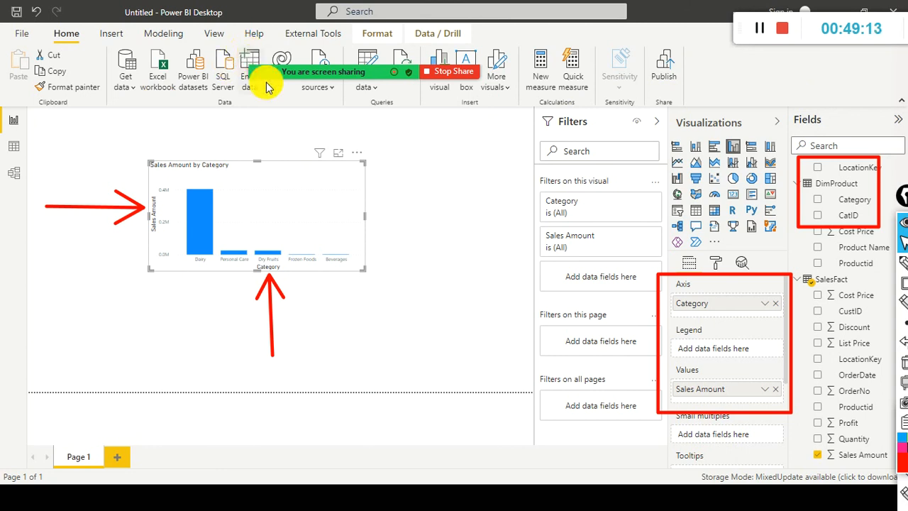
pyautogui.moveTo(360, 74)
pyautogui.moveTo(41, 44); pyautogui.dragTo(96, 370)
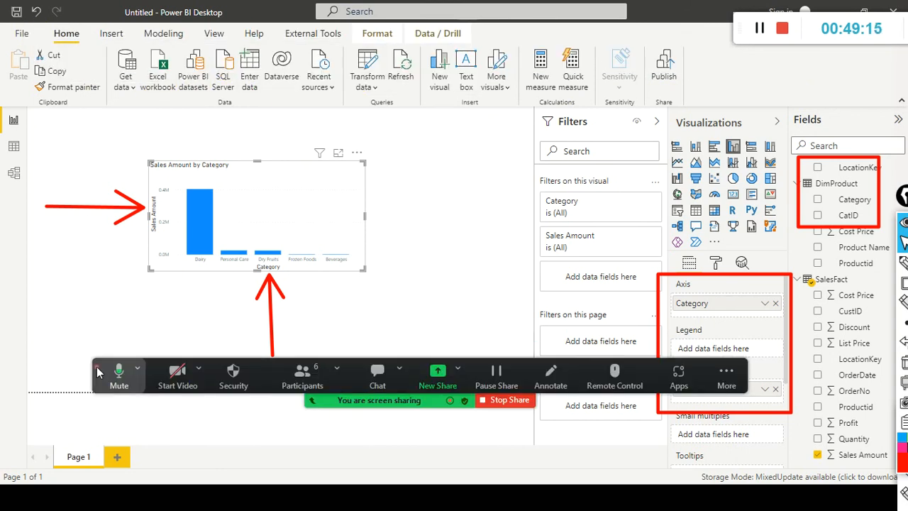
pyautogui.click(378, 91)
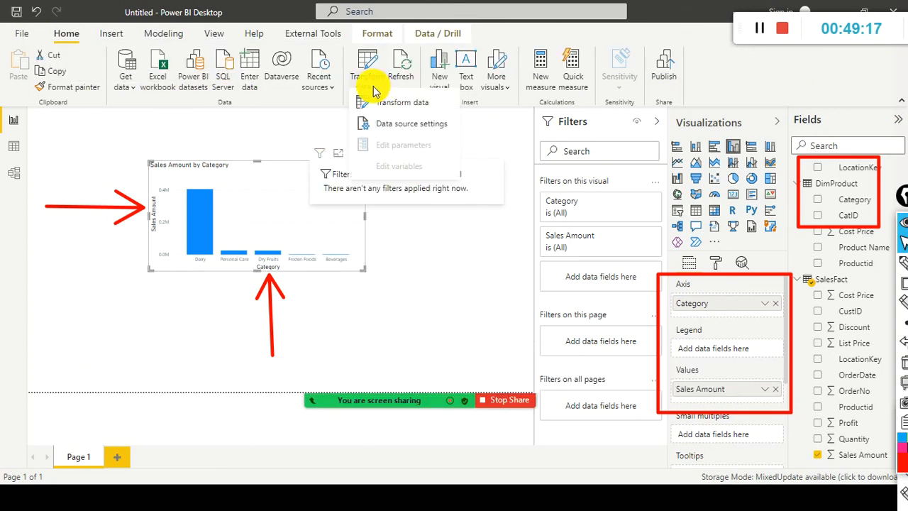
pyautogui.click(376, 104)
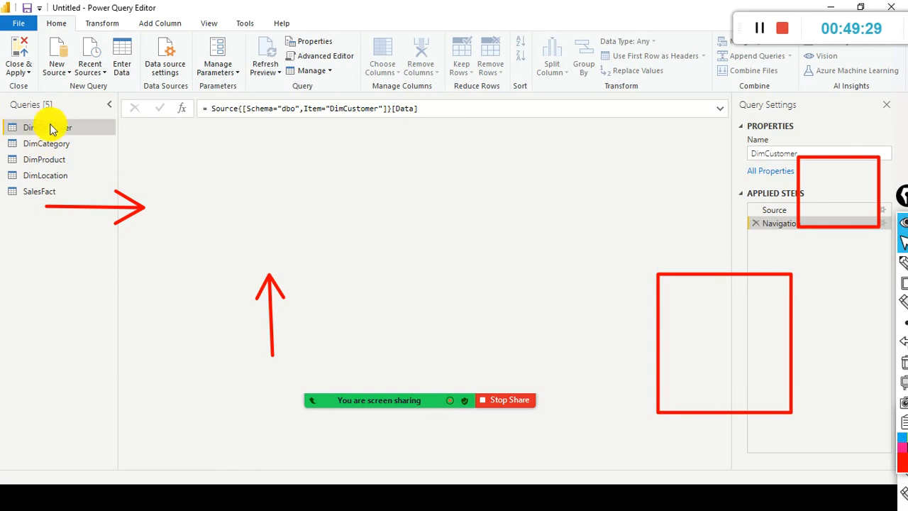
# Open the SalesFact query and refresh its data preview.
pyautogui.doubleClick(30, 191)
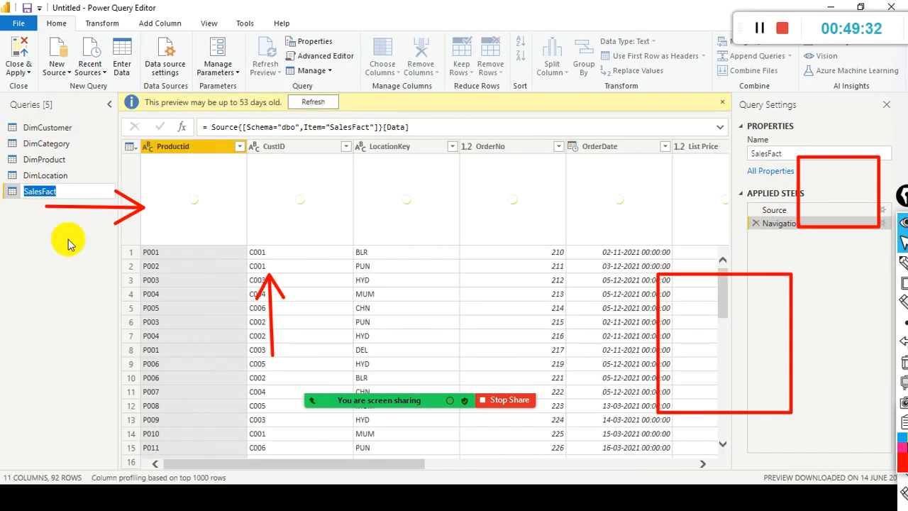
pyautogui.click(38, 279)
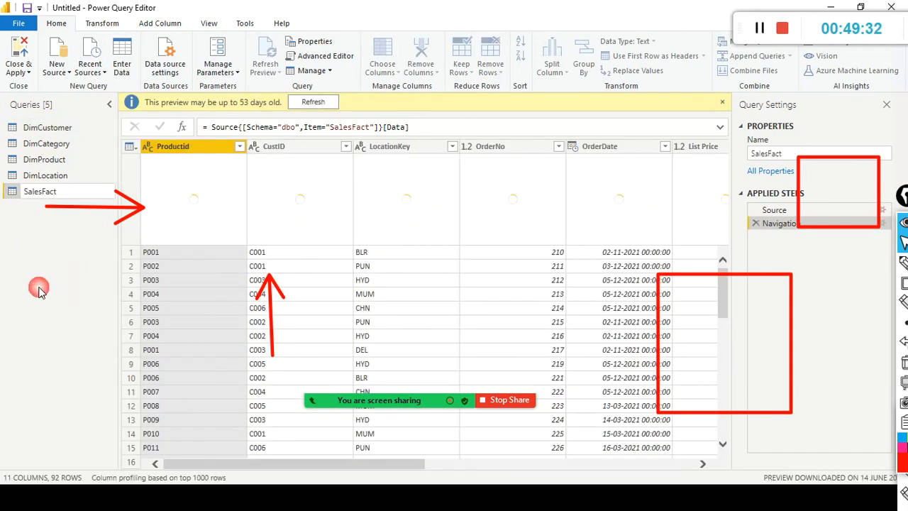
pyautogui.click(311, 102)
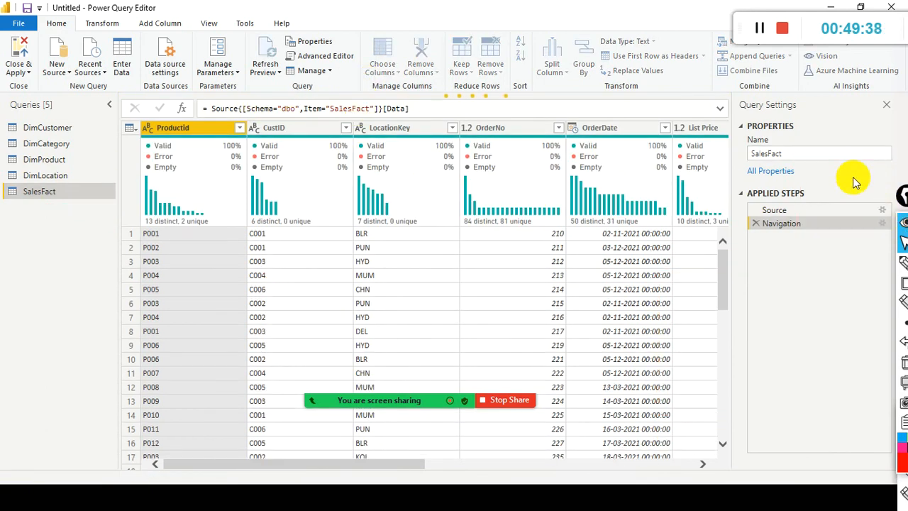
# Check the options of the SalesFact query's Source and Navigation steps, and view the native query of the Navigation step.
pyautogui.moveTo(776, 209); pyautogui.dragTo(778, 217)
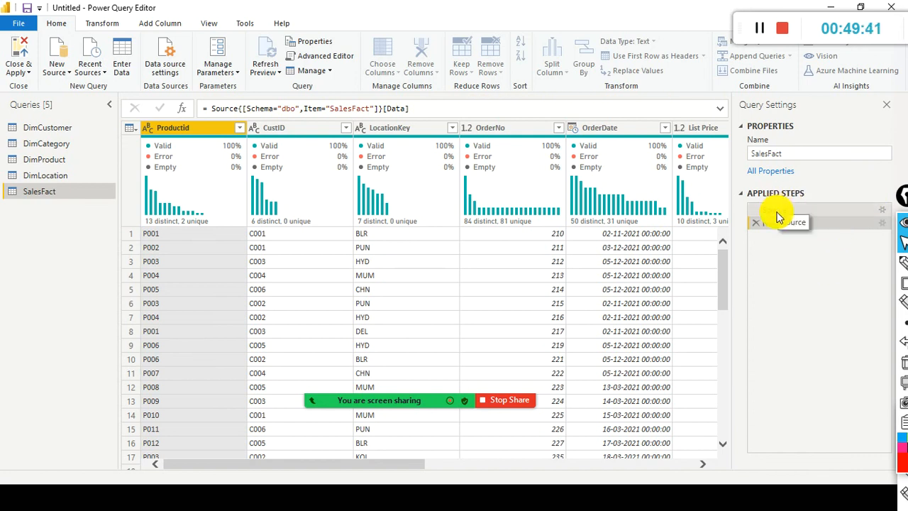
pyautogui.rightClick(777, 210)
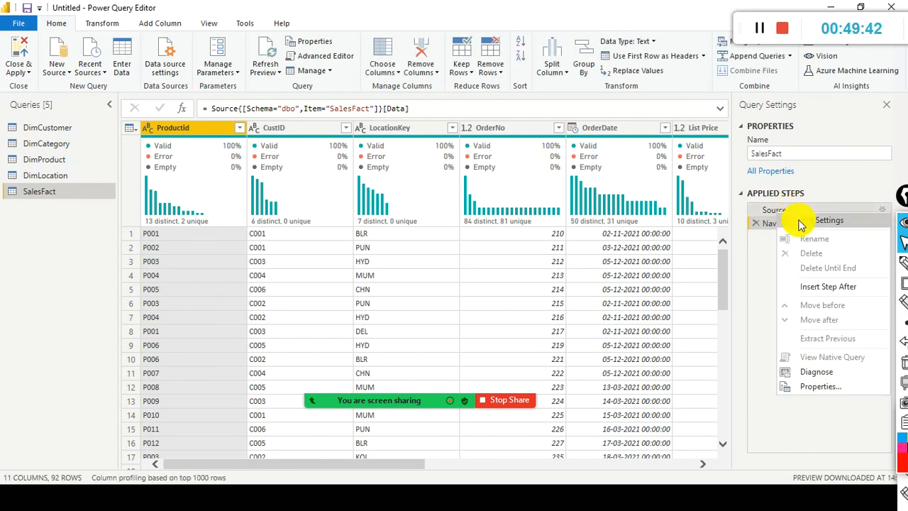
pyautogui.click(769, 278)
pyautogui.rightClick(795, 225)
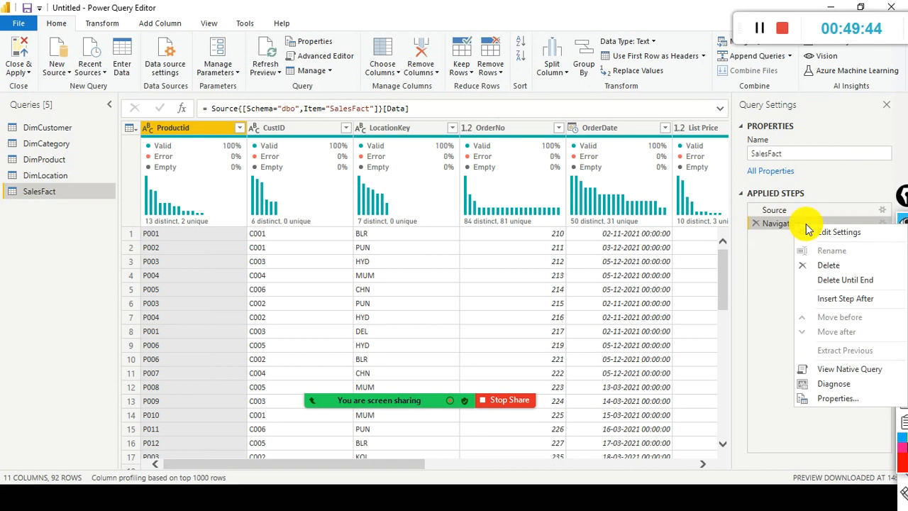
pyautogui.click(782, 289)
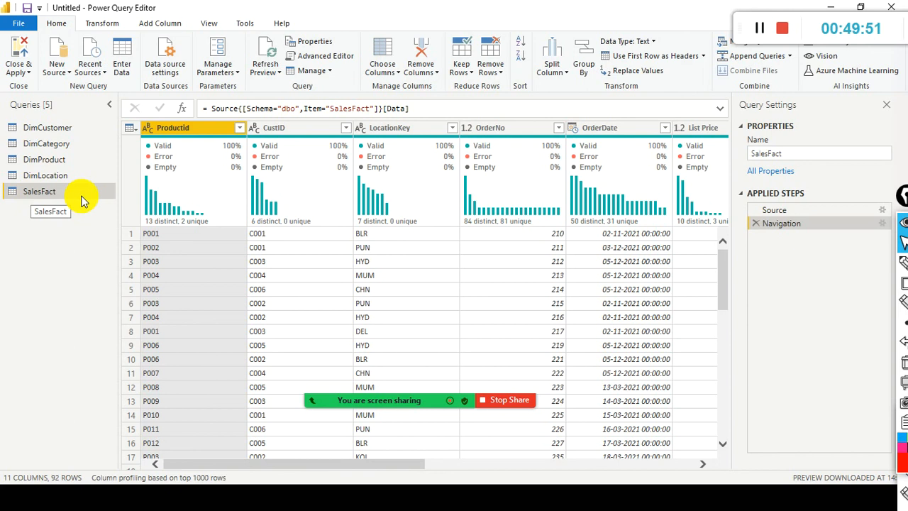
pyautogui.rightClick(782, 224)
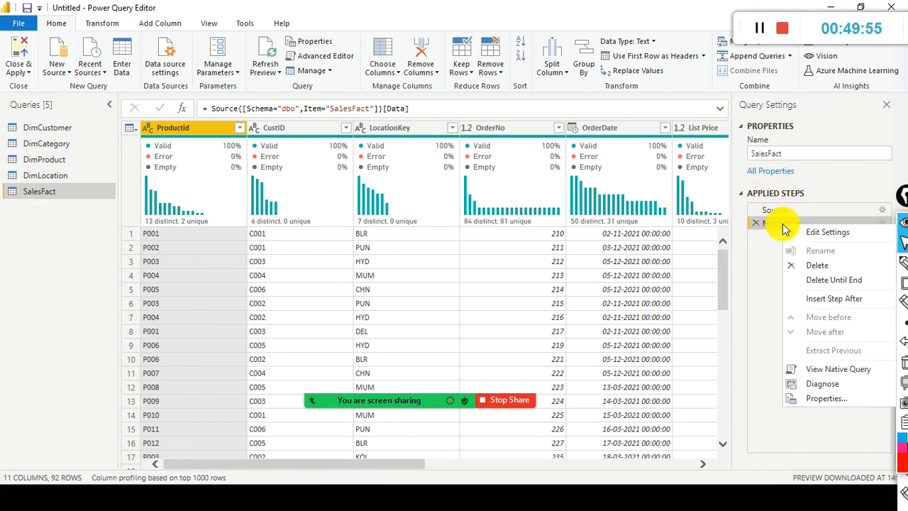
pyautogui.click(851, 371)
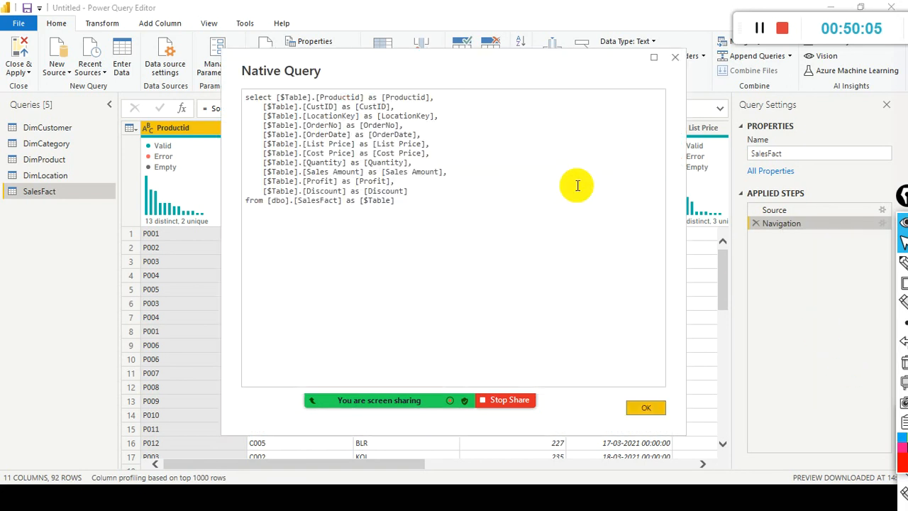
# Highlight the whole native query and its Sales Amount line for inspection, and close the Native Query window.
pyautogui.hotkey('ctrl', 'a')
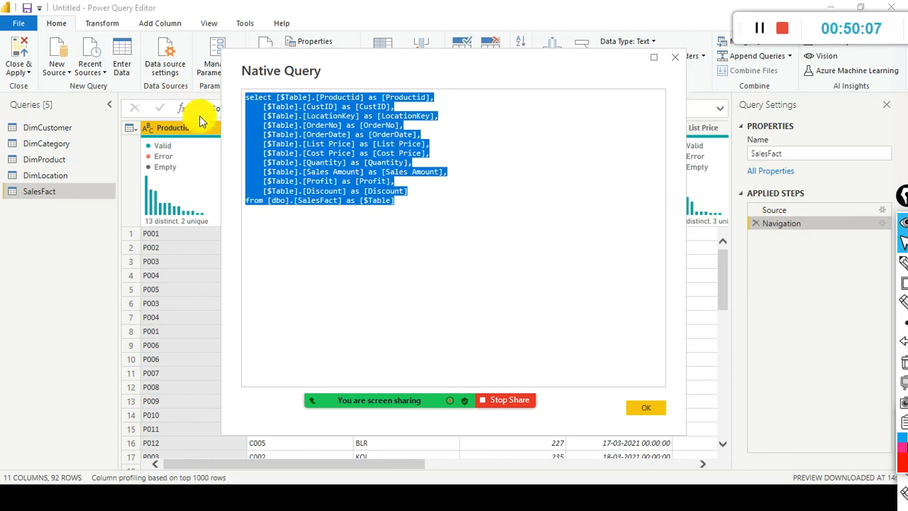
pyautogui.click(410, 203)
pyautogui.moveTo(266, 171); pyautogui.dragTo(452, 175)
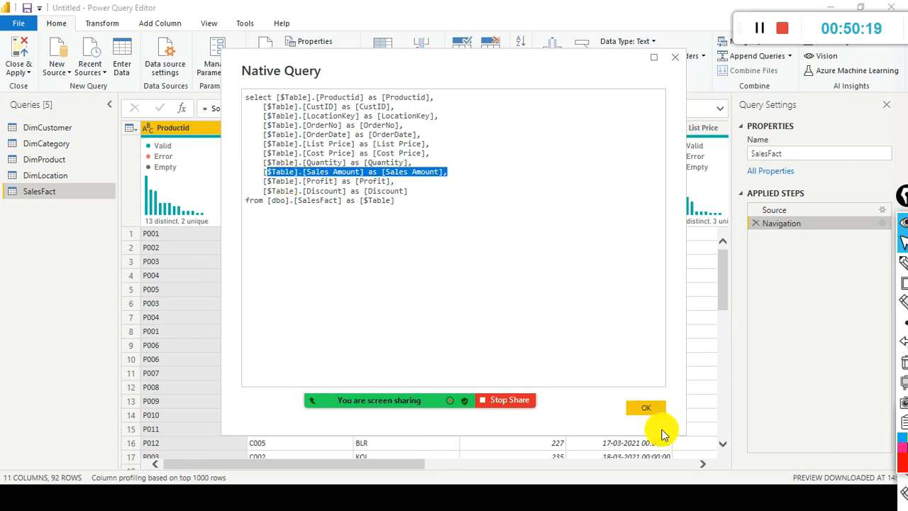
pyautogui.click(651, 410)
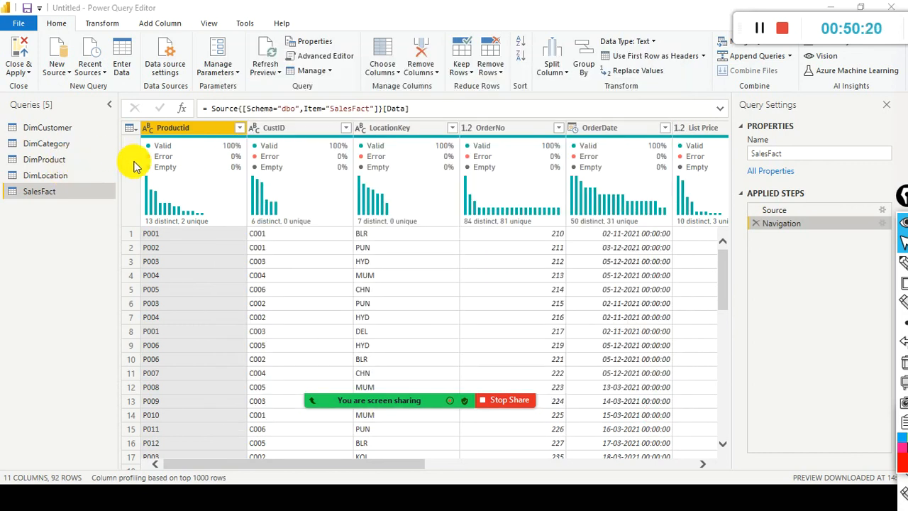
# Switch to SQL Server Management Studio and launch SQL Server Profiler.
pyautogui.hotkey('alt', 'Tab')
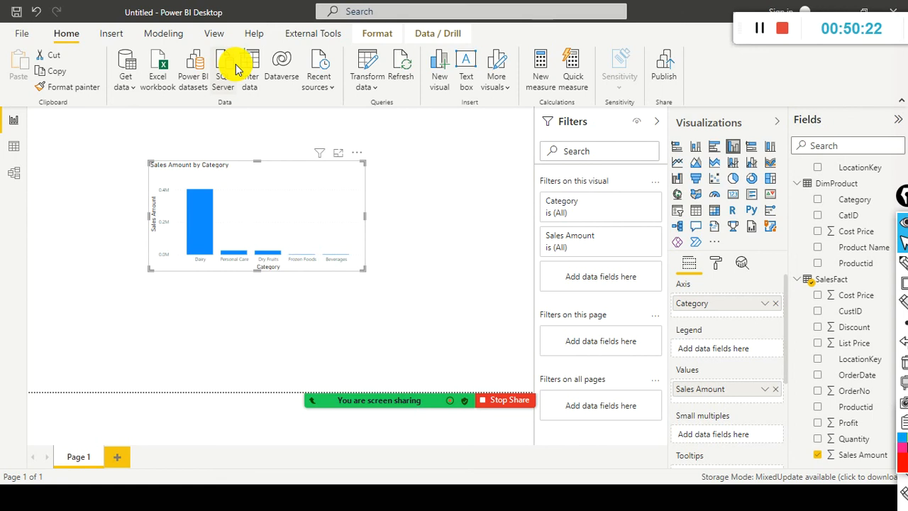
pyautogui.hotkey('alt', 'Tab')
pyautogui.hotkey('alt', 'Tab')
pyautogui.hotkey('alt', 'Tab')
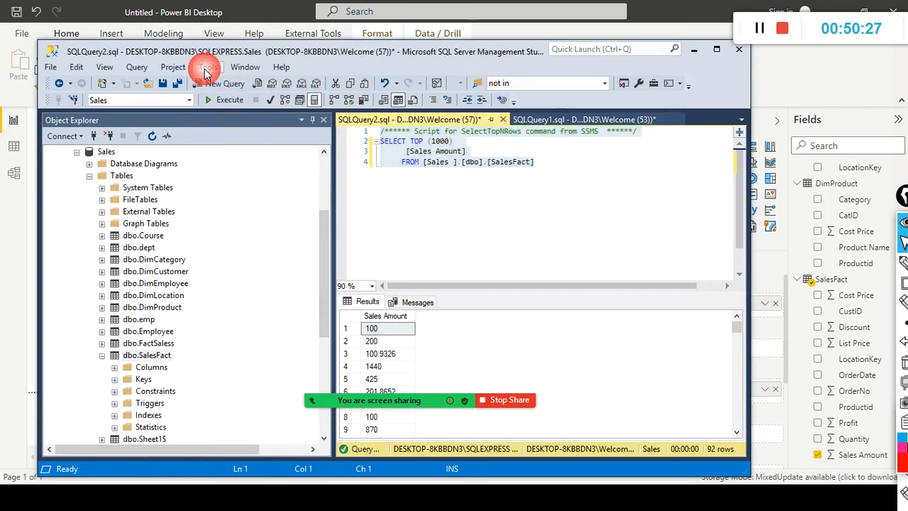
pyautogui.click(205, 68)
pyautogui.press('Escape')
pyautogui.hotkey('ctrl', 'a')
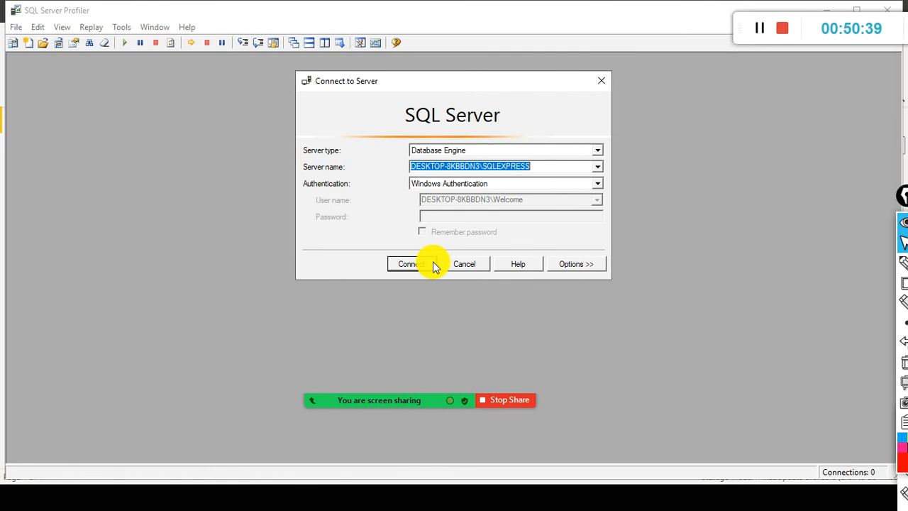
# Connect to the SQLEXPRESS database engine with Windows Authentication and run a new trace with the Standard (default) template.
pyautogui.click(414, 263)
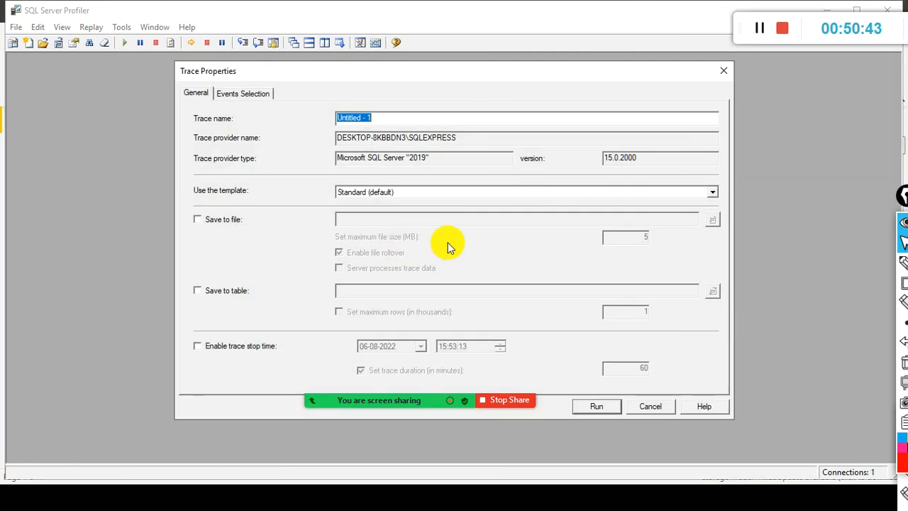
pyautogui.click(599, 404)
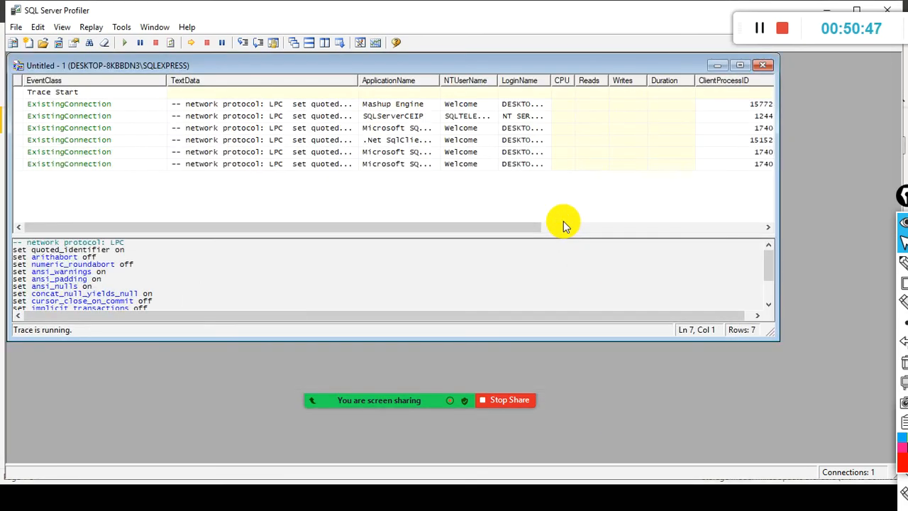
# Inspect the statement text of several ExistingConnection events in the running trace.
pyautogui.scroll(-3, 178, 276)
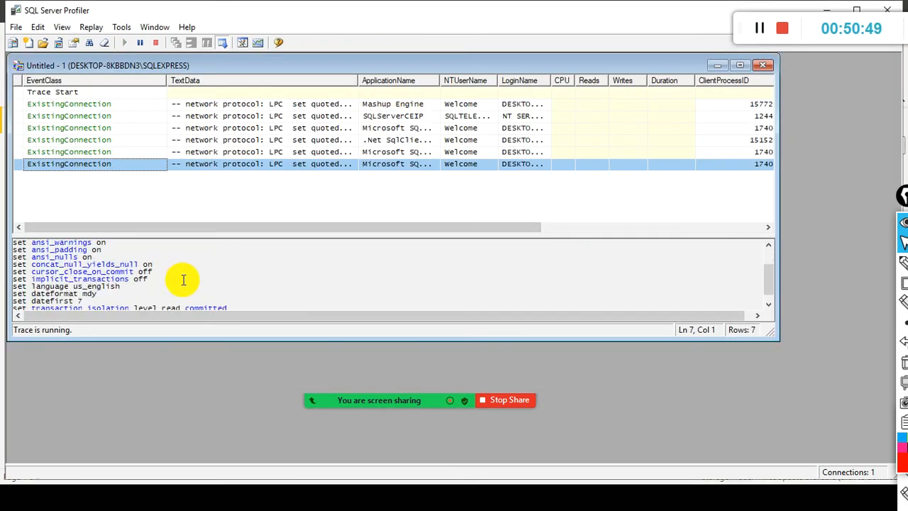
pyautogui.click(125, 154)
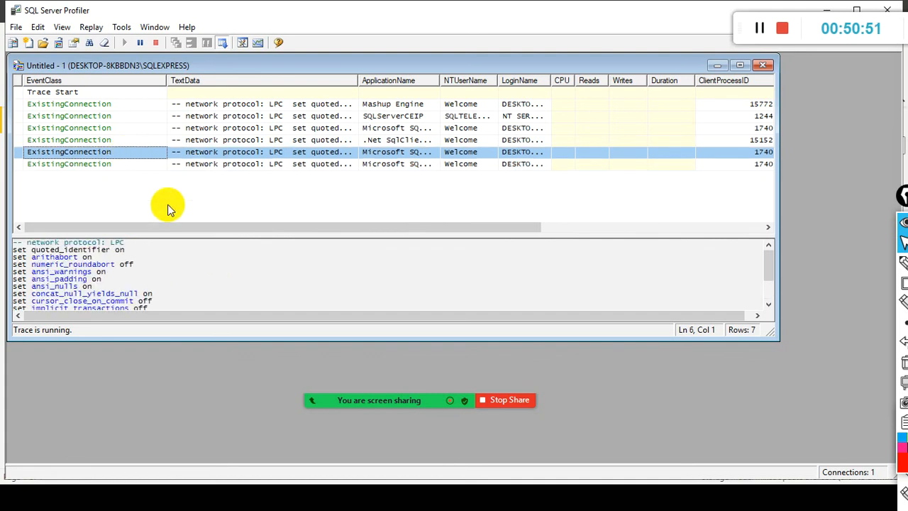
pyautogui.scroll(-3, 241, 284)
pyautogui.click(129, 140)
pyautogui.click(281, 127)
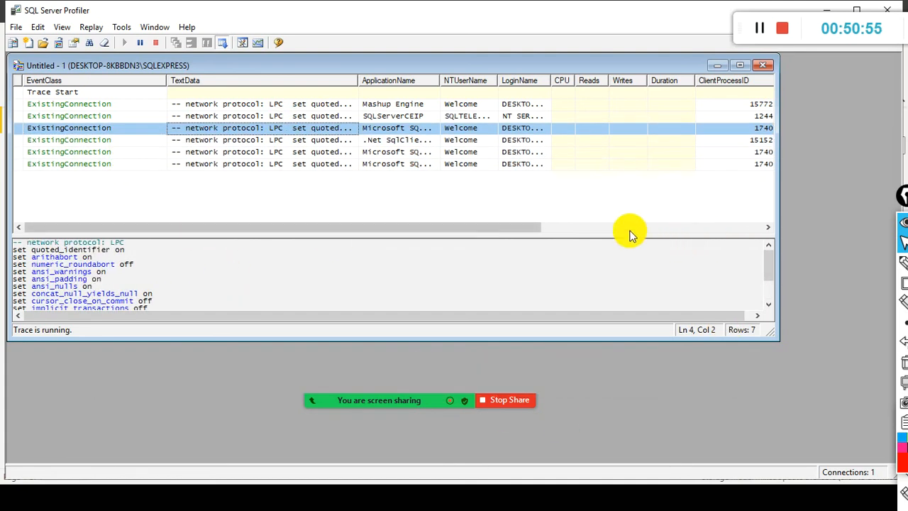
# Switch to Power BI Desktop, empty the column chart and rebuild it with DimCategory's Category on the axis and SalesFact's Sales Amount as values.
pyautogui.hotkey('alt', 'Tab')
pyautogui.hotkey('alt', 'Tab')
pyautogui.hotkey('alt', 'Tab')
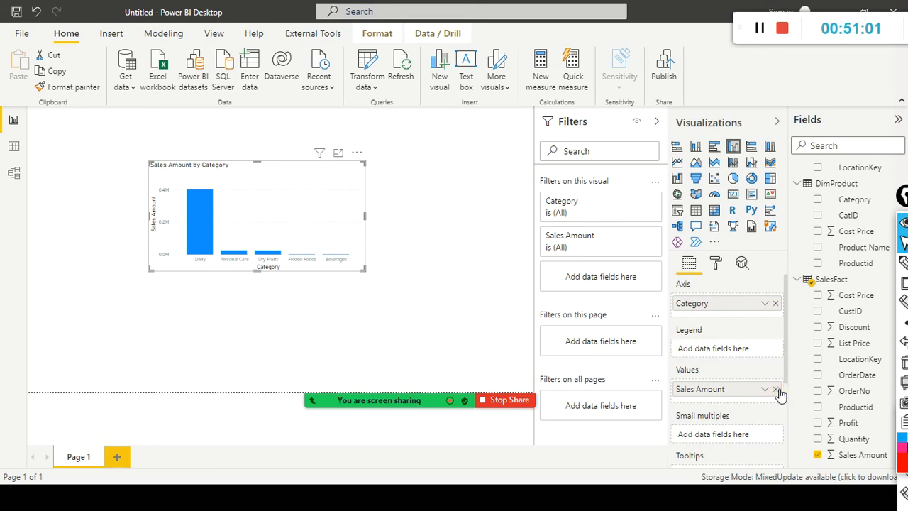
pyautogui.click(775, 303)
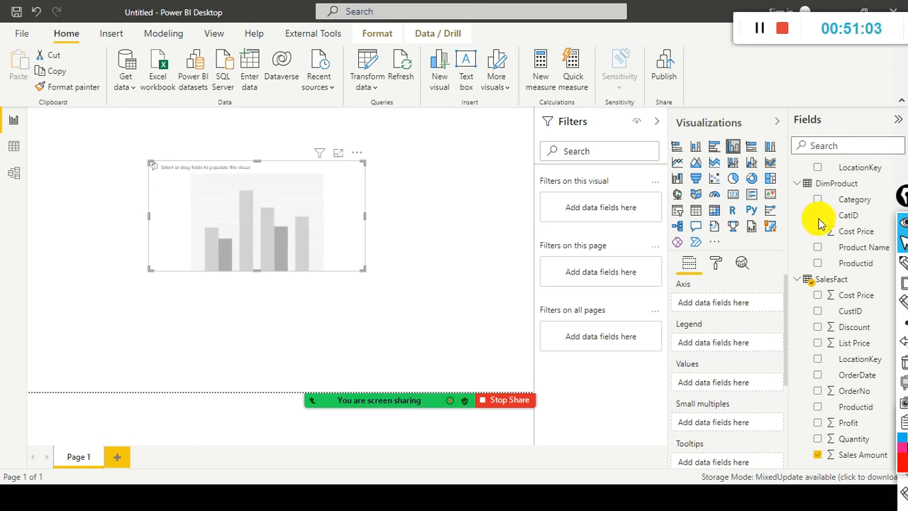
pyautogui.scroll(5, 826, 206)
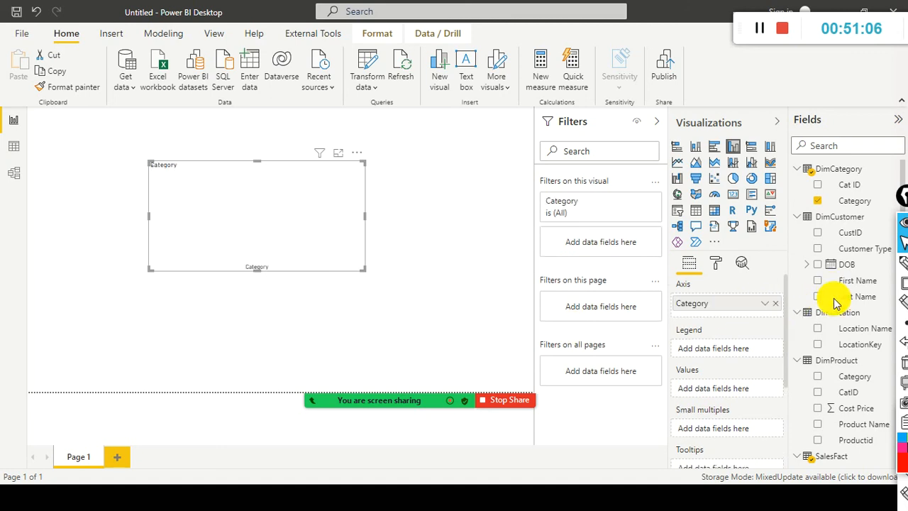
pyautogui.scroll(-5, 848, 332)
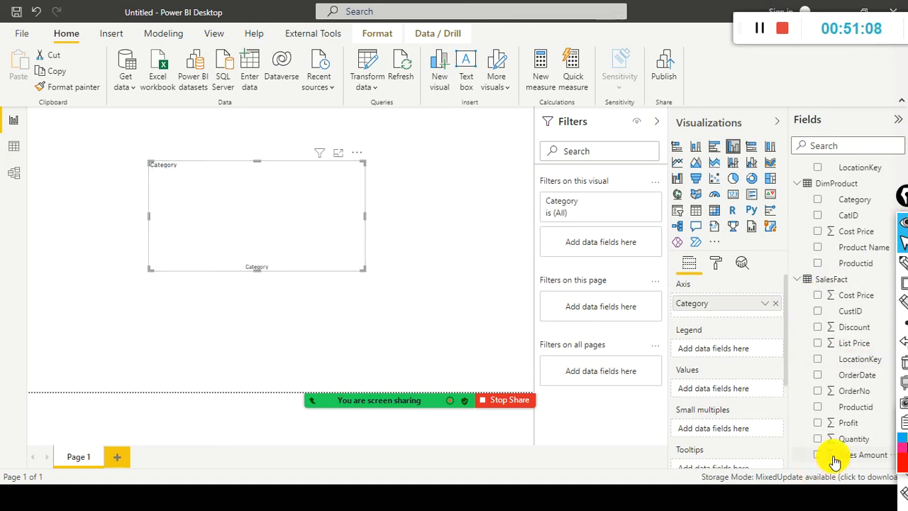
pyautogui.moveTo(477, 286); pyautogui.dragTo(331, 228)
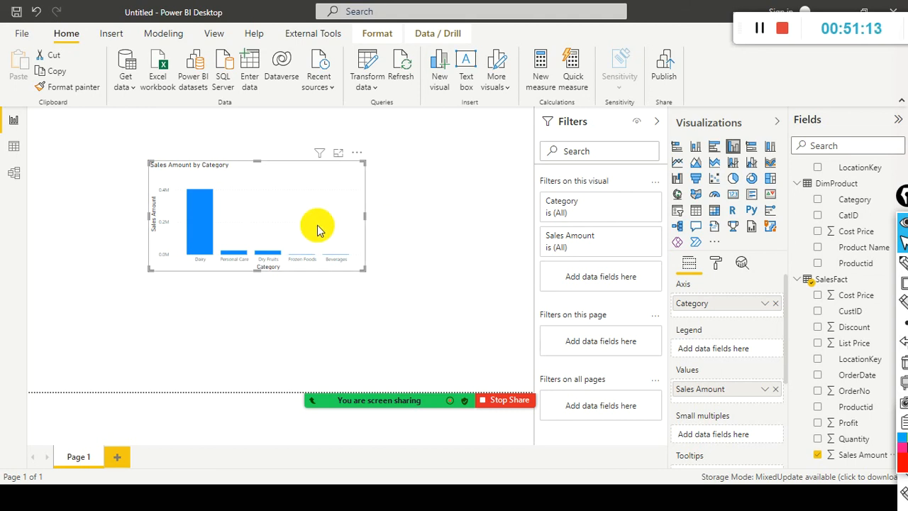
# Switch to SQL Server Profiler, stop the running trace and start it again.
pyautogui.hotkey('alt', 'Tab')
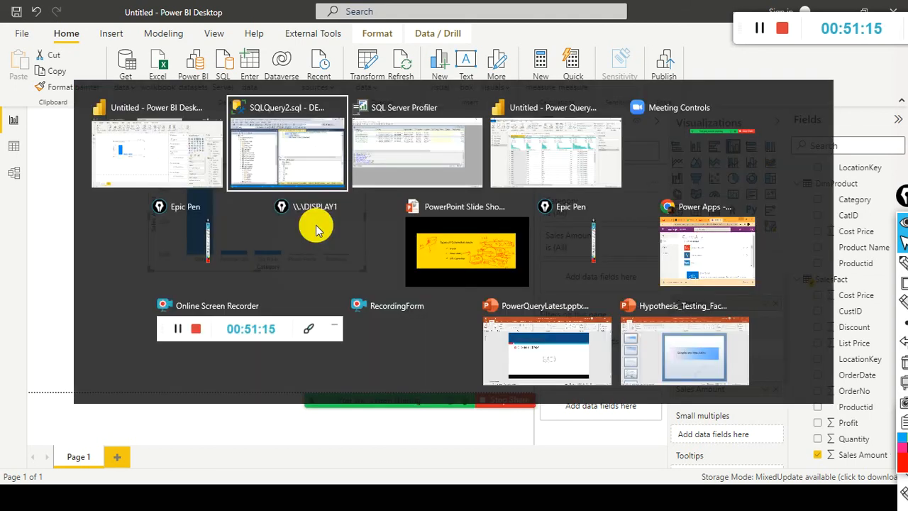
pyautogui.hotkey('alt', 'Tab')
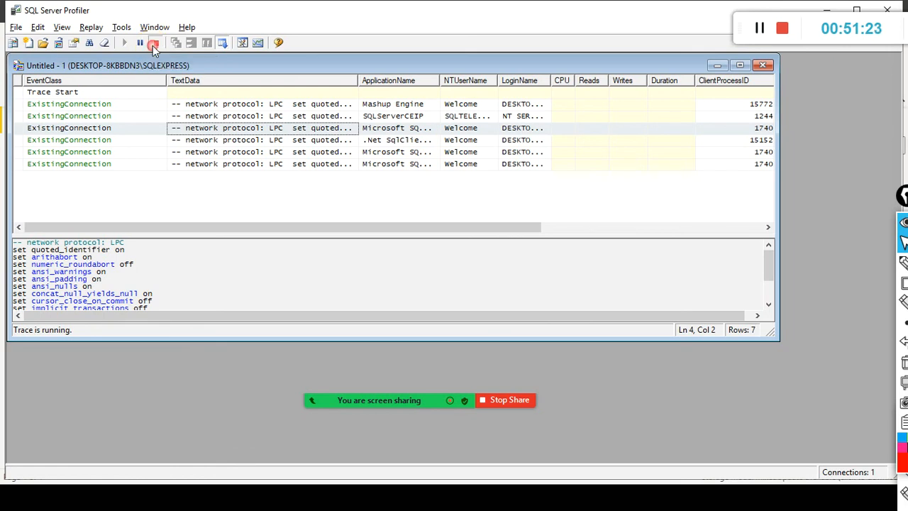
pyautogui.click(154, 44)
pyautogui.click(122, 44)
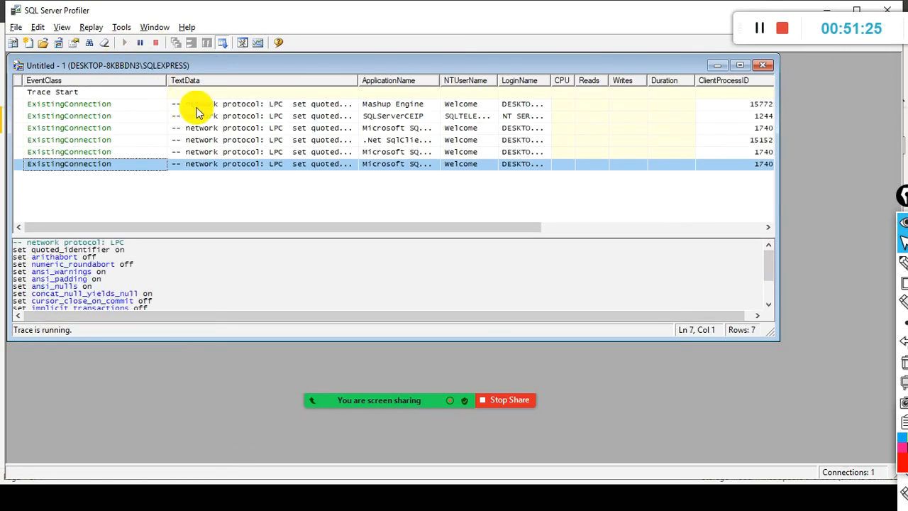
# Switch to Power BI Desktop and add DimCustomer's Customer Type as the legend of the Sales Amount by Category chart.
pyautogui.hotkey('alt', 'Tab')
pyautogui.click(348, 231)
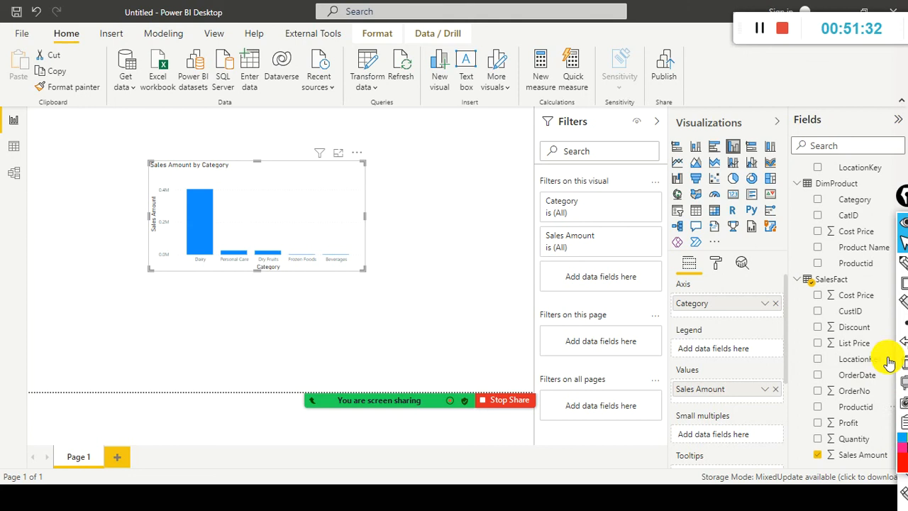
pyautogui.scroll(3, 875, 263)
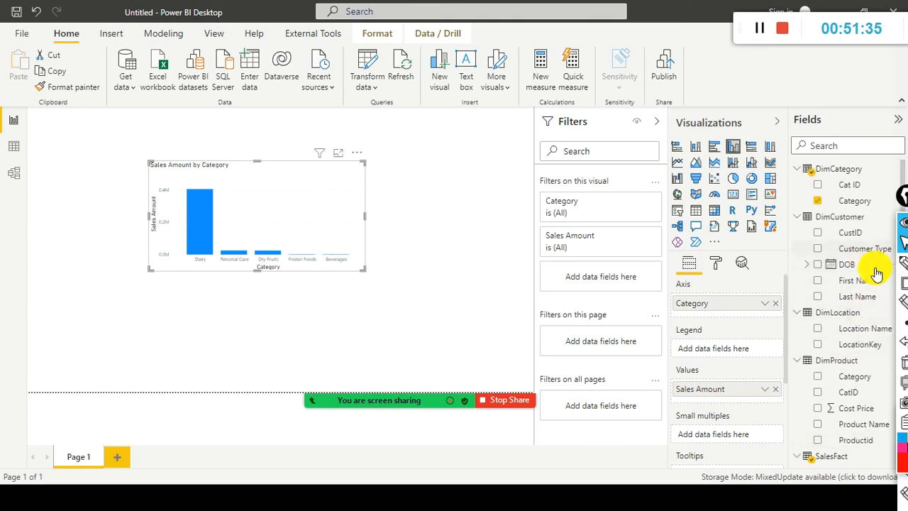
pyautogui.moveTo(872, 249); pyautogui.dragTo(740, 355)
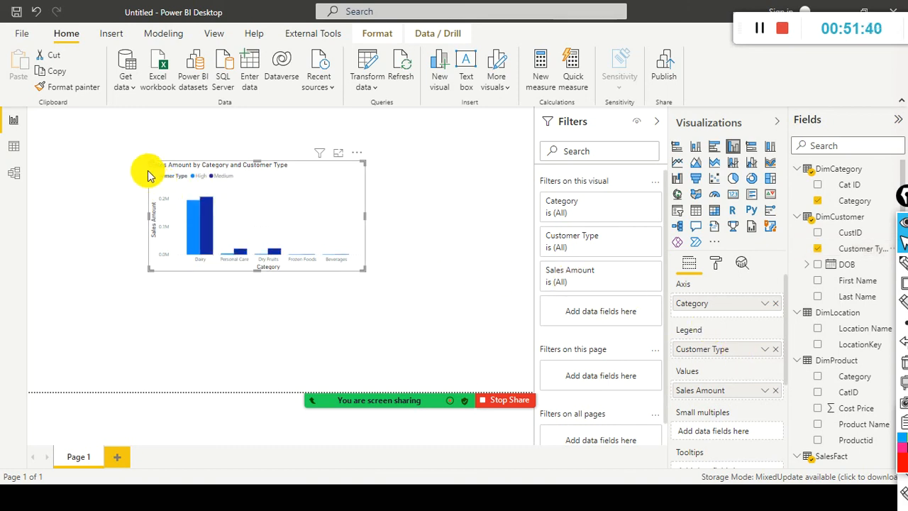
# Switch to SQL Server Profiler, enlarge the trace window and examine the SELECT statement of the latest SQL:BatchCompleted event.
pyautogui.hotkey('alt', 'Tab')
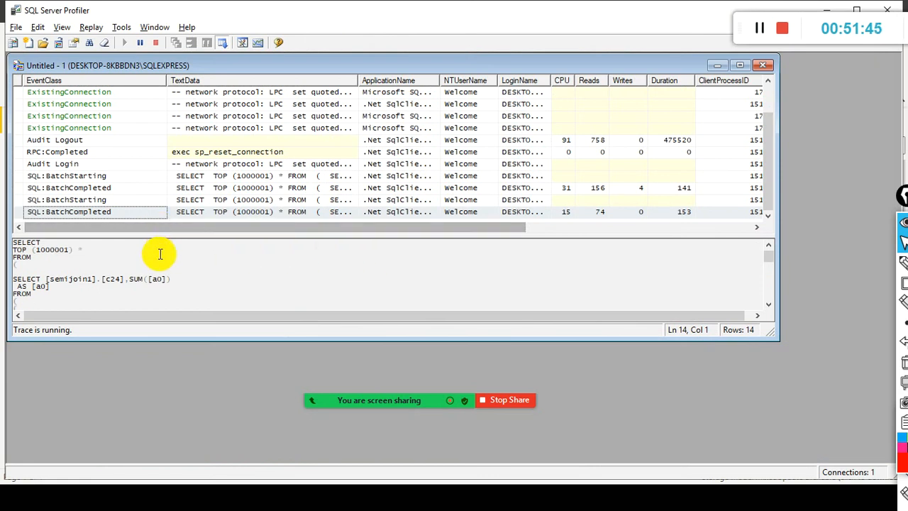
pyautogui.scroll(-3, 172, 263)
pyautogui.scroll(-1, 199, 283)
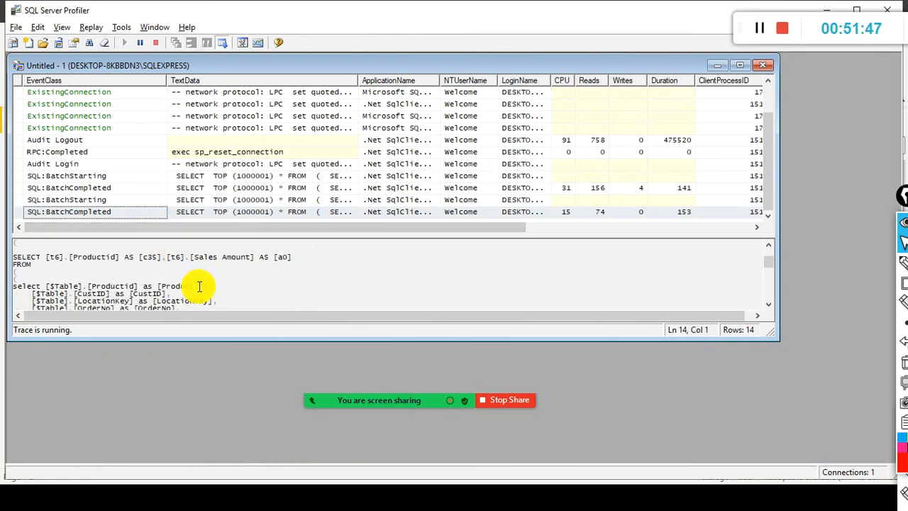
pyautogui.scroll(-5, 199, 285)
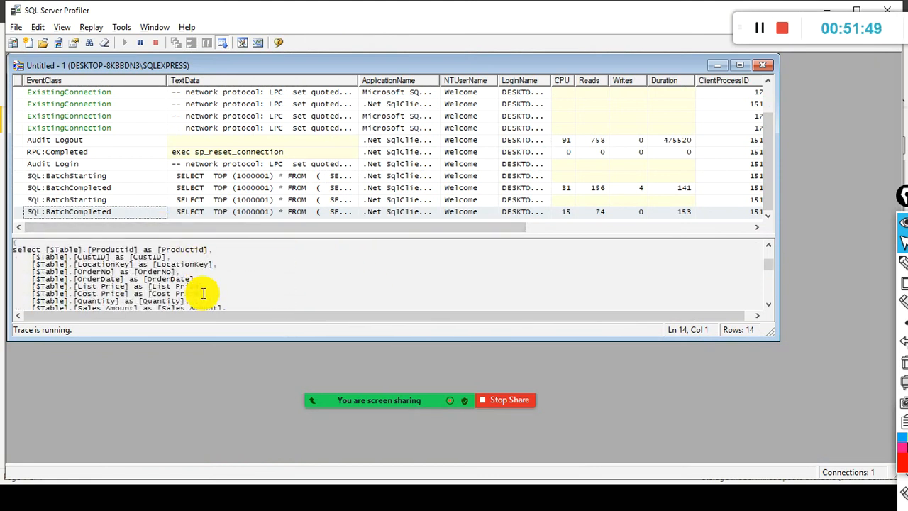
pyautogui.scroll(-5, 208, 303)
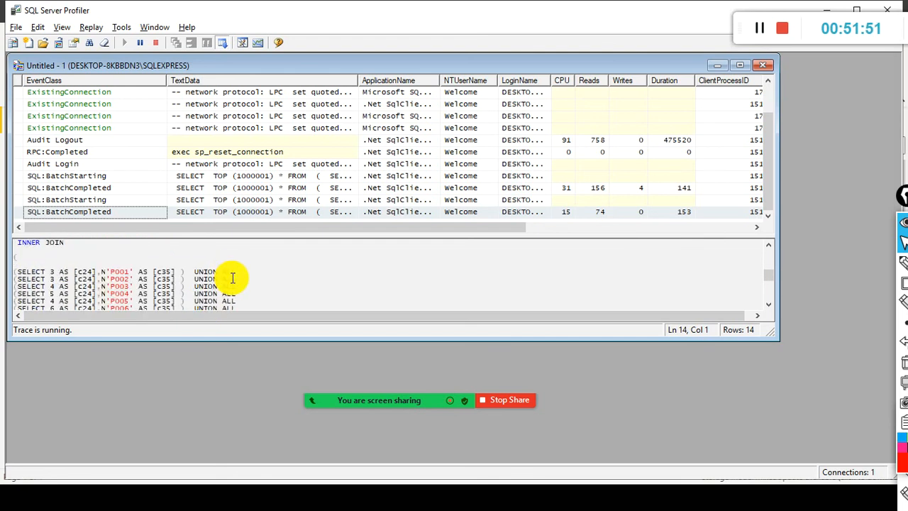
pyautogui.scroll(-2, 232, 278)
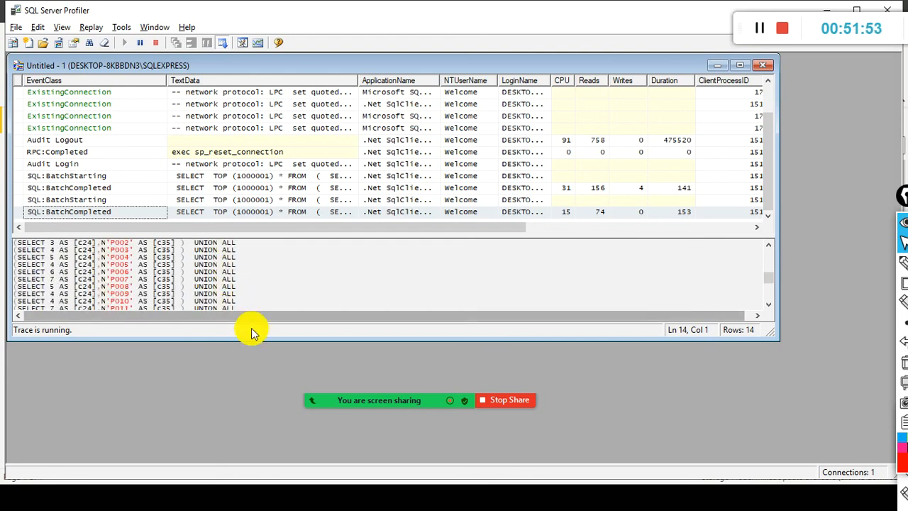
pyautogui.moveTo(259, 342); pyautogui.dragTo(264, 463)
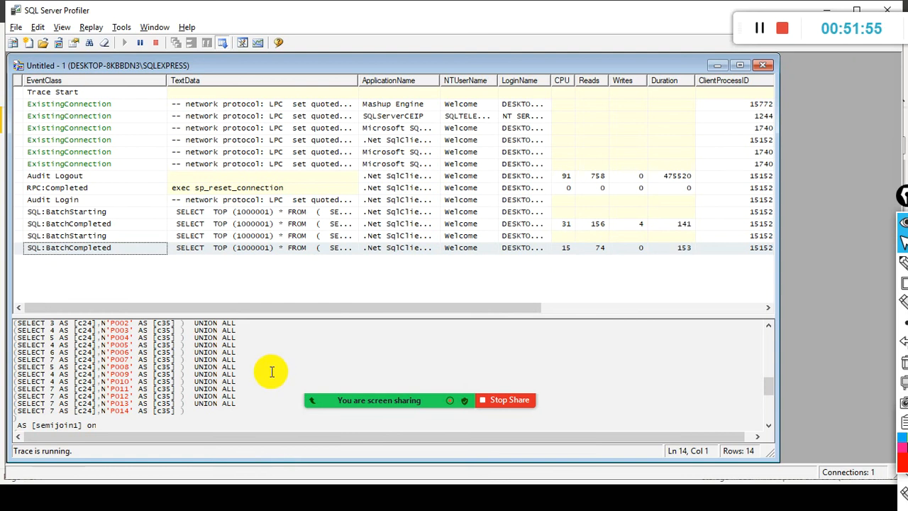
pyautogui.scroll(10, 271, 358)
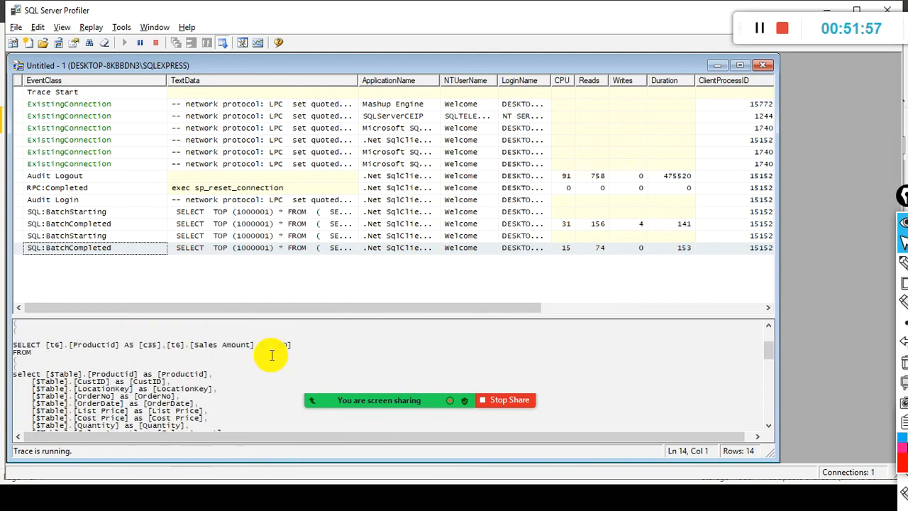
pyautogui.scroll(-6, 271, 354)
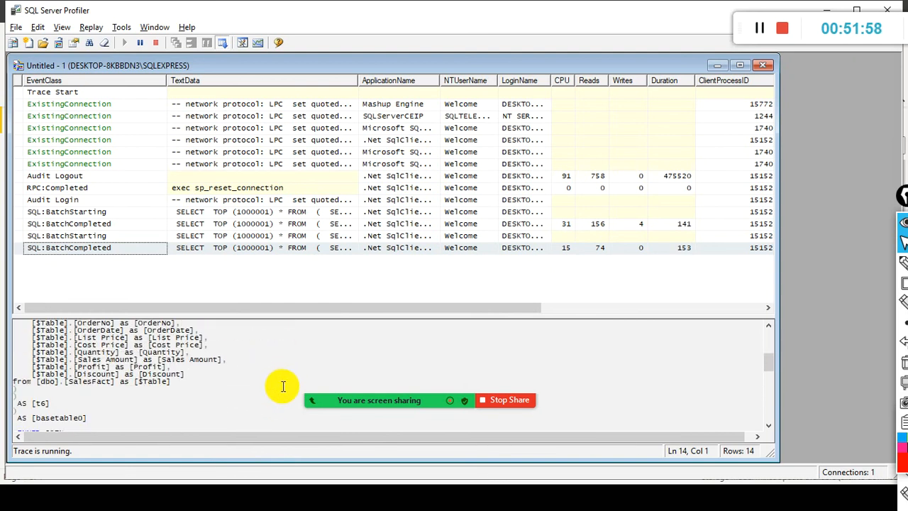
# Compare the chart's Category, Customer Type and Sales Amount fields in Power BI Desktop with the full traced statement in SQL Server Profiler.
pyautogui.hotkey('alt', 'Tab')
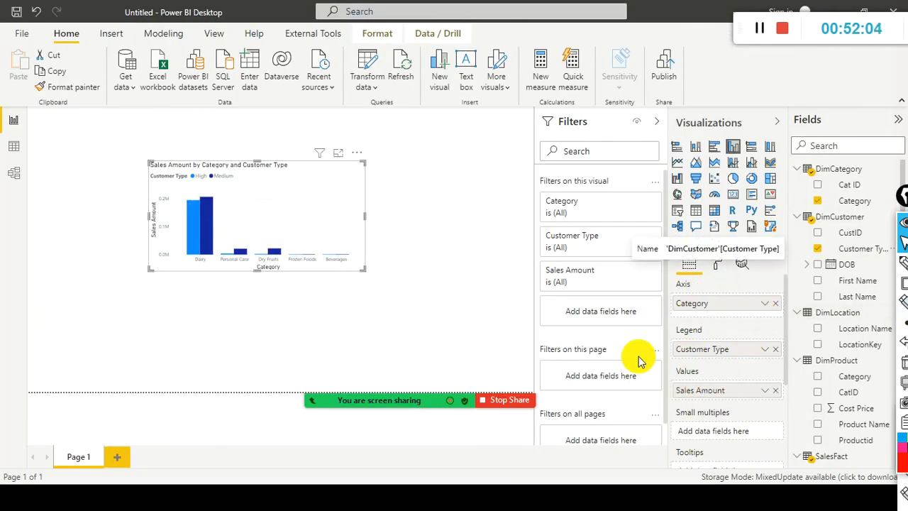
pyautogui.hotkey('alt', 'Tab')
pyautogui.scroll(5, 189, 369)
pyautogui.scroll(4, 189, 368)
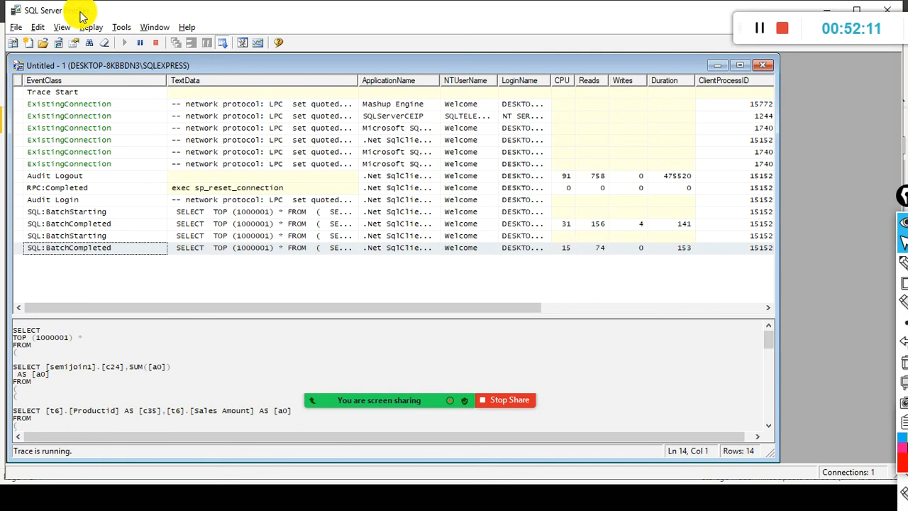
pyautogui.scroll(-6, 237, 374)
pyautogui.scroll(-8, 236, 387)
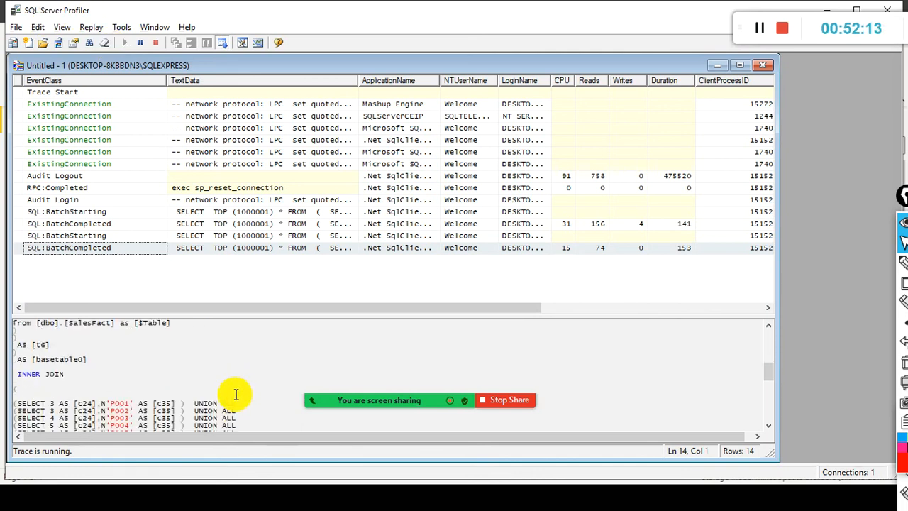
pyautogui.hotkey('alt', 'Tab')
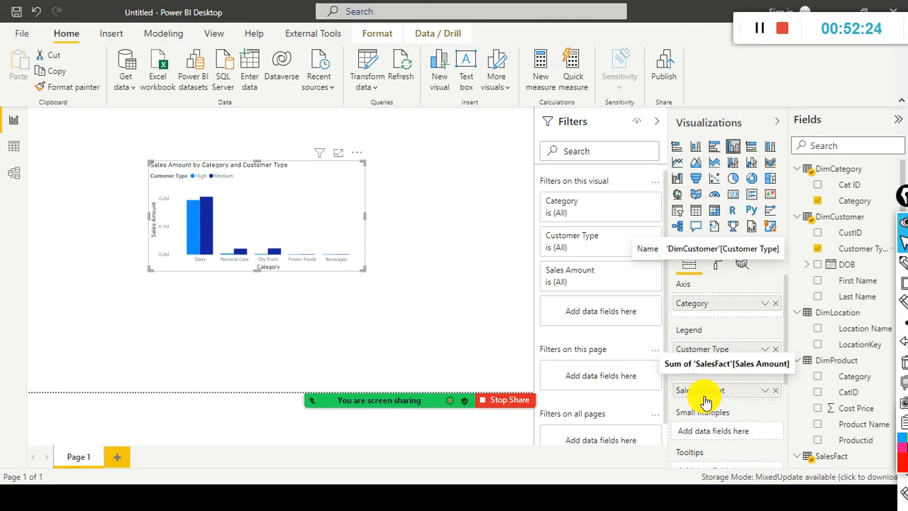
pyautogui.hotkey('alt', 'Tab')
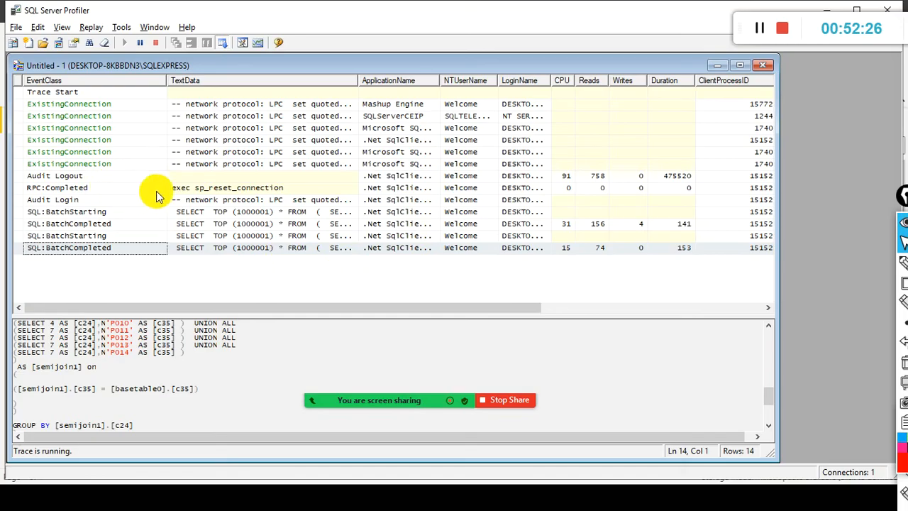
# Compare the Sales Amount query in SQL Server Management Studio with the SalesFact query in Power Query Editor and return to Power BI Desktop.
pyautogui.hotkey('alt', 'Tab')
pyautogui.hotkey('alt', 'Tab')
pyautogui.press('Tab')
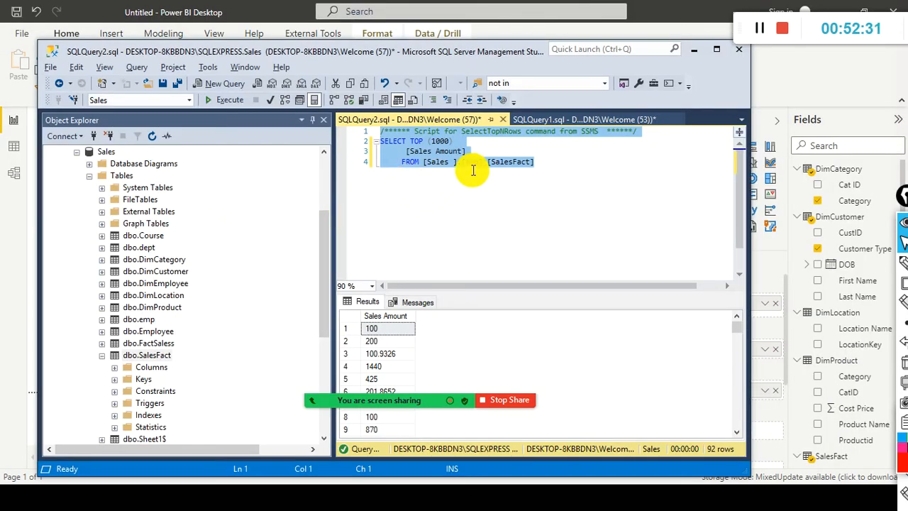
pyautogui.hotkey('alt', 'Tab')
pyautogui.press('Tab')
pyautogui.press('Tab')
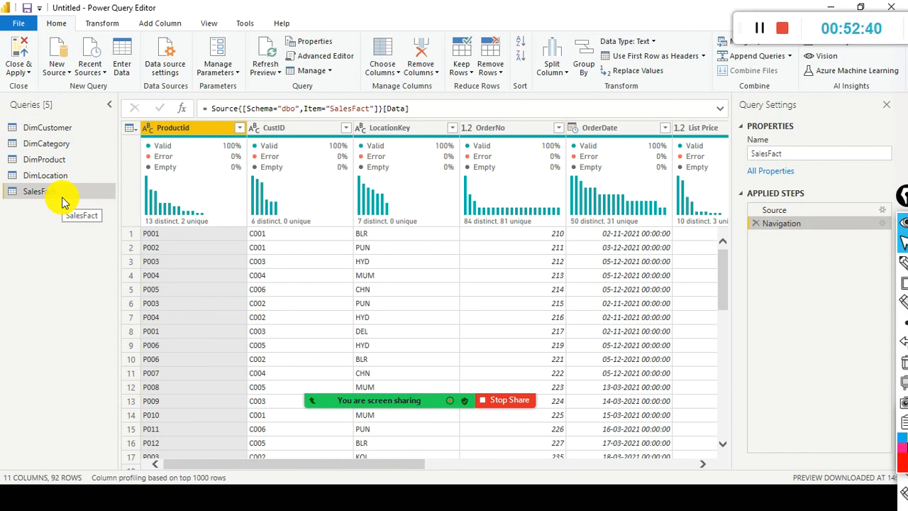
pyautogui.hotkey('alt', 'Tab')
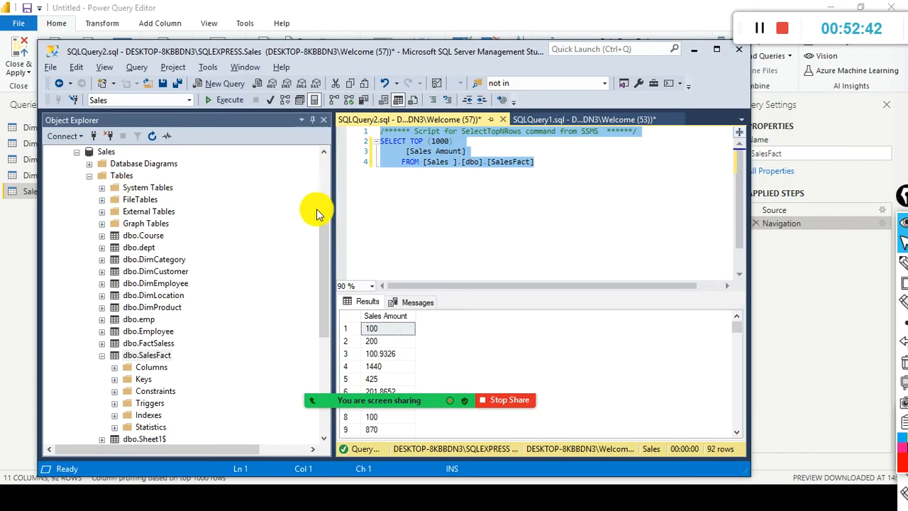
pyautogui.hotkey('alt', 'Tab')
pyautogui.hotkey('alt', 'Tab')
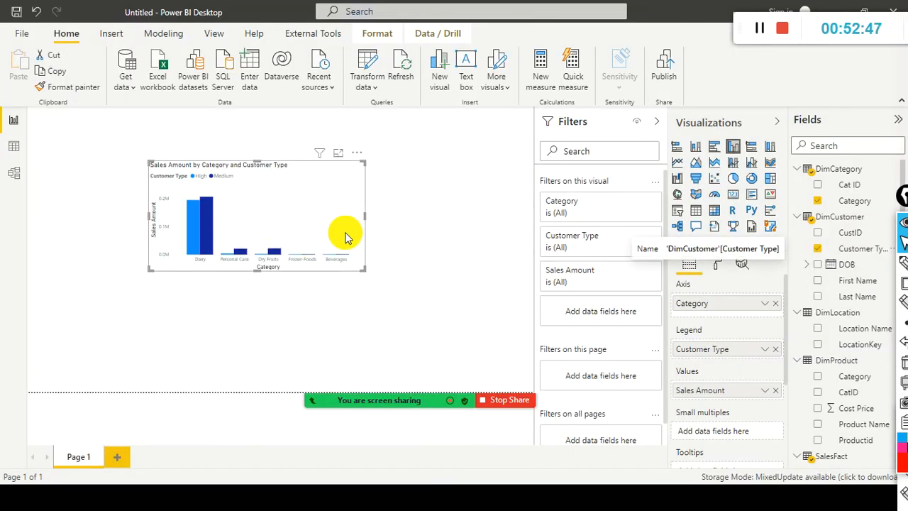
pyautogui.hotkey('alt', 'Tab')
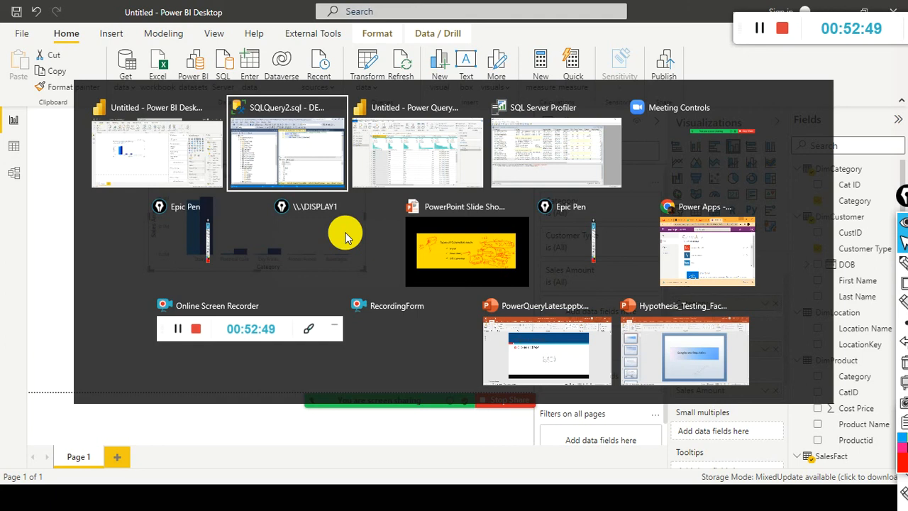
pyautogui.hotkey('alt', 'Tab')
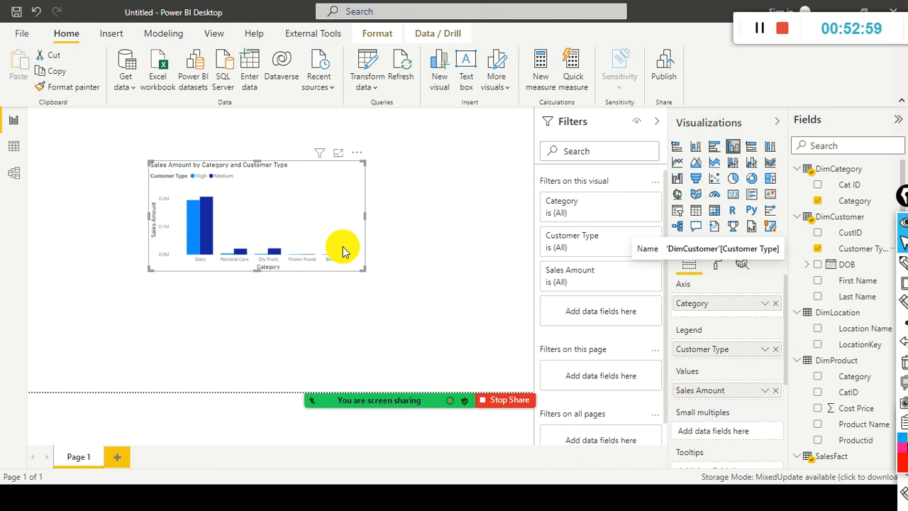
# Annotate the blank area beside the chart with the text "Query Folding" using the Epic Pen text tool.
pyautogui.click(410, 199)
pyautogui.write('Query Folding')
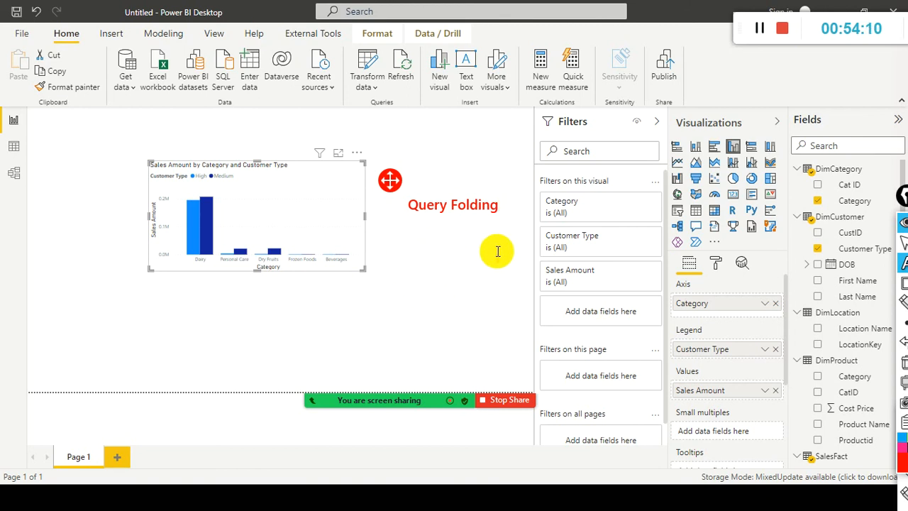
pyautogui.press('Return')
pyautogui.press('Return')
pyautogui.press('Return')
pyautogui.press('BackSpace')
pyautogui.press('BackSpace')
pyautogui.press('BackSpace')
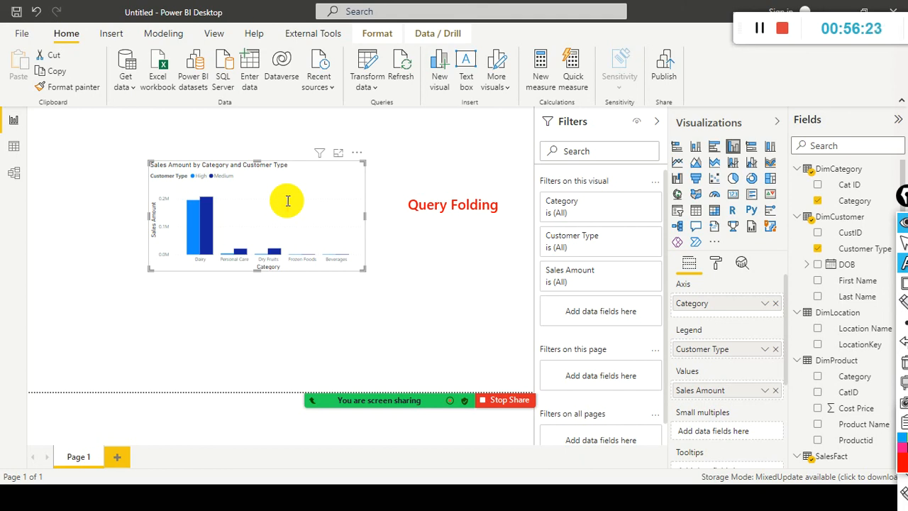
# Clear the Epic Pen text annotation from the screen and return to the normal cursor.
pyautogui.click(287, 200)
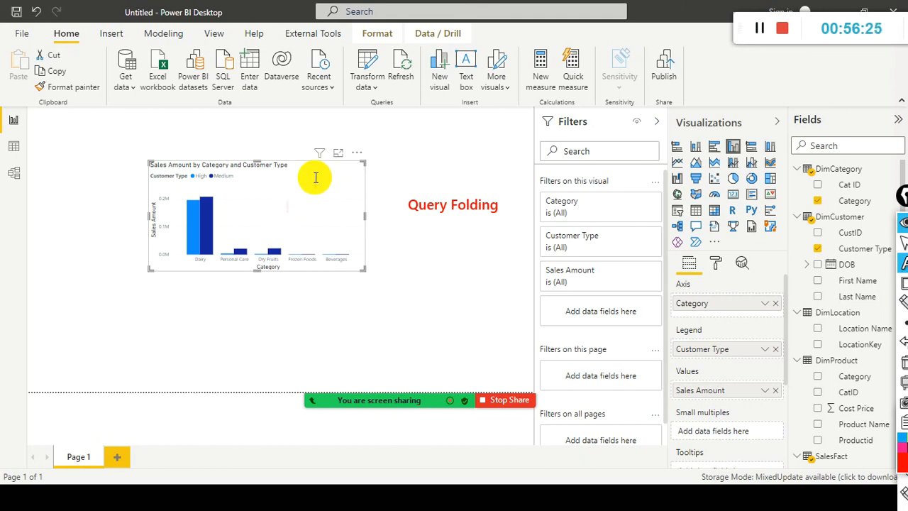
pyautogui.click(314, 176)
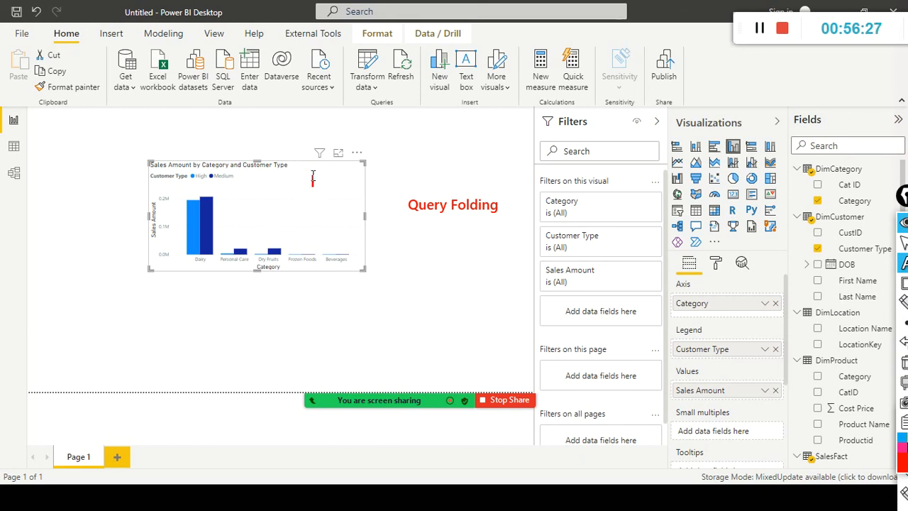
pyautogui.hotkey('ctrl', 'shift', '7')
pyautogui.click(490, 306)
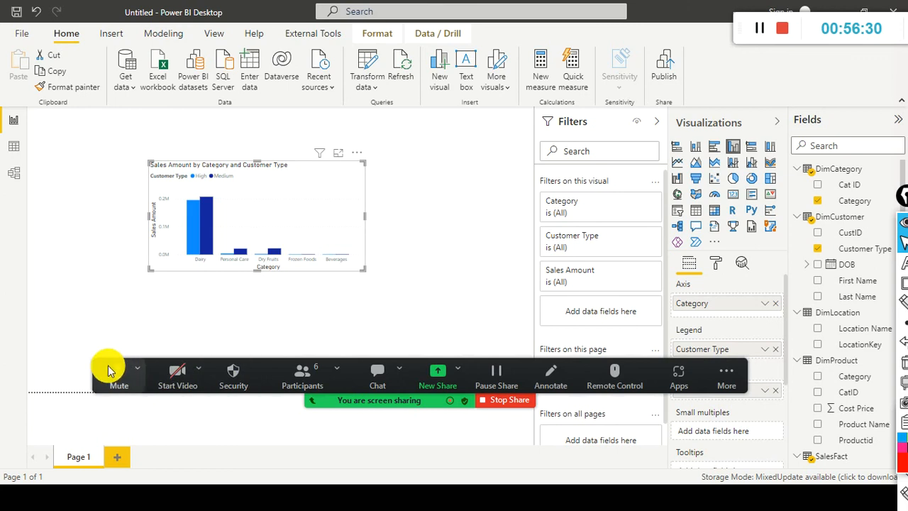
# Move the meeting controls to the screen's upper edge, and view the PowerPoint slide on Types of Connection mode before leaving the slide show.
pyautogui.moveTo(112, 370); pyautogui.dragTo(174, 133)
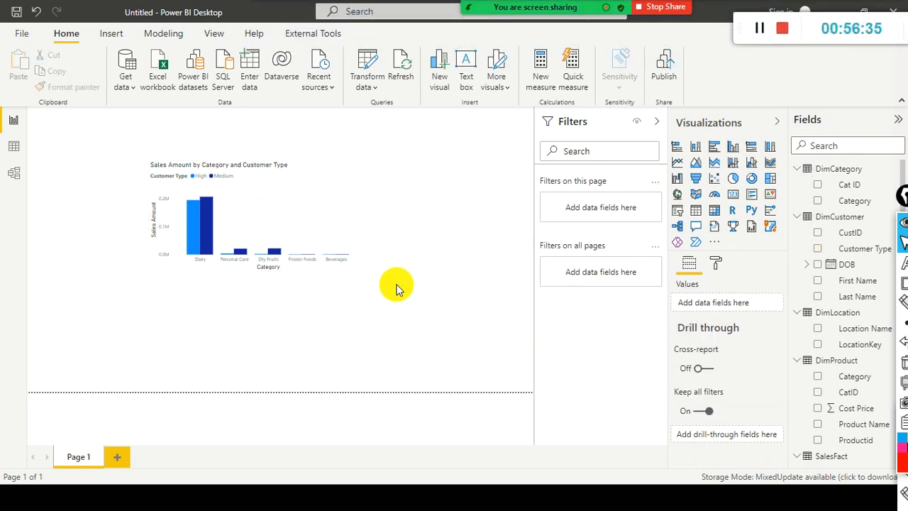
pyautogui.hotkey('alt', 'Tab')
pyautogui.hotkey('alt', 'Tab')
pyautogui.hotkey('alt', 'Tab')
pyautogui.hotkey('alt', 'Tab')
pyautogui.hotkey('alt', 'Tab')
pyautogui.hotkey('alt', 'Tab')
pyautogui.hotkey('alt', 'Tab')
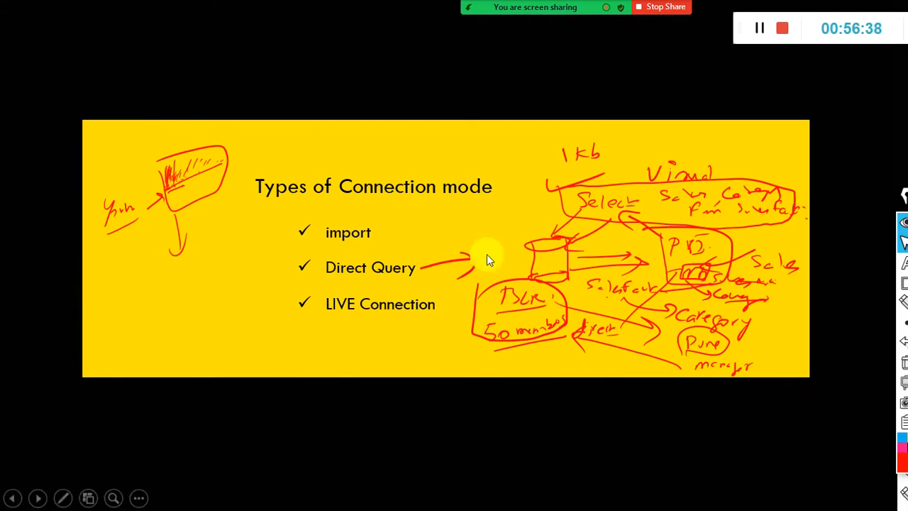
pyautogui.press('Escape')
pyautogui.click(489, 287)
# Return to Power BI Desktop and move the Sales Amount by Category and Customer Type chart close to the report page's left edge.
pyautogui.click(331, 193)
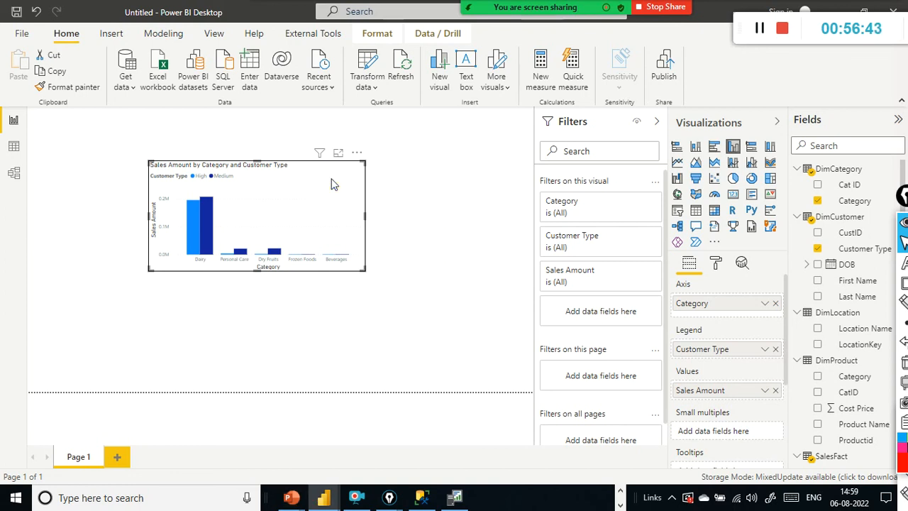
pyautogui.click(239, 190)
pyautogui.moveTo(336, 182); pyautogui.dragTo(255, 183)
pyautogui.click(292, 179)
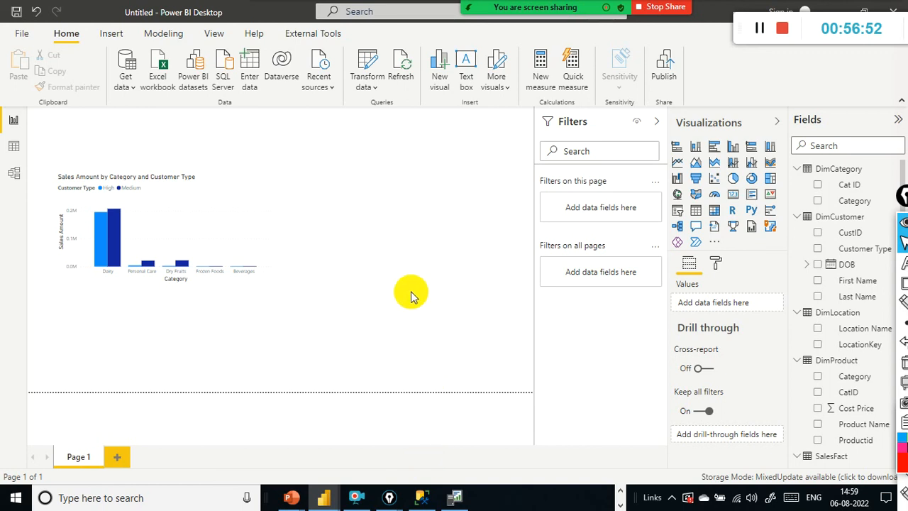
pyautogui.hotkey('alt', 'Tab')
pyautogui.press('Tab')
pyautogui.press('Tab')
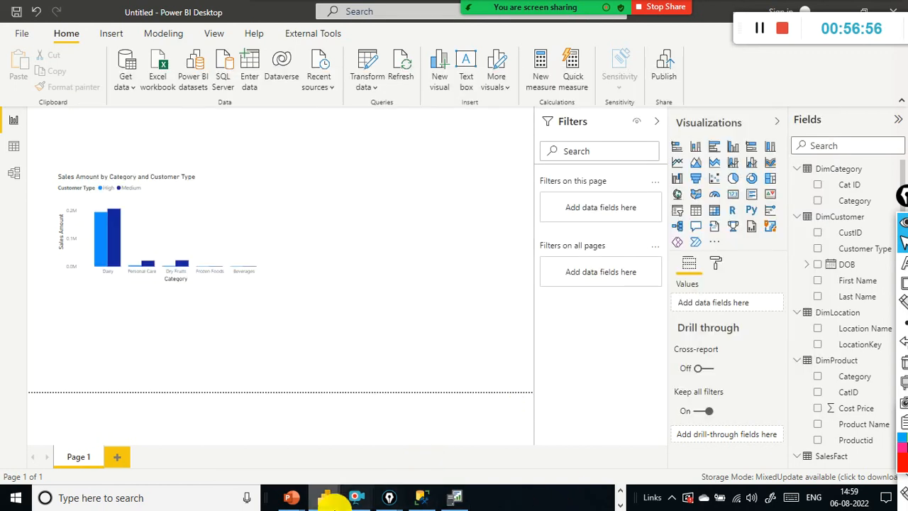
# Switch to PowerPoint, run the slide show, and view the Direct Query slide before going back to the Types of Connection mode slide.
pyautogui.moveTo(290, 499)
pyautogui.click(326, 461)
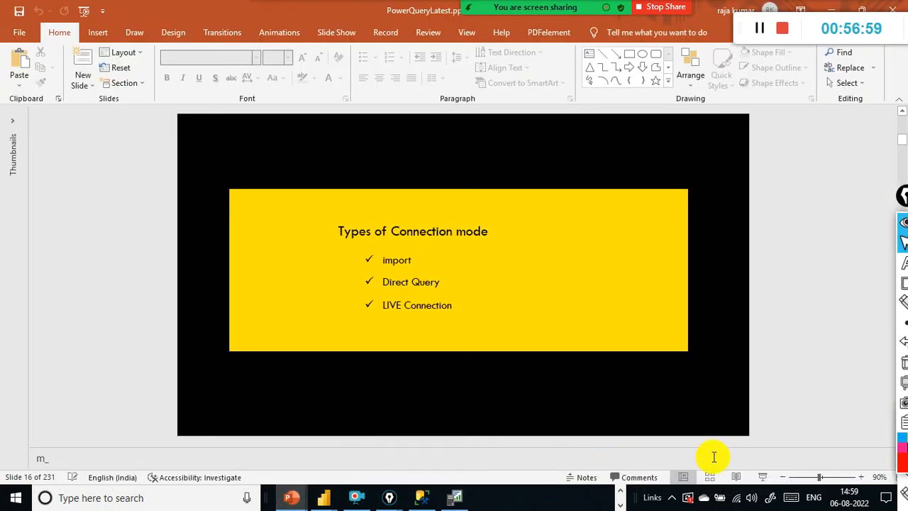
pyautogui.click(763, 476)
pyautogui.click(662, 375)
pyautogui.scroll(-7, 427, 154)
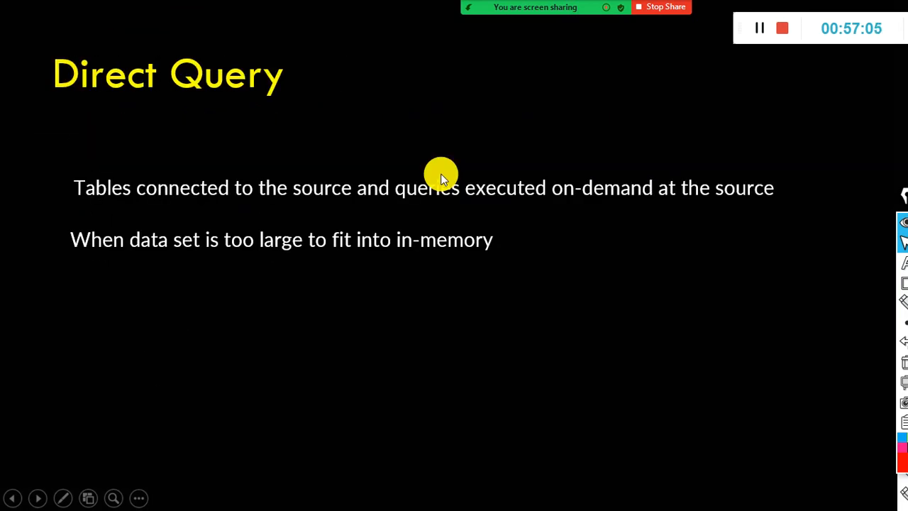
pyautogui.scroll(-4, 440, 177)
pyautogui.scroll(7, 454, 255)
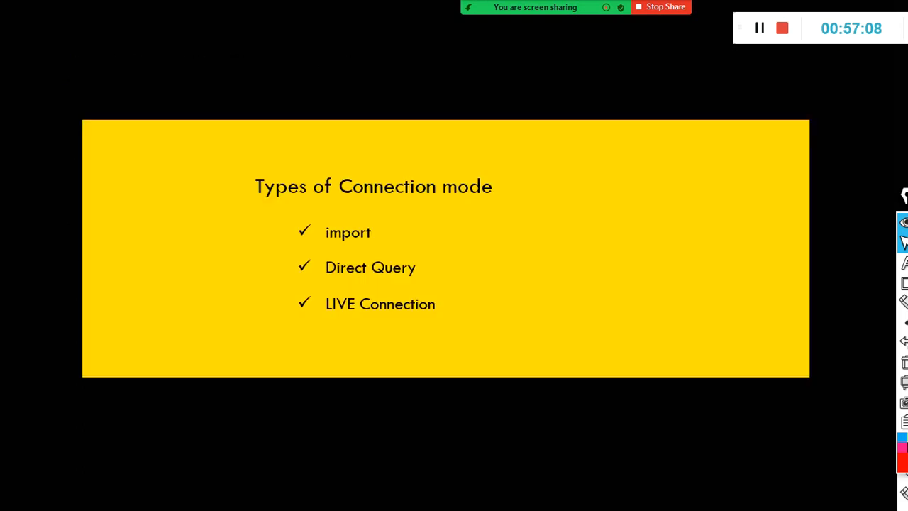
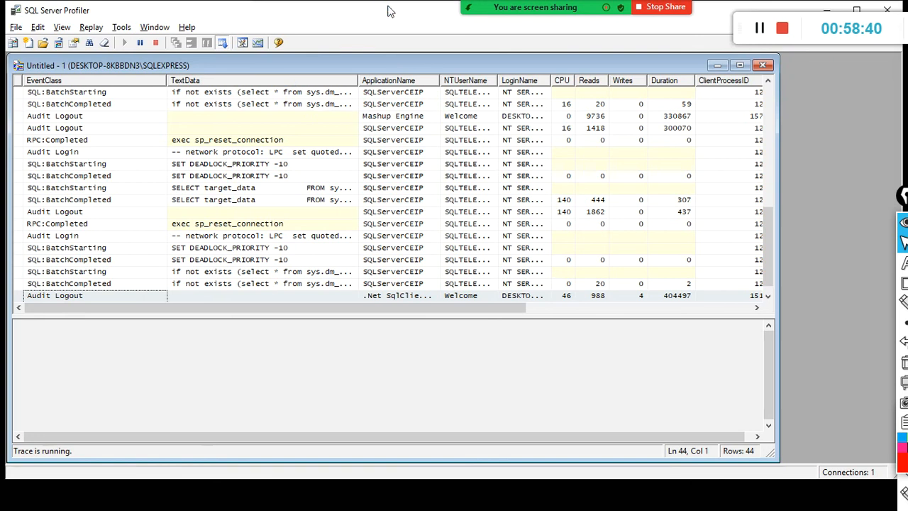
# Move the SQL Server Profiler window lower on the screen and close the application while its trace is running.
pyautogui.moveTo(397, 15); pyautogui.dragTo(405, 97)
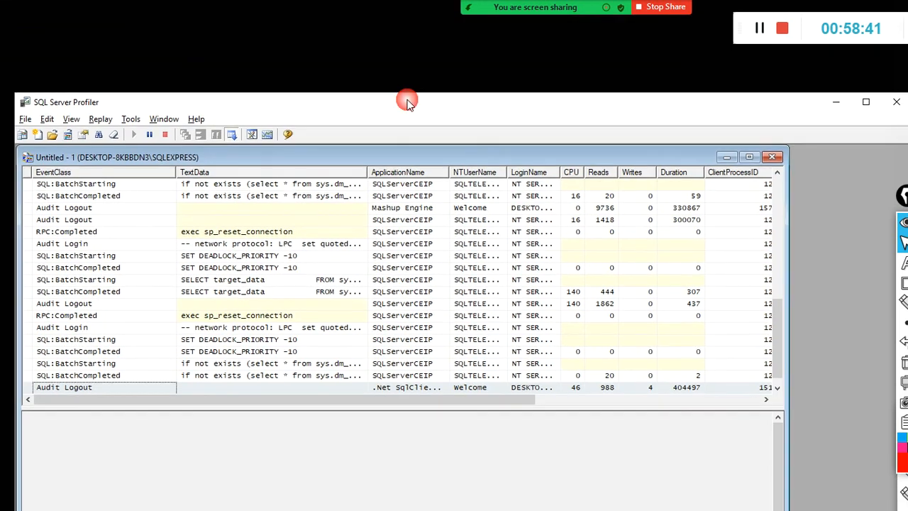
pyautogui.click(895, 102)
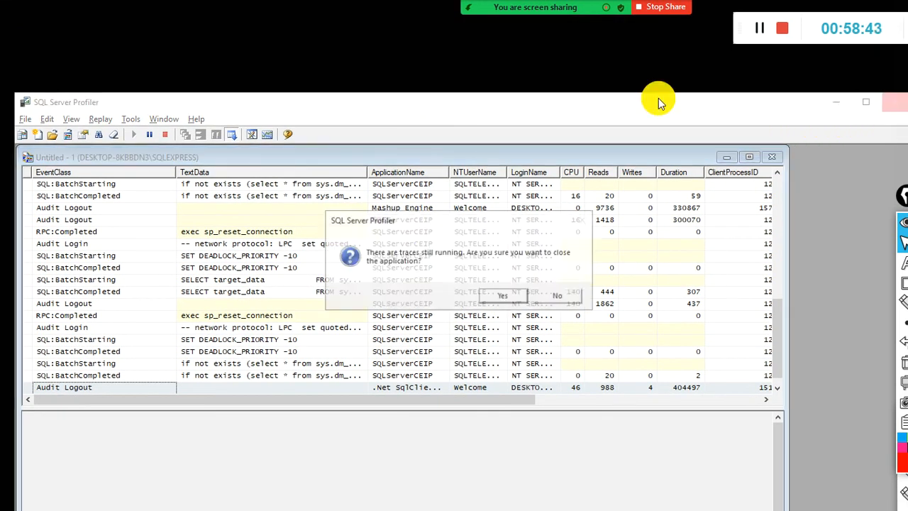
pyautogui.click(547, 297)
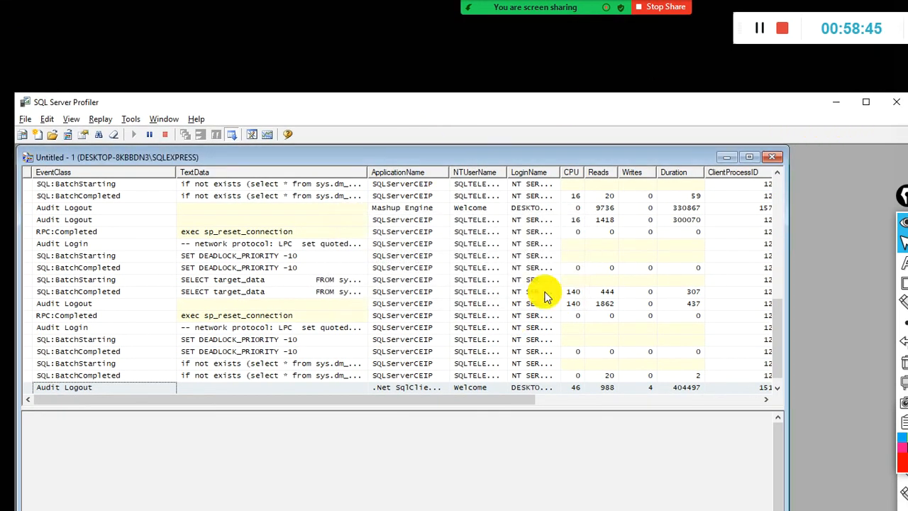
pyautogui.click(896, 102)
pyautogui.click(496, 300)
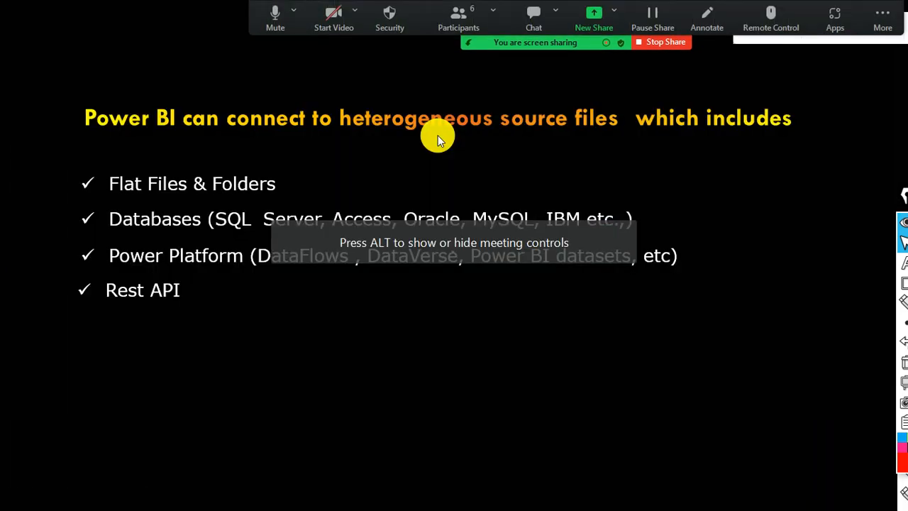
# Switch from the slide show to the Chrome window showing the Power Apps Connections page and maximize it.
pyautogui.hotkey('alt', 'Tab')
pyautogui.hotkey('alt', 'Tab')
pyautogui.hotkey('alt', 'Tab')
pyautogui.hotkey('alt', 'Tab')
pyautogui.hotkey('alt', 'Tab')
pyautogui.hotkey('alt', 'Tab')
pyautogui.hotkey('alt', 'Tab')
pyautogui.hotkey('alt', 'Tab')
pyautogui.hotkey('alt', 'Tab')
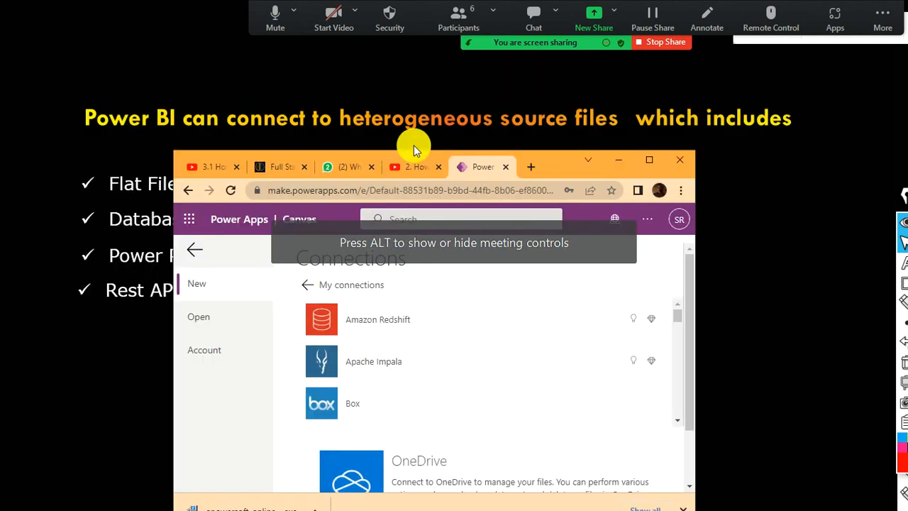
pyautogui.doubleClick(646, 165)
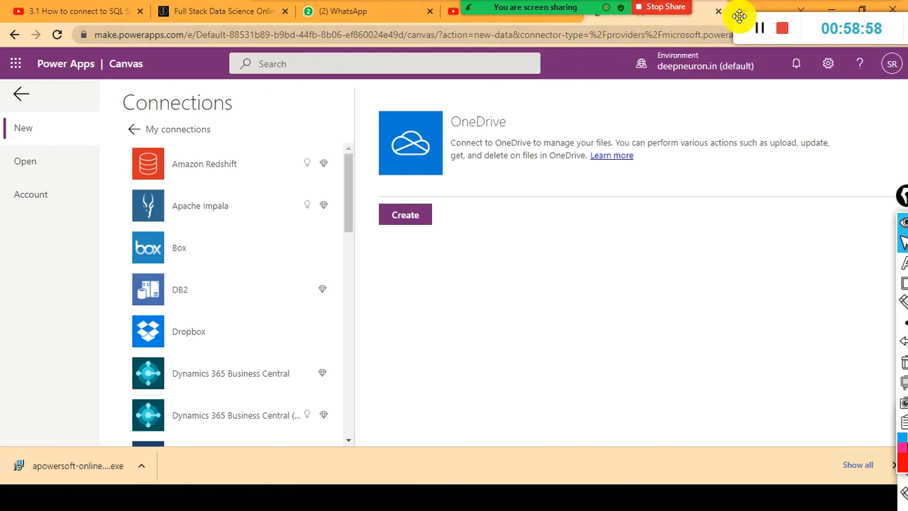
# Load make.powerapps.com in a new browser window and shift the recording timer clear of the Power Apps header.
pyautogui.hotkey('ctrl', 'n')
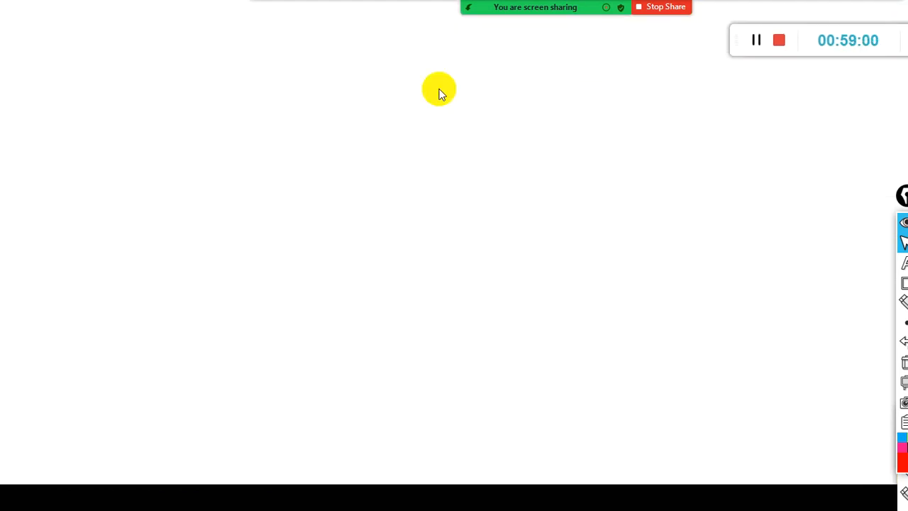
pyautogui.write('make')
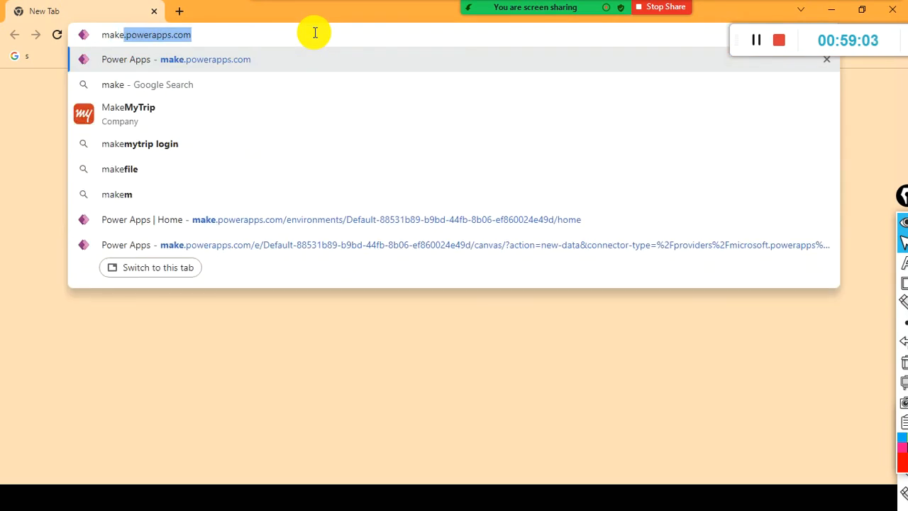
pyautogui.press('Return')
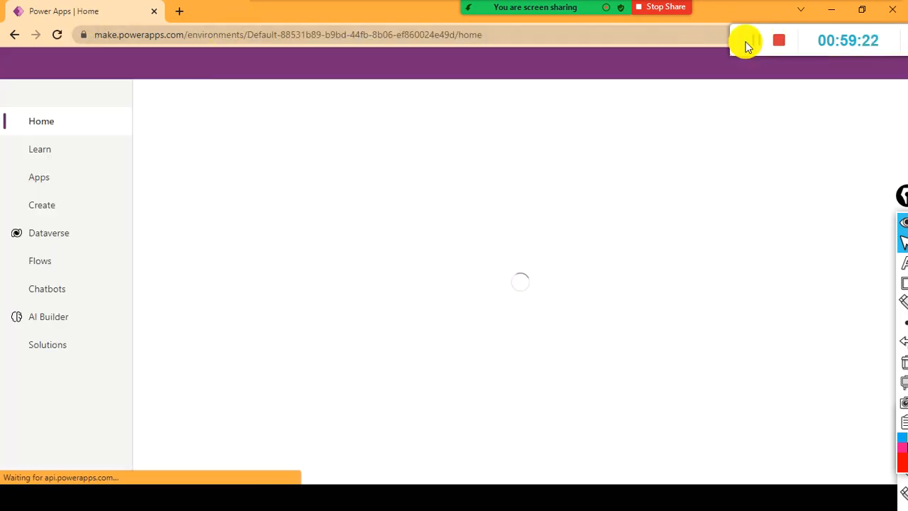
pyautogui.moveTo(736, 45); pyautogui.dragTo(706, 24)
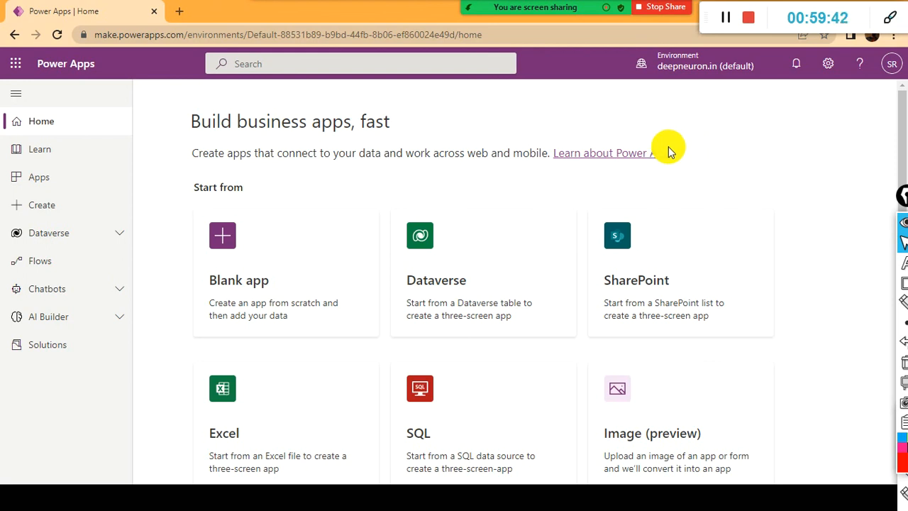
# Point out the Power Apps web address and the signed-in account's e-mail in the account details.
pyautogui.click(892, 68)
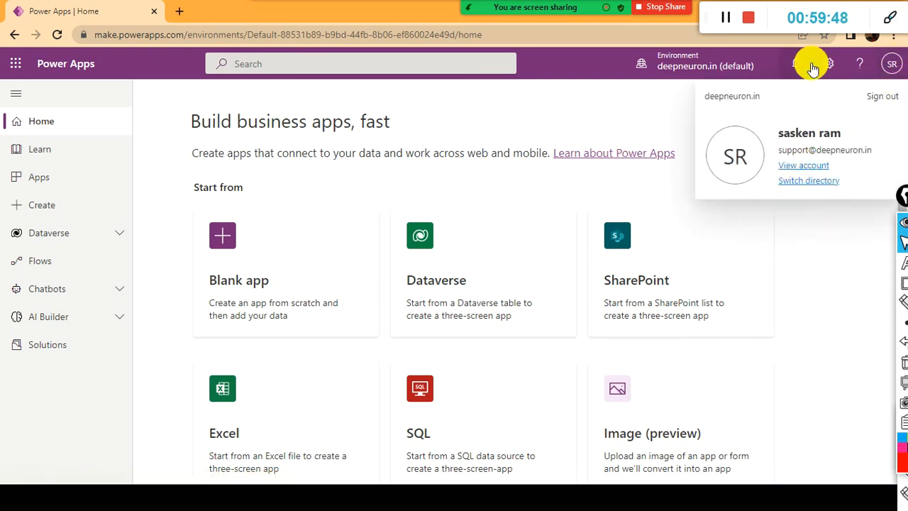
pyautogui.click(598, 69)
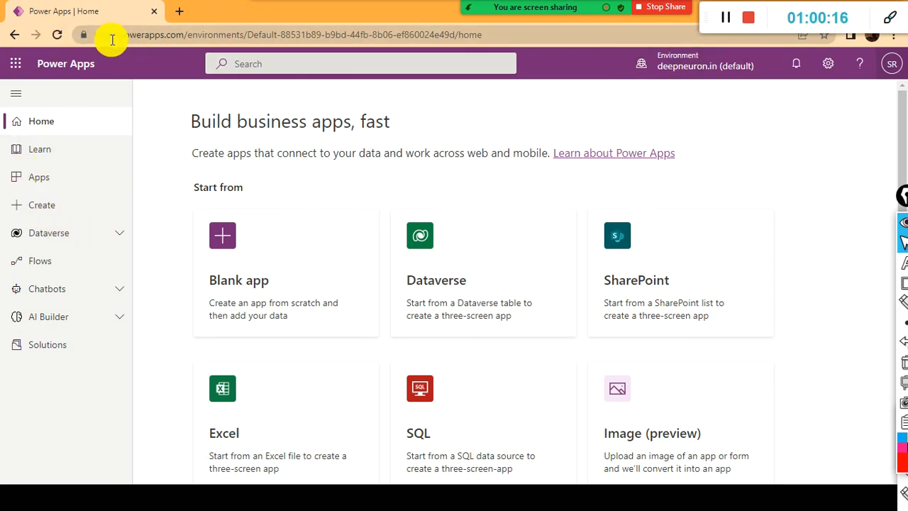
pyautogui.moveTo(185, 35); pyautogui.dragTo(5, 45)
pyautogui.click(680, 115)
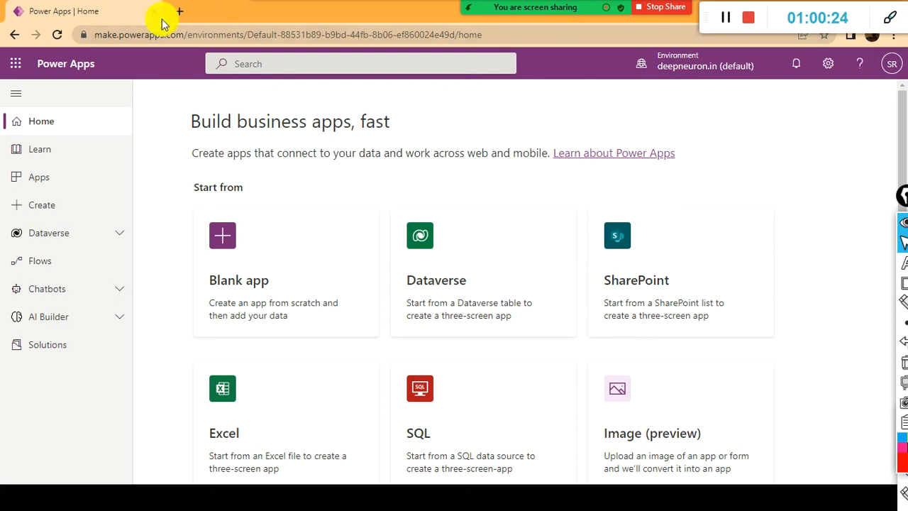
pyautogui.click(893, 65)
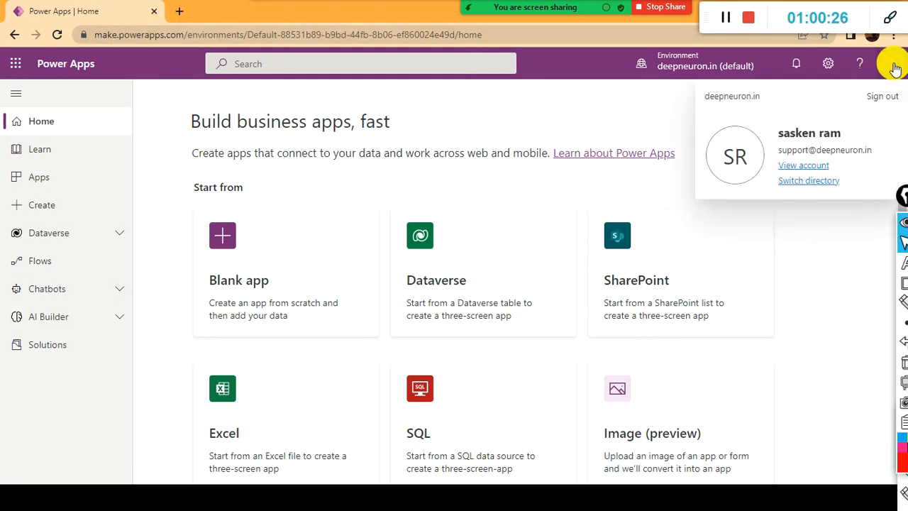
pyautogui.moveTo(778, 149); pyautogui.dragTo(877, 142)
pyautogui.click(828, 212)
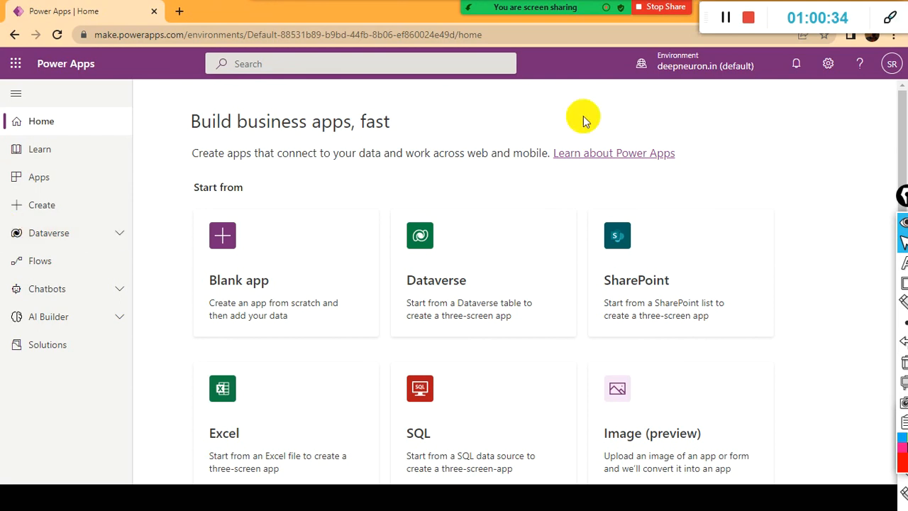
# Draw a red arrow pointing at Dataverse in the Power Apps navigation and expand the Dataverse section.
pyautogui.click(237, 190)
pyautogui.moveTo(269, 196)
pyautogui.mouseDown()
pyautogui.moveTo(129, 218)
pyautogui.moveTo(131, 234)
pyautogui.mouseUp()
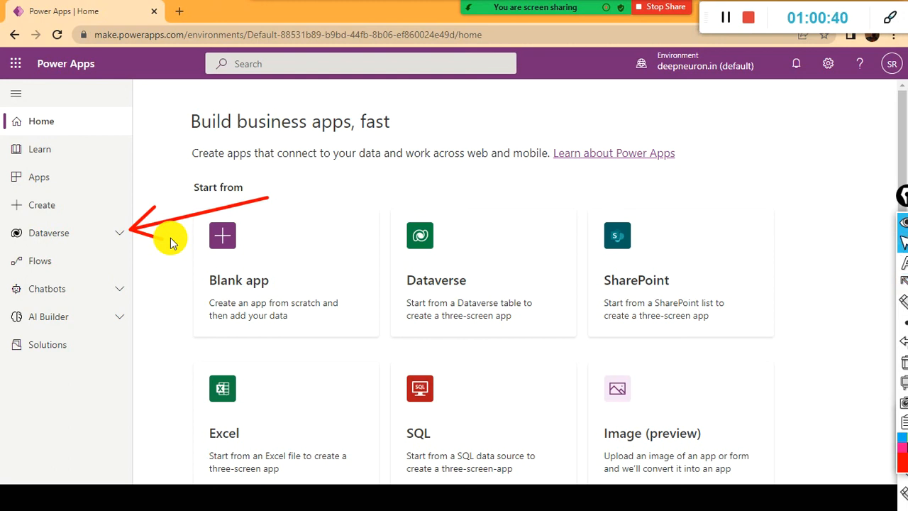
pyautogui.click(120, 237)
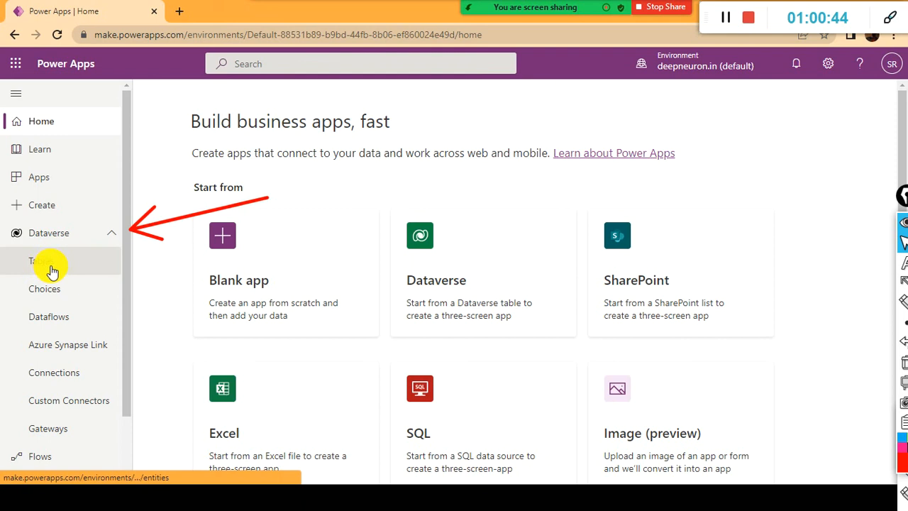
# Open the Dataverse Tables page and look through the list of recommended tables.
pyautogui.scroll(-1, 51, 273)
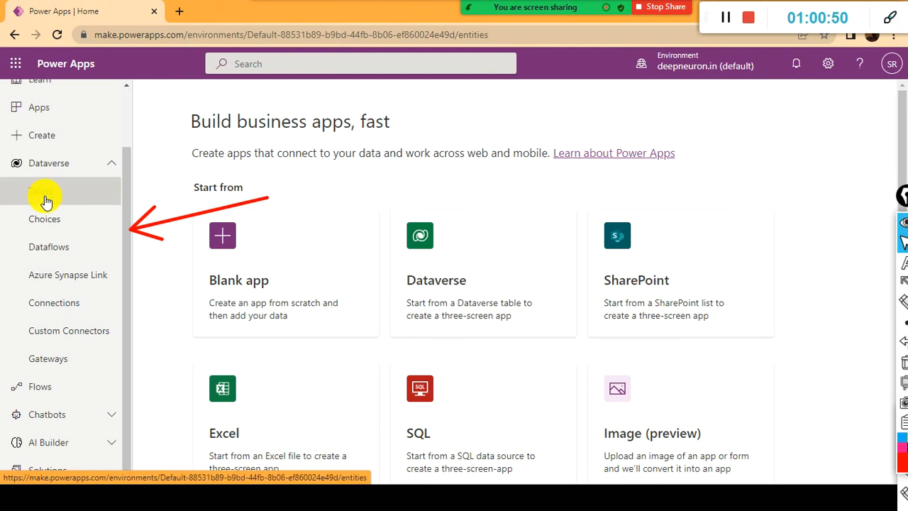
pyautogui.click(46, 201)
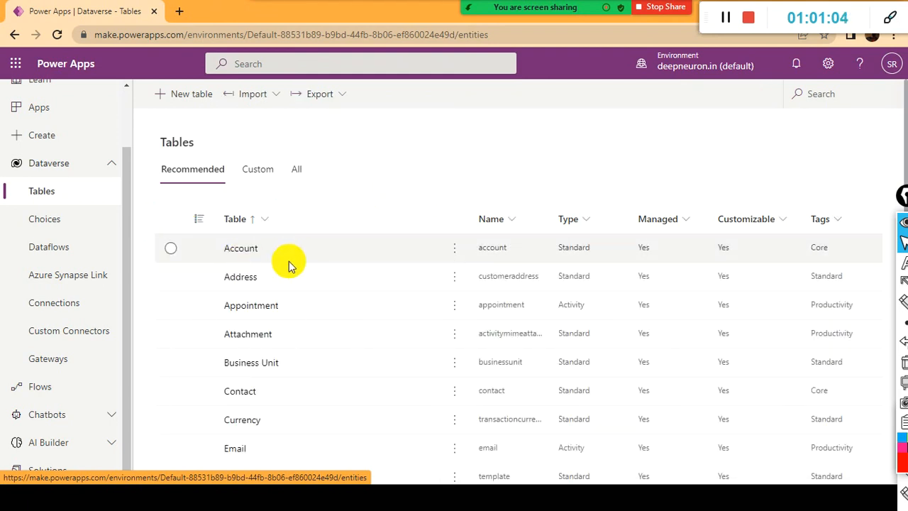
pyautogui.scroll(-5, 252, 284)
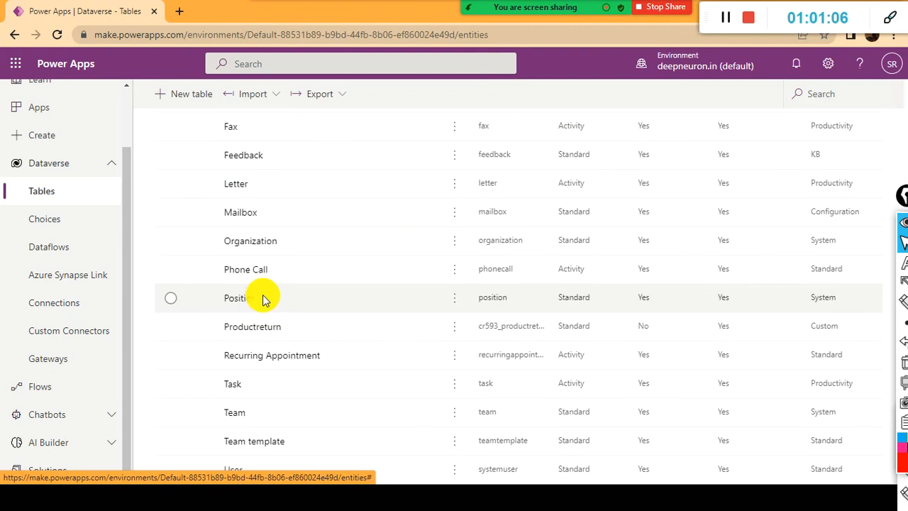
pyautogui.scroll(1, 277, 284)
pyautogui.scroll(4, 279, 266)
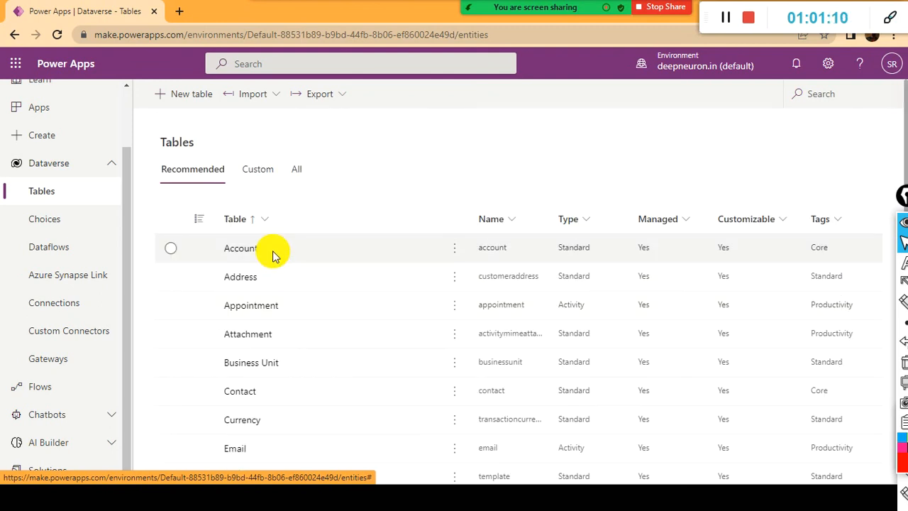
pyautogui.scroll(-5, 274, 257)
pyautogui.scroll(5, 275, 261)
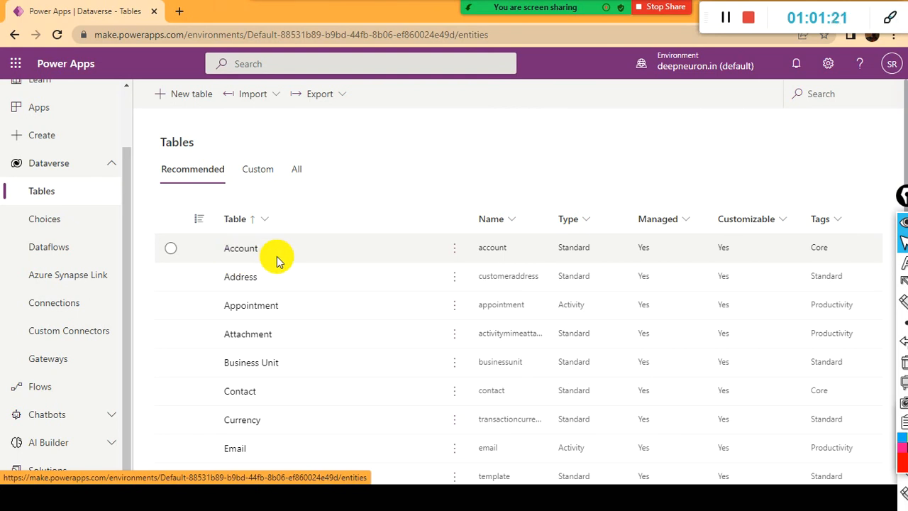
# Open the New table form, view its Primary column and Properties settings, and close it without creating a table.
pyautogui.click(181, 100)
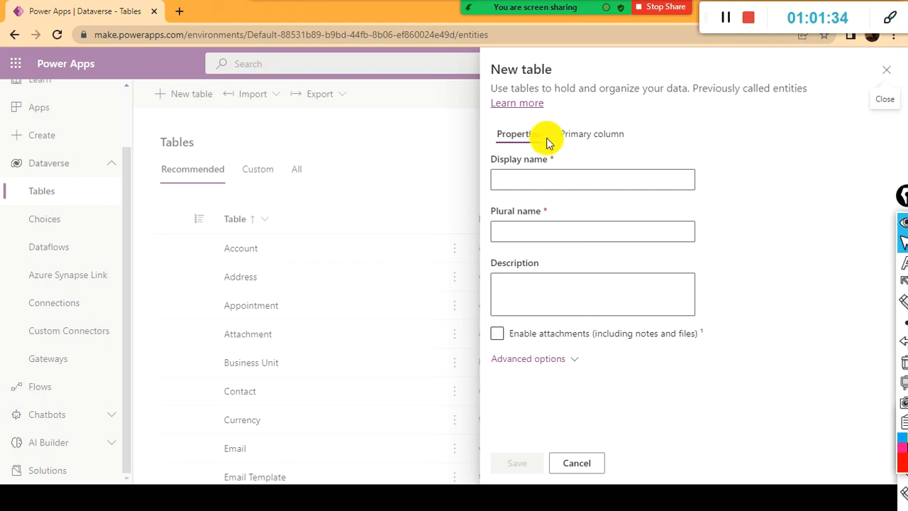
pyautogui.click(577, 139)
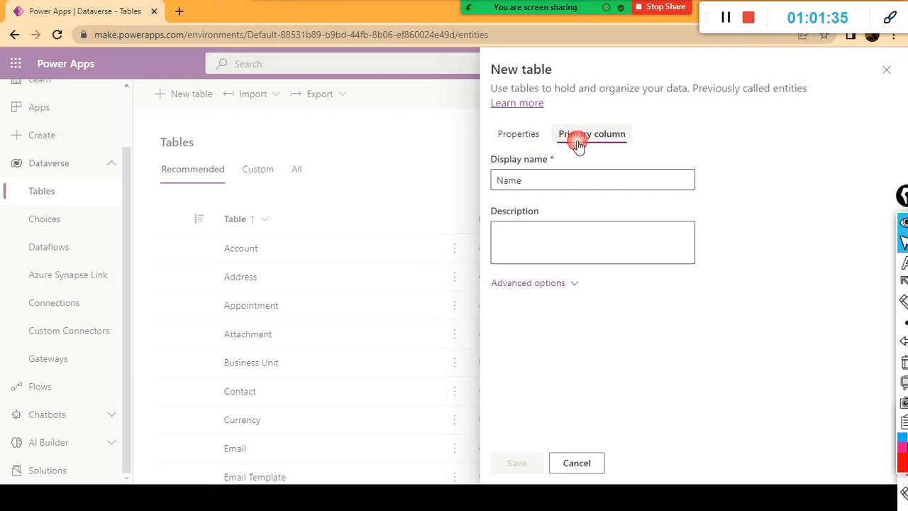
pyautogui.click(535, 142)
pyautogui.click(885, 70)
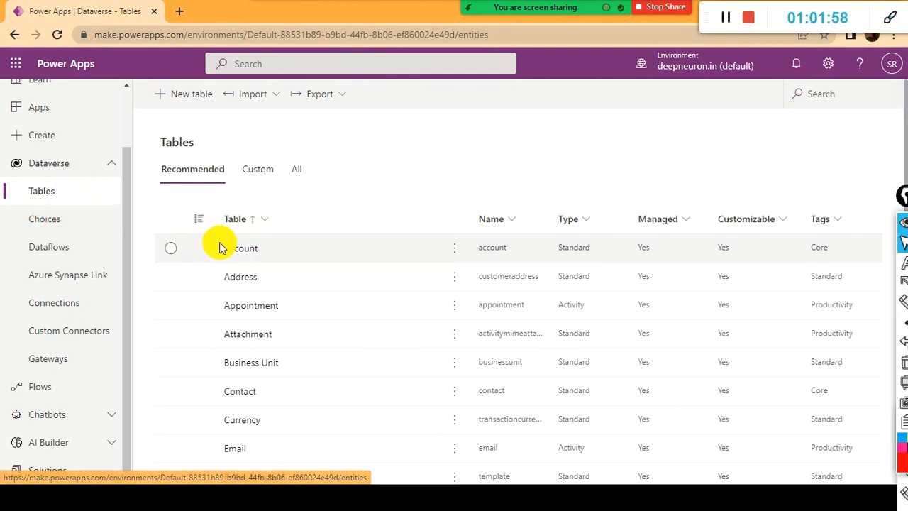
# Open the Account table and examine its properties, schema options, and columns and data.
pyautogui.click(236, 251)
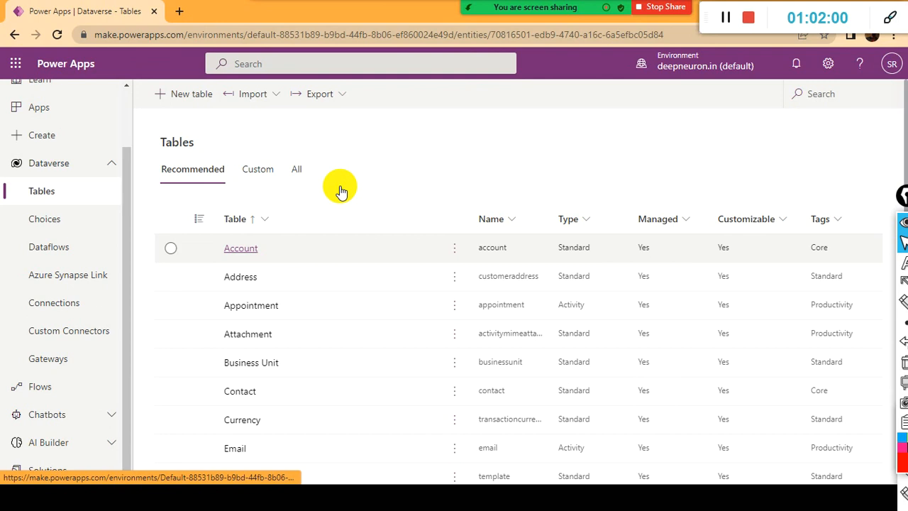
pyautogui.click(244, 248)
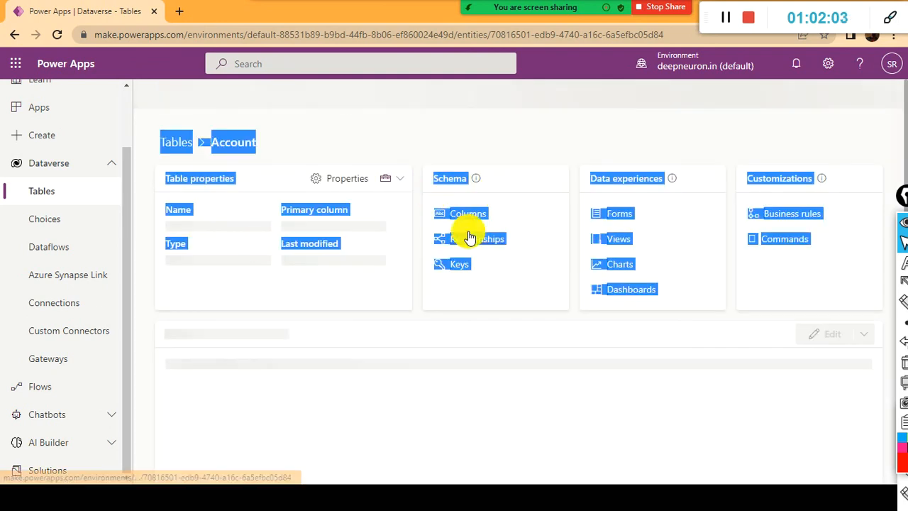
pyautogui.click(795, 116)
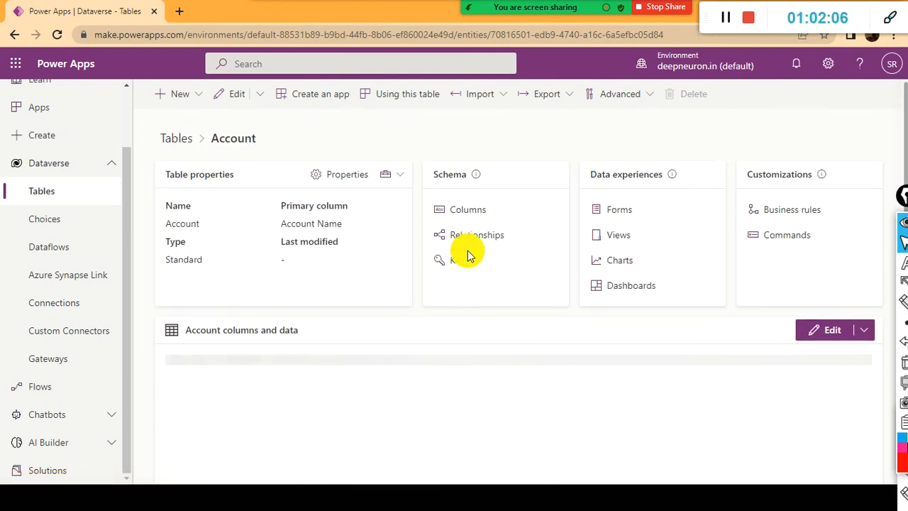
pyautogui.click(343, 185)
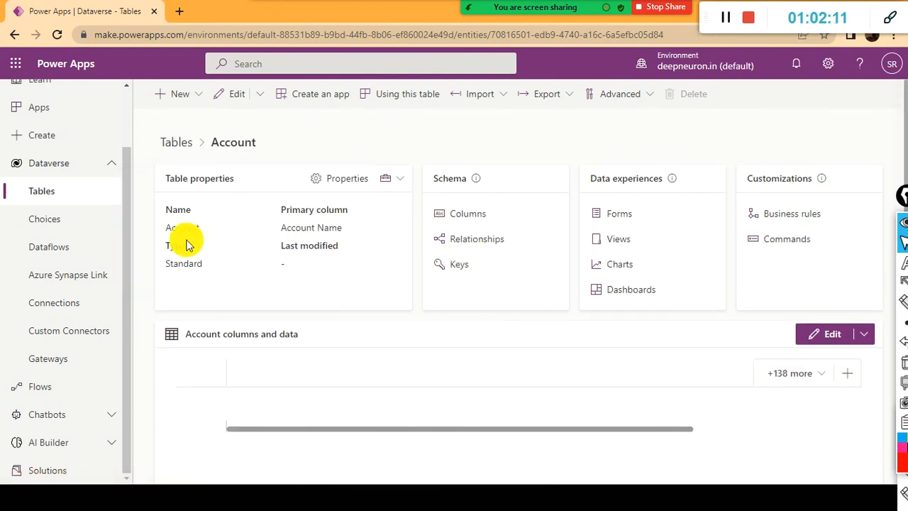
pyautogui.scroll(-3, 420, 348)
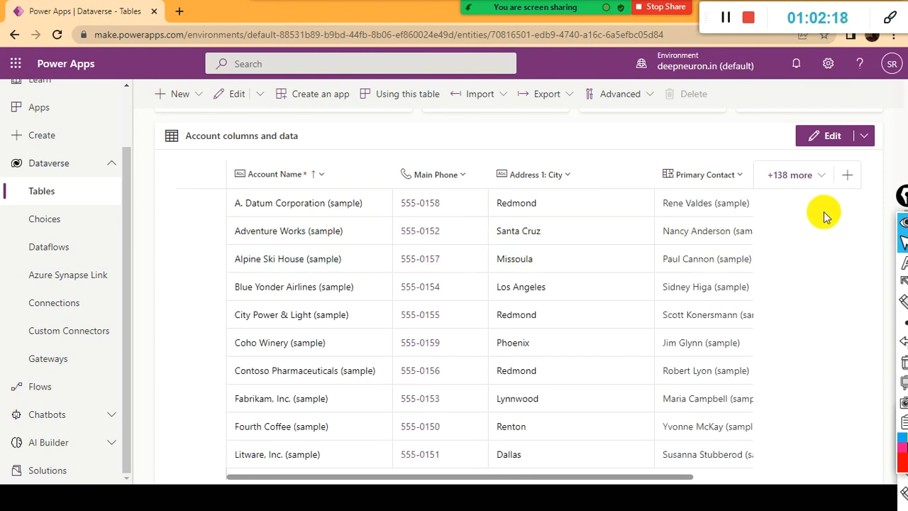
pyautogui.scroll(-1, 825, 217)
pyautogui.scroll(3, 825, 217)
pyautogui.scroll(-3, 823, 216)
pyautogui.scroll(3, 824, 219)
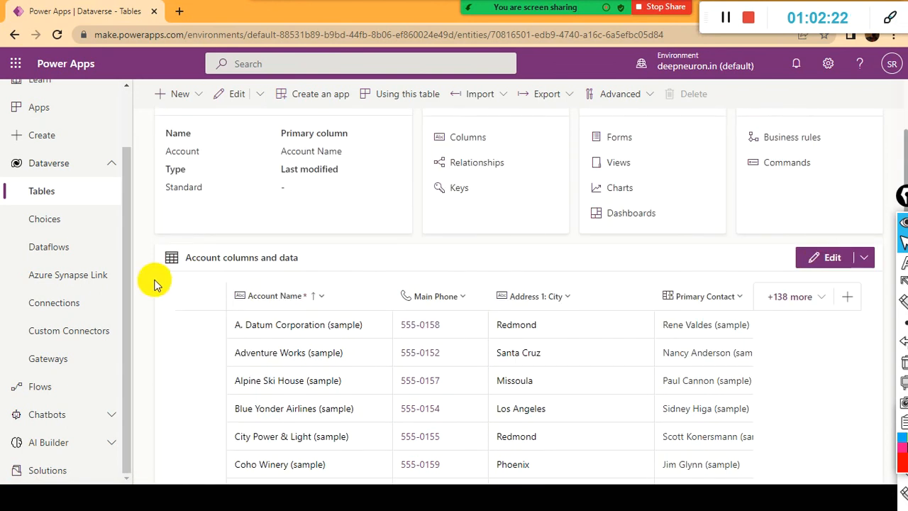
pyautogui.scroll(-3, 152, 274)
pyautogui.scroll(3, 318, 251)
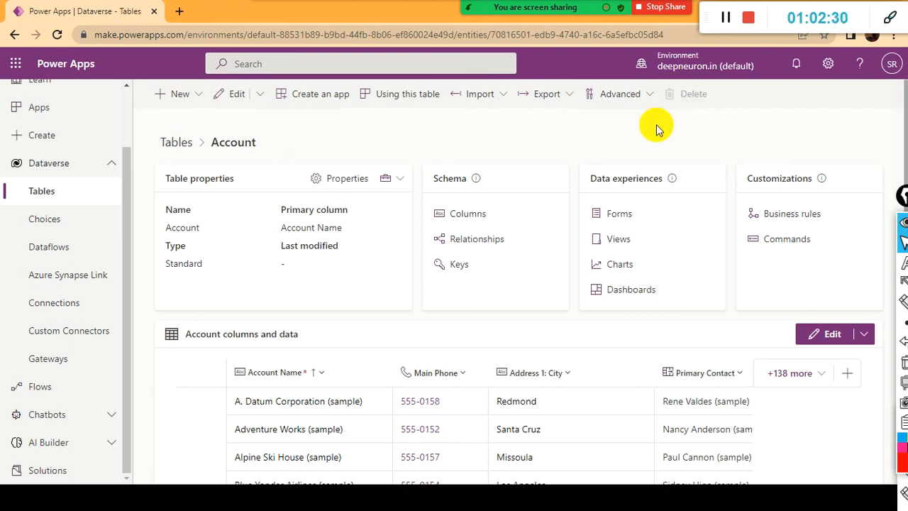
pyautogui.hotkey('alt', 'Tab')
pyautogui.press('Tab')
pyautogui.press('Tab')
pyautogui.press('Tab')
pyautogui.press('Tab')
pyautogui.press('Tab')
pyautogui.press('Tab')
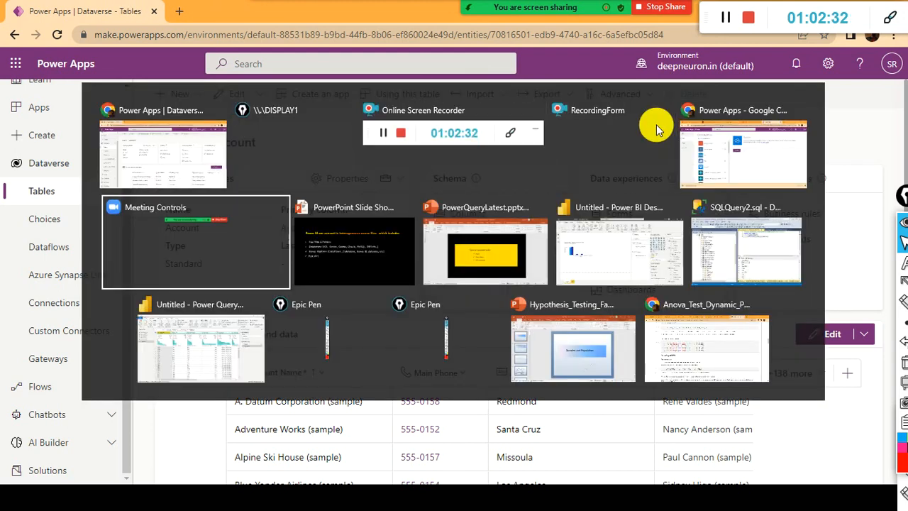
pyautogui.press('Tab')
pyautogui.hotkey('alt', 'Tab')
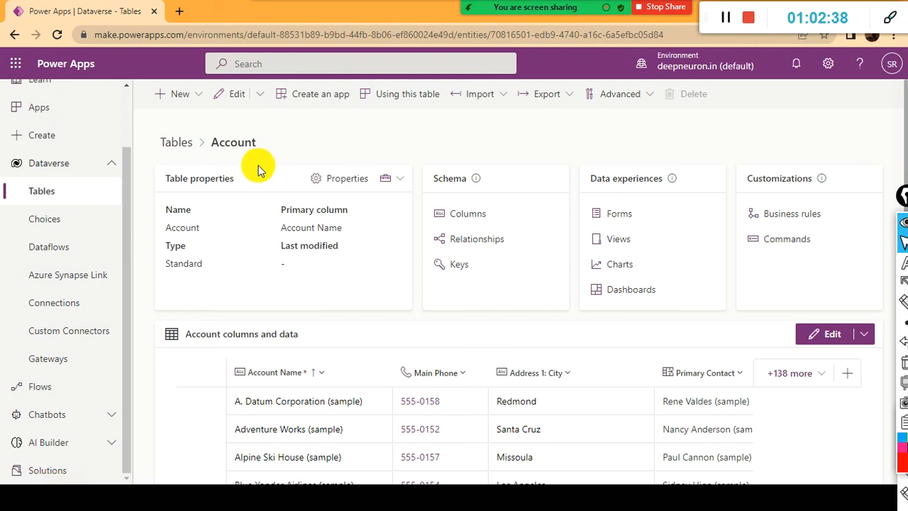
# Open and close the Power Apps Settings pane, and draw a red rectangle around the settings gear.
pyautogui.click(829, 71)
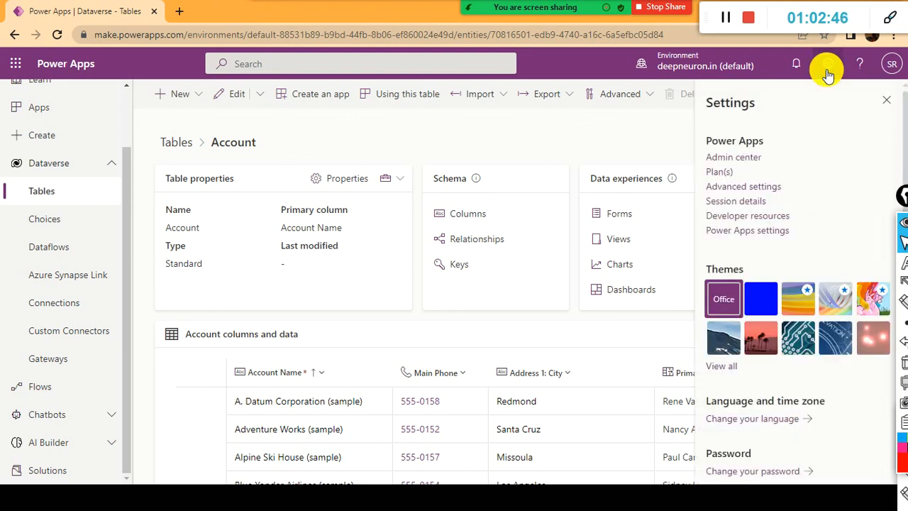
pyautogui.click(886, 100)
pyautogui.hotkey('ctrl', 'shift', 'F10')
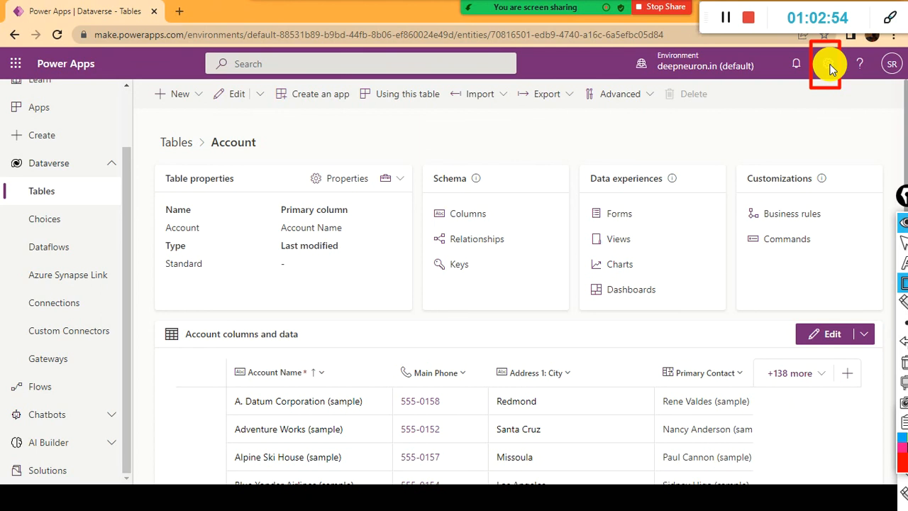
pyautogui.click(827, 65)
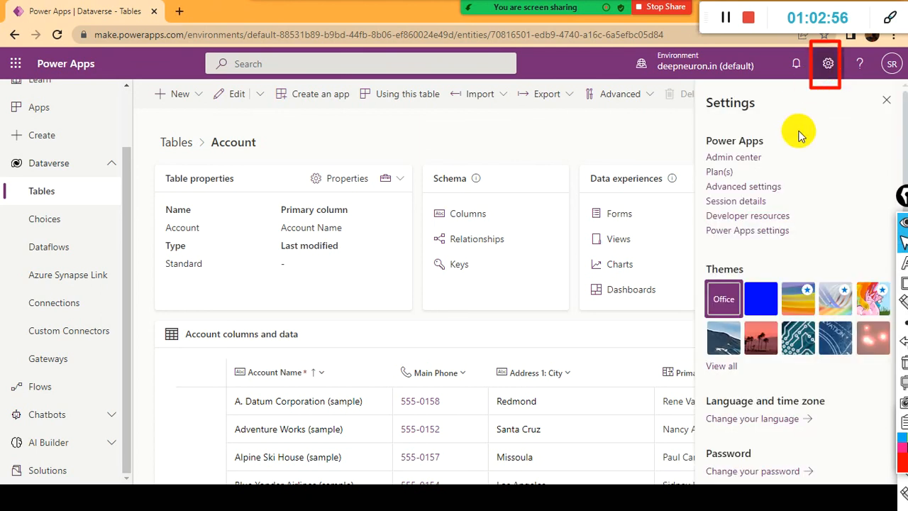
pyautogui.click(735, 204)
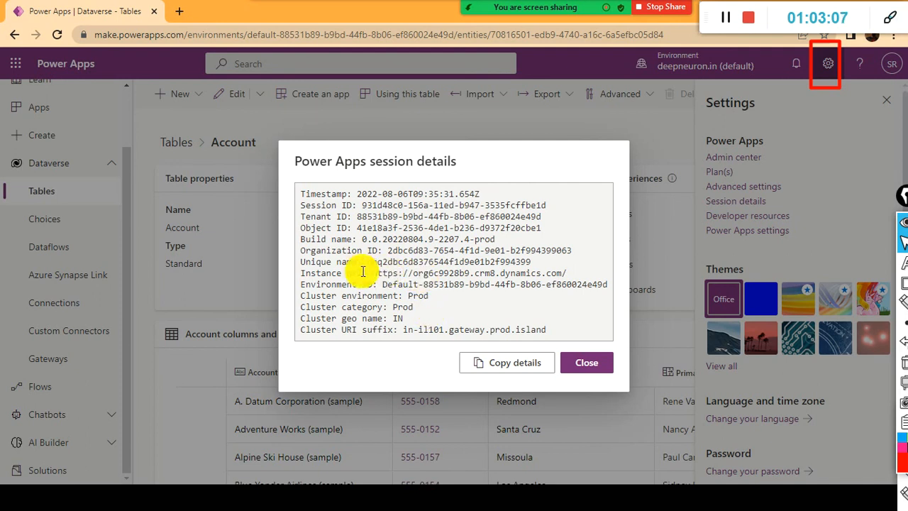
pyautogui.click(409, 273)
pyautogui.moveTo(372, 272); pyautogui.dragTo(566, 274)
pyautogui.click(436, 272)
pyautogui.rightClick(545, 272)
pyautogui.click(583, 288)
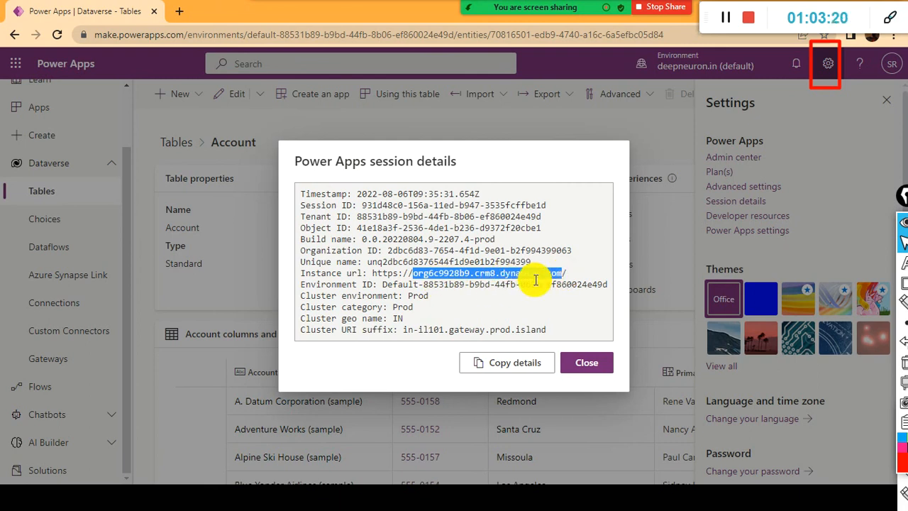
pyautogui.click(583, 357)
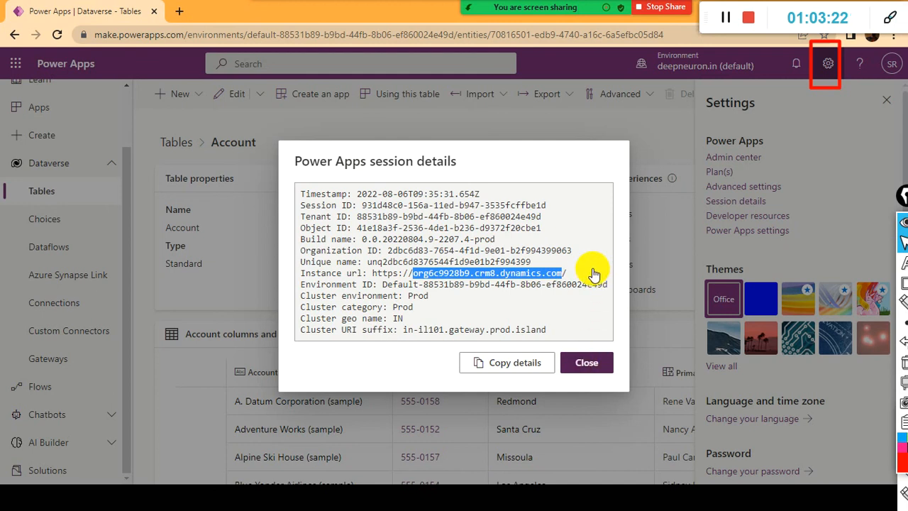
pyautogui.click(592, 360)
# Switch to Power BI Desktop and start getting data from the Dataverse source.
pyautogui.hotkey('alt', 'Tab')
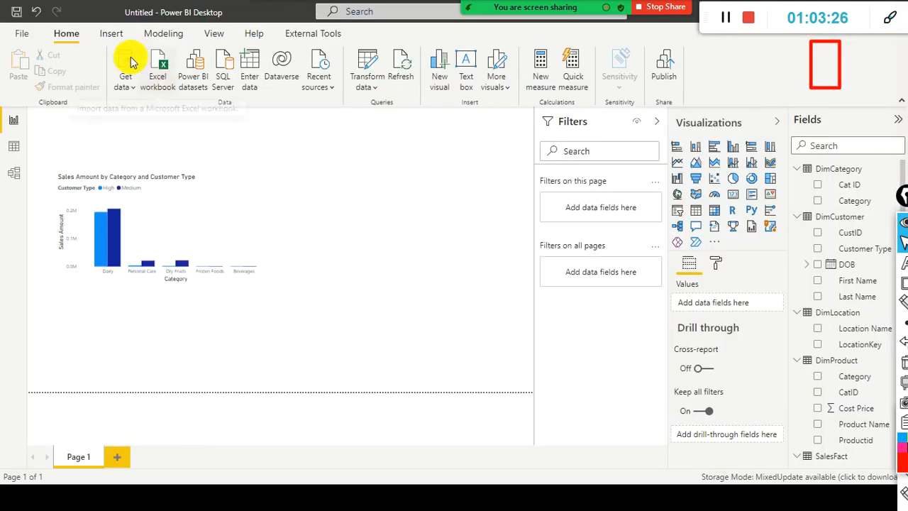
pyautogui.click(136, 91)
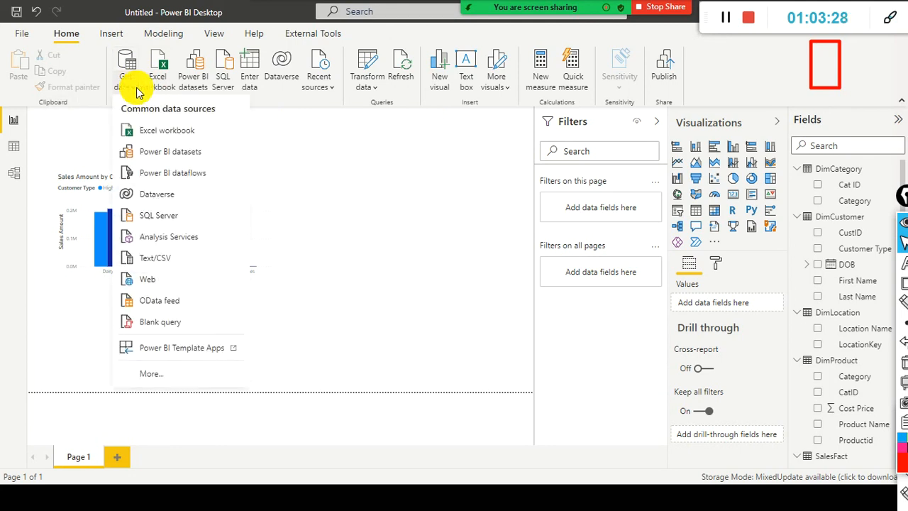
pyautogui.click(152, 194)
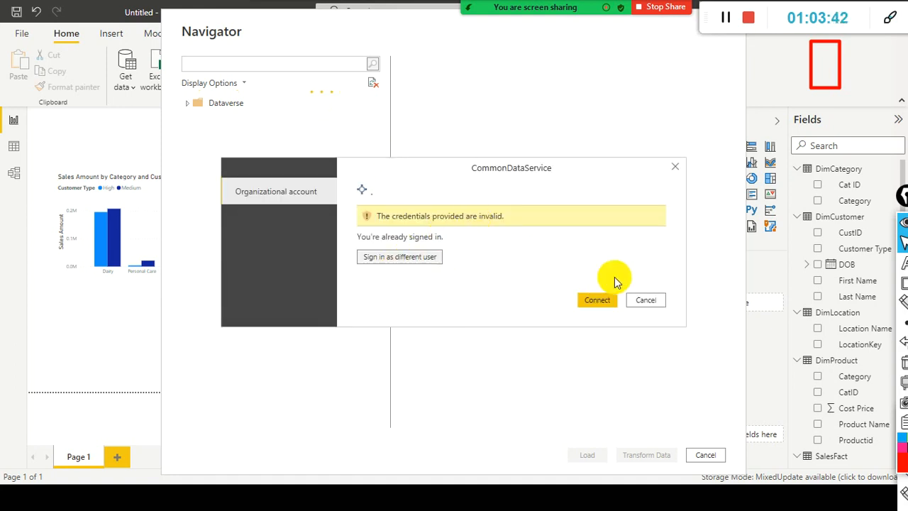
# Try to sign in with an organizational account and connect to CommonDataService, including as a different user, and cancel the credentials dialog.
pyautogui.click(609, 301)
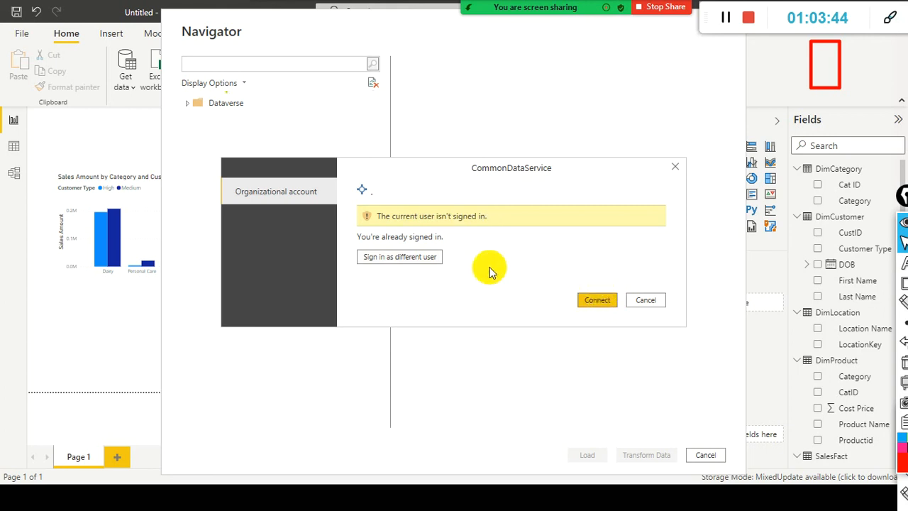
pyautogui.click(421, 255)
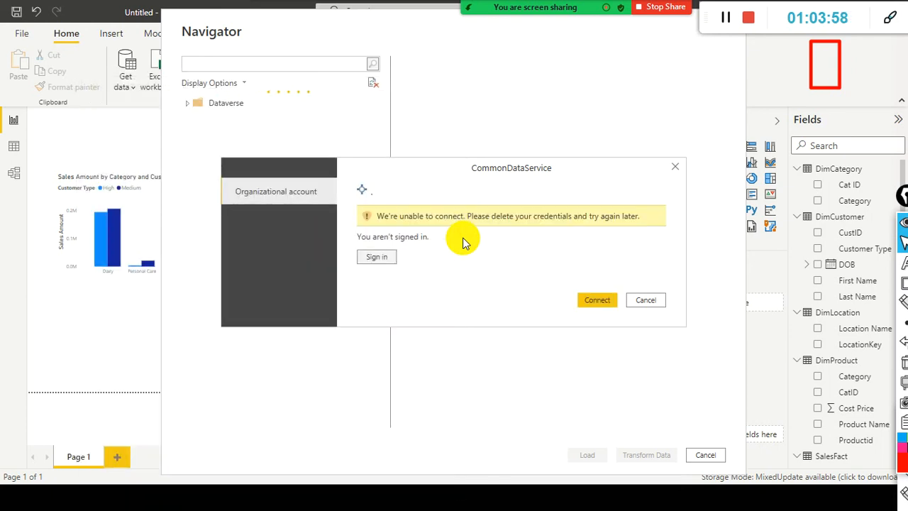
pyautogui.click(594, 301)
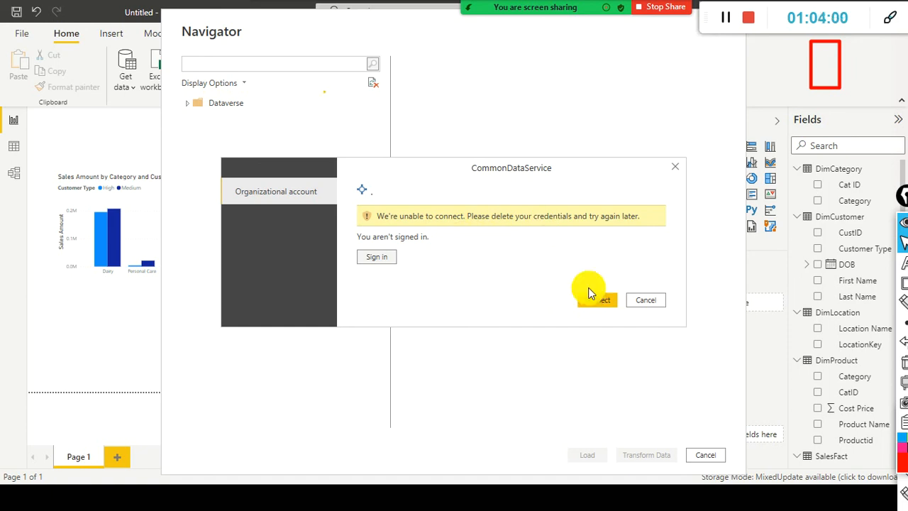
pyautogui.click(380, 257)
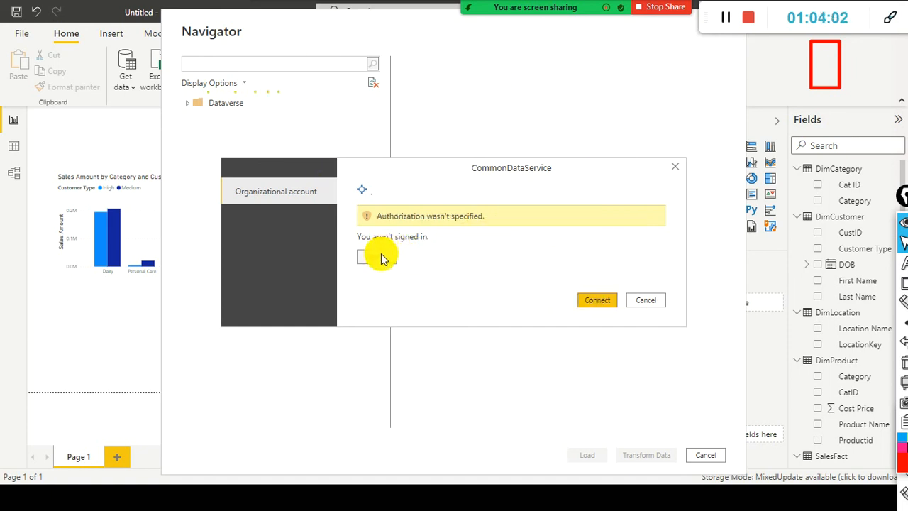
pyautogui.click(607, 304)
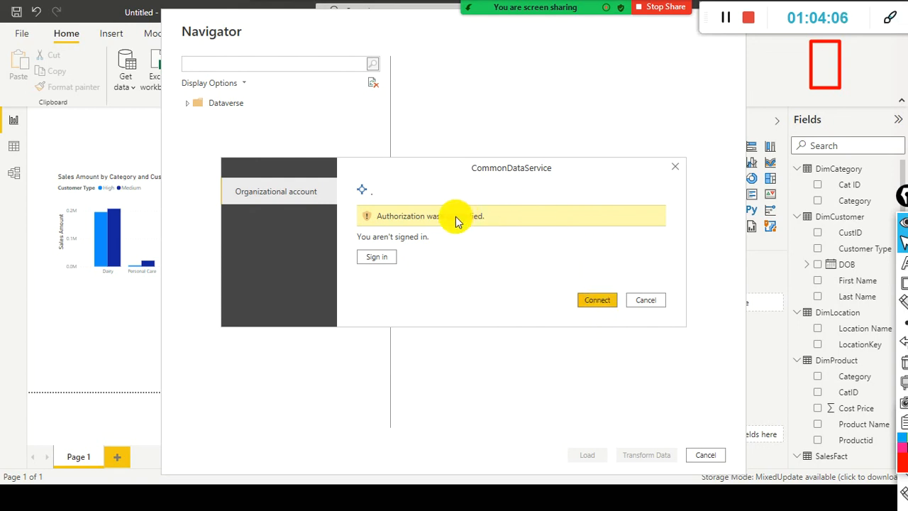
pyautogui.click(378, 258)
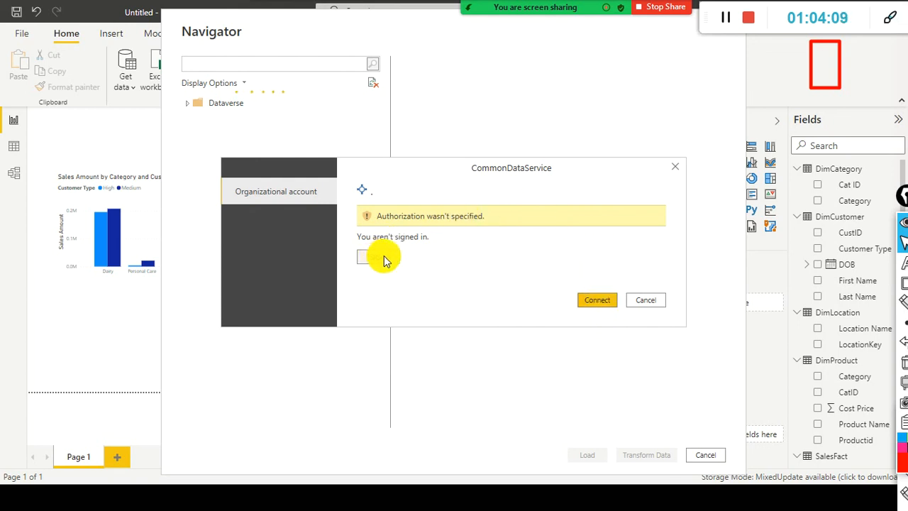
pyautogui.click(383, 257)
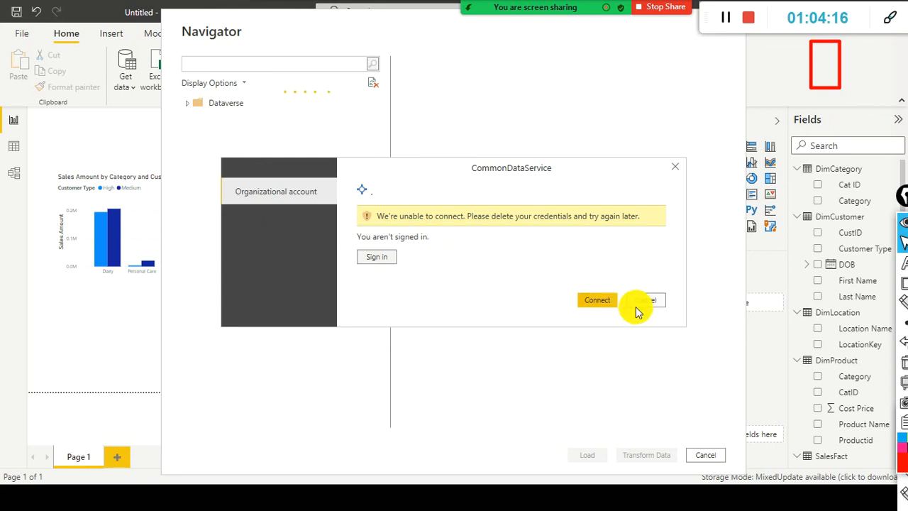
pyautogui.click(602, 303)
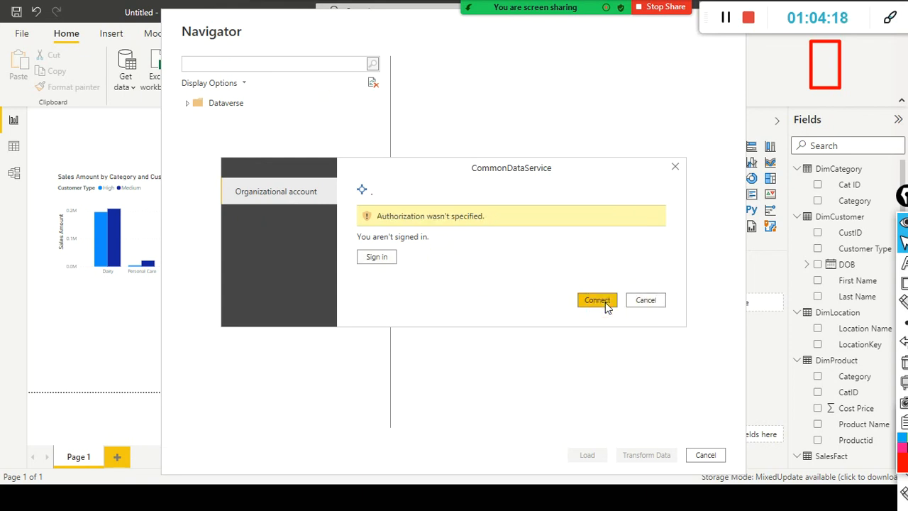
pyautogui.click(651, 301)
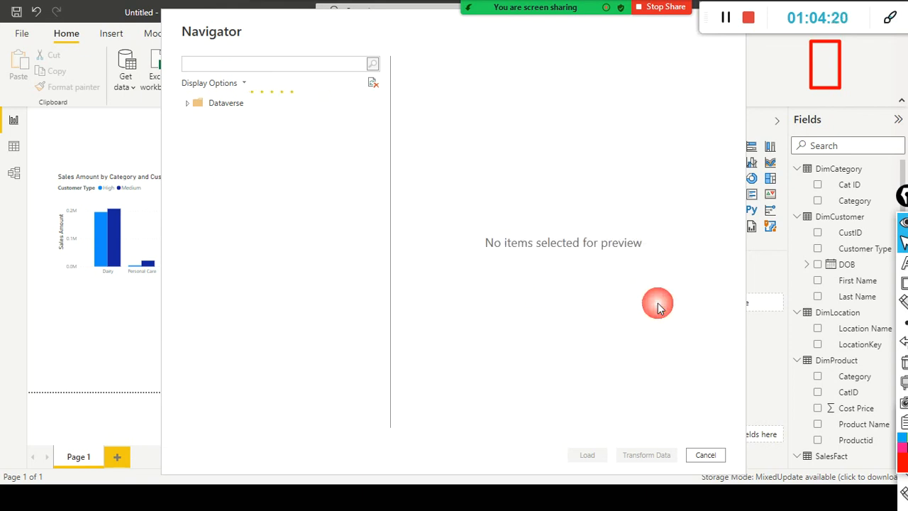
# Try to expand the Dataverse folder in the Navigator by signing in again, then cancel the credentials dialog and close the Navigator.
pyautogui.click(233, 104)
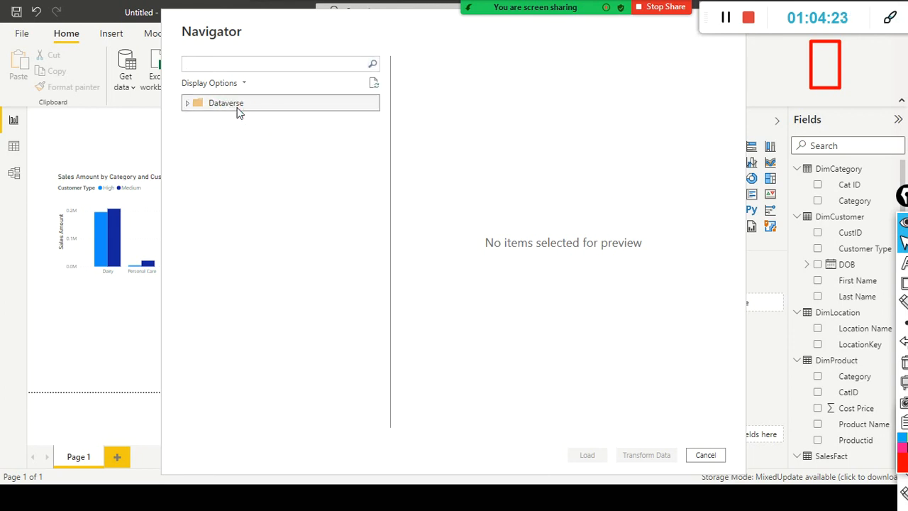
pyautogui.click(191, 107)
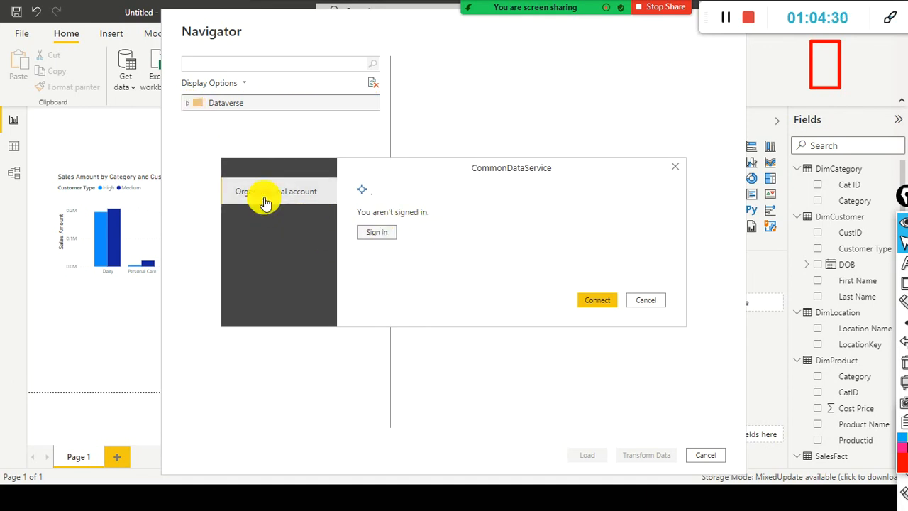
pyautogui.click(369, 234)
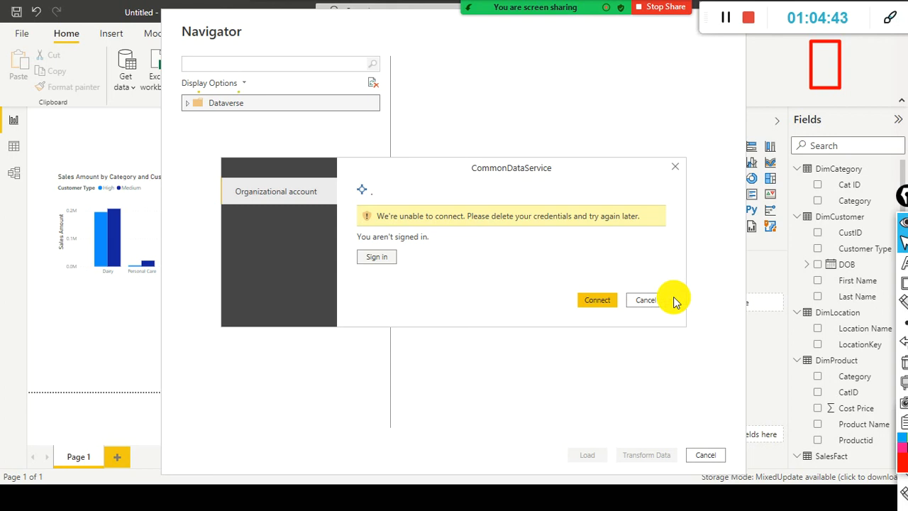
pyautogui.click(636, 308)
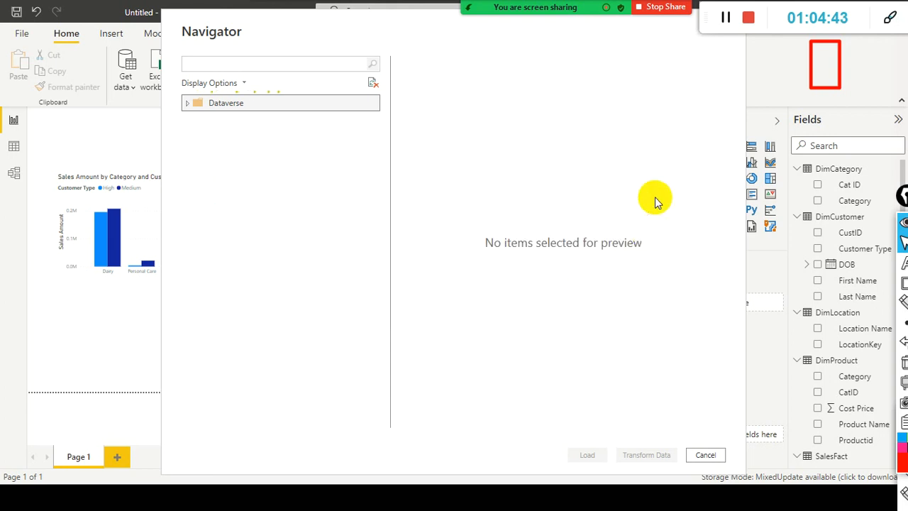
pyautogui.click(188, 110)
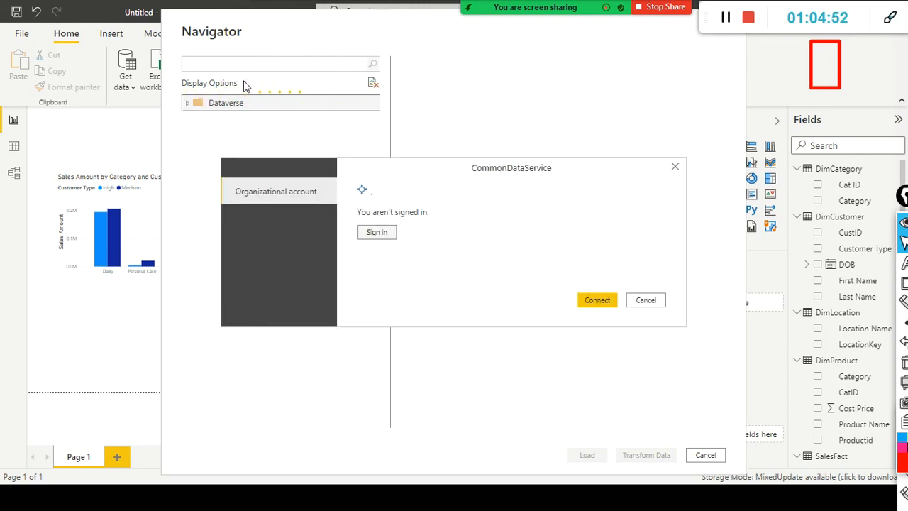
pyautogui.click(649, 301)
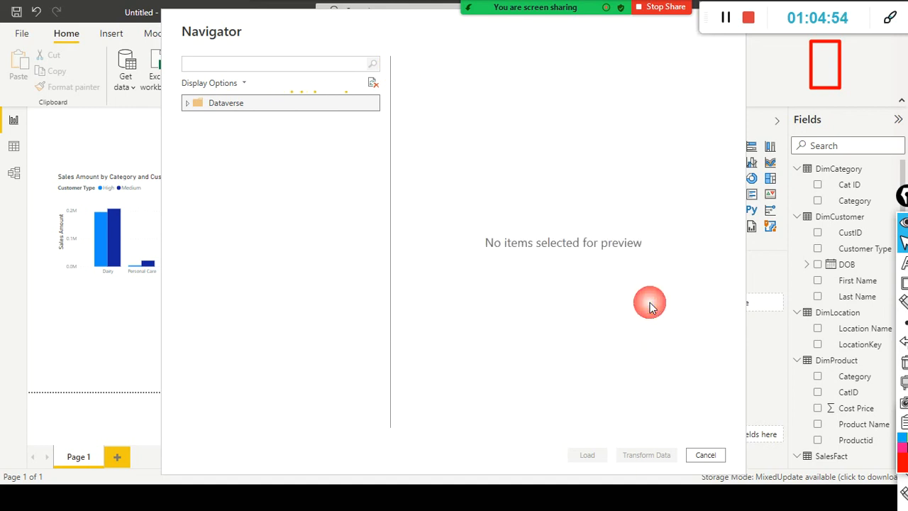
pyautogui.moveTo(362, 29); pyautogui.dragTo(298, 118)
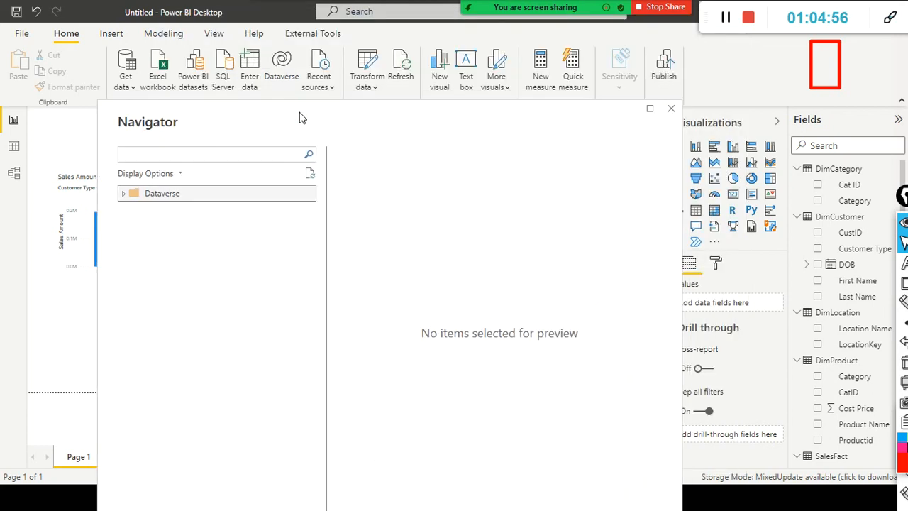
pyautogui.click(671, 108)
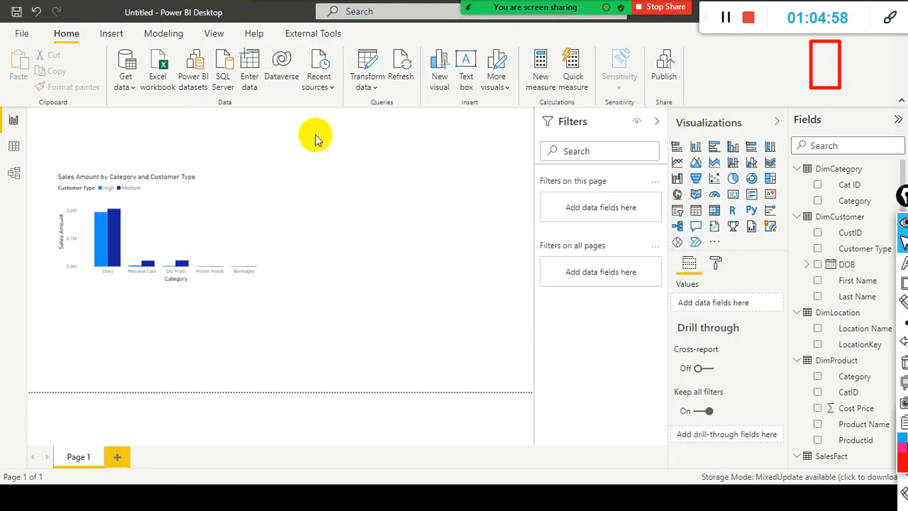
# Try again to connect to the Dataverse source by signing in with an organizational account, close the chat window, and cancel the credentials dialog.
pyautogui.click(289, 76)
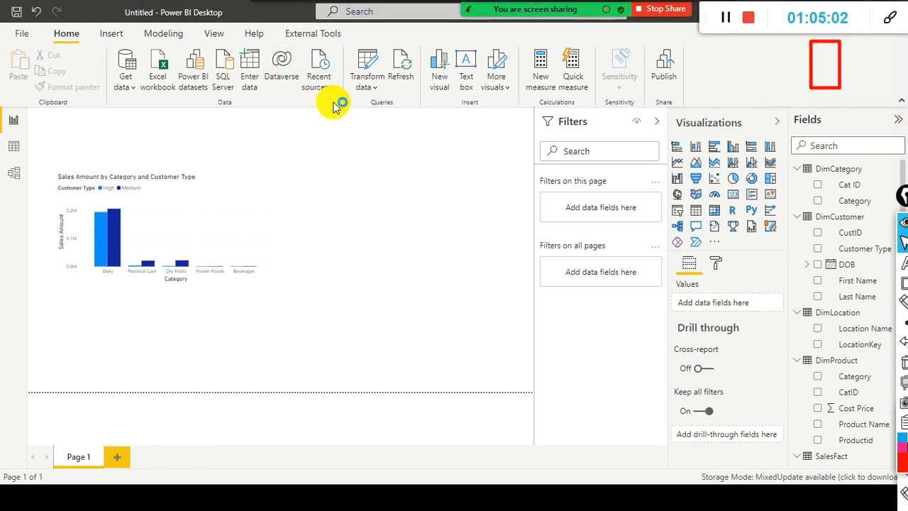
pyautogui.click(532, 17)
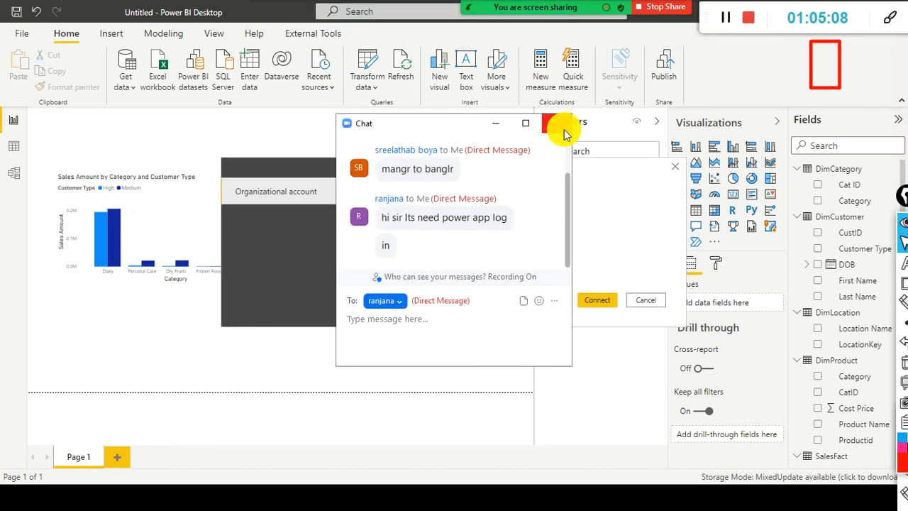
pyautogui.click(556, 123)
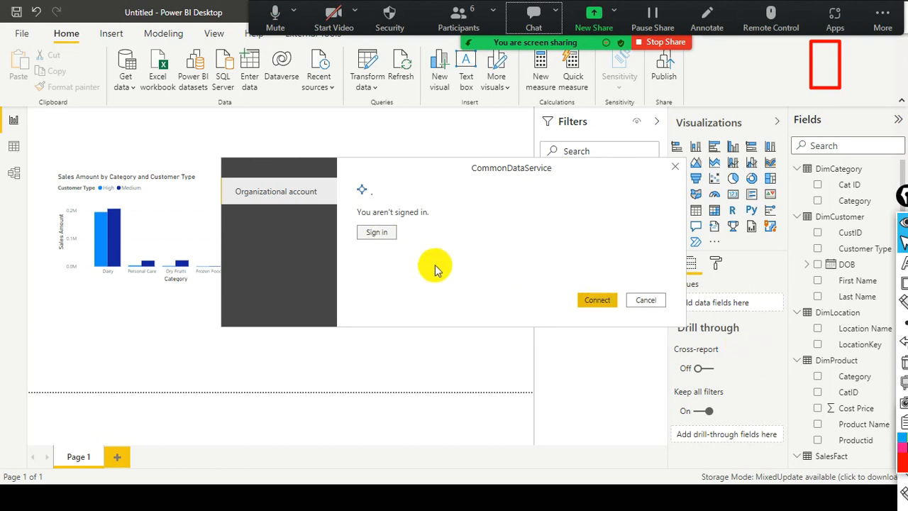
pyautogui.click(376, 232)
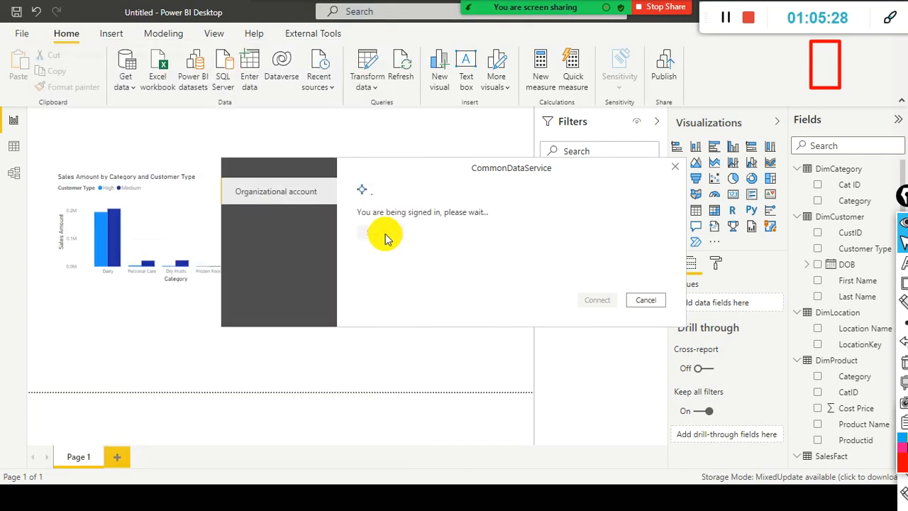
pyautogui.click(600, 306)
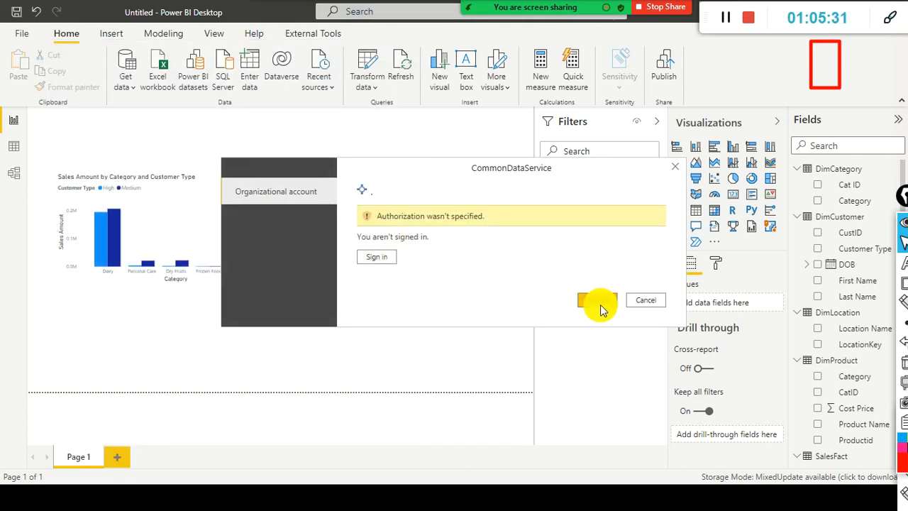
pyautogui.click(603, 301)
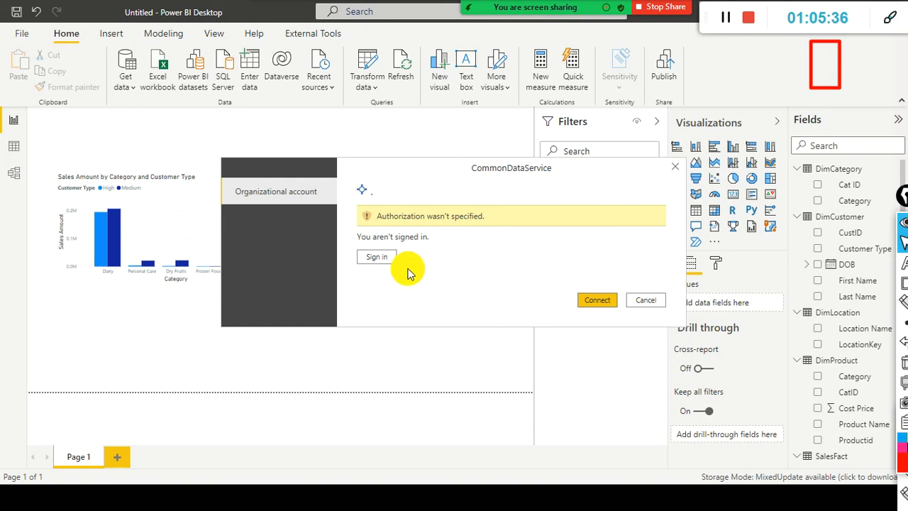
pyautogui.click(645, 300)
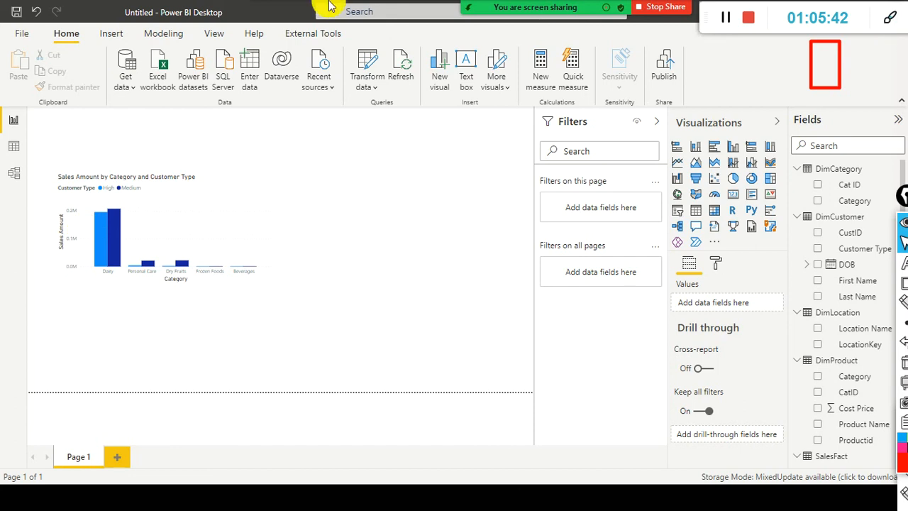
# Start getting data from the Power Platform source Common Data Service (Legacy) and open its connection settings.
pyautogui.click(121, 91)
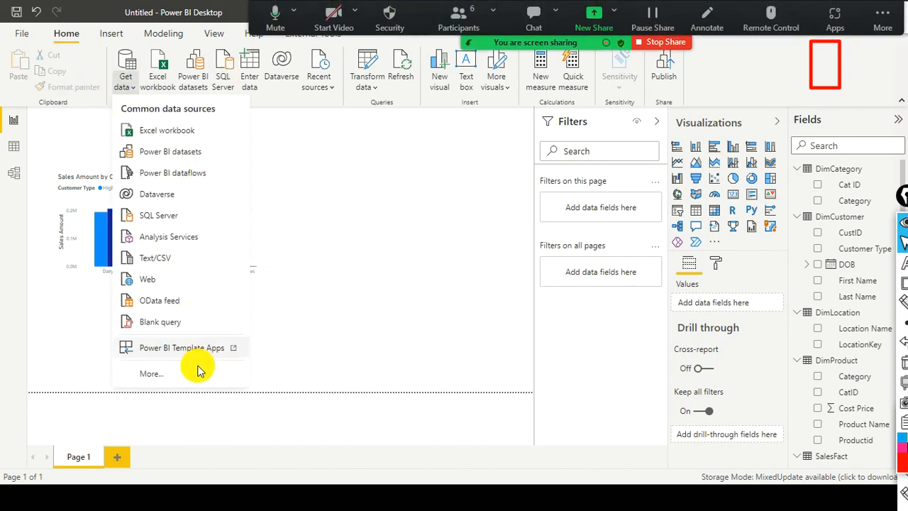
pyautogui.click(160, 371)
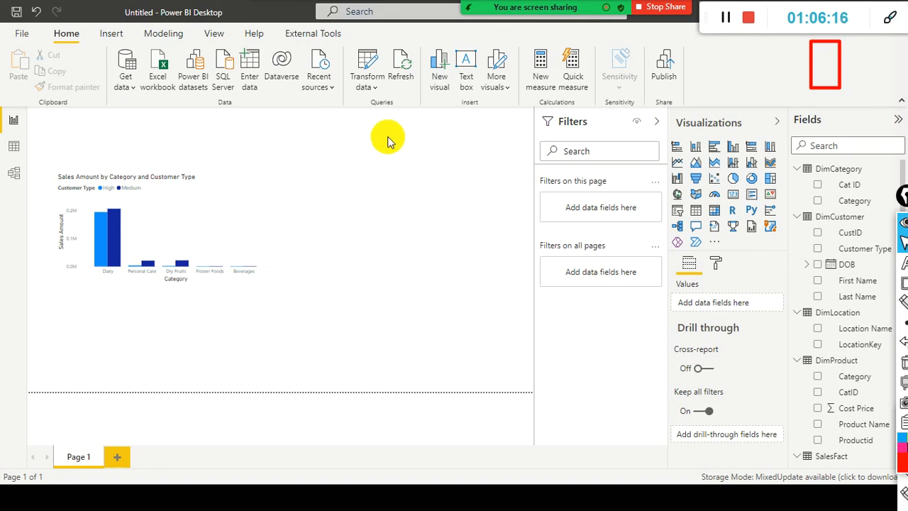
pyautogui.click(129, 80)
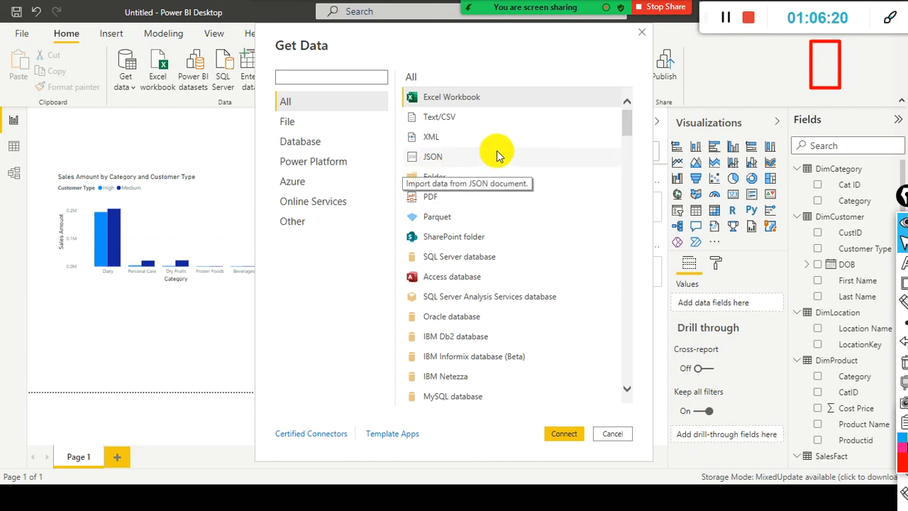
pyautogui.click(317, 172)
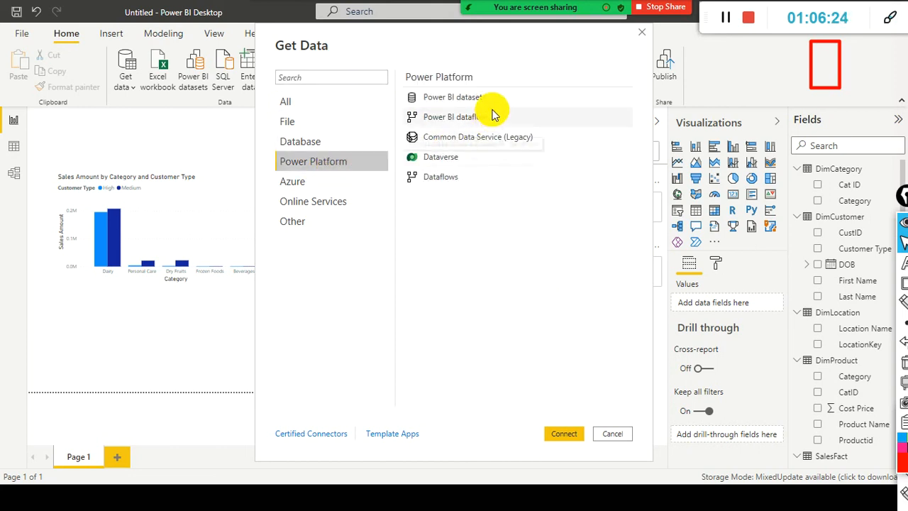
pyautogui.click(464, 136)
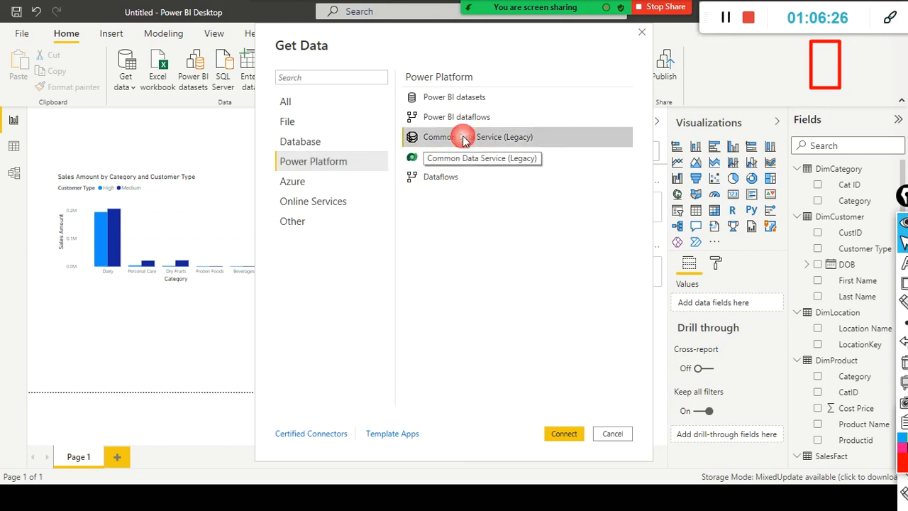
pyautogui.click(564, 433)
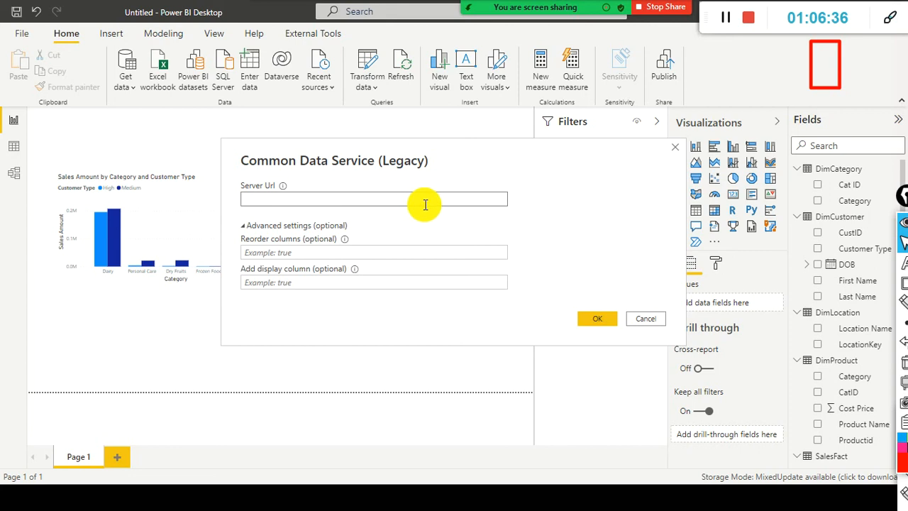
# Switch to Power Apps in the browser and open the Power Apps session details from the settings.
pyautogui.hotkey('alt', 'Tab')
pyautogui.press('Tab')
pyautogui.press('Tab')
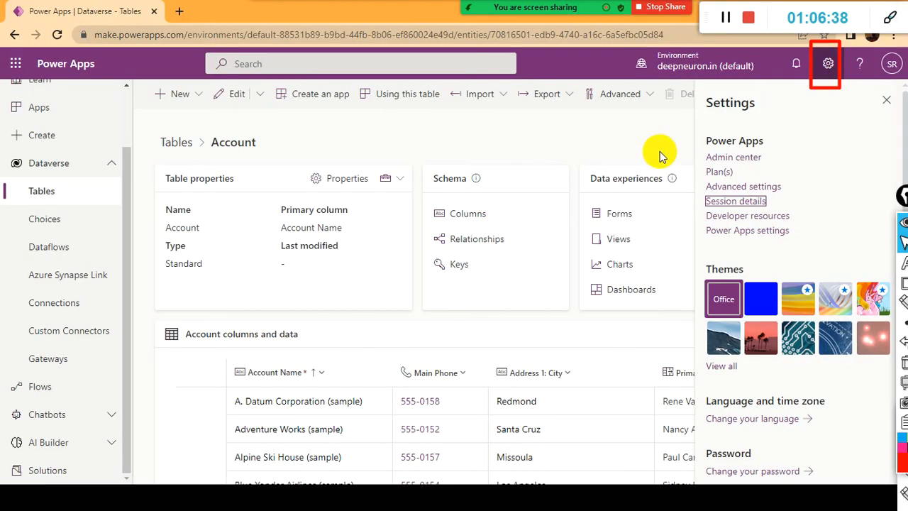
pyautogui.click(829, 71)
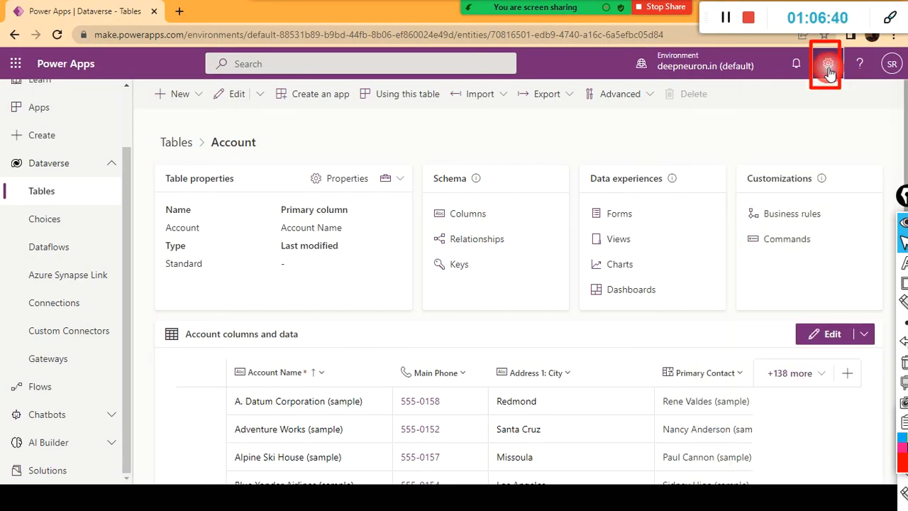
pyautogui.click(829, 66)
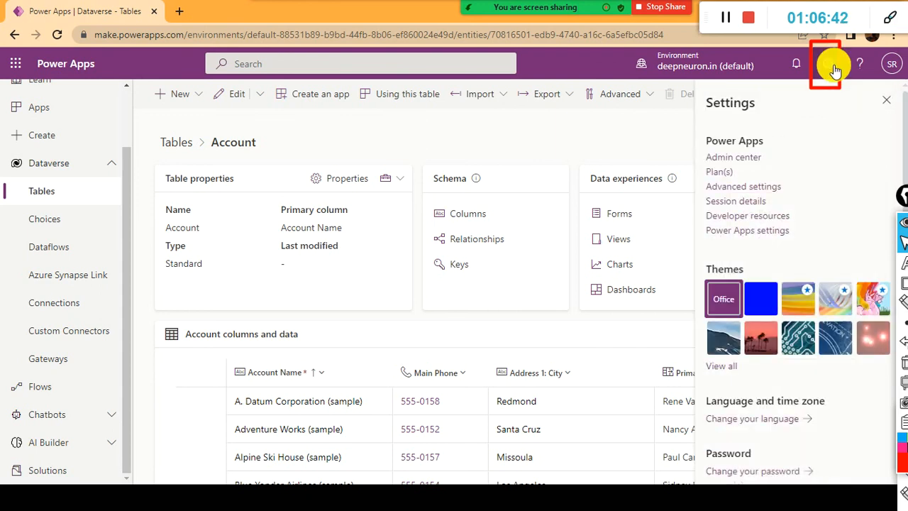
pyautogui.click(742, 202)
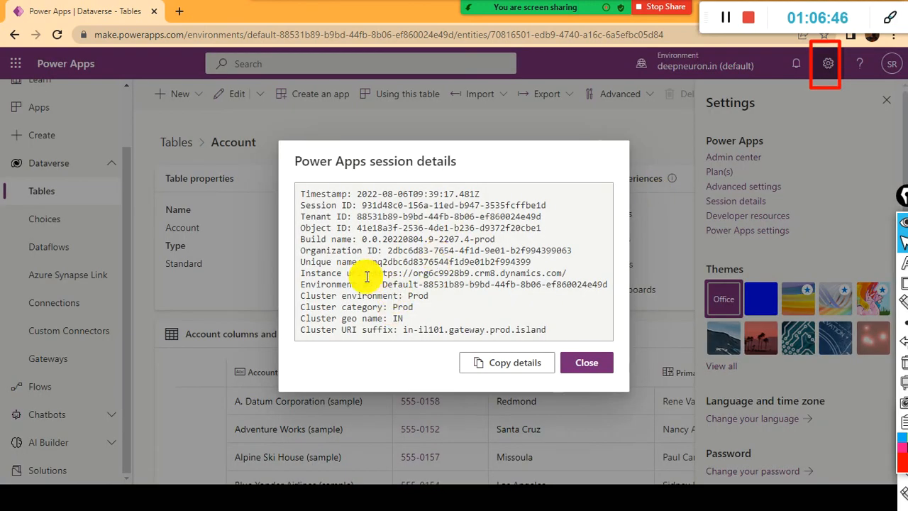
pyautogui.moveTo(367, 273); pyautogui.dragTo(571, 279)
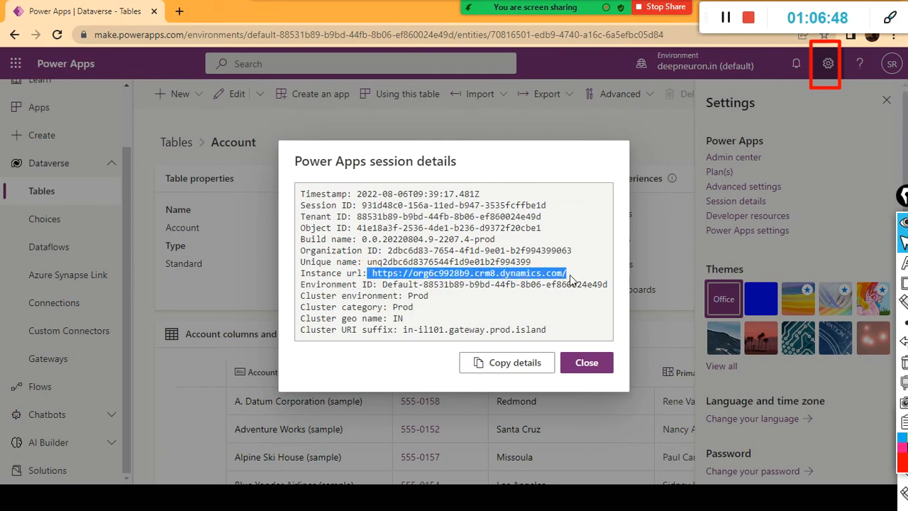
pyautogui.rightClick(571, 279)
pyautogui.click(564, 287)
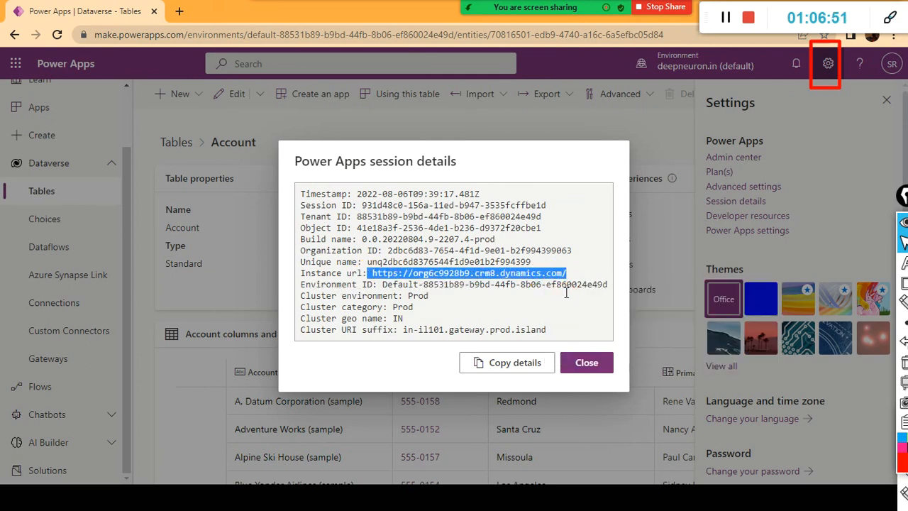
pyautogui.click(438, 281)
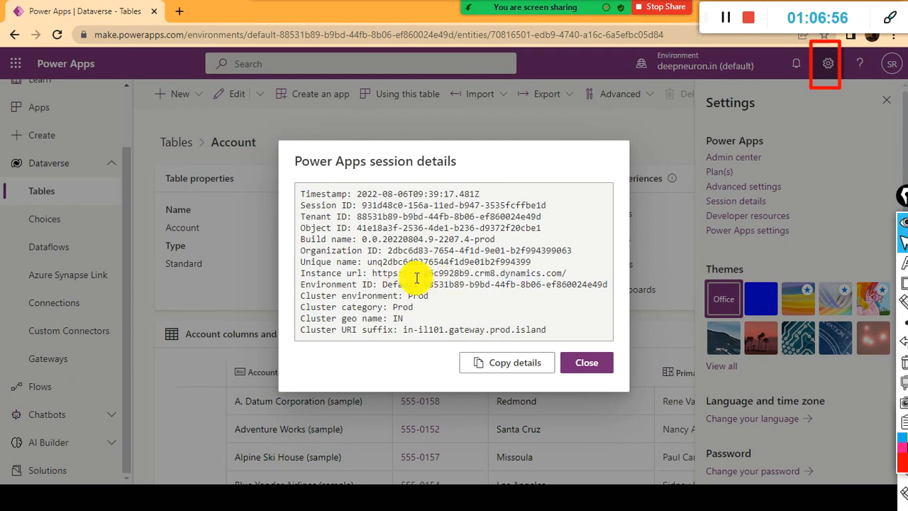
pyautogui.moveTo(413, 275); pyautogui.dragTo(565, 275)
pyautogui.moveTo(301, 284); pyautogui.dragTo(372, 273)
pyautogui.rightClick(376, 274)
pyautogui.click(403, 284)
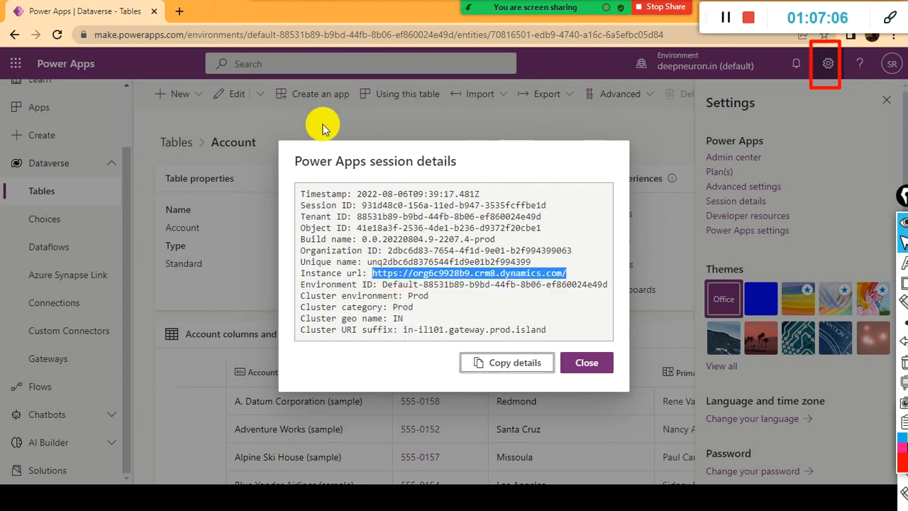
pyautogui.hotkey('alt', 'Tab')
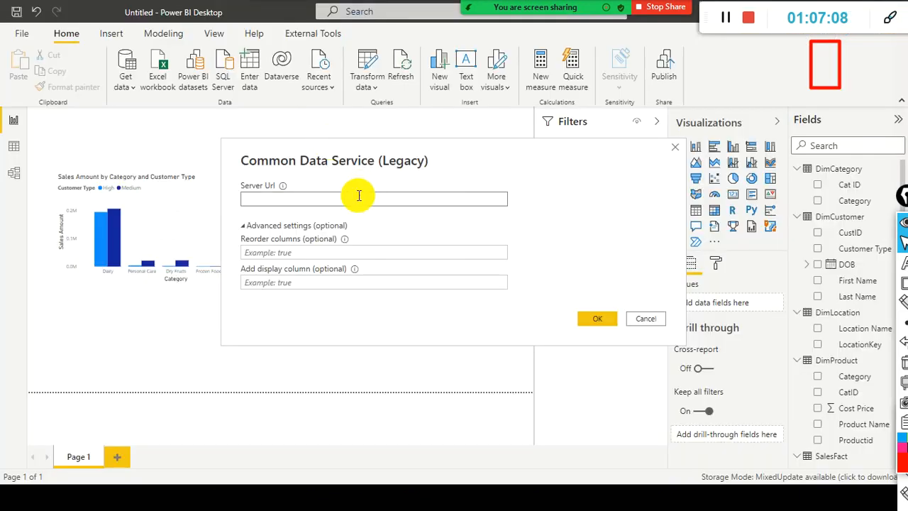
pyautogui.click(359, 197)
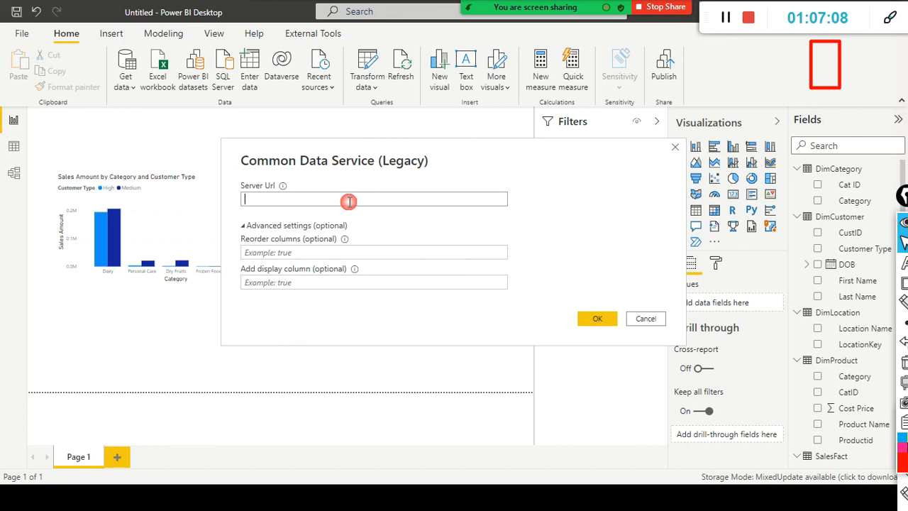
pyautogui.hotkey('ctrl', 'v')
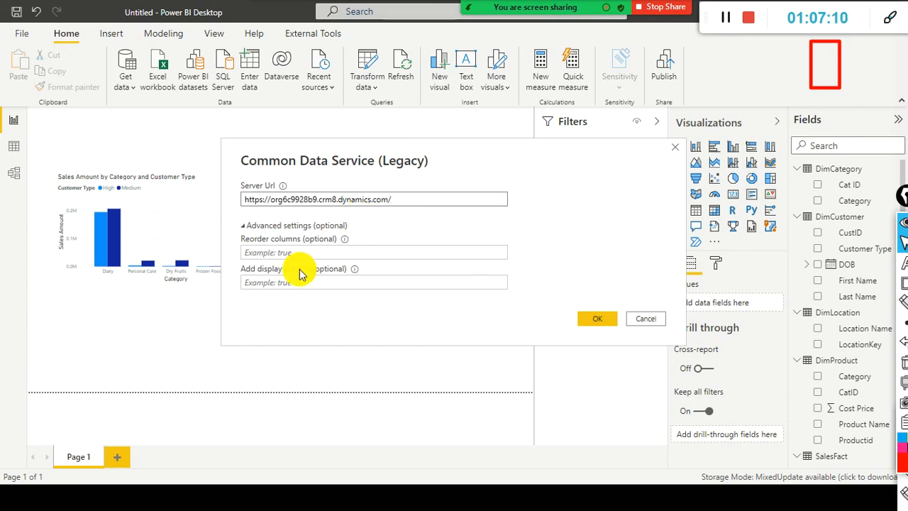
pyautogui.click(593, 319)
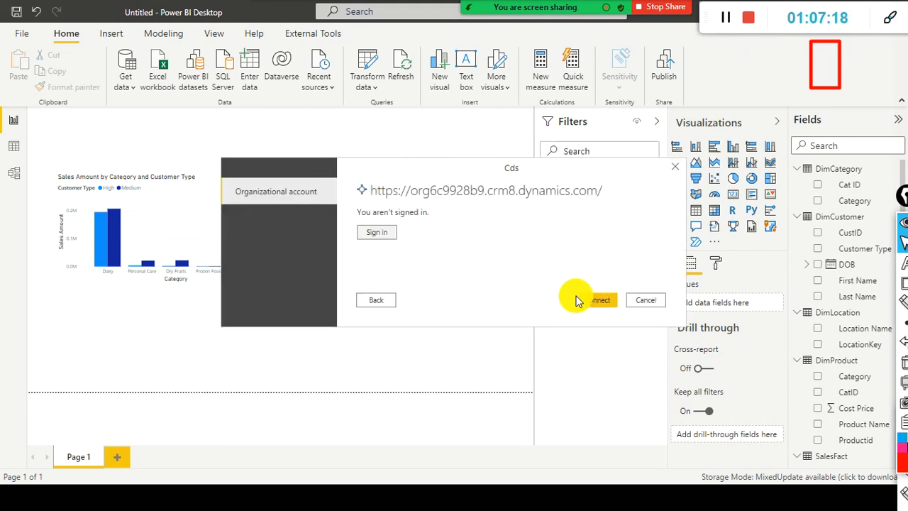
# Try to sign in with an organizational account and connect to the Cds source.
pyautogui.click(610, 304)
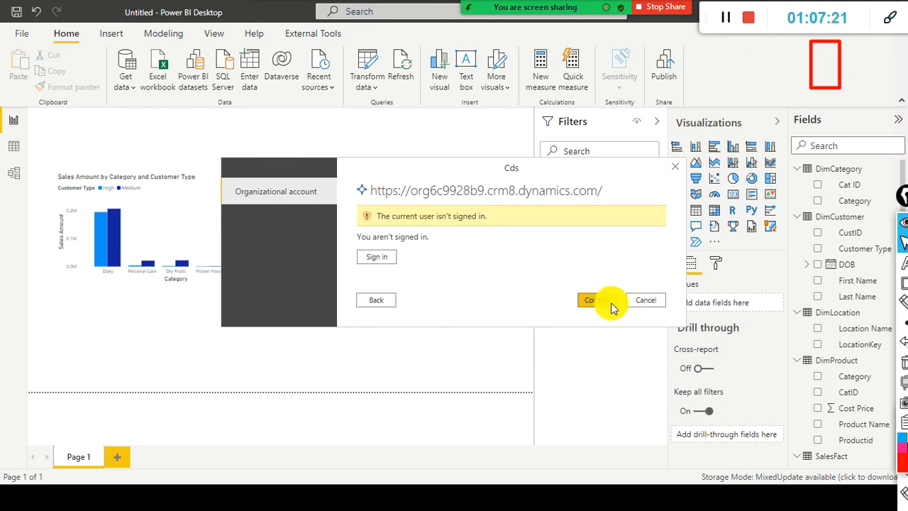
pyautogui.click(377, 256)
pyautogui.click(378, 254)
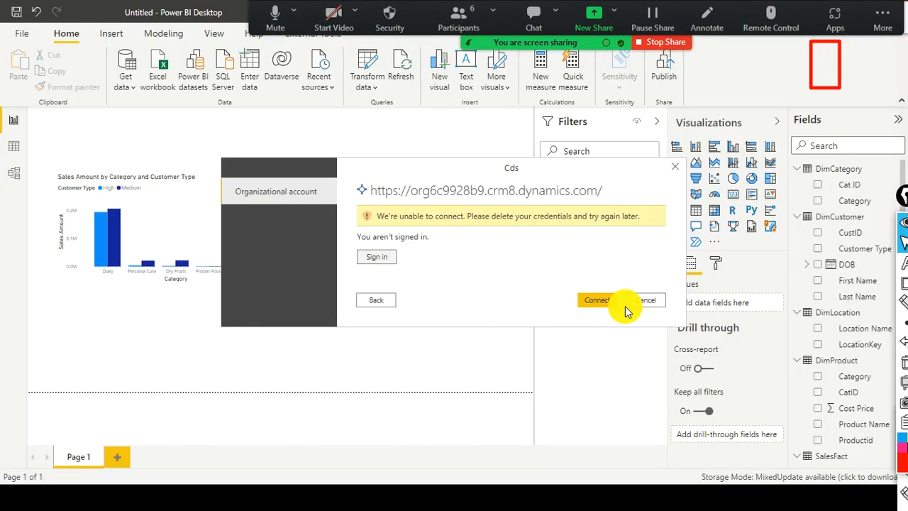
pyautogui.click(599, 296)
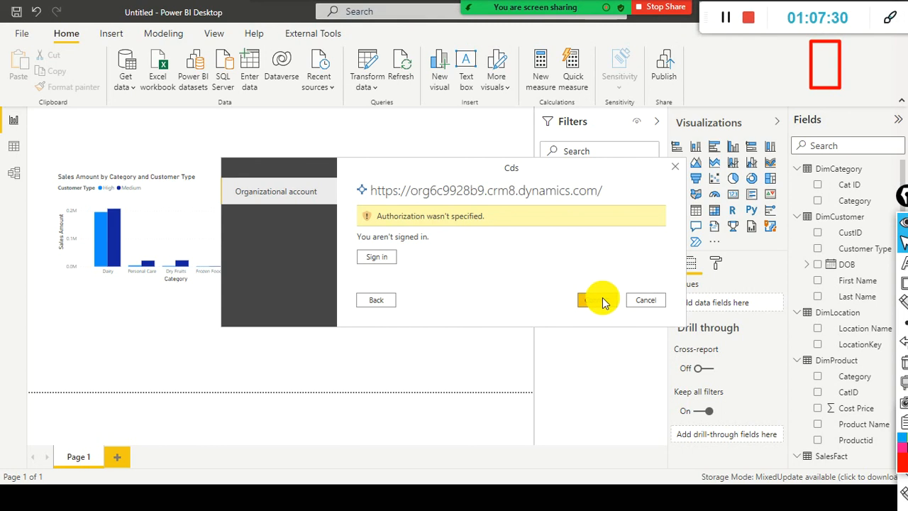
# Go back to the Common Data Service settings, examine the optional reorder columns and display column settings, and collapse the advanced settings.
pyautogui.click(383, 298)
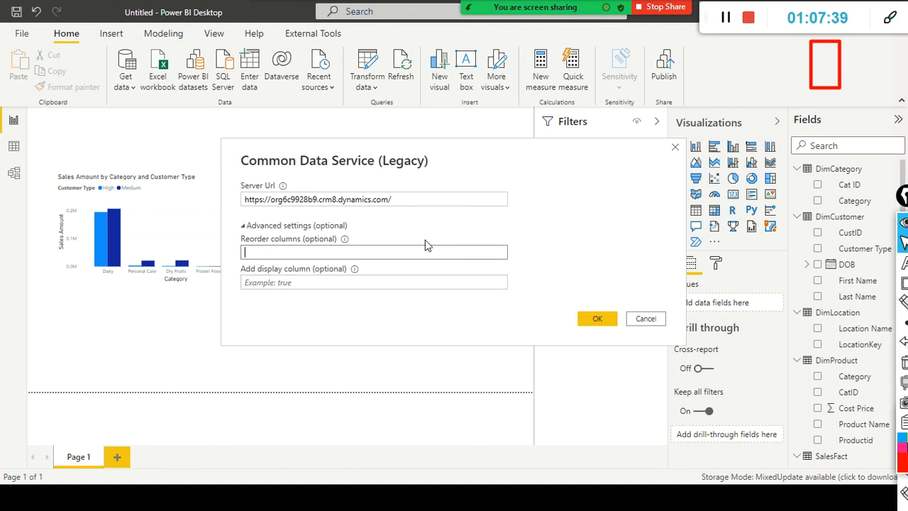
pyautogui.click(253, 225)
pyautogui.click(254, 227)
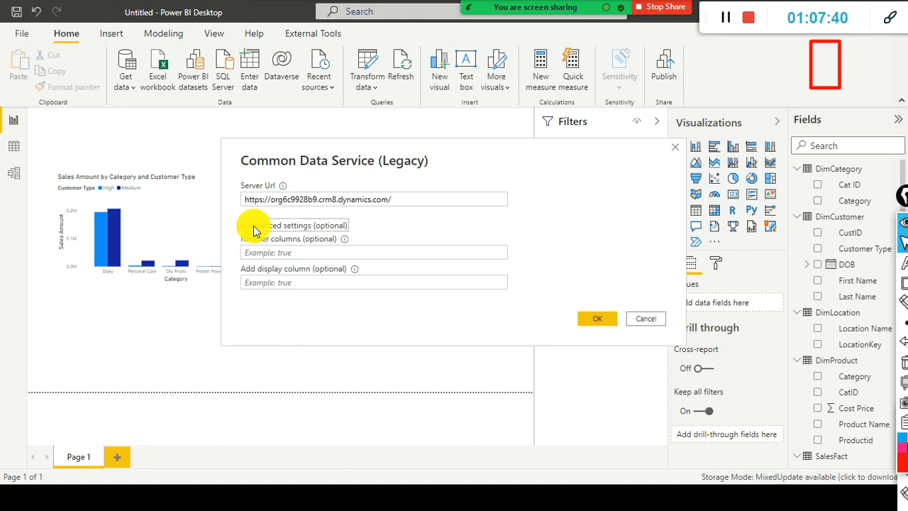
pyautogui.click(256, 225)
pyautogui.click(259, 226)
pyautogui.click(297, 252)
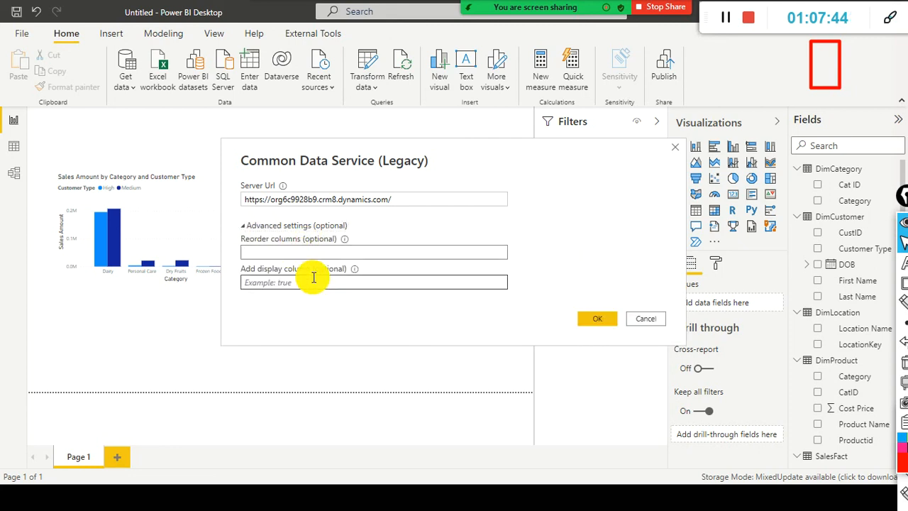
pyautogui.click(313, 278)
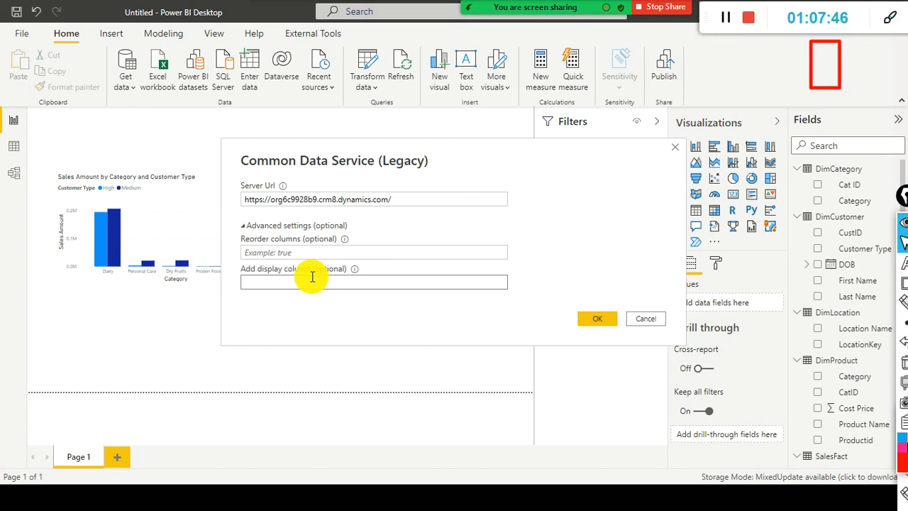
pyautogui.click(248, 227)
# Submit the server URL again, select the organizational account, and cancel the Cds credentials dialog.
pyautogui.click(597, 261)
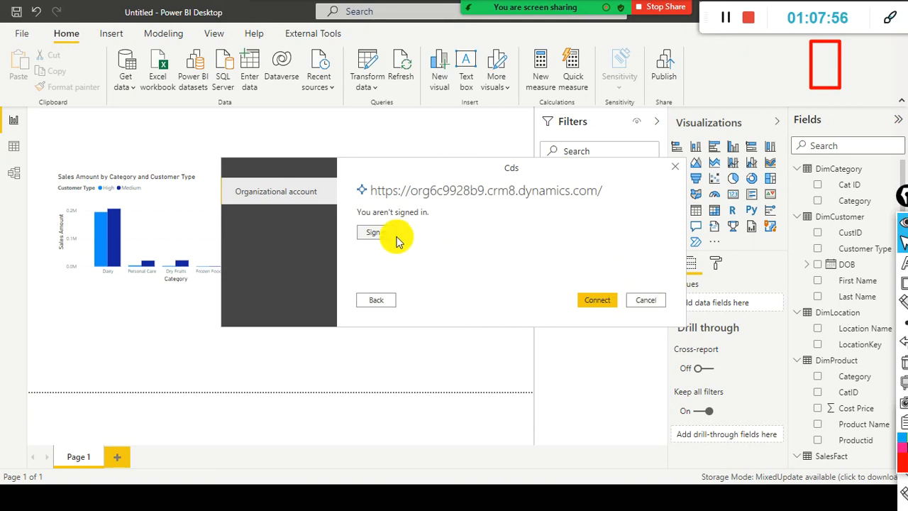
pyautogui.click(293, 201)
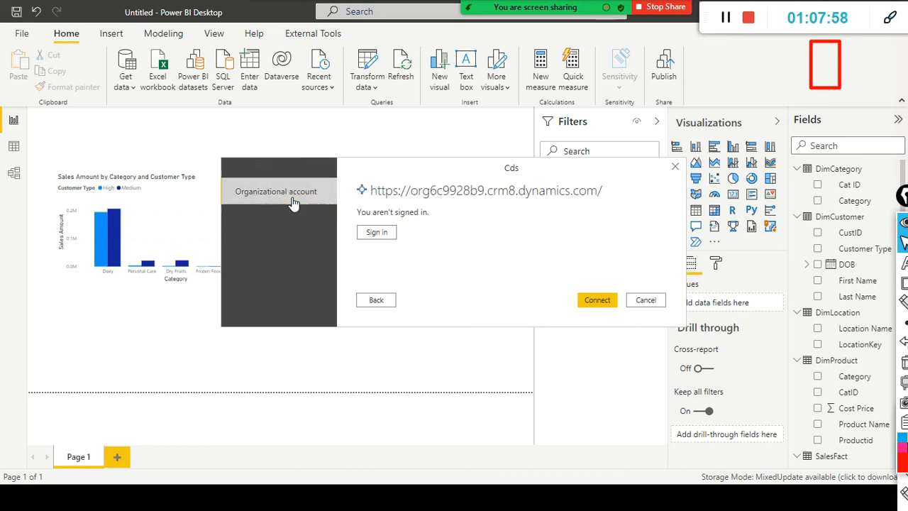
pyautogui.click(640, 300)
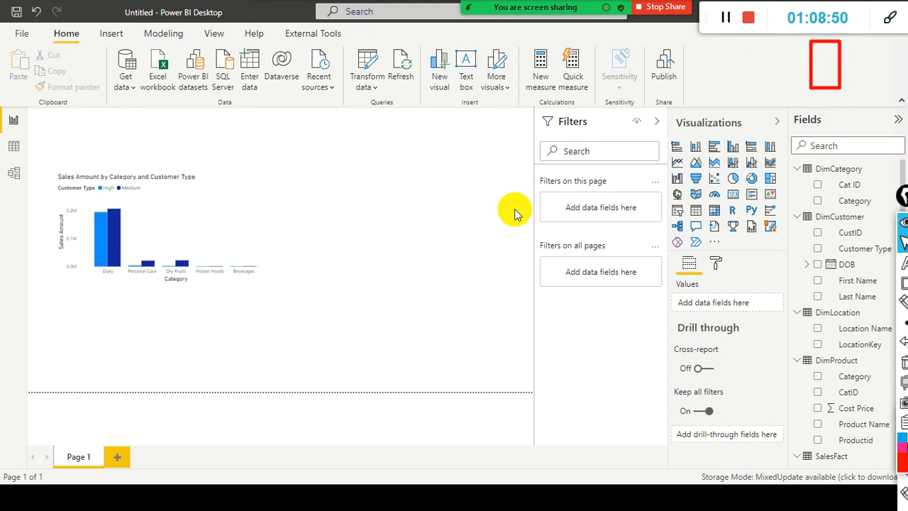
# Open the complete Get Data list of available source connectors.
pyautogui.click(273, 165)
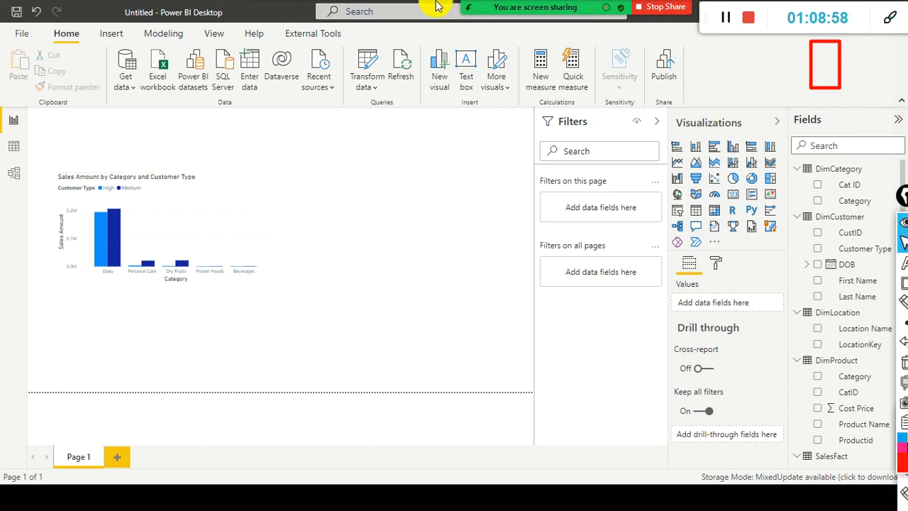
pyautogui.click(130, 83)
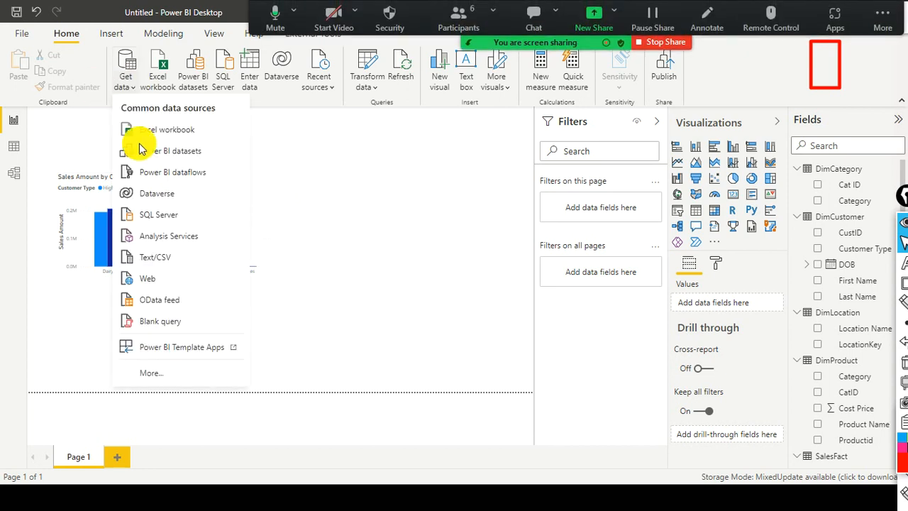
pyautogui.click(162, 379)
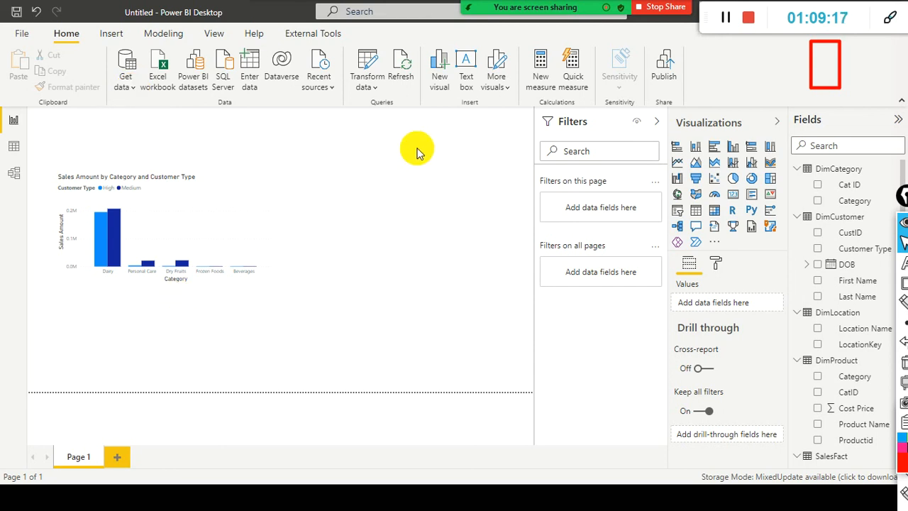
# Switch to File Explorer, open the dat1 folder on Local Disk (D:) and search it for *.json files.
pyautogui.press('super')
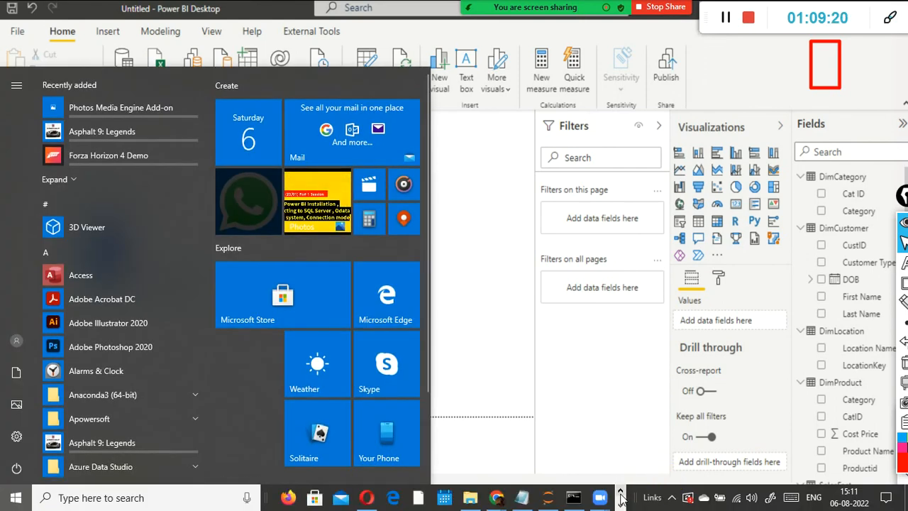
pyautogui.click(469, 497)
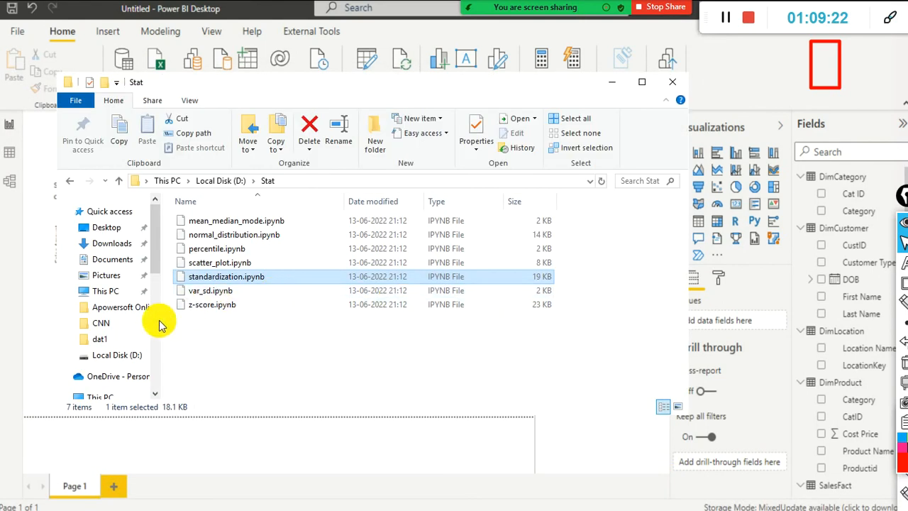
pyautogui.click(136, 357)
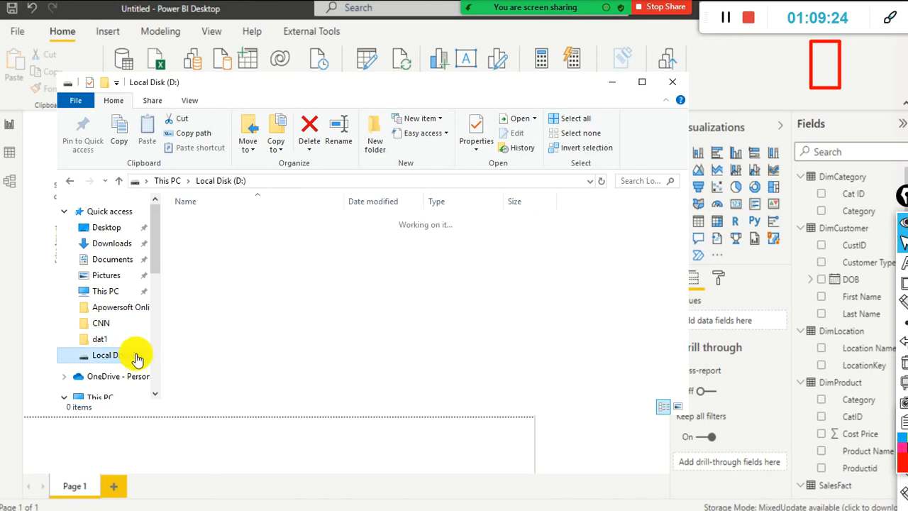
pyautogui.click(227, 292)
pyautogui.write('d')
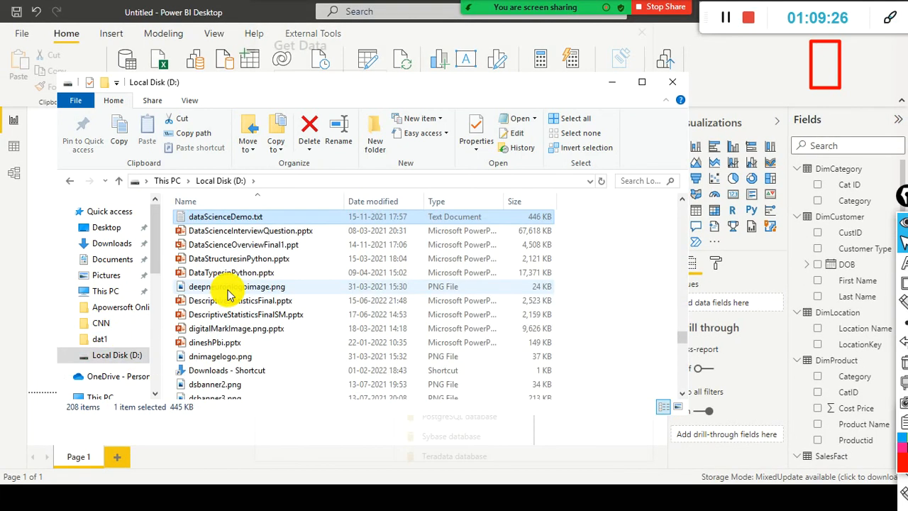
pyautogui.write('at1')
pyautogui.doubleClick(227, 217)
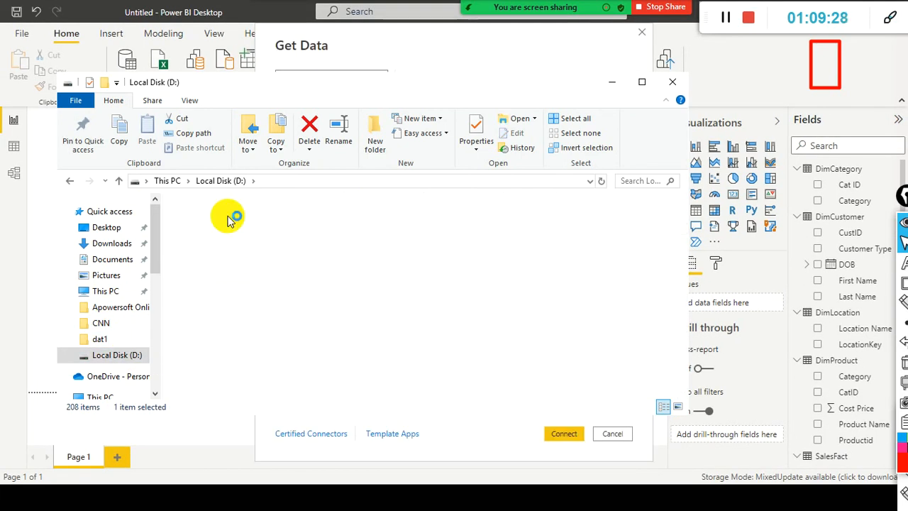
pyautogui.click(628, 181)
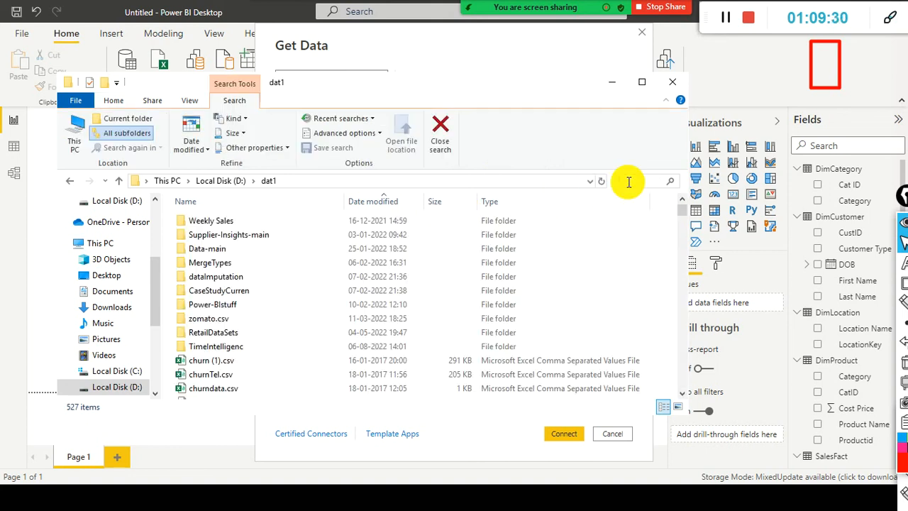
pyautogui.write('*.json')
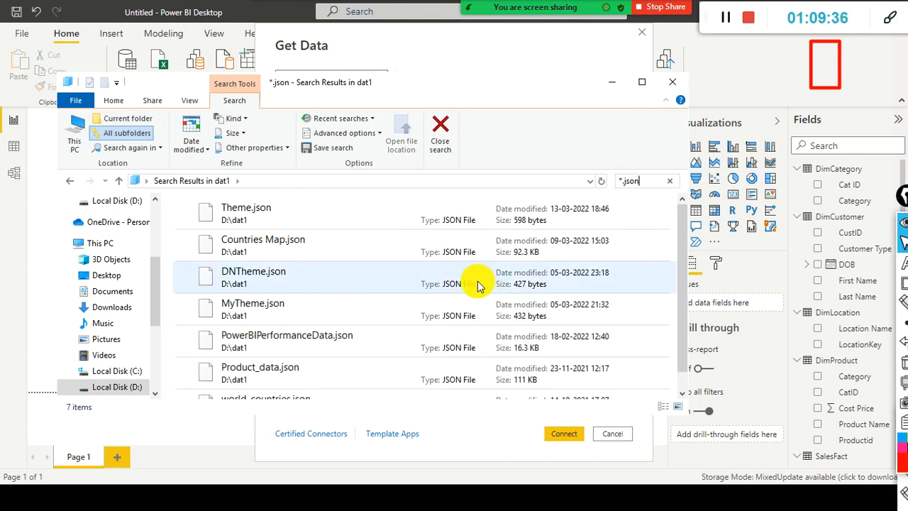
pyautogui.scroll(-1, 480, 291)
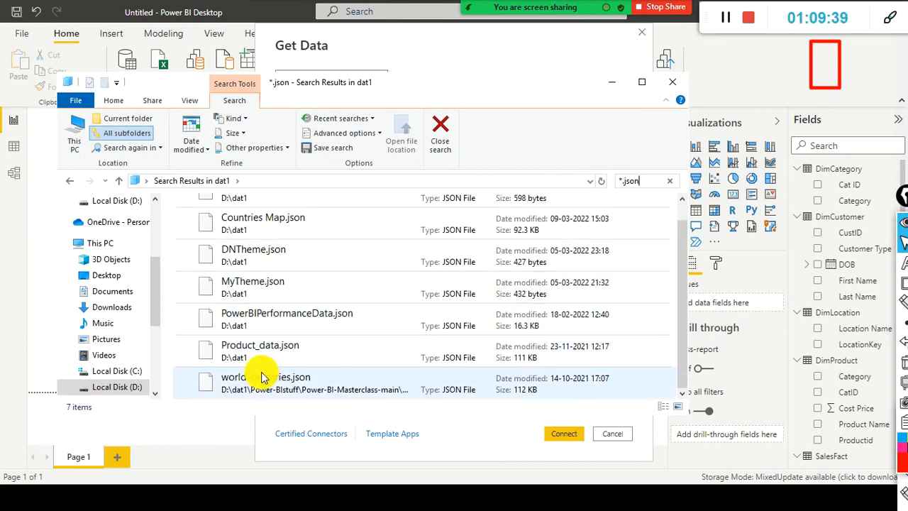
# Switch back to Power BI Desktop and start a connection to a JSON source.
pyautogui.hotkey('alt', 'Tab')
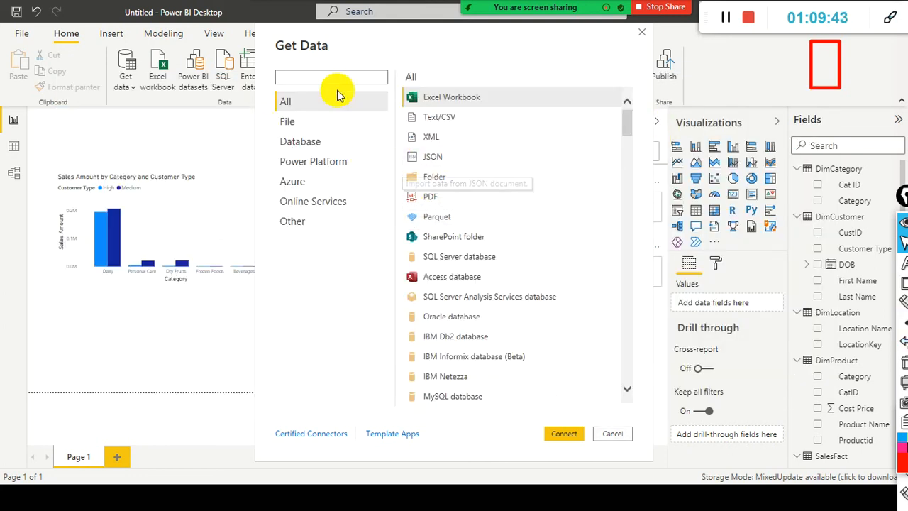
pyautogui.click(431, 157)
pyautogui.click(431, 160)
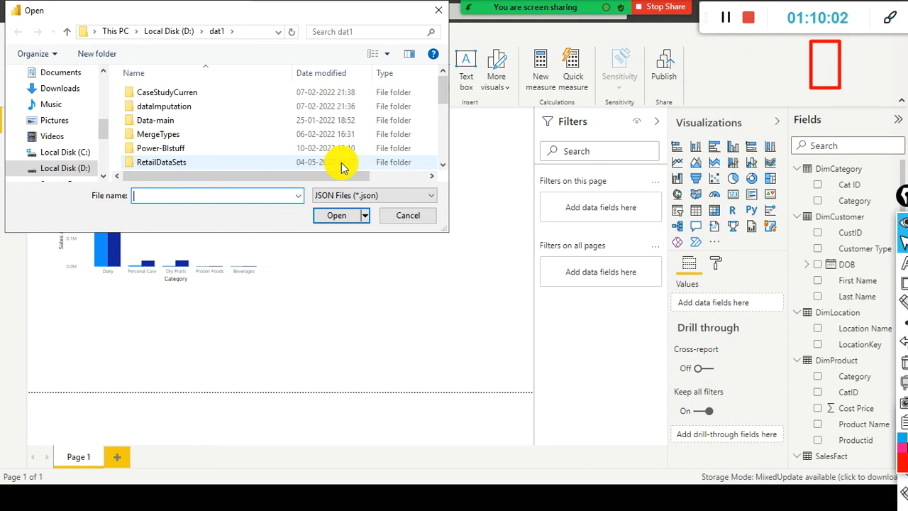
# Select Product_data.json in the dat1 folder and open it as the JSON source.
pyautogui.scroll(-5, 348, 163)
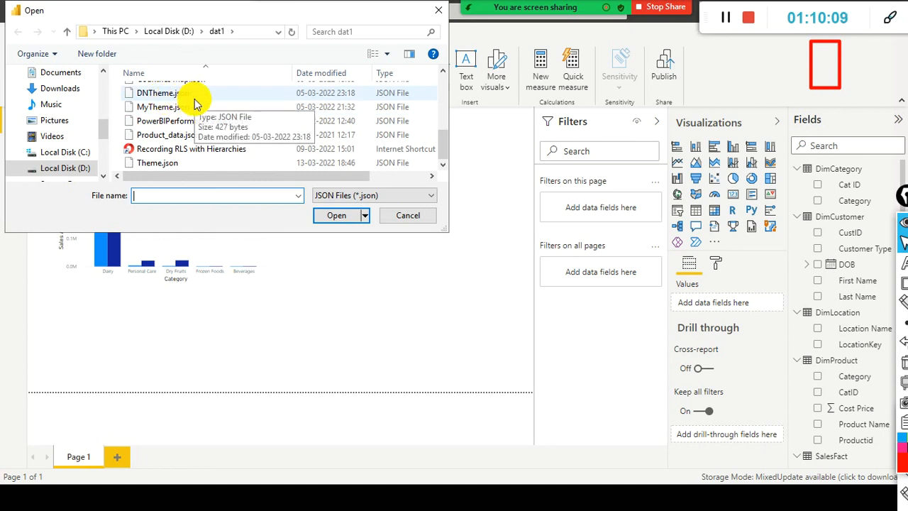
pyautogui.scroll(3, 203, 125)
pyautogui.scroll(-5, 203, 125)
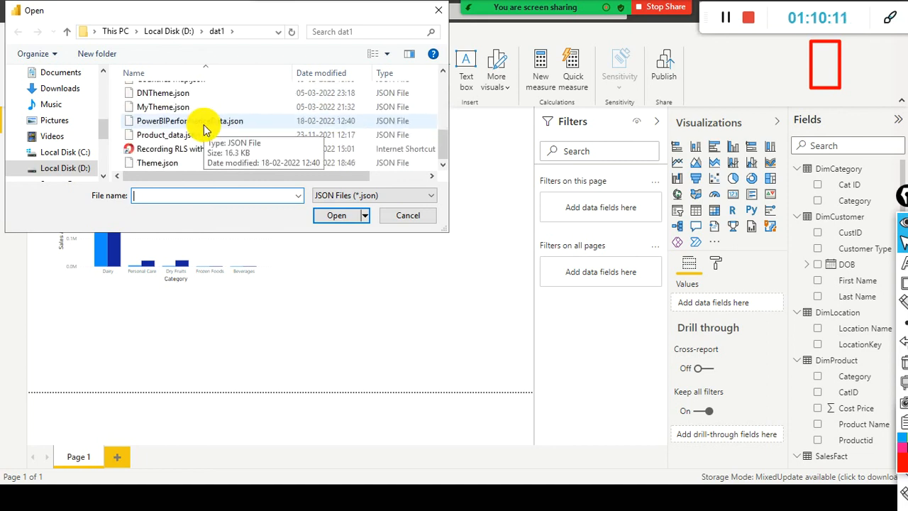
pyautogui.scroll(1, 237, 139)
pyautogui.scroll(2, 244, 148)
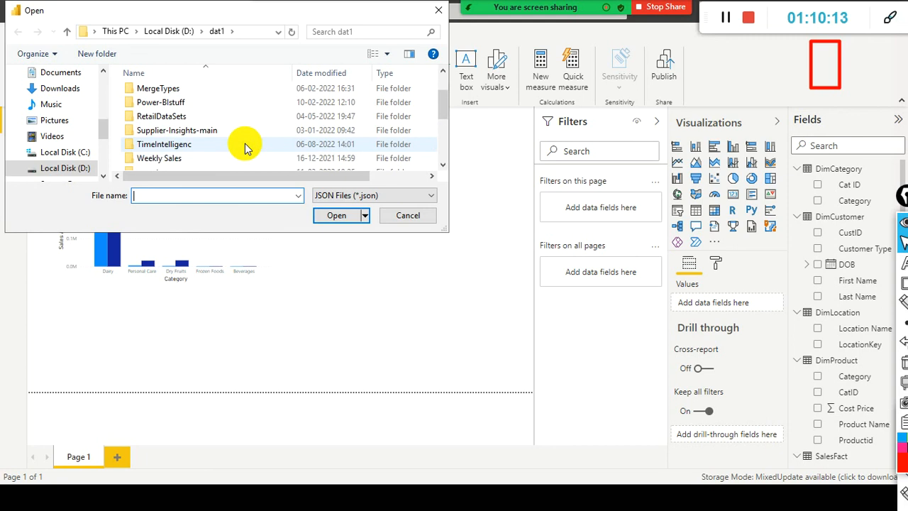
pyautogui.scroll(1, 245, 148)
pyautogui.scroll(-5, 244, 148)
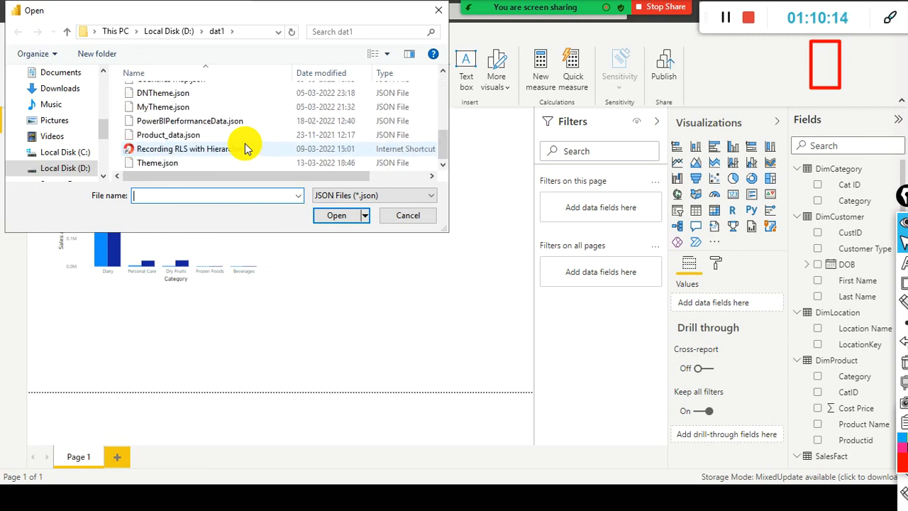
pyautogui.click(192, 135)
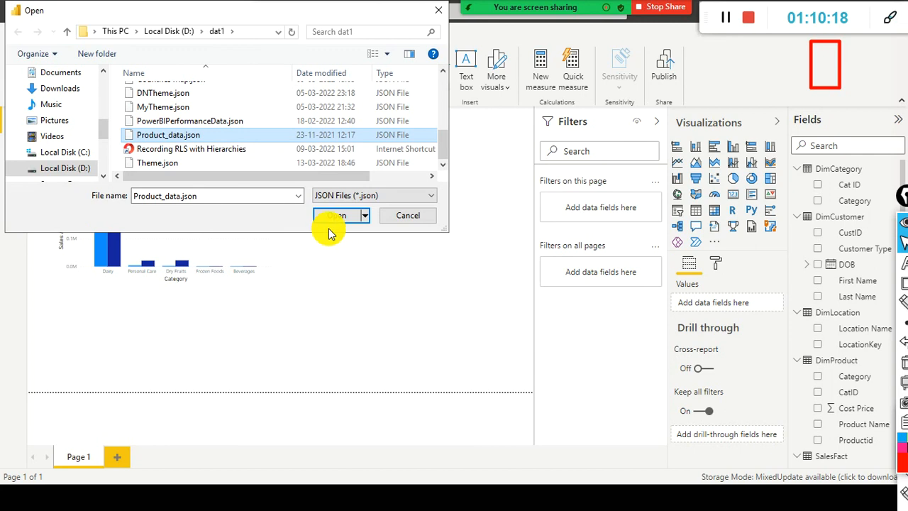
pyautogui.click(343, 216)
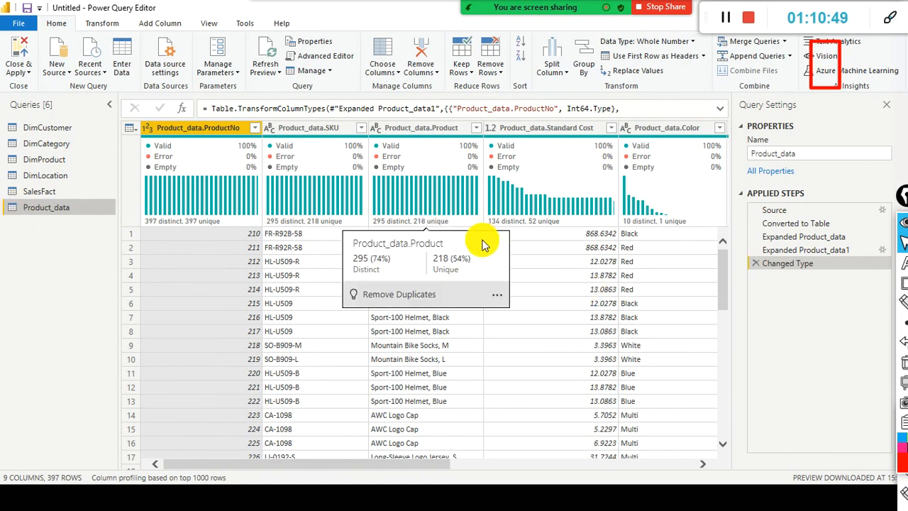
# Review the columns of the Product_data query, and close the Power Query Editor with the changes applied.
pyautogui.moveTo(319, 463); pyautogui.dragTo(237, 463)
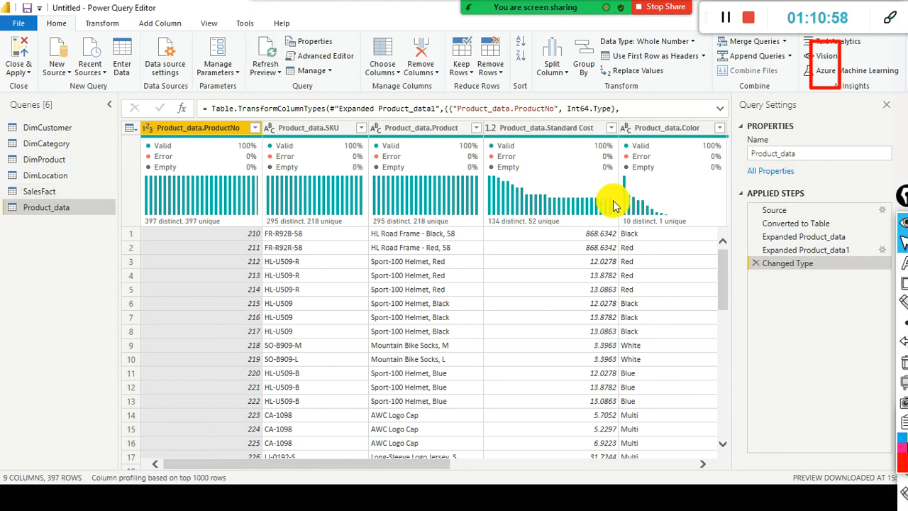
pyautogui.moveTo(575, 220)
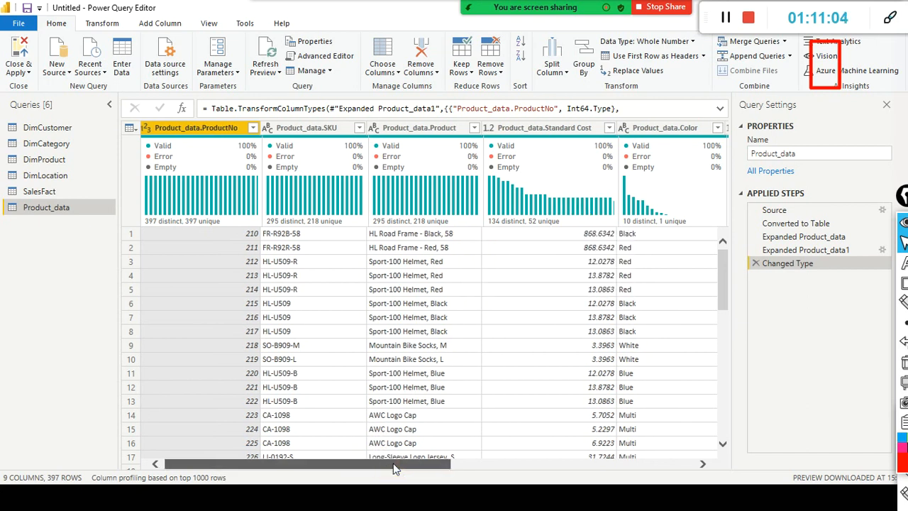
pyautogui.moveTo(375, 463); pyautogui.dragTo(727, 454)
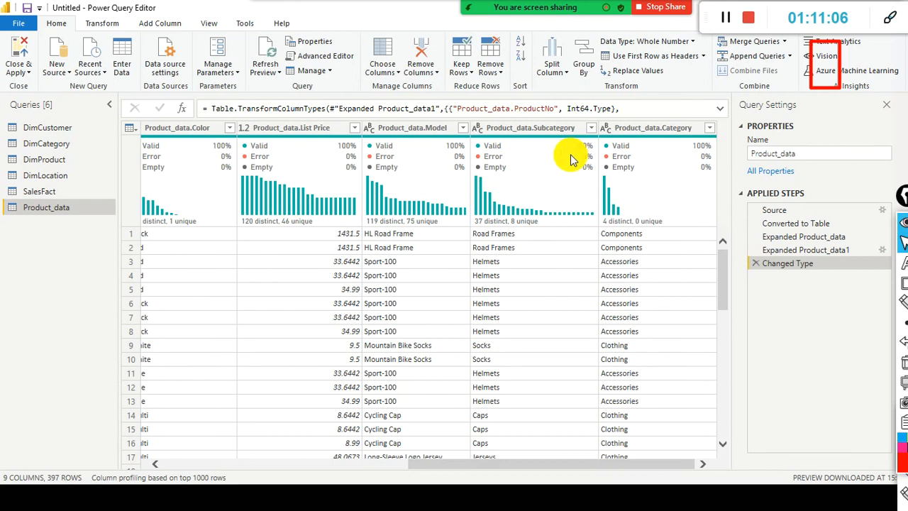
pyautogui.click(324, 464)
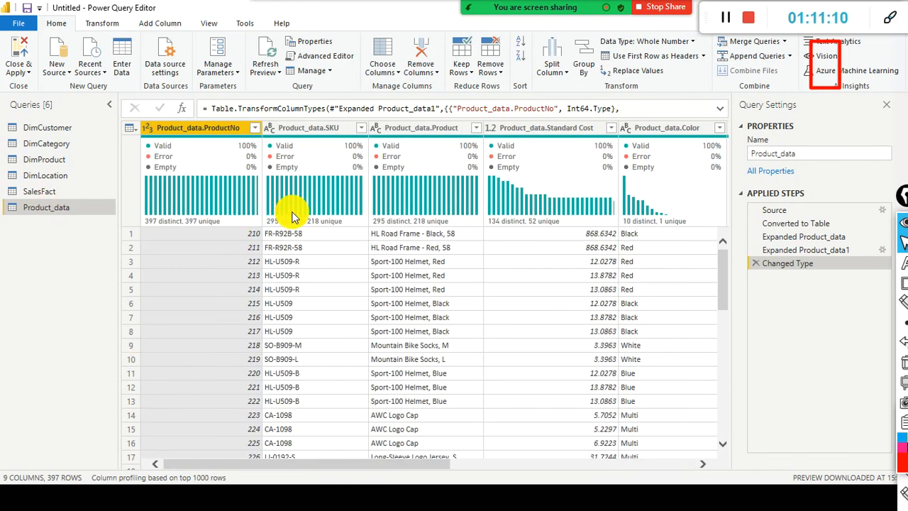
pyautogui.click(20, 24)
pyautogui.click(44, 49)
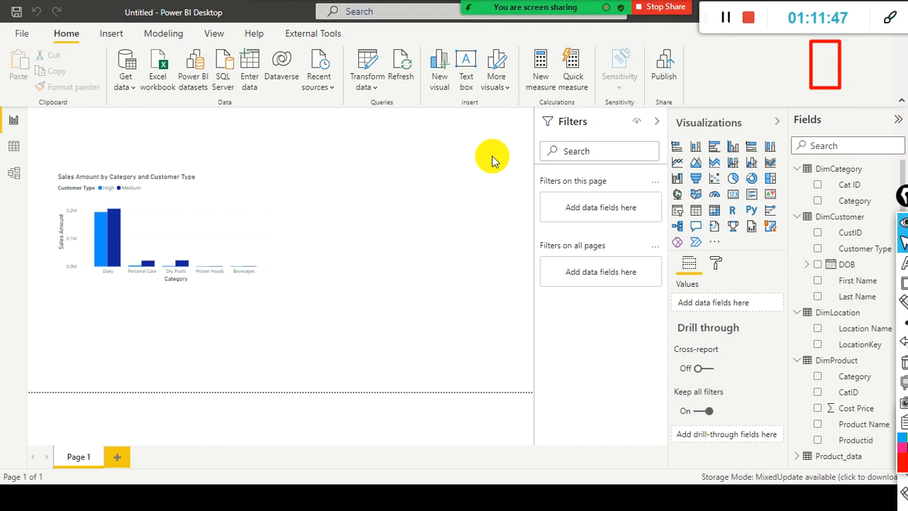
# Show the data model and move the Product_data table to just below DimLocation.
pyautogui.click(8, 177)
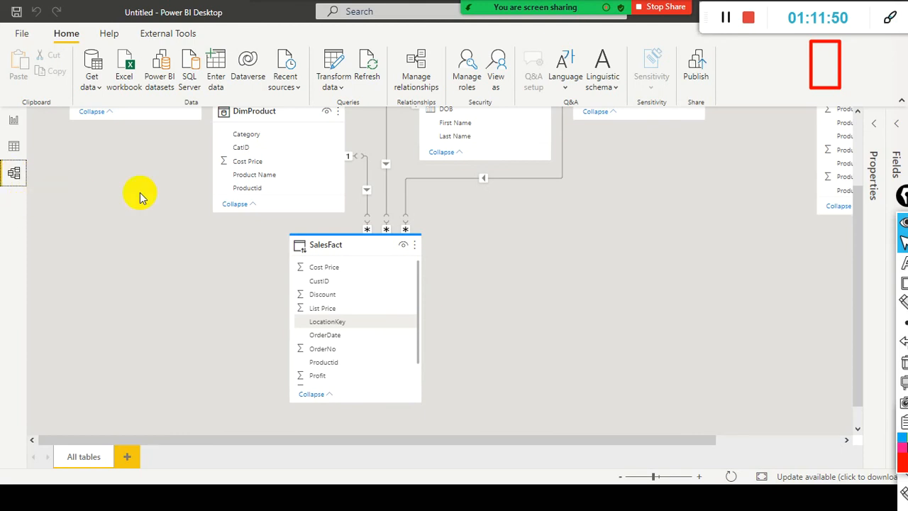
pyautogui.scroll(3, 663, 284)
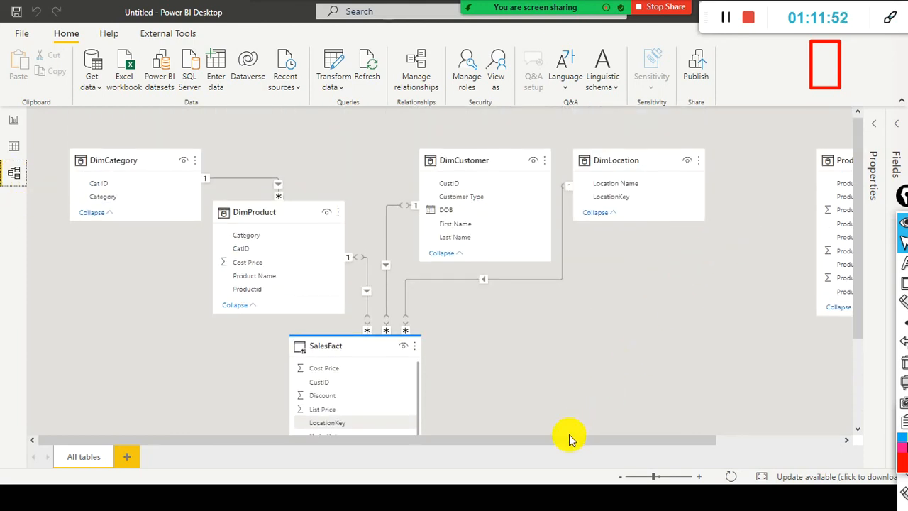
pyautogui.moveTo(615, 439); pyautogui.dragTo(745, 439)
pyautogui.moveTo(752, 164); pyautogui.dragTo(744, 294)
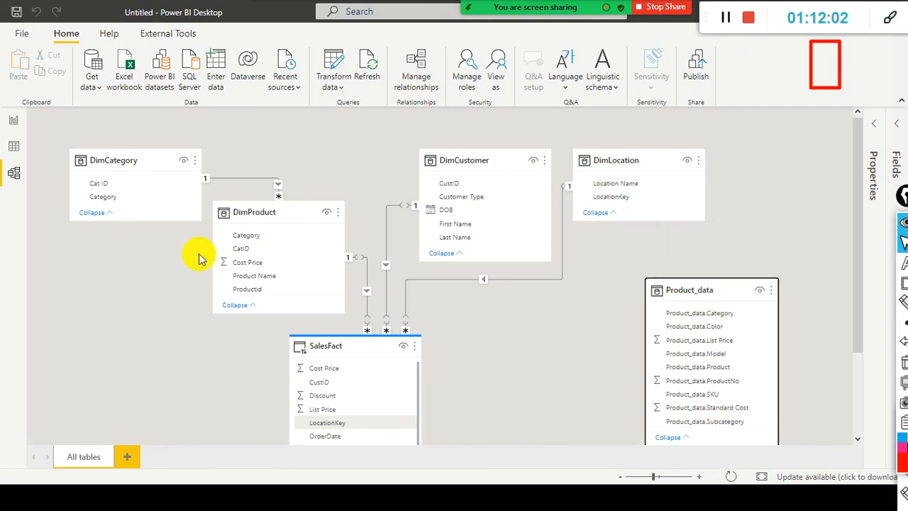
pyautogui.scroll(-1, 95, 294)
pyautogui.scroll(1, 98, 325)
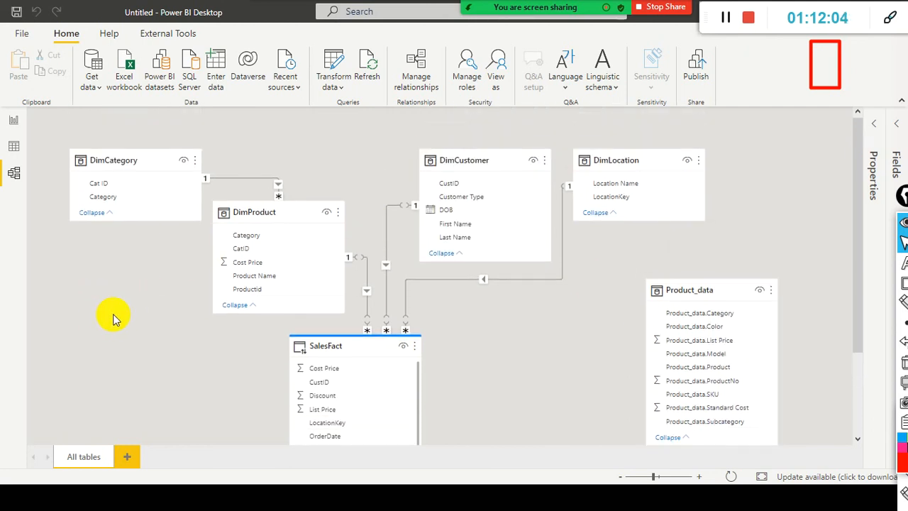
# Annotate the model with red arrows pointing at DimProduct, DimCategory, DimCustomer, DimLocation and SalesFact.
pyautogui.moveTo(91, 326)
pyautogui.mouseDown()
pyautogui.moveTo(166, 306)
pyautogui.moveTo(197, 285)
pyautogui.moveTo(200, 293)
pyautogui.mouseUp()
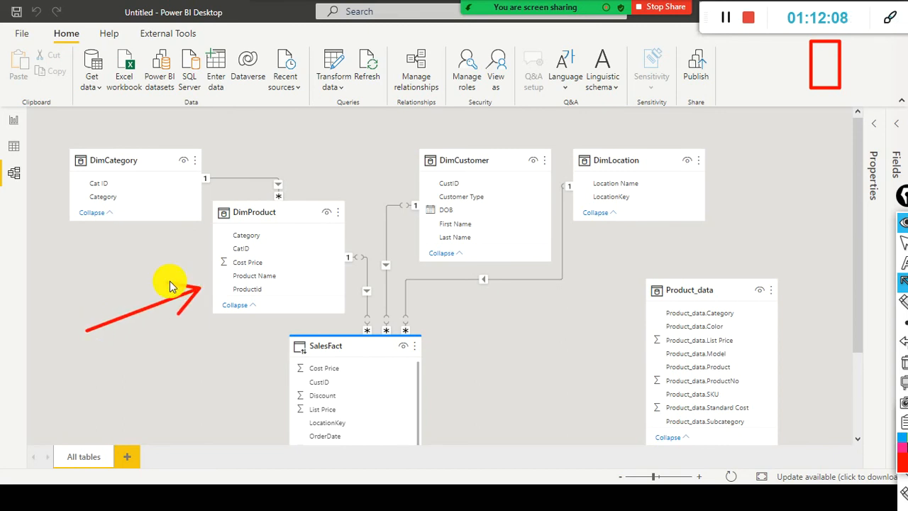
pyautogui.moveTo(61, 266); pyautogui.dragTo(130, 229)
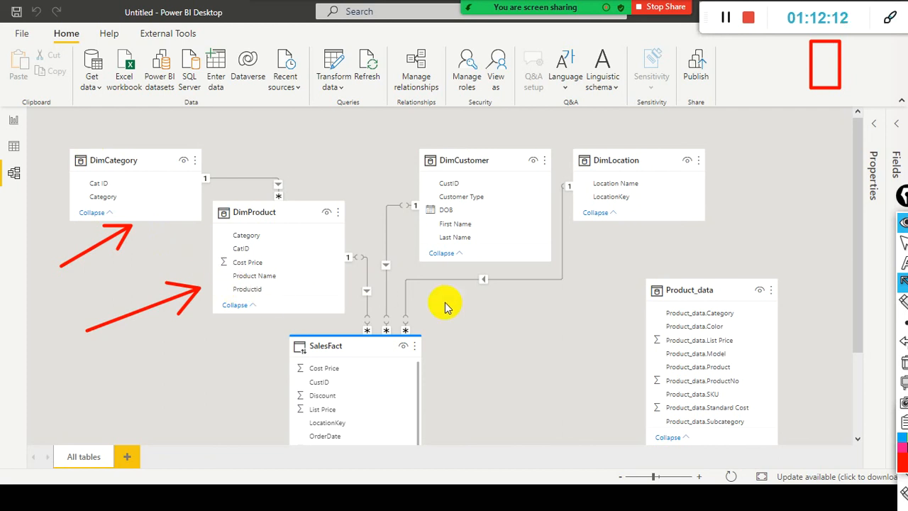
pyautogui.moveTo(526, 374); pyautogui.dragTo(497, 265)
pyautogui.moveTo(579, 307); pyautogui.dragTo(597, 229)
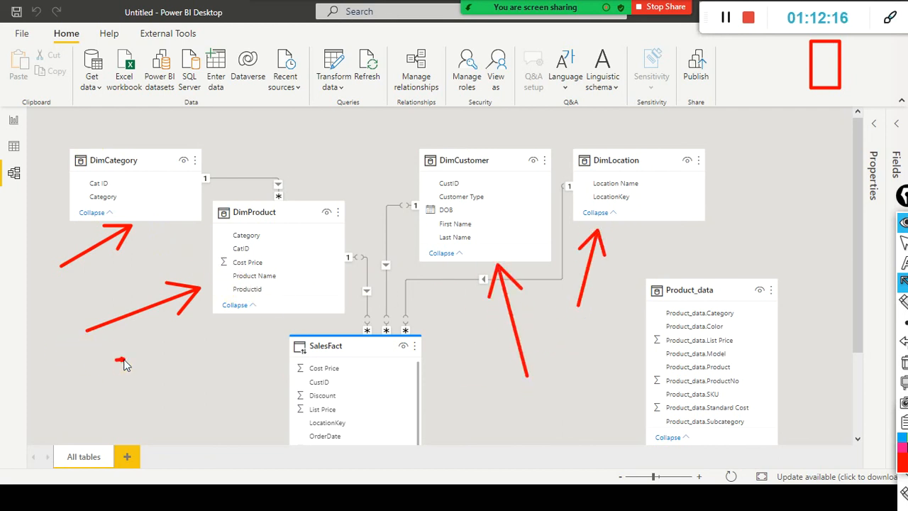
pyautogui.moveTo(116, 359); pyautogui.dragTo(266, 385)
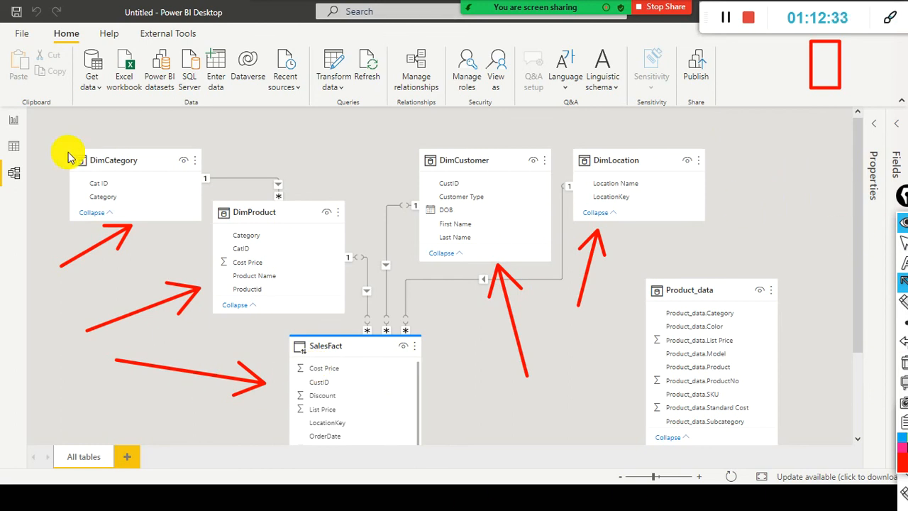
# Frame the dimension tables with a red rectangle, add arrows to DimCustomer, DimLocation and DimProduct, and clear all annotations.
pyautogui.moveTo(37, 115)
pyautogui.mouseDown()
pyautogui.moveTo(49, 158)
pyautogui.moveTo(511, 339)
pyautogui.moveTo(781, 298)
pyautogui.moveTo(776, 325)
pyautogui.mouseUp()
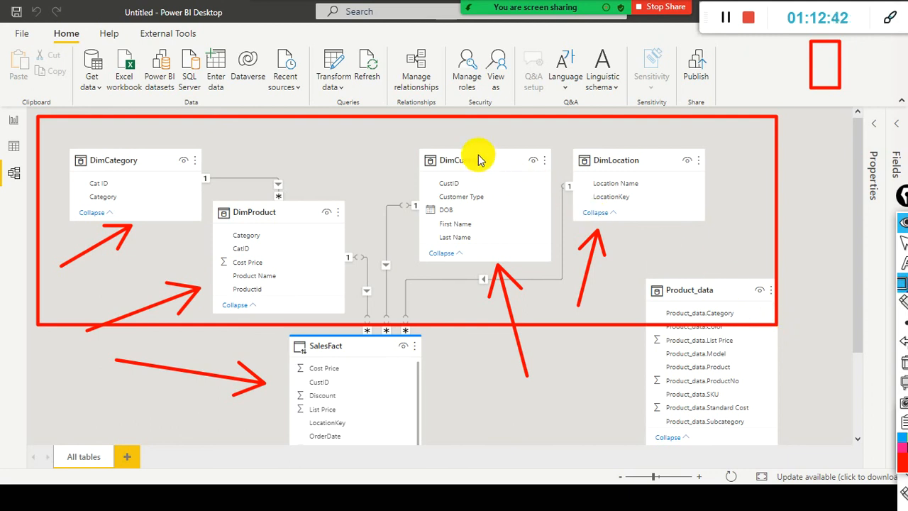
pyautogui.moveTo(325, 115); pyautogui.dragTo(410, 158)
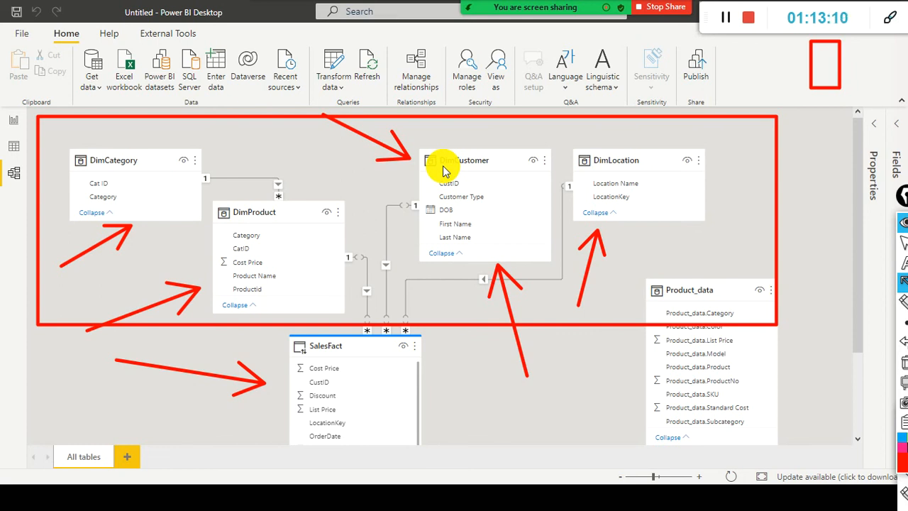
pyautogui.moveTo(821, 143); pyautogui.dragTo(702, 173)
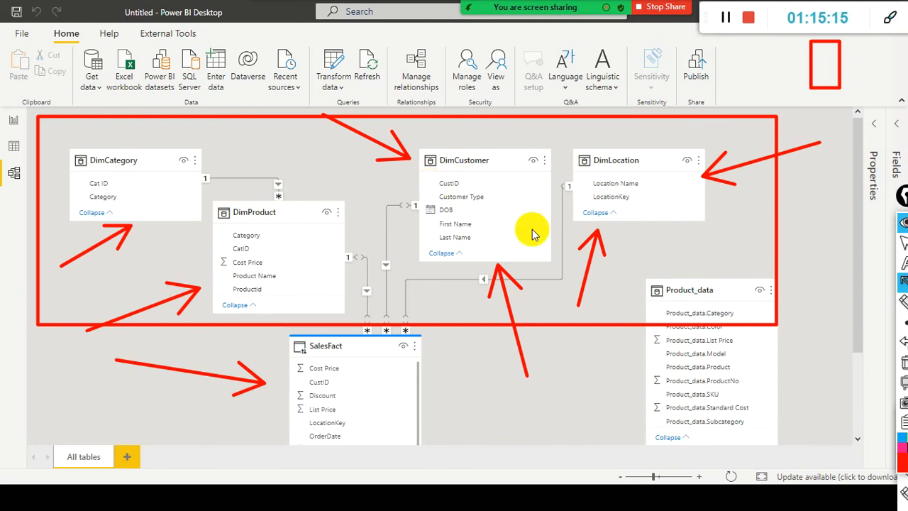
pyautogui.moveTo(328, 132); pyautogui.dragTo(308, 202)
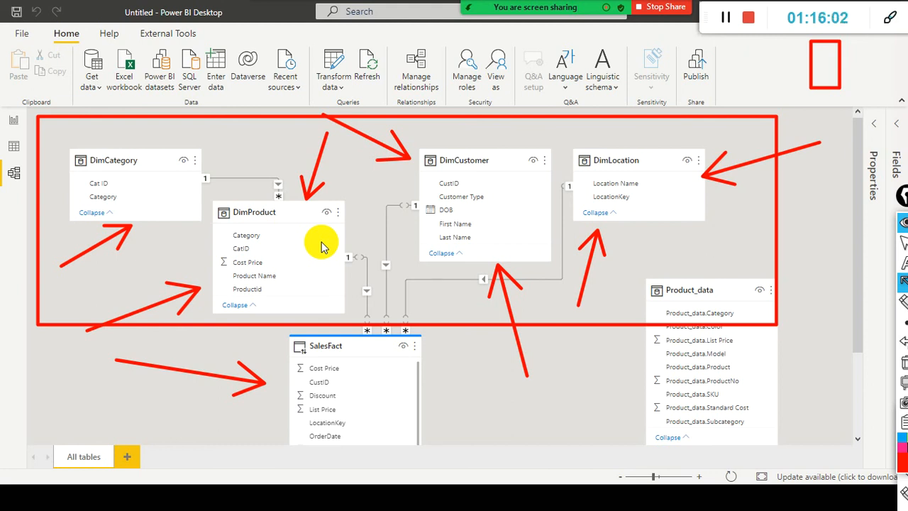
pyautogui.hotkey('ctrl', 'shift', '7')
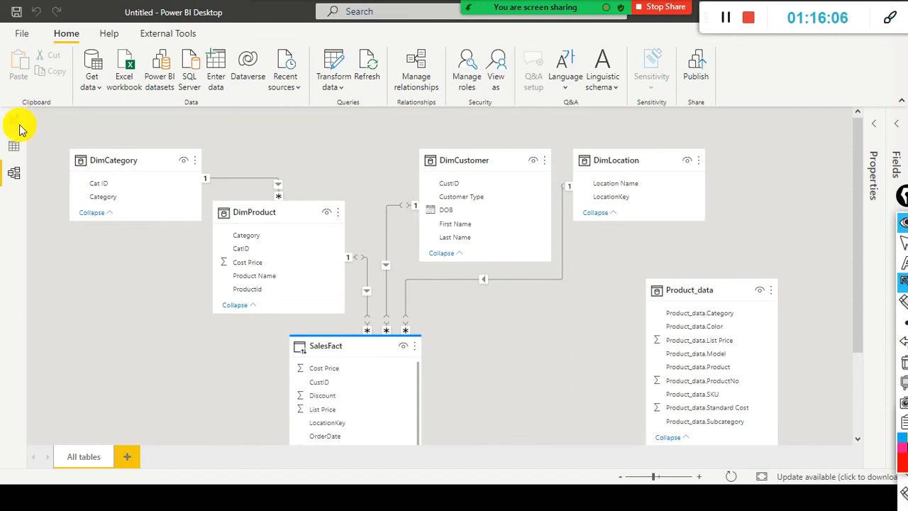
# Switch to the PowerPoint slide on types of connection mode and mark import, Direct Query and LIVE Connection with red arrows.
pyautogui.hotkey('alt', 'Tab')
pyautogui.hotkey('alt', 'Tab')
pyautogui.hotkey('alt', 'Tab')
pyautogui.hotkey('alt', 'Tab')
pyautogui.hotkey('alt', 'Tab')
pyautogui.hotkey('alt', 'Tab')
pyautogui.hotkey('alt', 'Tab')
pyautogui.hotkey('alt', 'Tab')
pyautogui.hotkey('alt', 'Tab')
pyautogui.hotkey('alt', 'Tab')
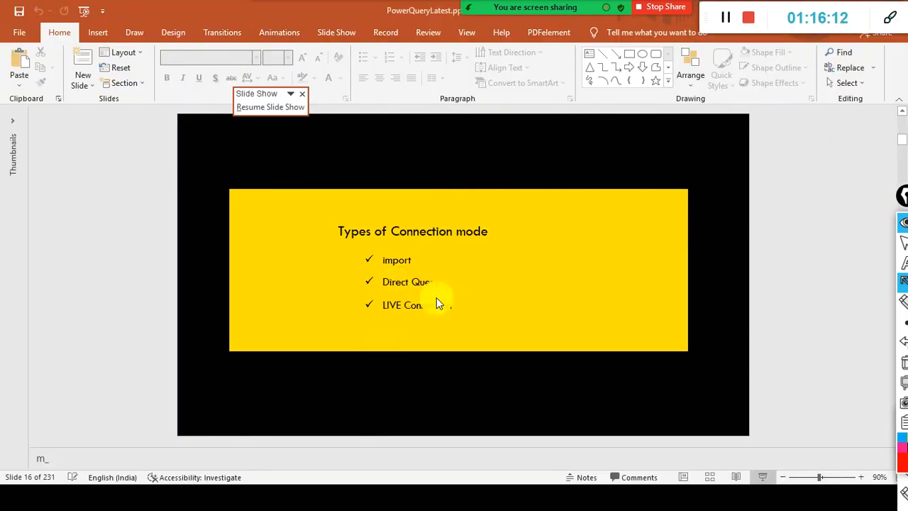
pyautogui.moveTo(423, 261); pyautogui.dragTo(455, 250)
pyautogui.moveTo(508, 263); pyautogui.dragTo(444, 282)
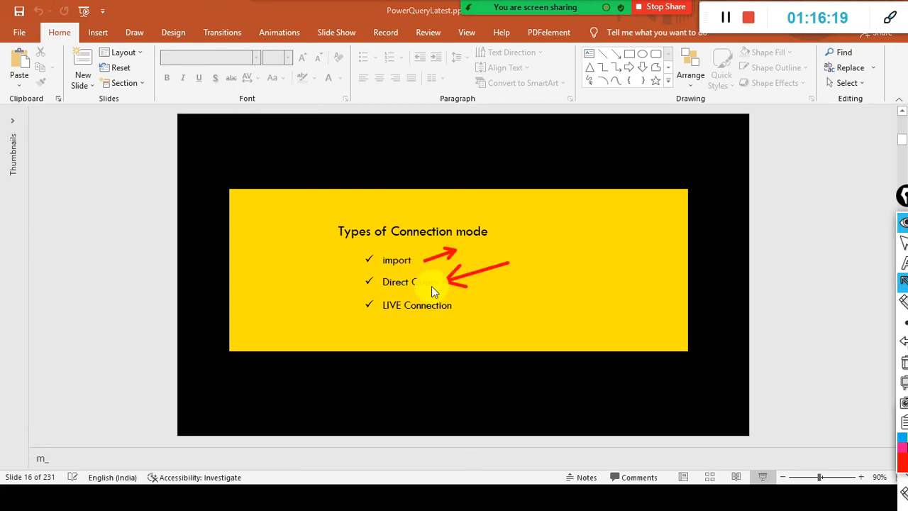
pyautogui.moveTo(576, 290); pyautogui.dragTo(461, 309)
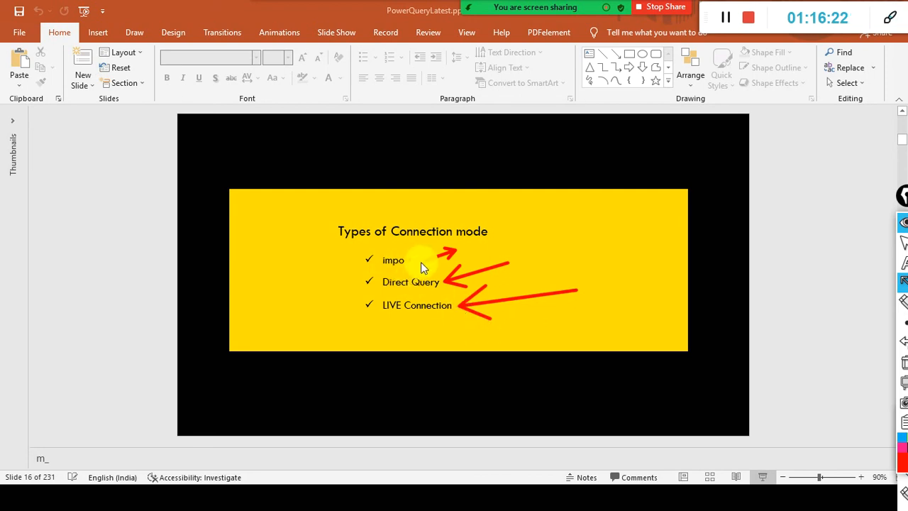